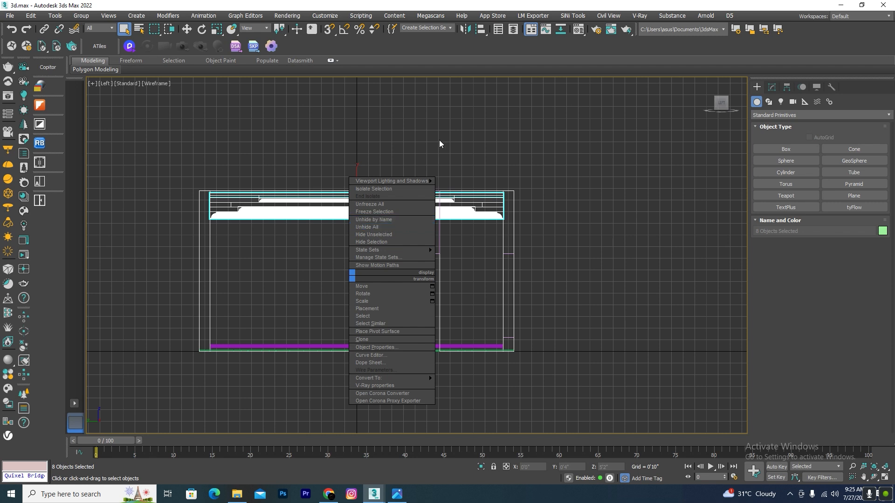
Unhide all objects and group the selected ceiling objects under the name "ceilling"
left_click(368, 227)
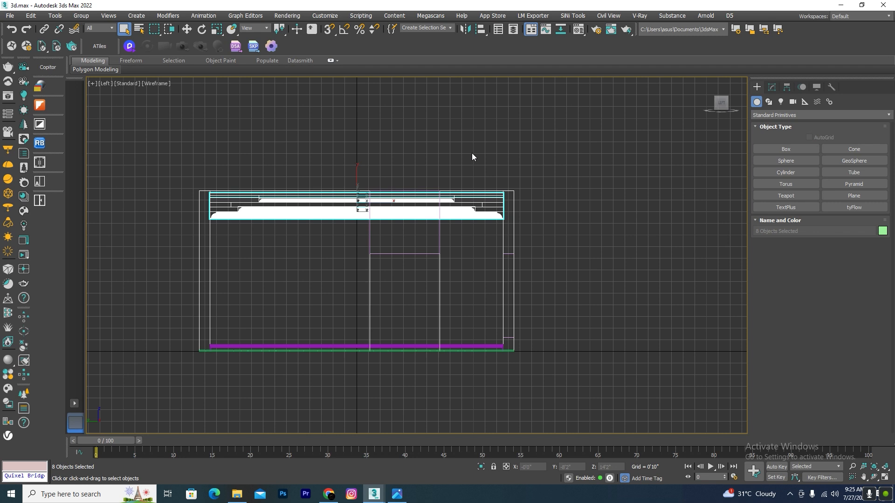
left_click(81, 16)
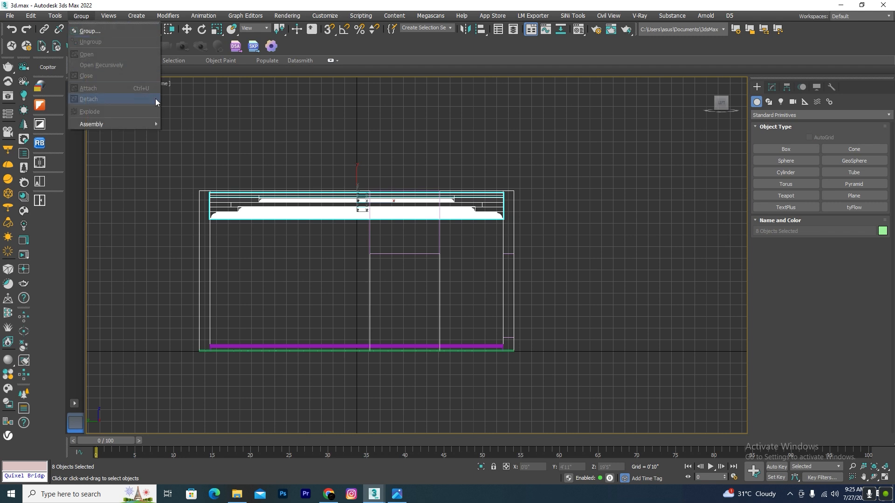
left_click(111, 31)
type("ce")
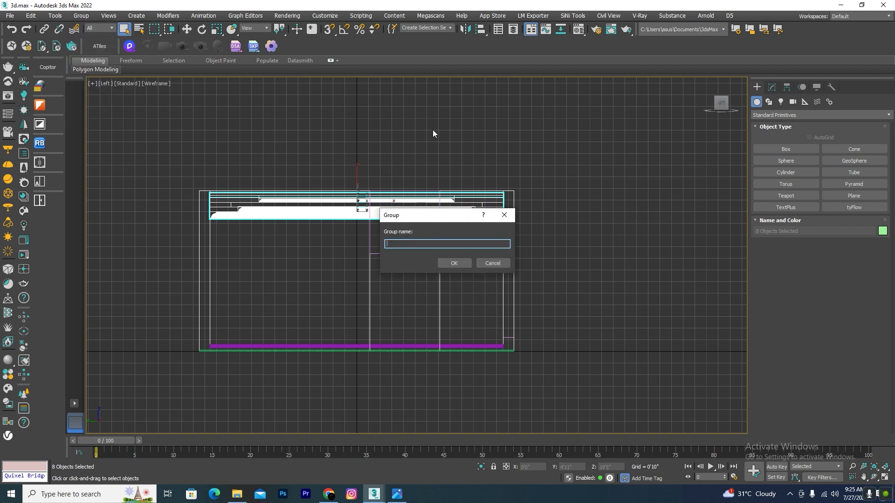
type("illing")
left_click(454, 262)
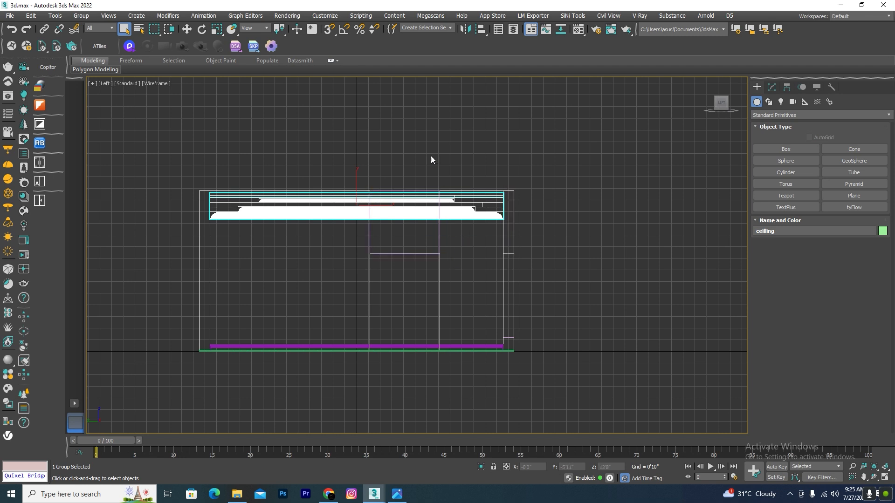
Hide the ceilling group so the room is open from above
left_click(415, 132)
scroll(325, 223, "up", 2)
left_click(332, 204)
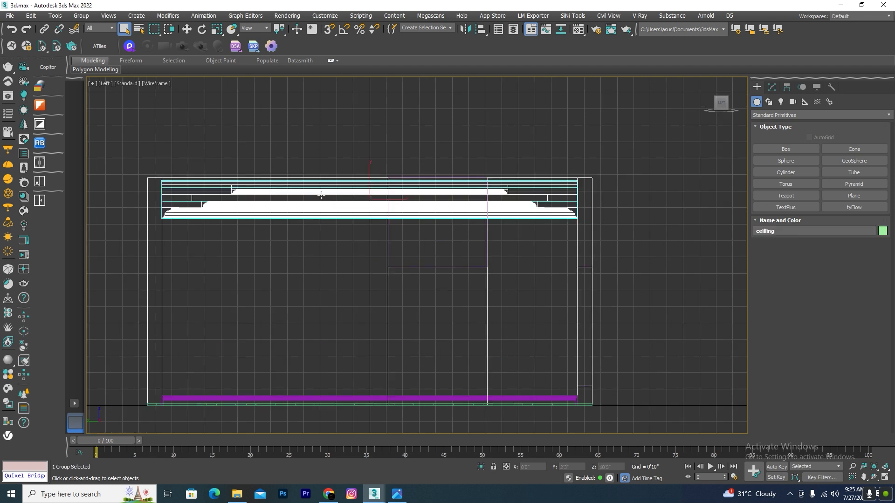
right_click(431, 205)
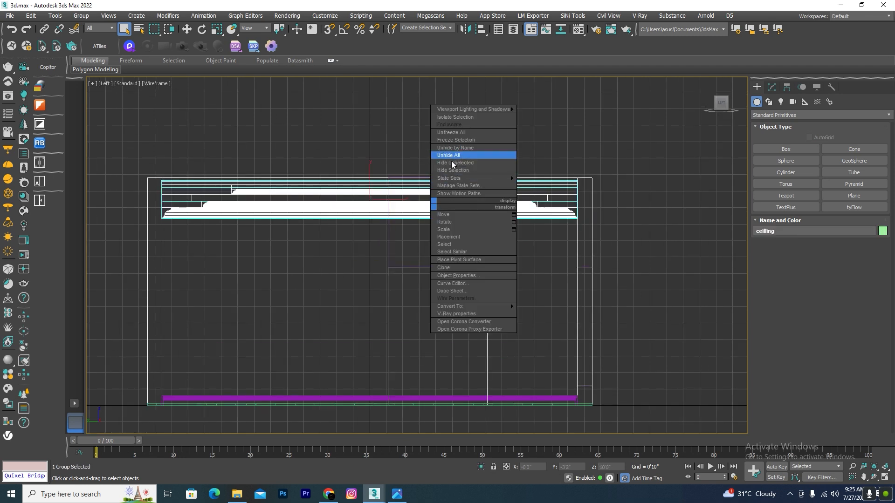
left_click(452, 171)
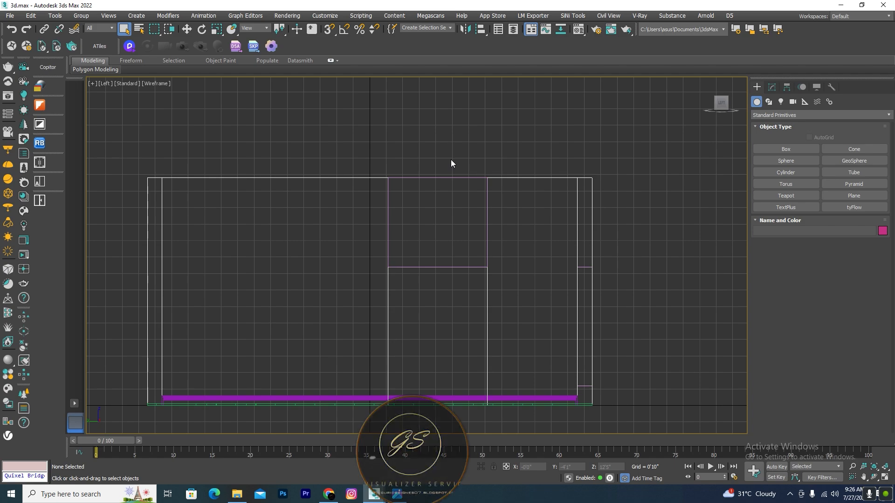
Display the room in an angled view with default shading and the grid turned off
middle_click_drag(517, 244, 493, 269, "alt")
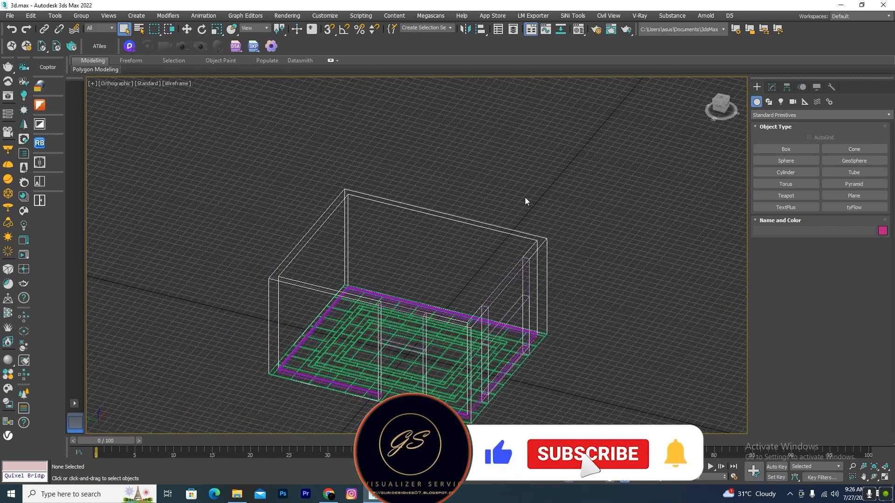
key("g")
scroll(434, 263, "up", 5)
key("F3")
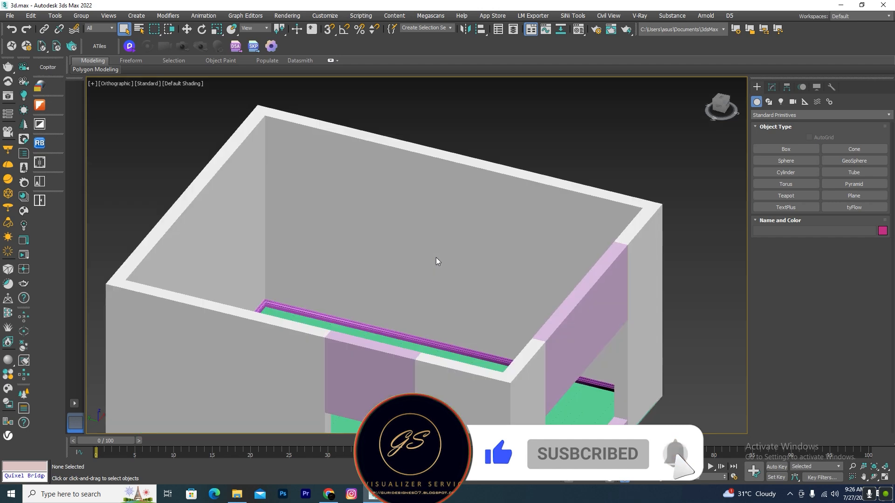
scroll(437, 261, "down", 5)
middle_click_drag(456, 287, 426, 272, "alt")
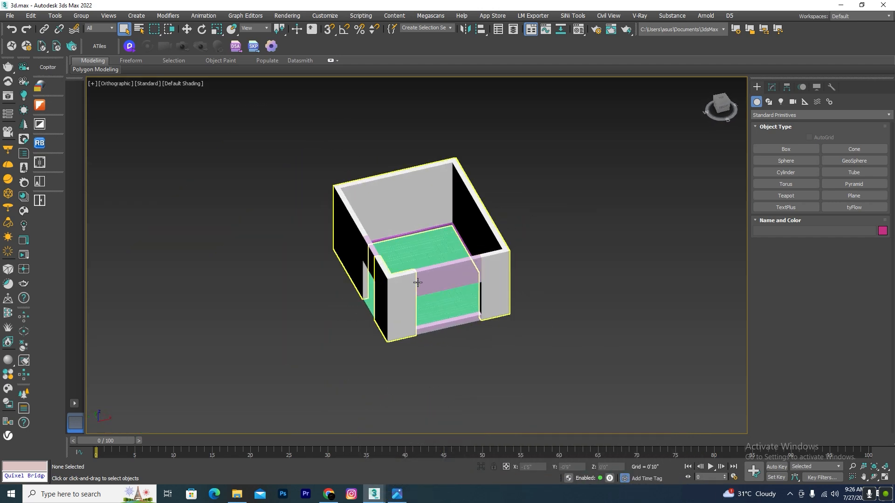
Switch to the image viewer, examine the wall panelling in Reception and dining.jpeg, and return to 3ds Max
left_click(397, 494)
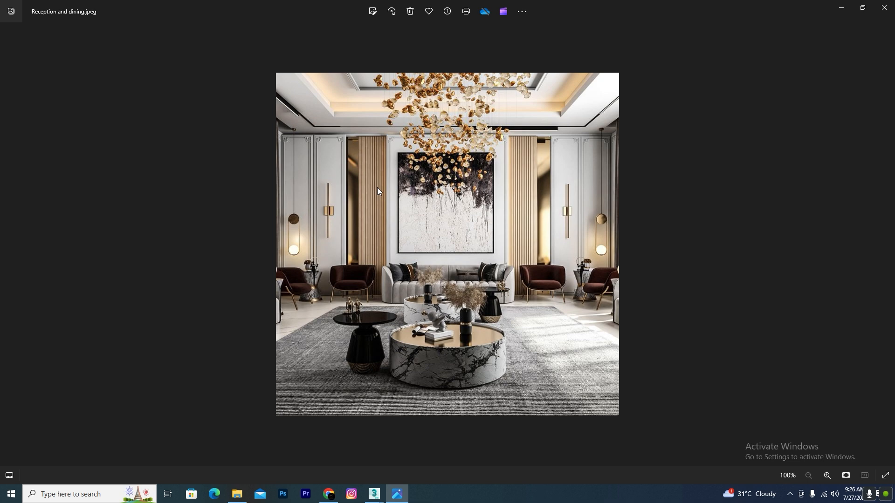
scroll(377, 188, "up", 1)
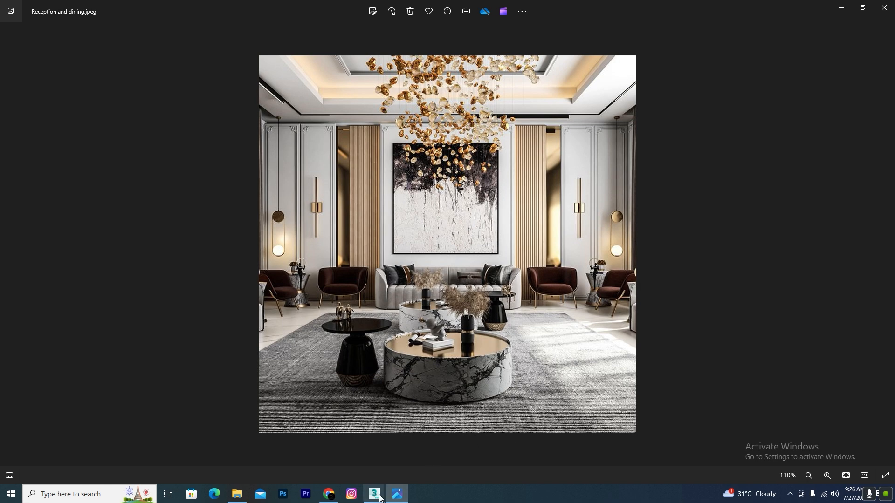
mouse_move(374, 494)
left_click(367, 465)
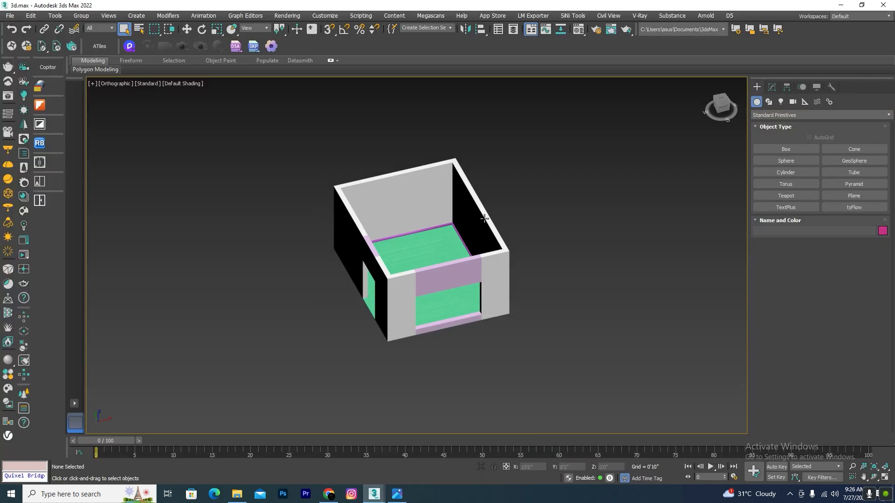
Paste the classic wall moulding from Copitor slot 1 into the scene and close Copitor
scroll(468, 215, "up", 4)
middle_click_drag(520, 252, 561, 281, "alt")
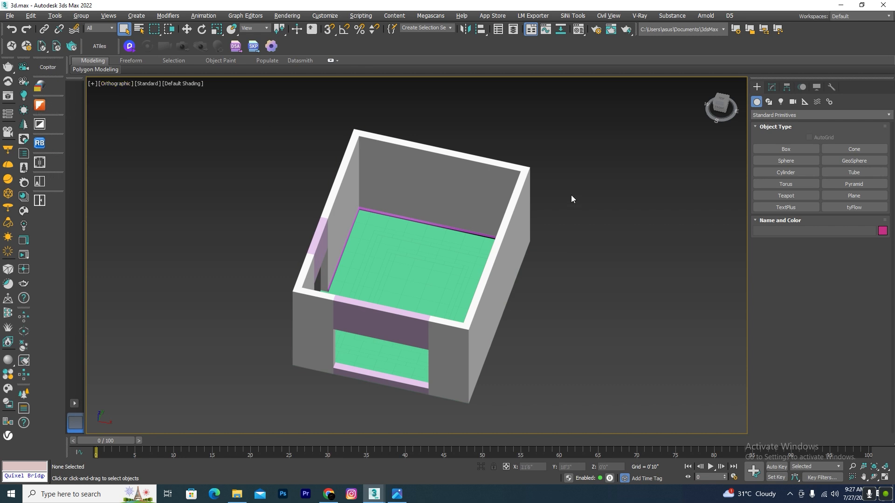
left_click(47, 66)
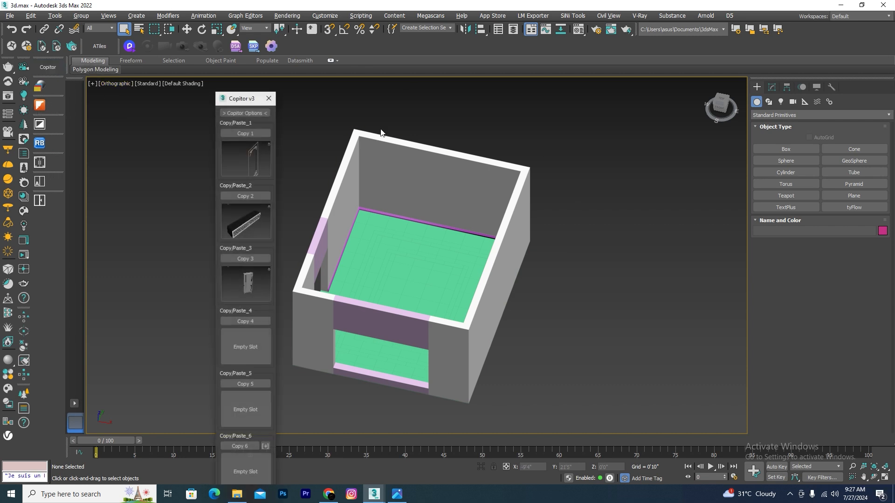
left_click(261, 156)
left_click(503, 321)
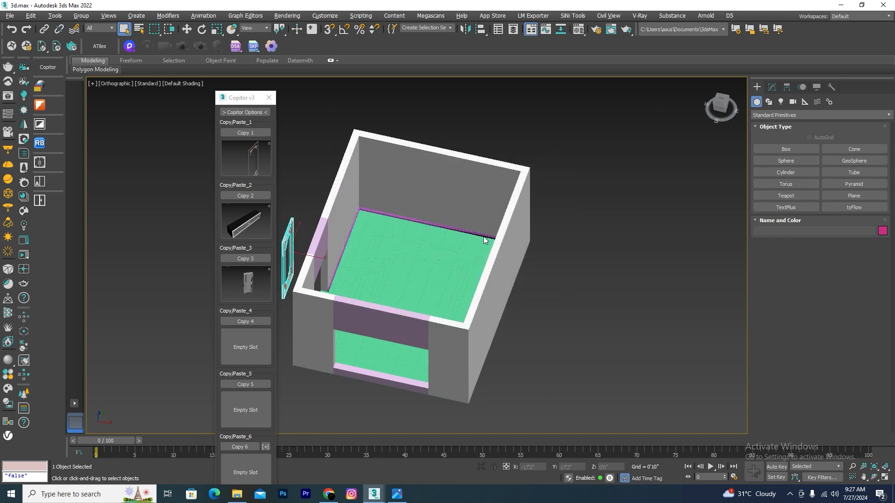
scroll(373, 225, "up", 5)
scroll(373, 226, "down", 4)
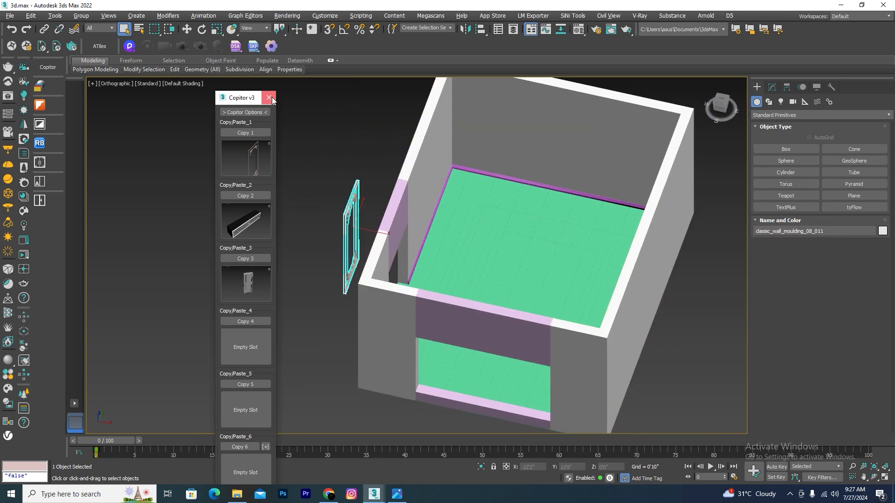
left_click(269, 97)
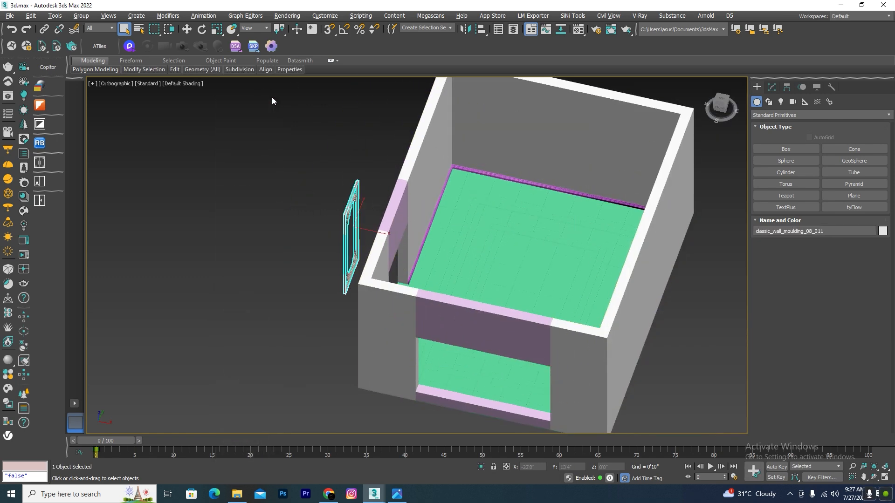
Isolate the pasted wall moulding, examine its frame and corner ornaments from the side view and at an angle, and exit isolation
left_click(486, 467)
key("l")
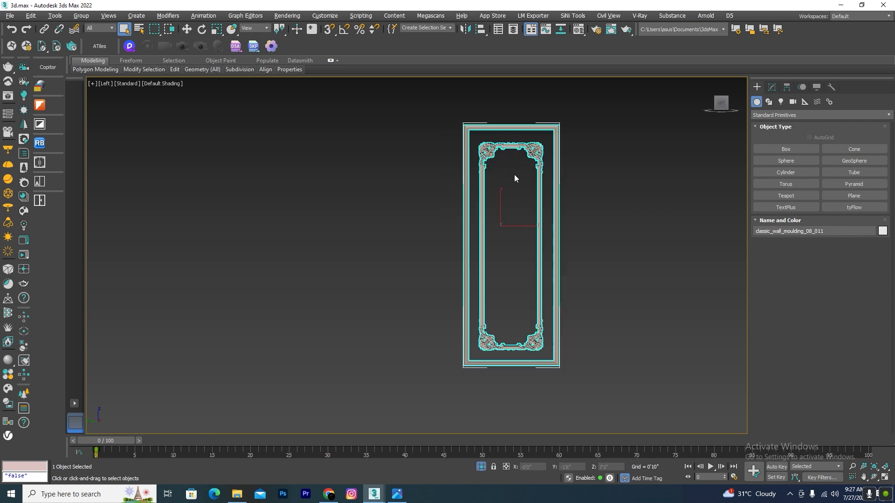
scroll(543, 168, "up", 6)
scroll(522, 160, "down", 2)
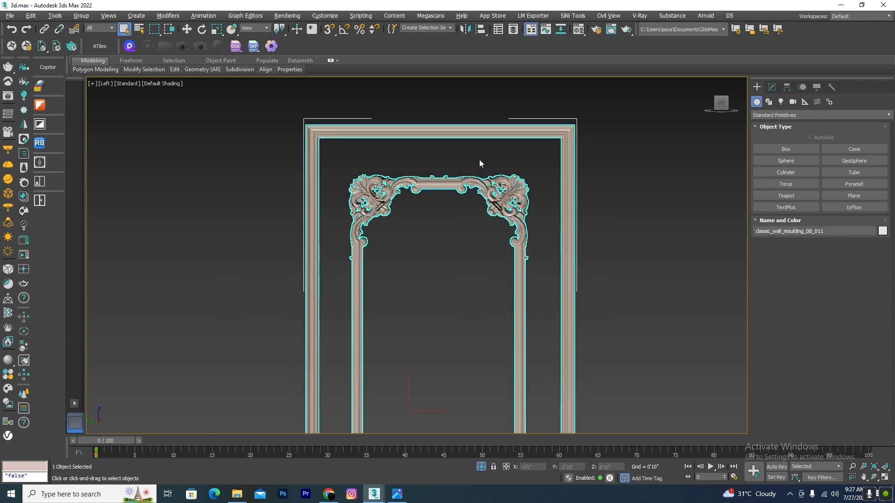
scroll(479, 163, "down", 5)
middle_click_drag(447, 275, 636, 293, "alt")
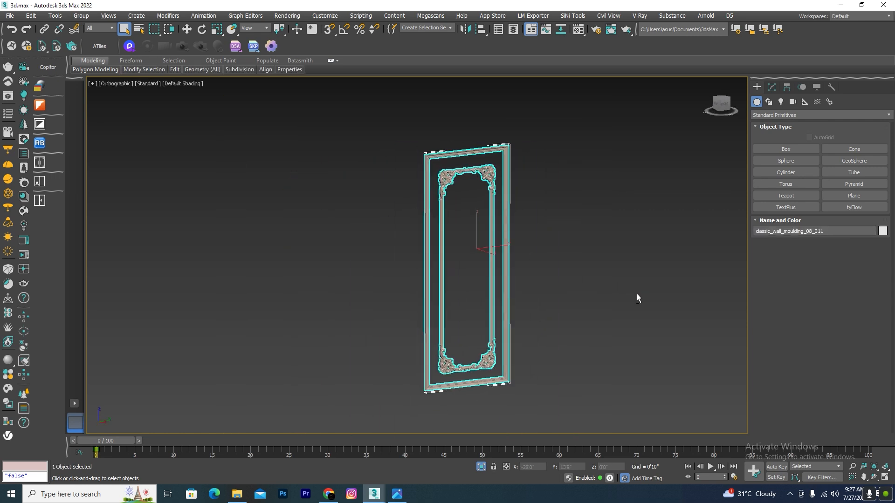
left_click(636, 293)
scroll(475, 183, "up", 4)
left_click(501, 174)
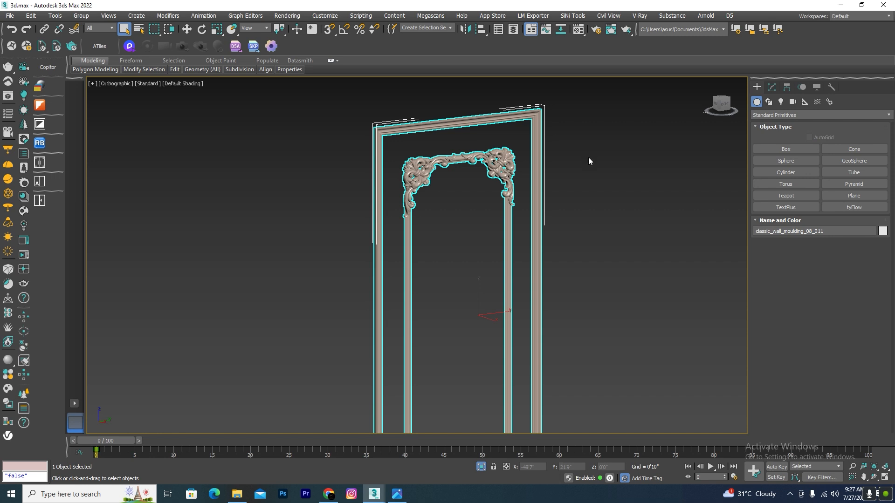
scroll(486, 212, "down", 3)
left_click(404, 82)
scroll(417, 144, "up", 3)
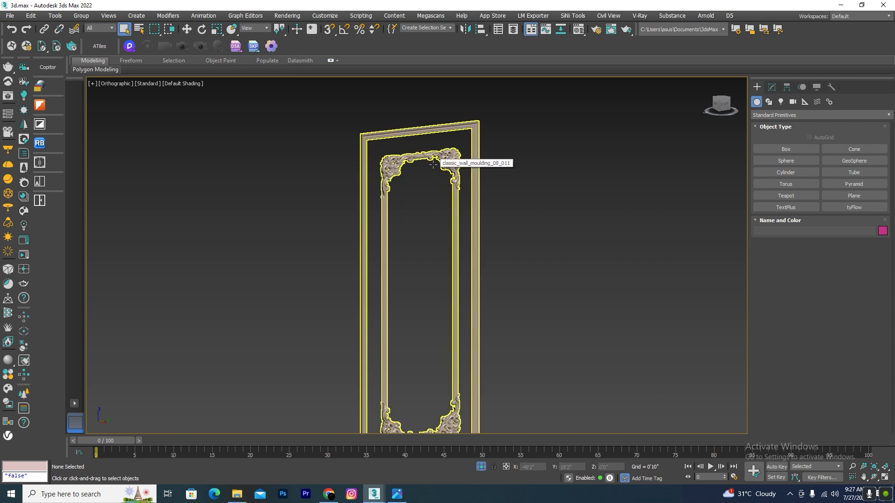
scroll(443, 153, "down", 3)
scroll(445, 139, "up", 4)
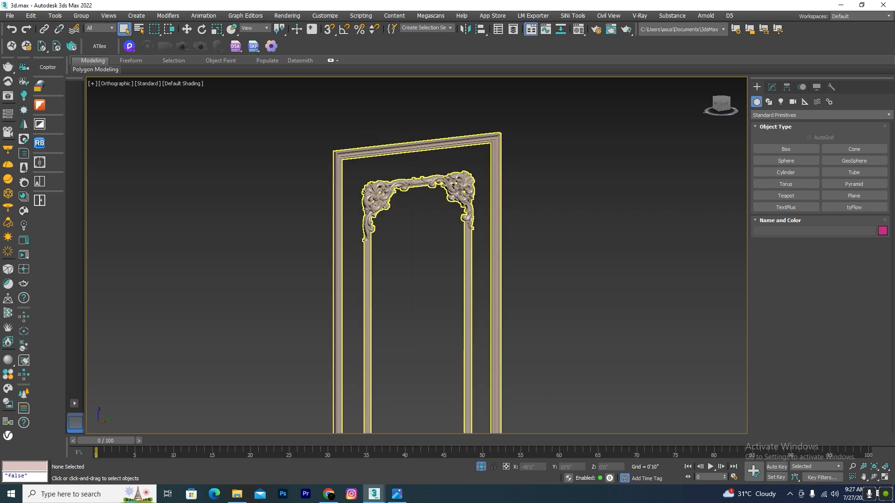
left_click(453, 181)
left_click(481, 467)
scroll(475, 145, "down", 3)
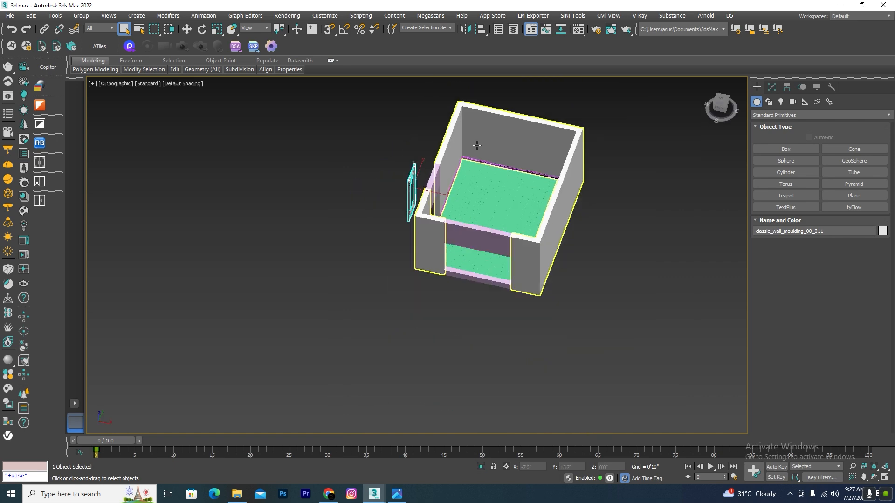
Select the wall moulding outside the room and show the scene from above in wireframe
middle_click_drag(471, 199, 523, 186)
scroll(484, 116, "up", 3)
left_click(486, 115)
left_click(654, 128)
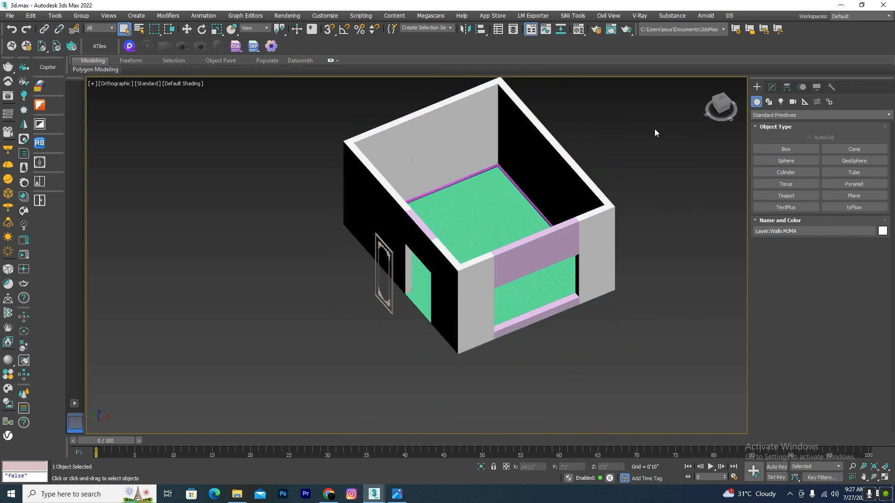
scroll(390, 252, "up", 4)
left_click(407, 278)
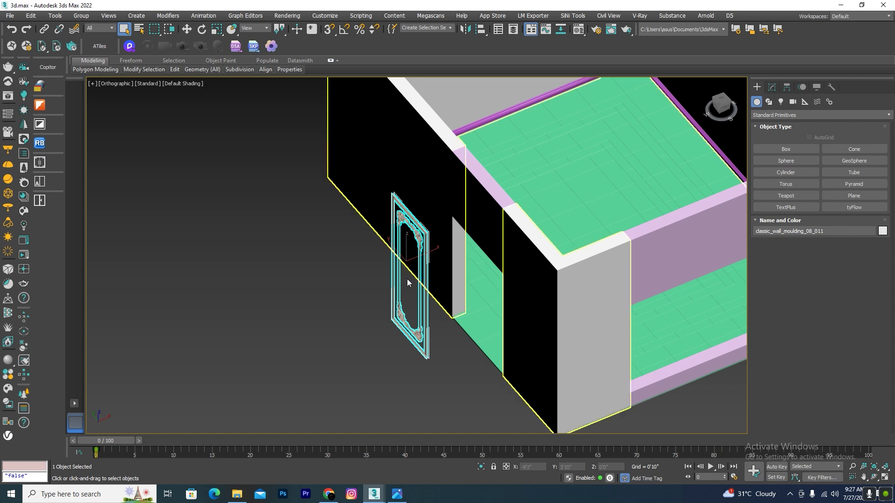
scroll(407, 279, "down", 4)
key("t")
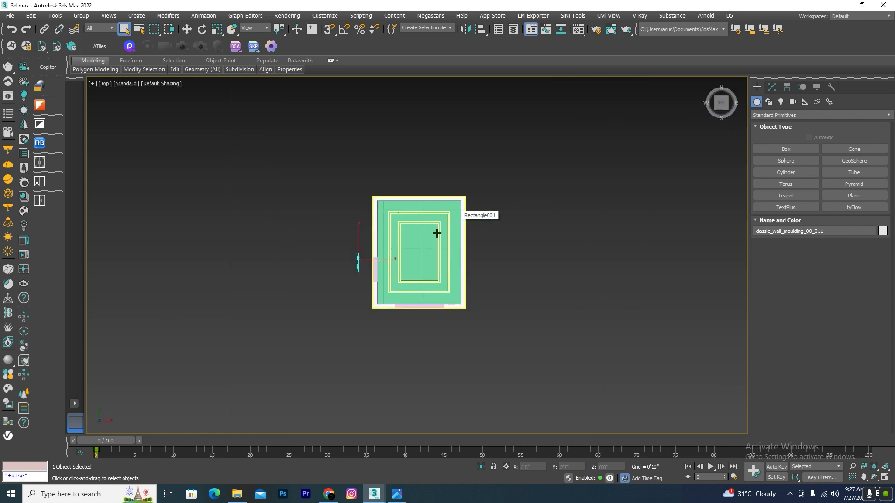
key("F3")
scroll(408, 263, "up", 4)
scroll(371, 251, "down", 3)
Turn on angle snap for rotating the moulding and set the snap angle to 90 degrees
key("e")
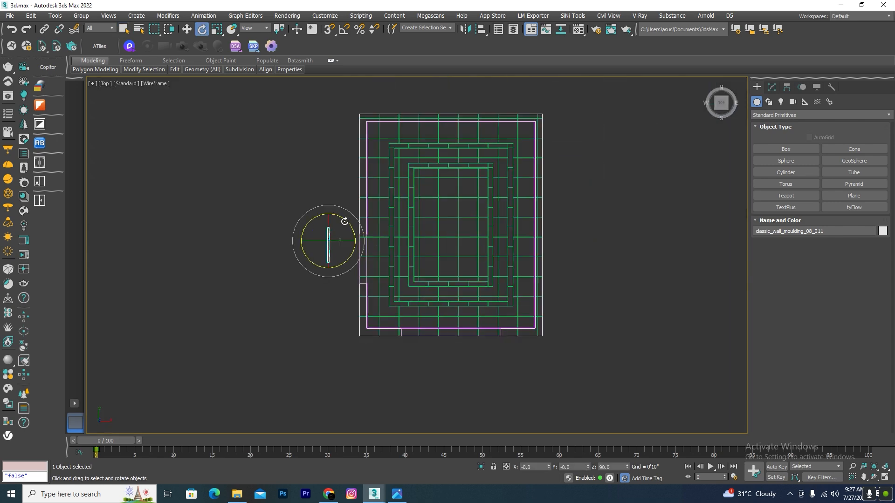
left_click(344, 30)
right_click(344, 29)
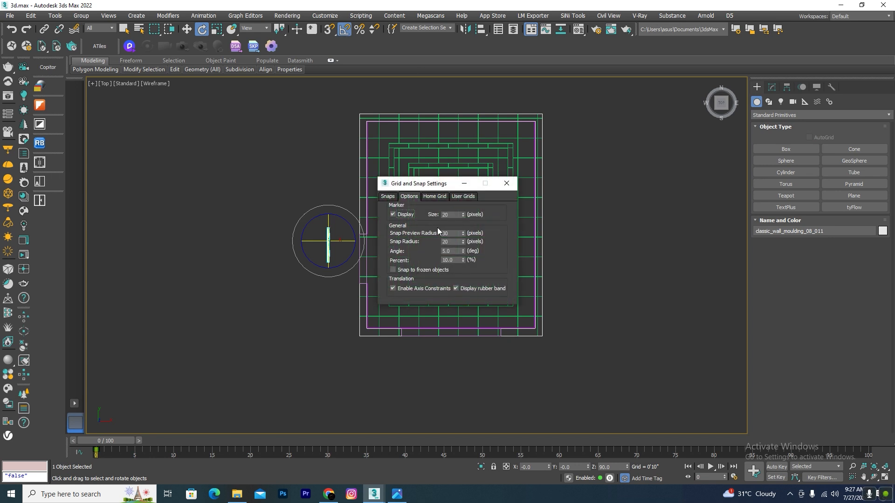
double_click(451, 251)
type("90")
key("Return")
left_click(506, 183)
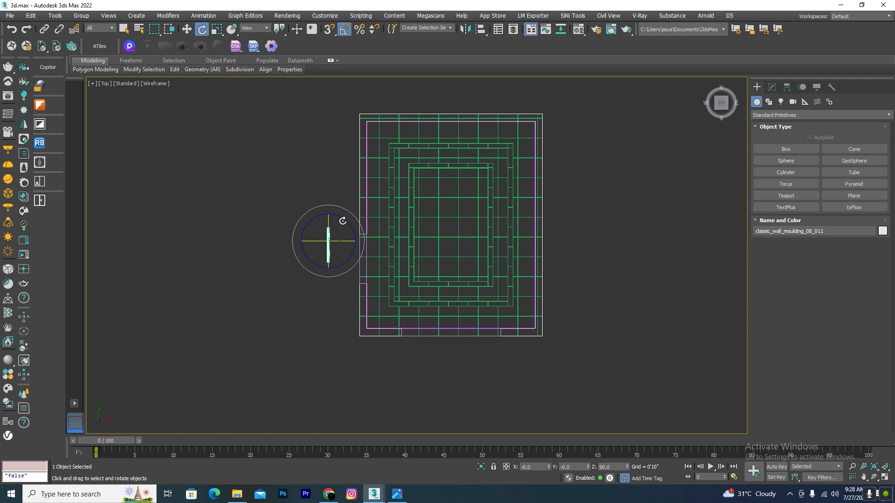
Rotate the moulding around Z in 90-degree snaps until it runs parallel to the room's back wall
left_click_drag(344, 220, 354, 223)
right_click(202, 30)
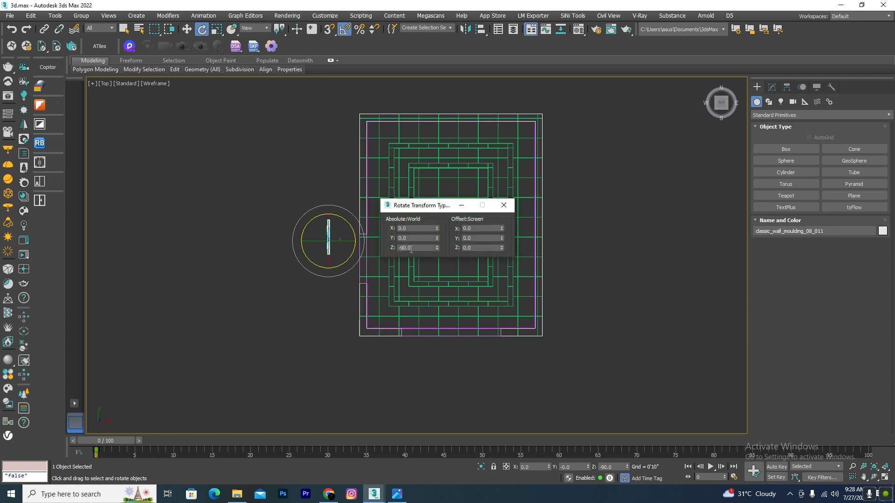
left_click(503, 205)
scroll(340, 222, "up", 2)
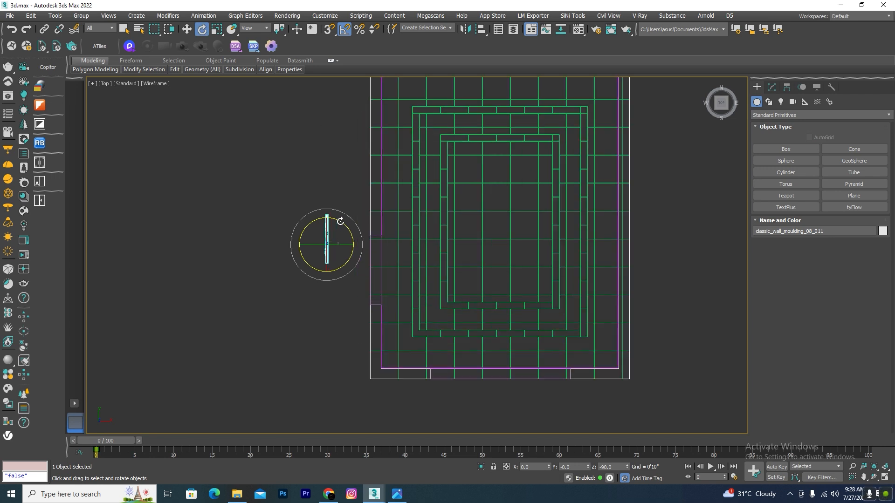
left_click_drag(340, 222, 362, 265)
Move the moulding inside the room near the back wall's left corner, at about X -6'1", Y 9'9"
key("w")
scroll(365, 264, "down", 4)
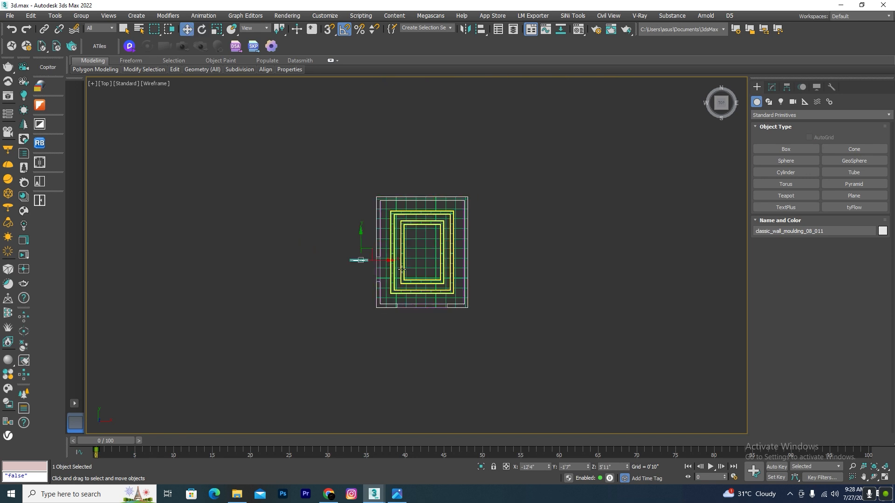
scroll(361, 216, "up", 3)
left_click_drag(372, 315, 419, 184)
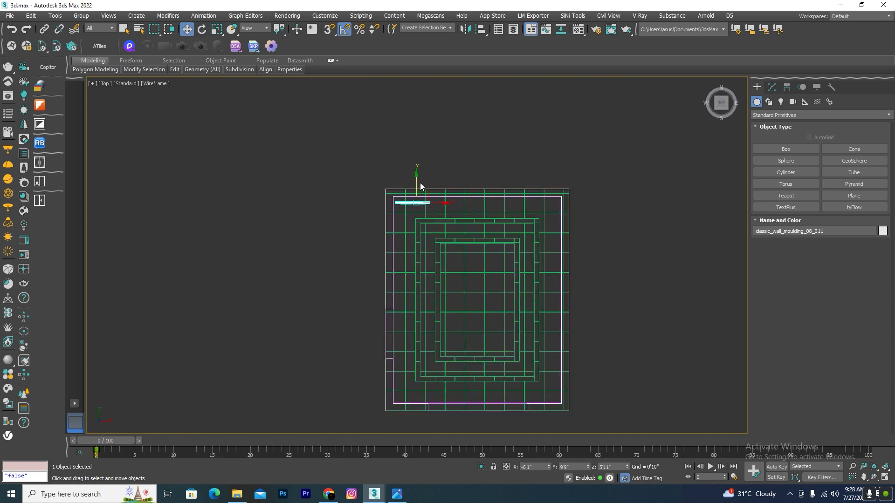
Enable vertex snapping and move the wall moulding back so its rear edge sits flush against the back wall
scroll(400, 180, "up", 3)
scroll(392, 302, "up", 3)
key("s")
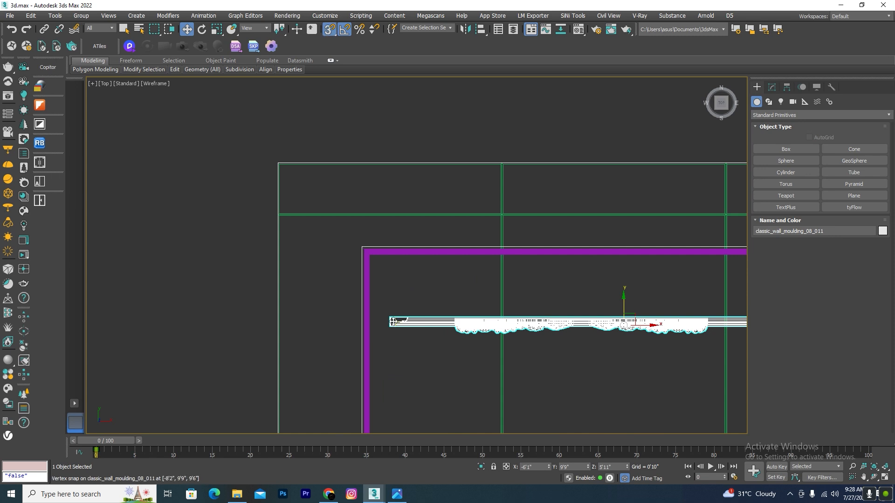
left_click_drag(391, 318, 360, 246)
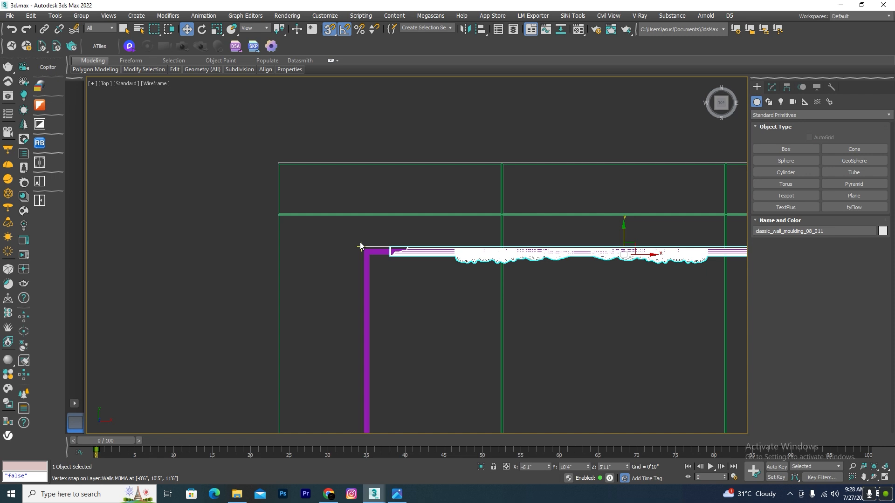
Show the room from the left side and unhide all hidden objects
key("l")
scroll(376, 238, "down", 2)
middle_click_drag(407, 232, 454, 259)
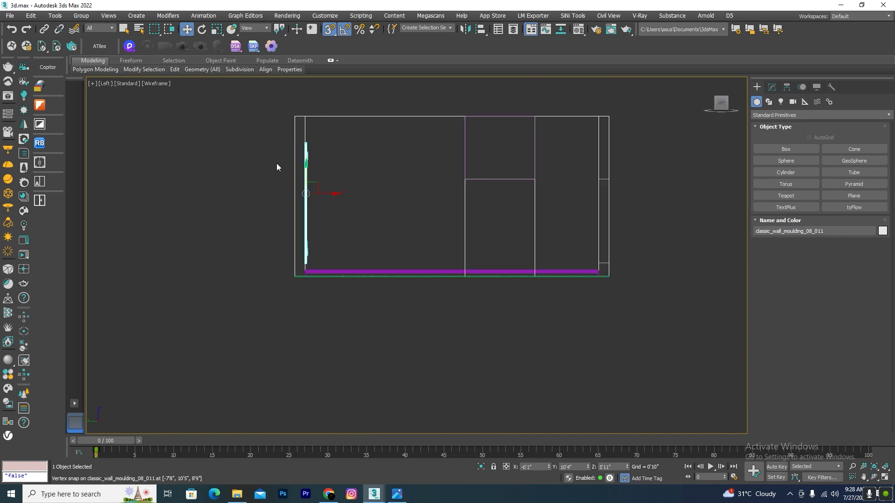
scroll(277, 168, "up", 2)
right_click(430, 196)
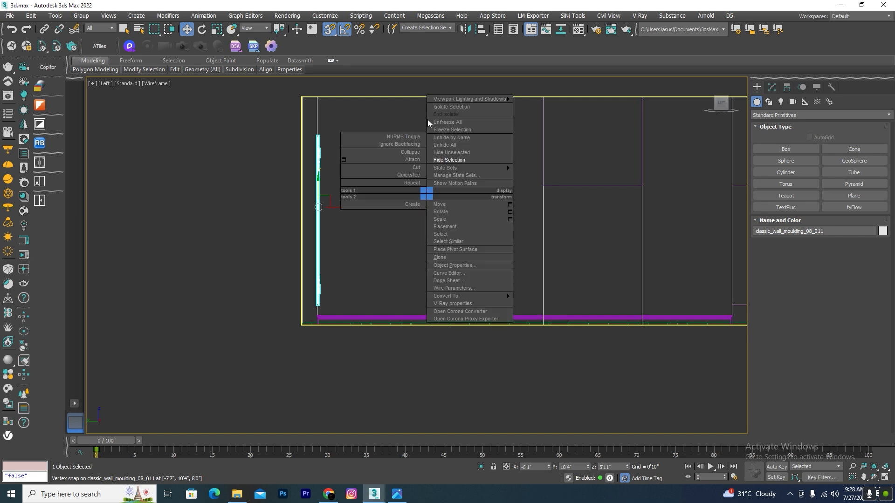
left_click(455, 146)
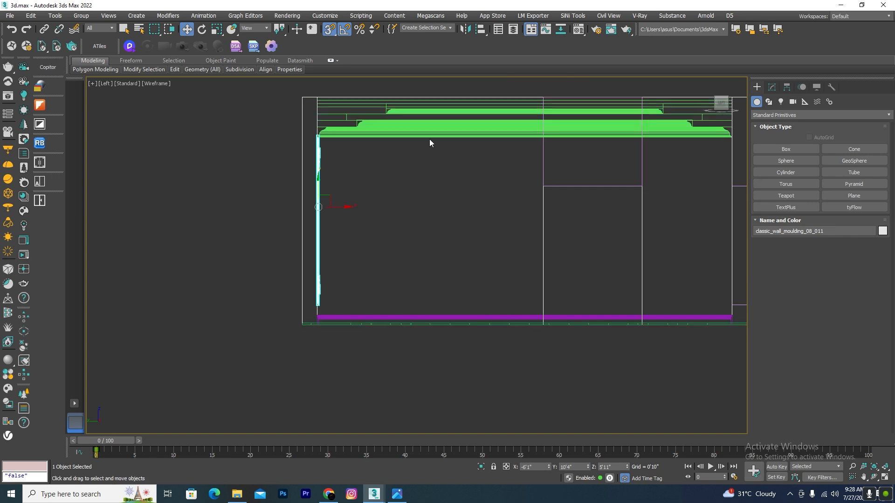
scroll(331, 272, "up", 3)
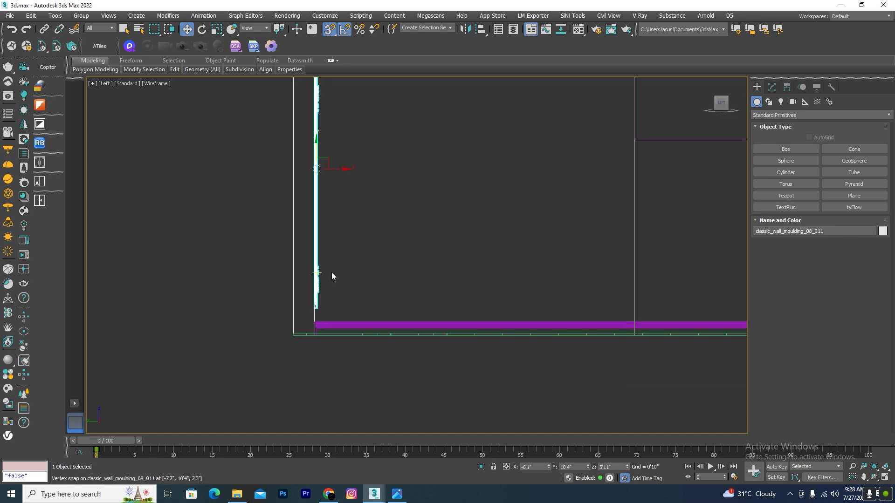
scroll(331, 272, "down", 4)
scroll(346, 154, "up", 2)
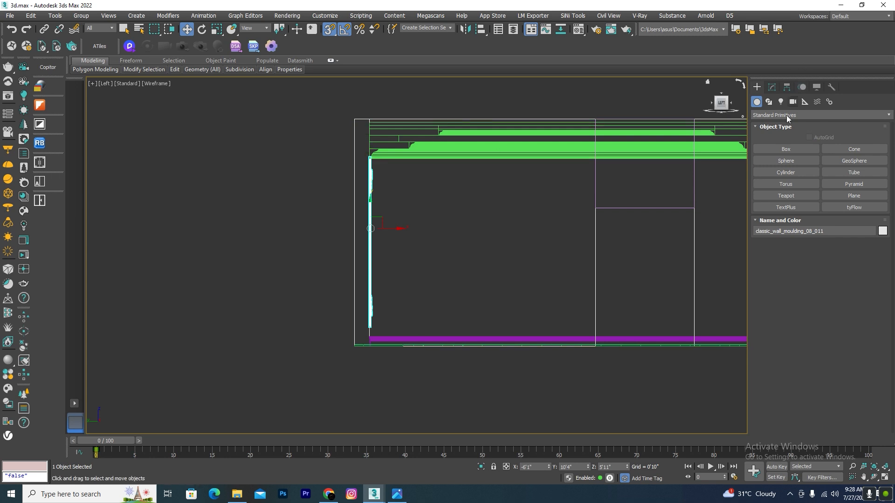
left_click(786, 149)
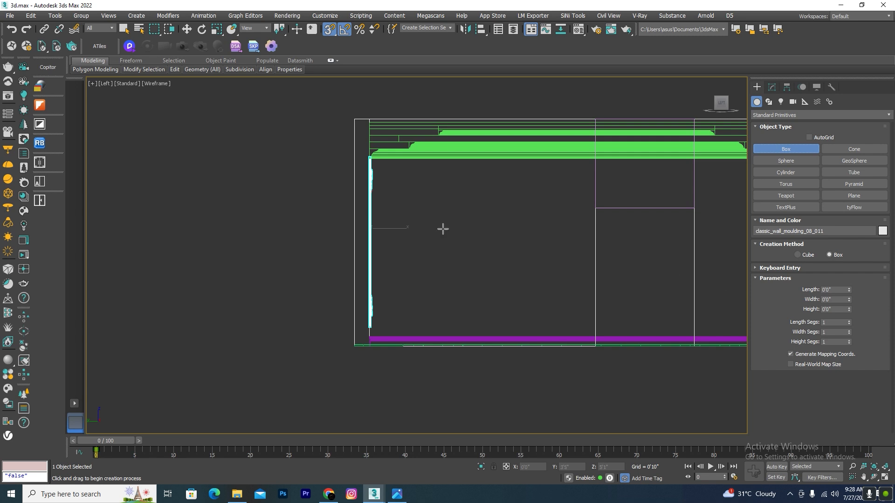
scroll(289, 300, "up", 3)
scroll(517, 384, "down", 2)
middle_click_drag(512, 356, 287, 219)
scroll(303, 244, "up", 4)
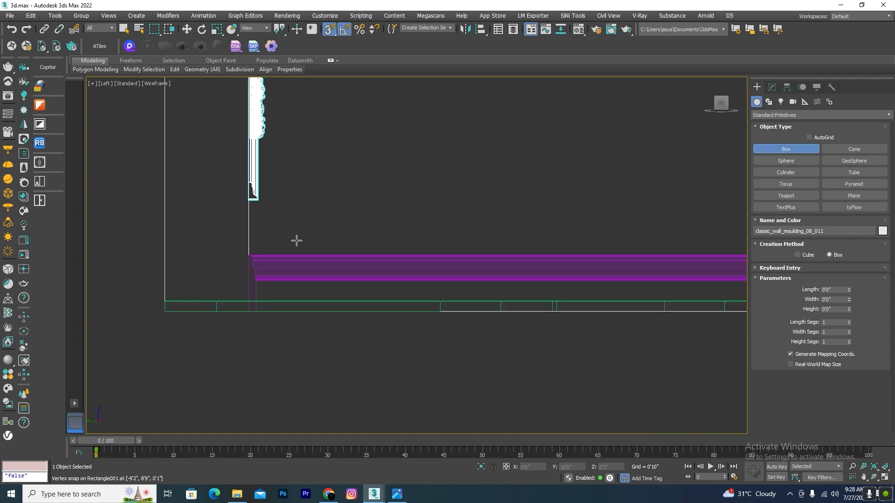
scroll(296, 241, "up", 2)
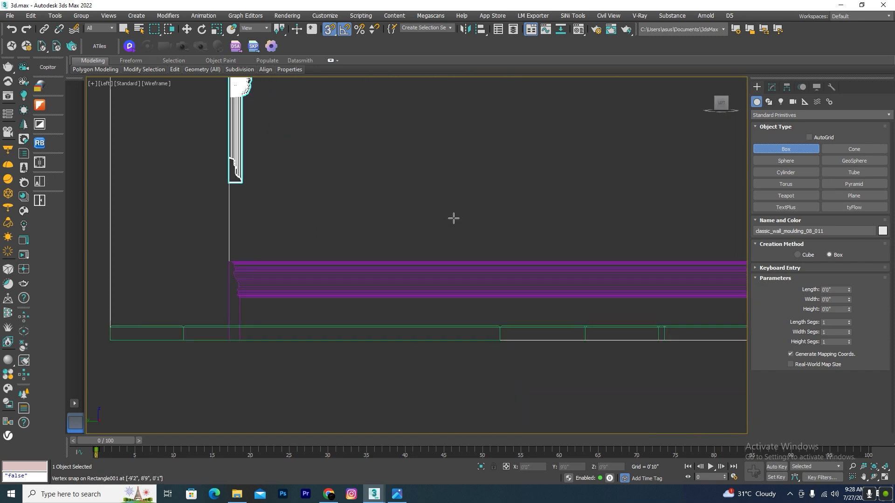
right_click(437, 180)
Raise the skirting and snap its bottom edge to the top surface of the floor
scroll(455, 208, "down", 2)
left_click(426, 236)
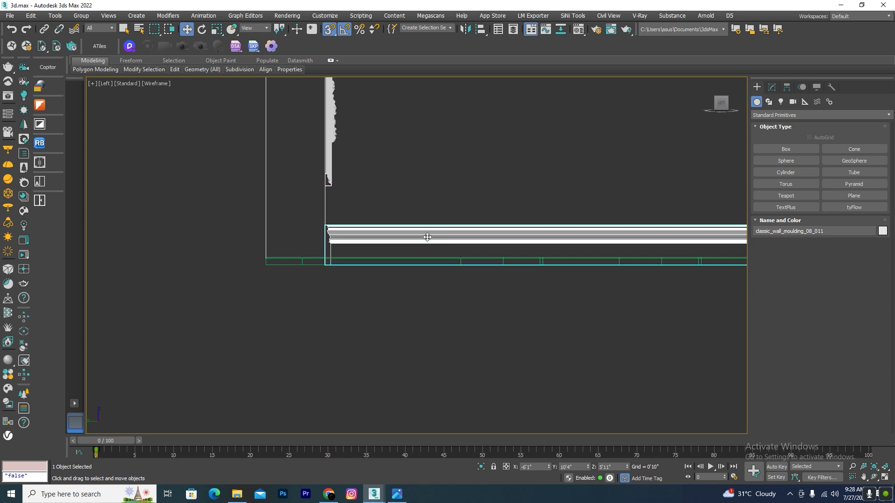
scroll(312, 224, "down", 4)
scroll(585, 228, "up", 5)
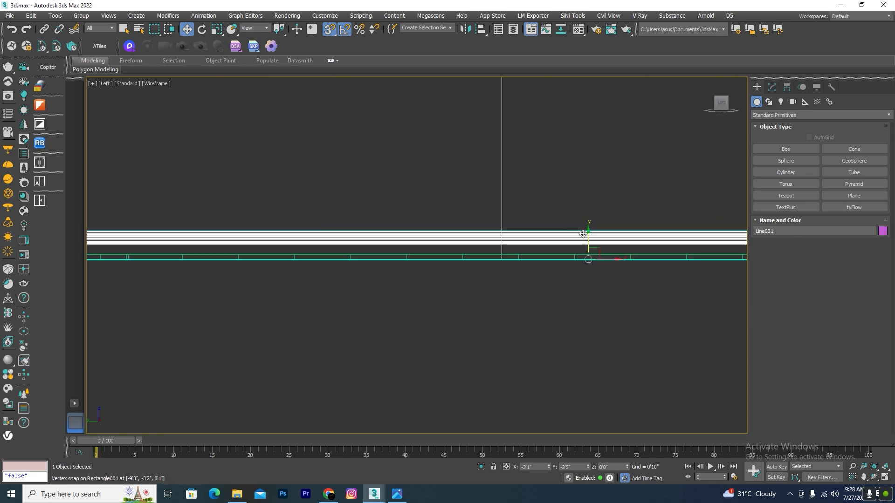
left_click_drag(588, 237, 590, 205)
scroll(449, 192, "down", 2)
scroll(387, 182, "up", 5)
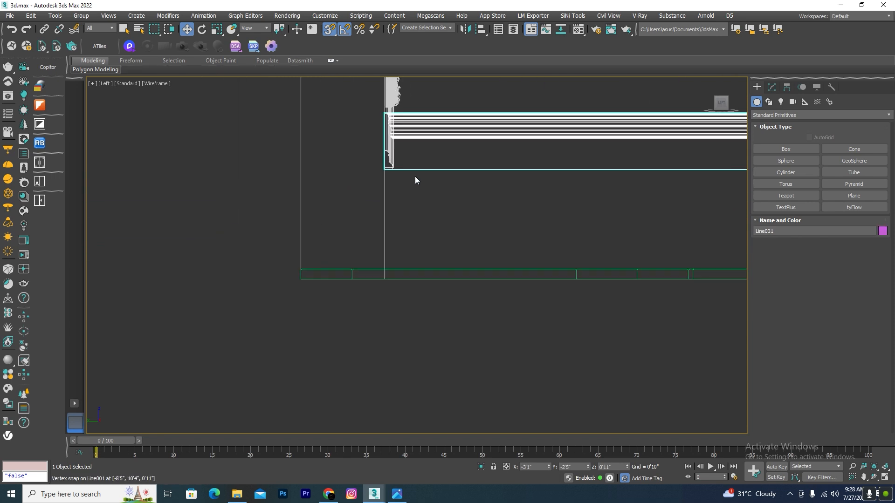
left_click_drag(396, 171, 354, 269)
scroll(441, 325, "down", 2)
left_click(442, 325)
scroll(512, 279, "down", 4)
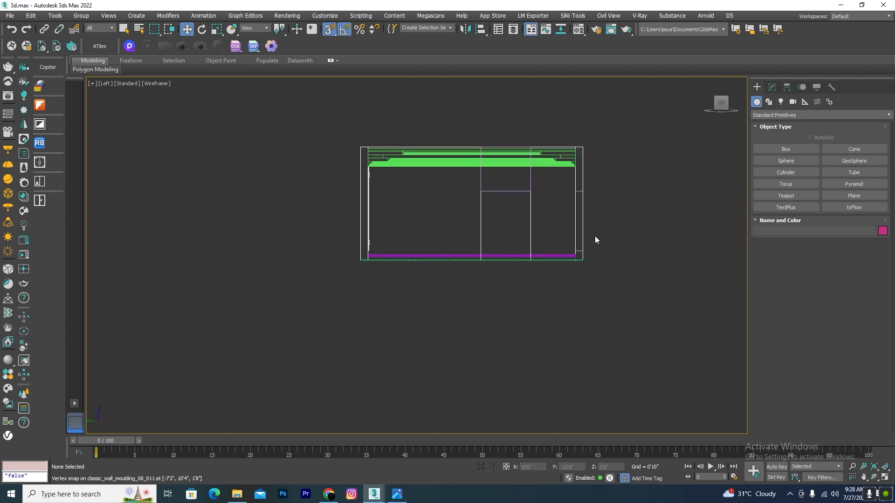
Create a narrow spacer box about 4" tall between the moulding's lower end and the top of the skirting
scroll(368, 242, "up", 10)
left_click(394, 210)
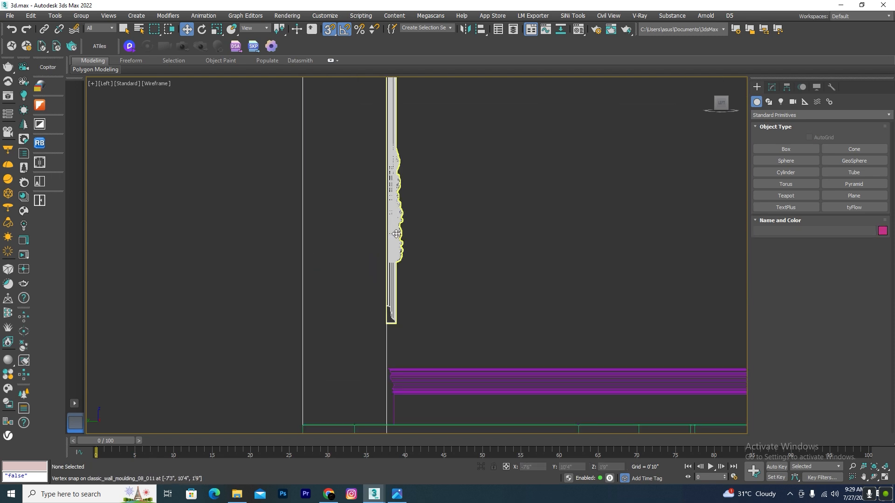
left_click(776, 149)
middle_click_drag(386, 369, 471, 266)
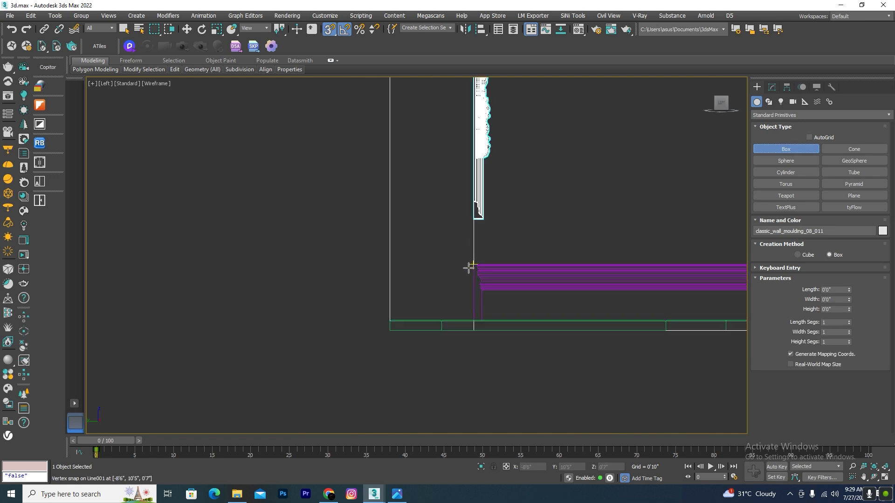
scroll(471, 265, "up", 3)
left_click_drag(479, 170, 483, 257)
left_click(484, 258)
key("w")
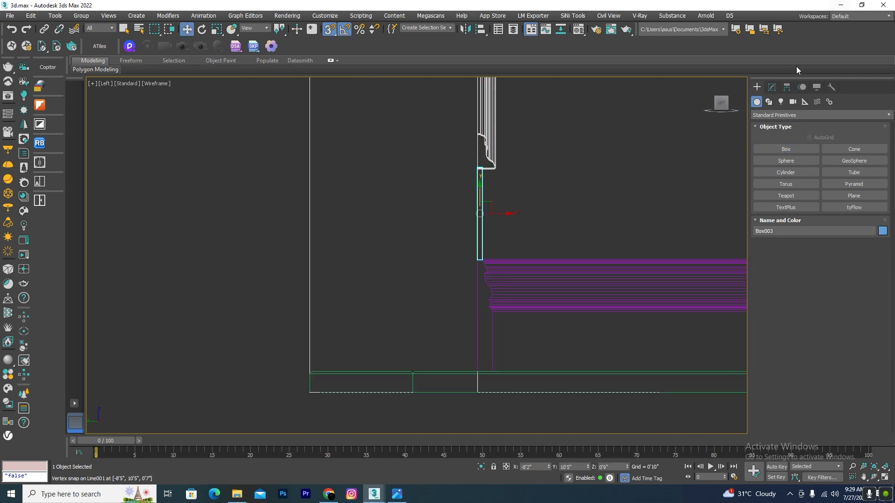
Set the spacer box's length to 6" and snap its bottom edge to the top of the skirting
left_click(771, 87)
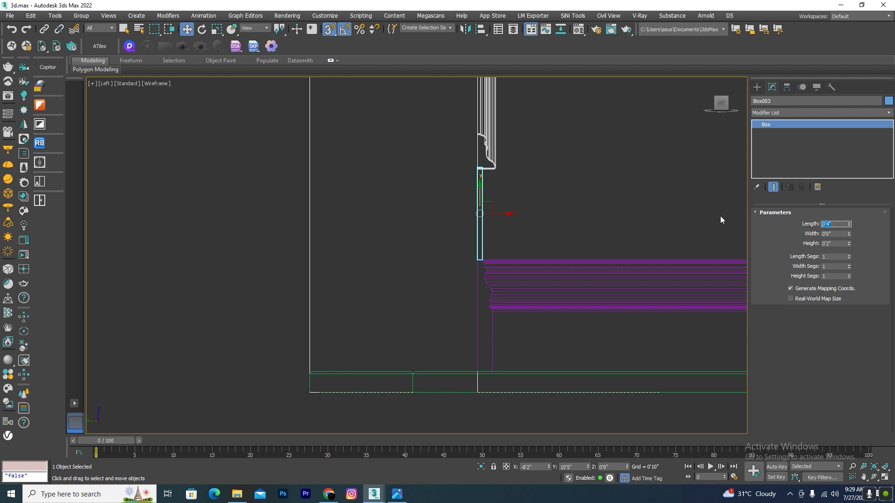
type("6")
key("Return")
left_click_drag(480, 197, 480, 256)
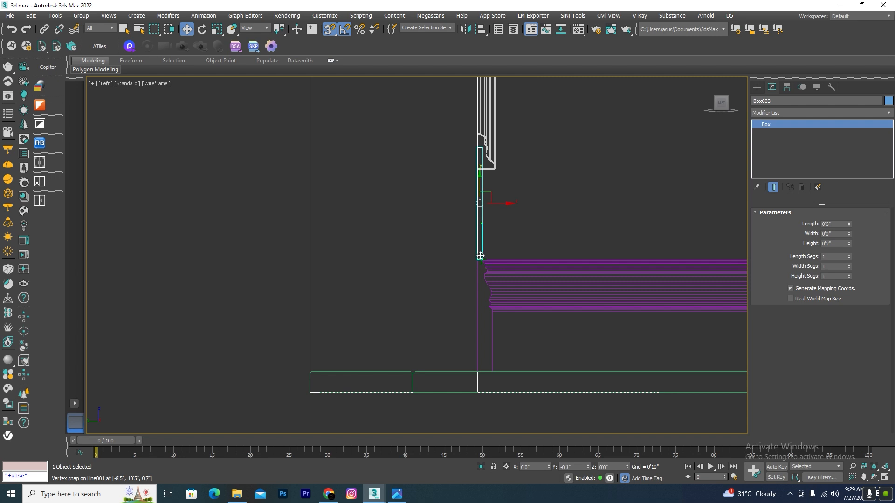
Move the wall moulding vertically so its lower end snaps to the top of the 6" spacer box
scroll(482, 252, "down", 5)
left_click(492, 177)
scroll(495, 224, "up", 3)
scroll(499, 225, "down", 4)
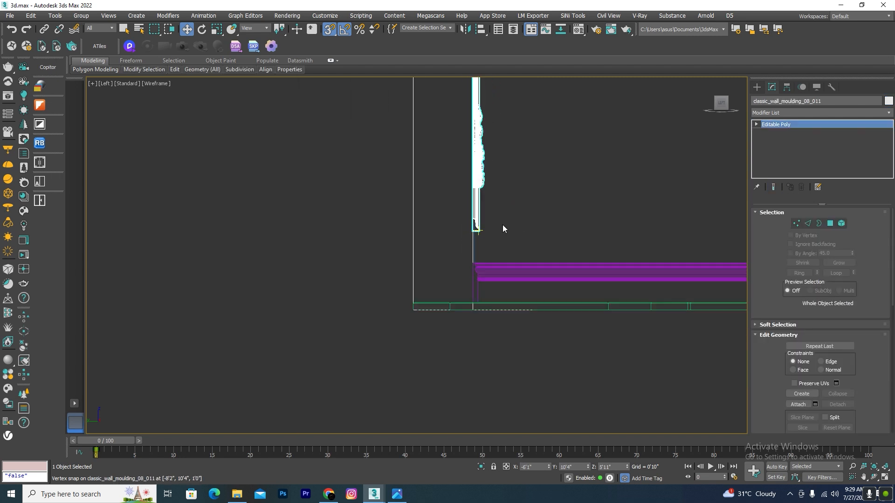
scroll(480, 129, "up", 2)
left_click(466, 105)
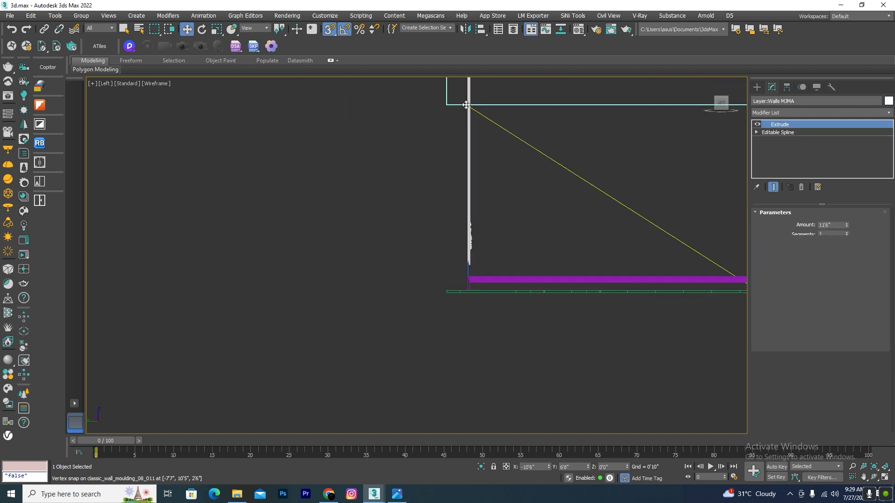
left_click(473, 128)
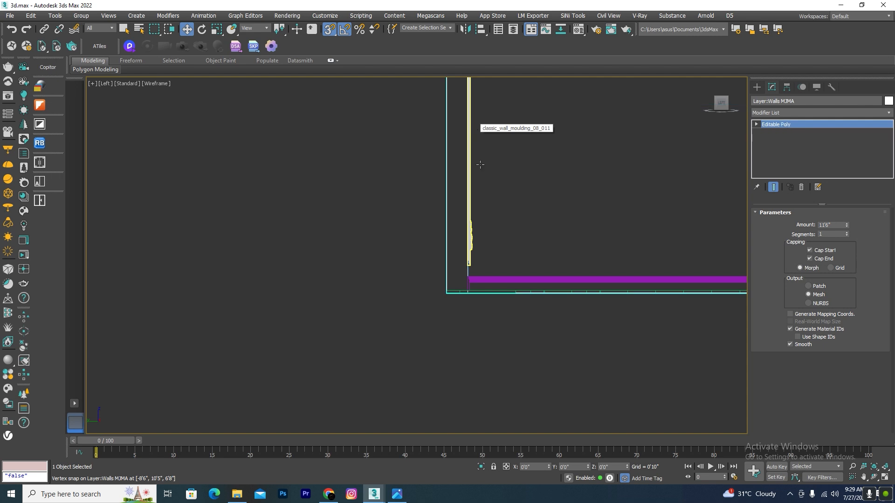
scroll(487, 182, "up", 1)
scroll(486, 182, "up", 1)
left_click_drag(475, 162, 476, 158)
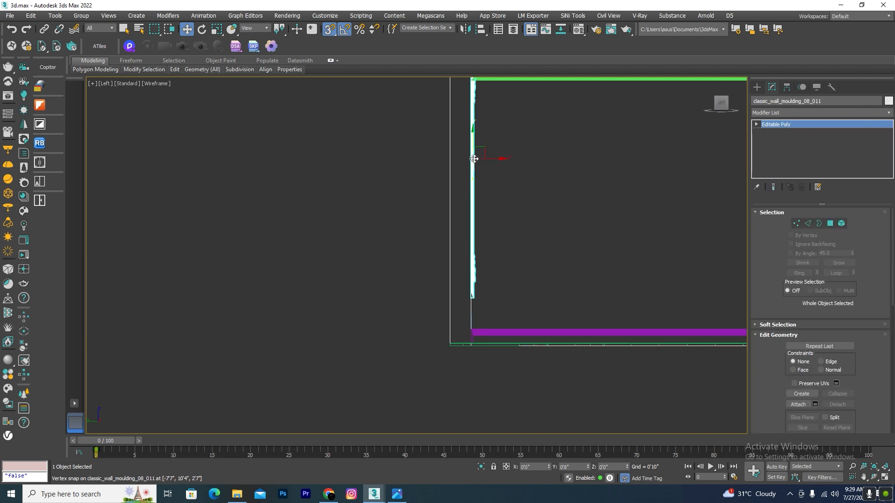
scroll(474, 336, "up", 4)
scroll(506, 286, "up", 2)
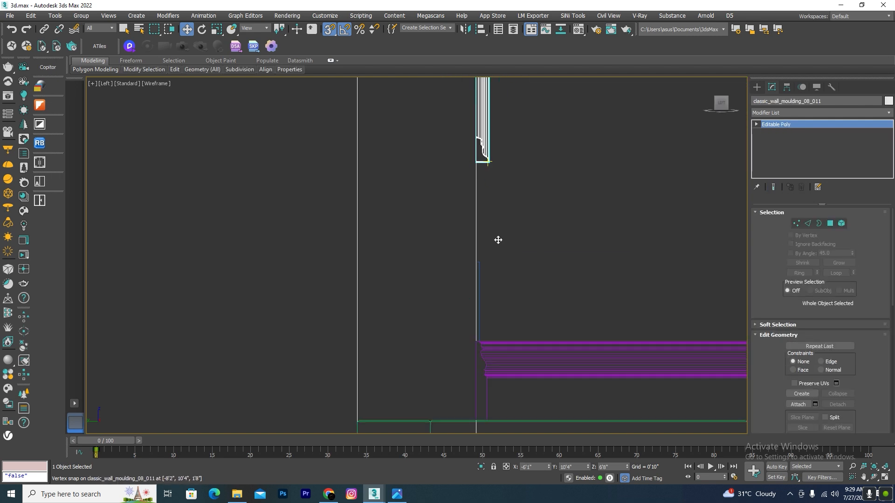
left_click_drag(498, 240, 481, 255)
Move the spacer box up the wall to the moulding's upper part below the ceiling, at about Z 8'2"
left_click(479, 302)
scroll(486, 314, "down", 3)
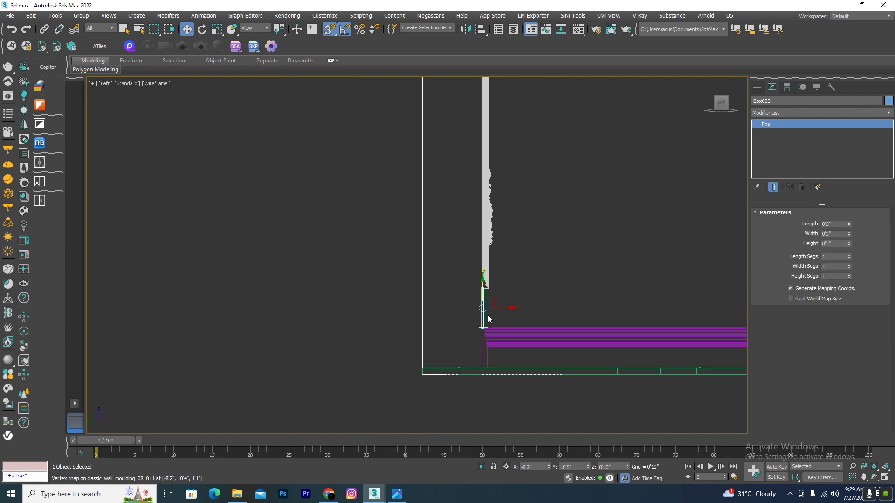
scroll(488, 319, "down", 1)
left_click_drag(482, 290, 497, 101)
scroll(530, 196, "down", 3)
middle_click_drag(528, 208, 526, 303)
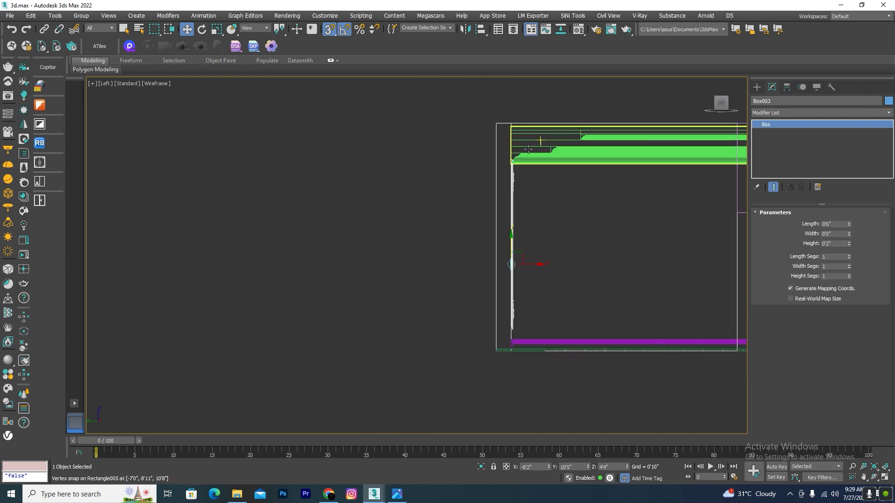
scroll(527, 149, "up", 3)
left_click_drag(496, 361, 516, 228)
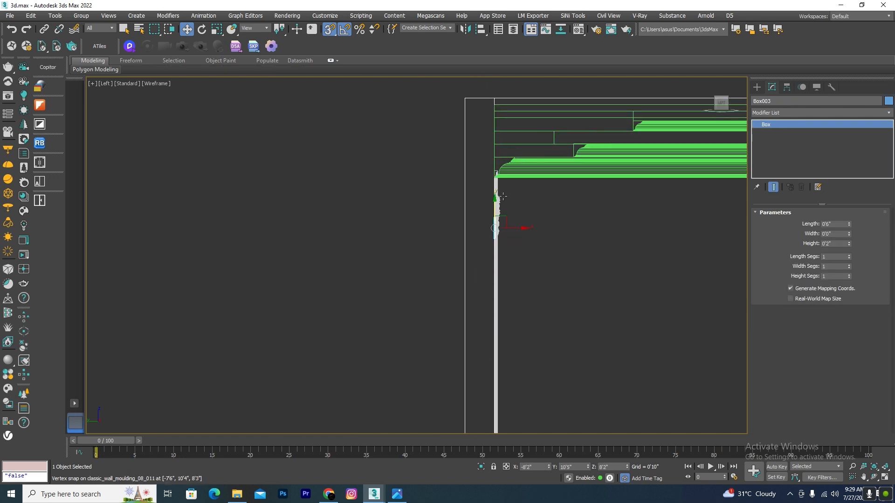
scroll(487, 164, "up", 5)
scroll(476, 218, "down", 3)
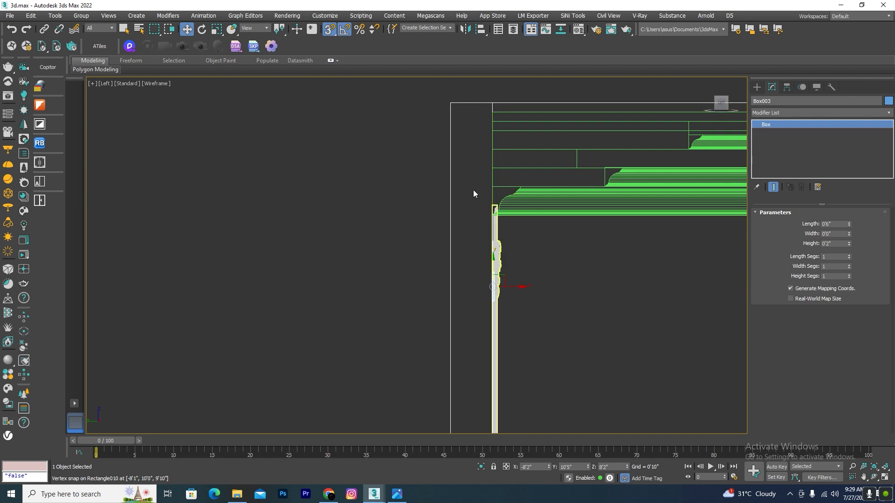
Create a measuring box about 9'4" high and 4'2" wide from the ceiling's underside to the floor, beside the wall opposite the moulding
scroll(497, 154, "down", 3)
middle_click_drag(504, 125, 431, 110)
scroll(513, 149, "down", 3)
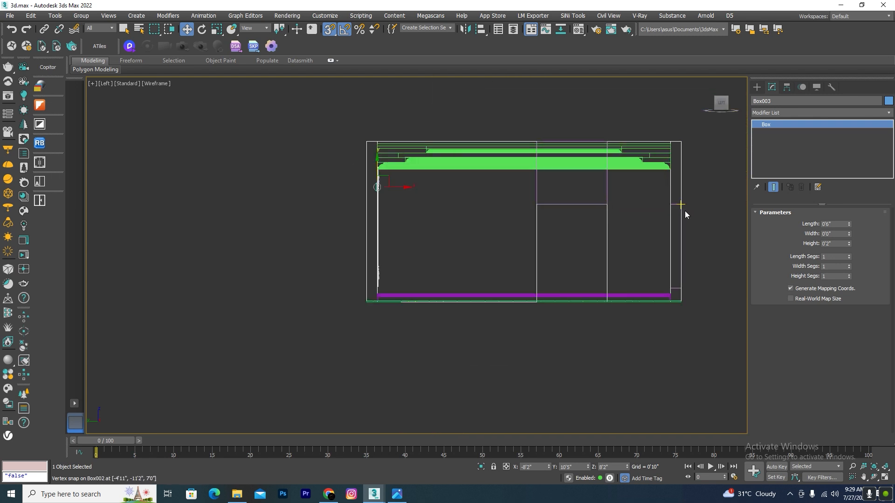
left_click(757, 87)
left_click(785, 149)
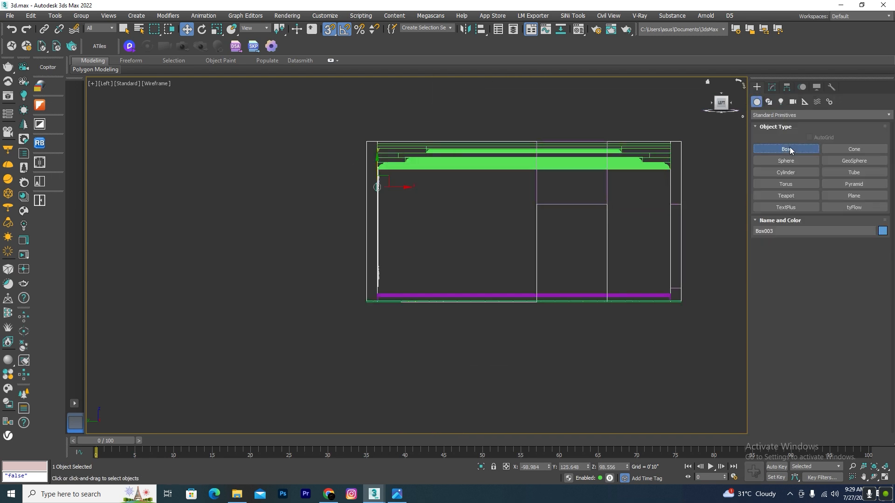
scroll(727, 238, "up", 2)
left_click_drag(647, 150, 569, 321)
left_click(565, 321)
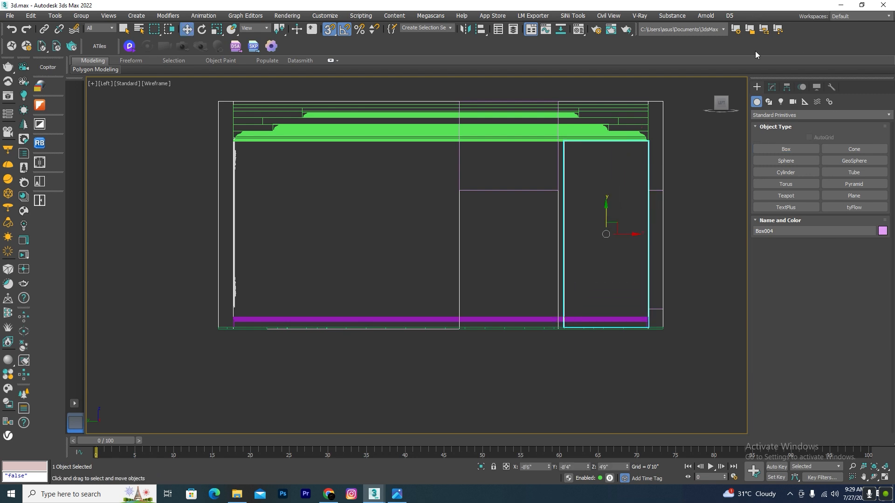
Set the measuring box's length to 10'0" and snap its bottom edge to the top of the floor
left_click(772, 87)
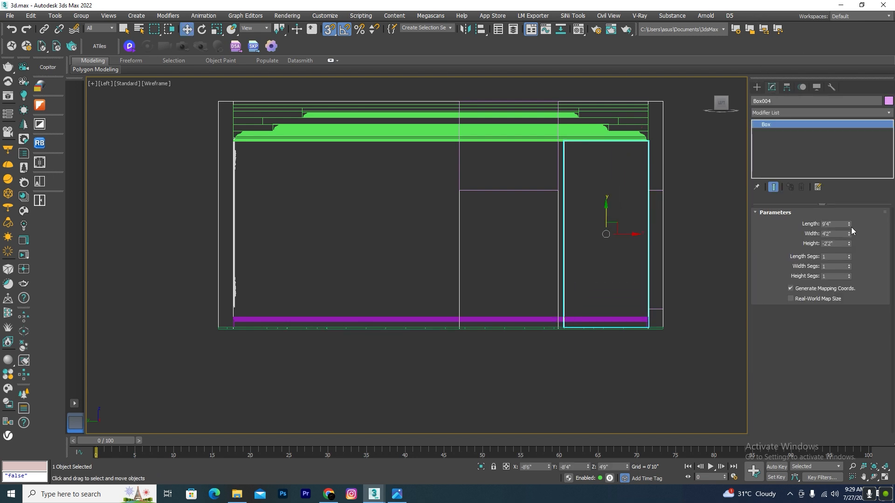
left_click_drag(848, 224, 797, 217)
key("ctrl+z")
type("10")
key("Return")
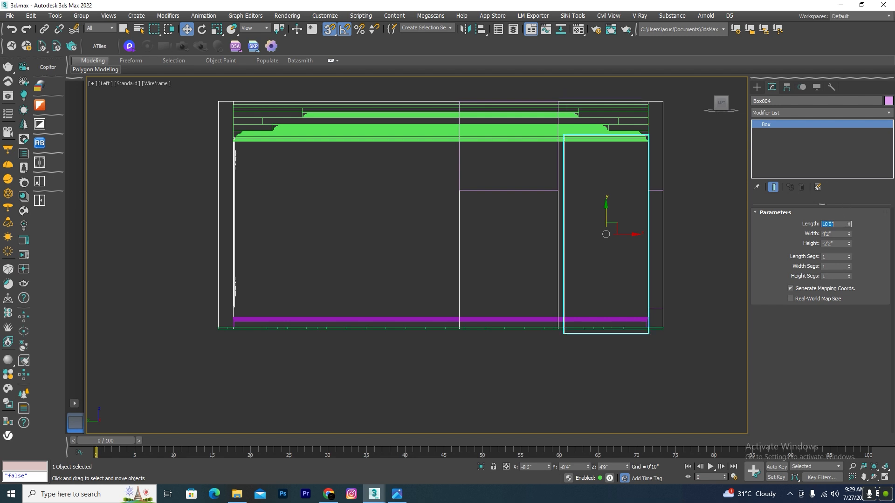
left_click_drag(605, 218, 662, 365)
scroll(643, 254, "up", 4)
scroll(661, 359, "down", 5)
Move the ceiling group vertically so its underside snaps to the top edge of the 10'0" measuring box
left_click(681, 256)
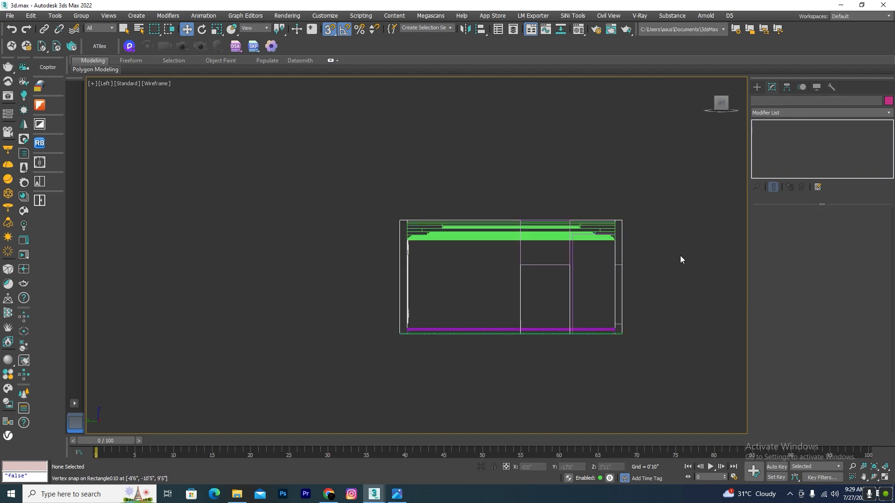
scroll(534, 230, "up", 2)
left_click(536, 246)
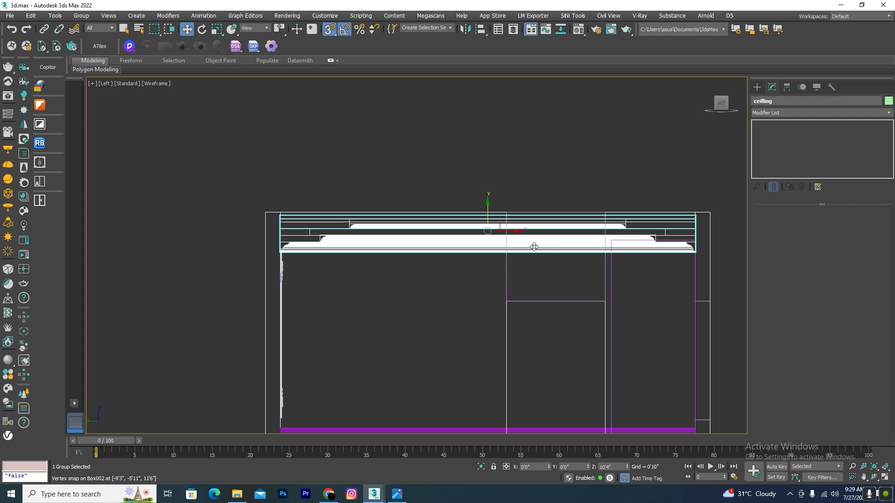
left_click_drag(488, 231, 511, 157)
scroll(700, 186, "up", 4)
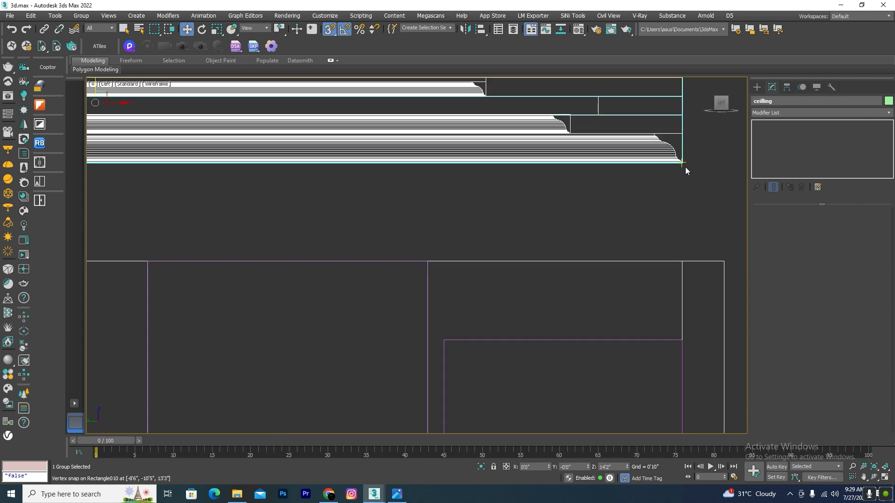
left_click_drag(682, 164, 684, 334)
scroll(687, 152, "down", 3)
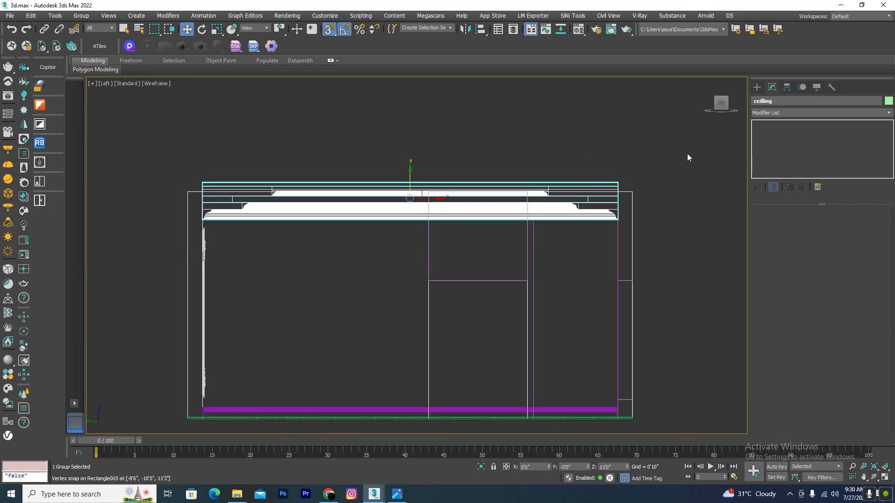
Set the walls' Extrude amount to 12'0" and clear the selection
left_click(625, 192)
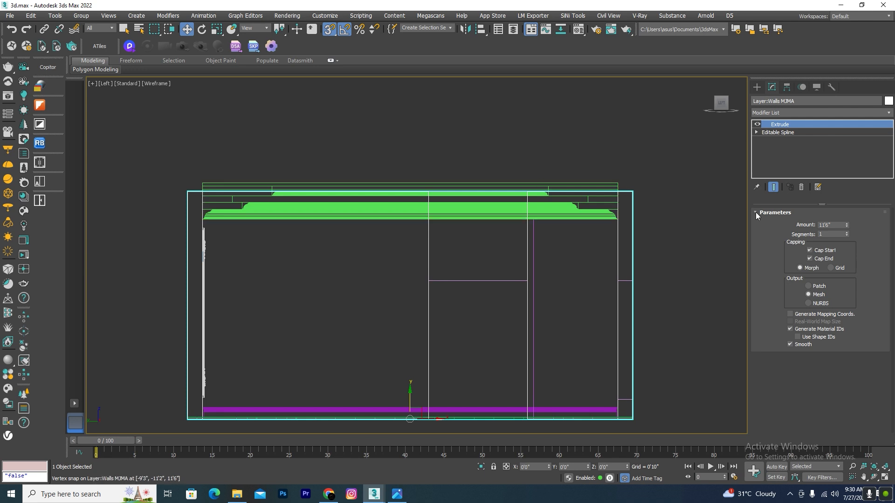
type("12")
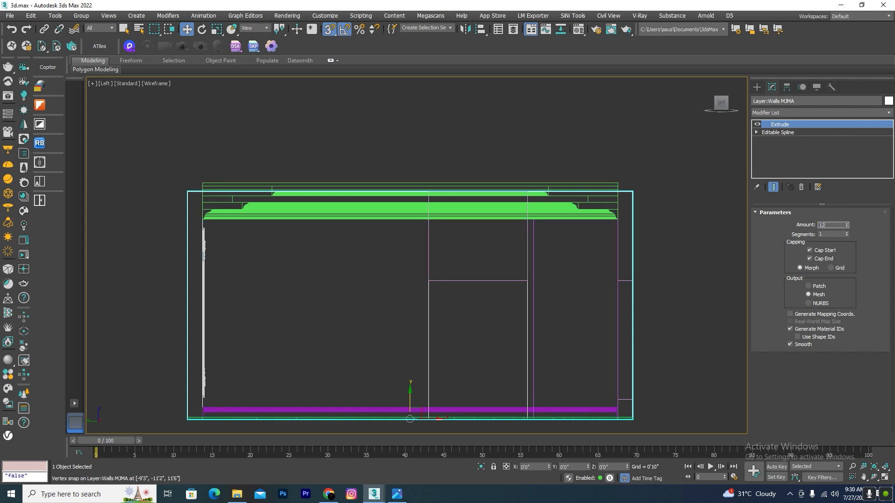
key("Return")
left_click(471, 146)
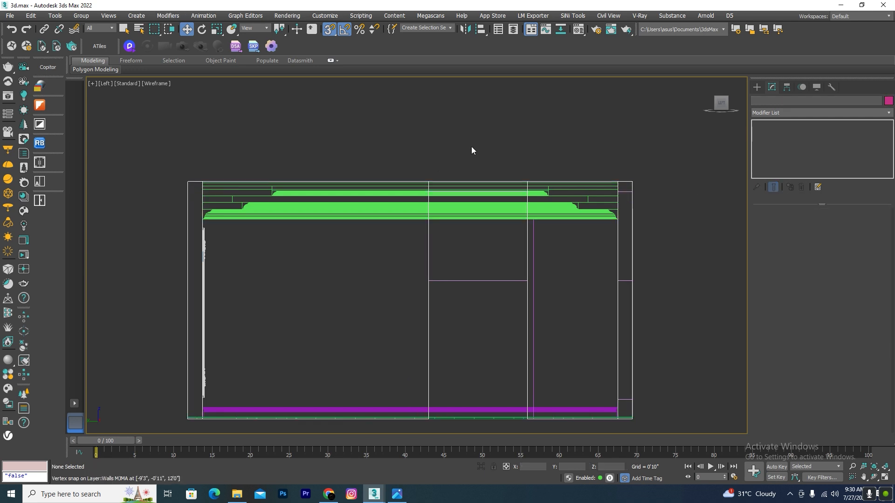
Delete the tall measuring box beside the wall opposite the moulding
scroll(471, 146, "down", 3)
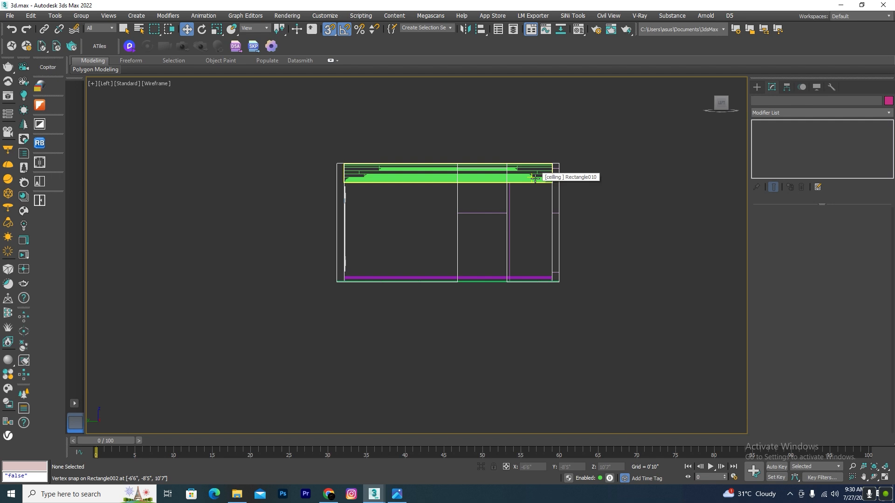
scroll(517, 183, "up", 2)
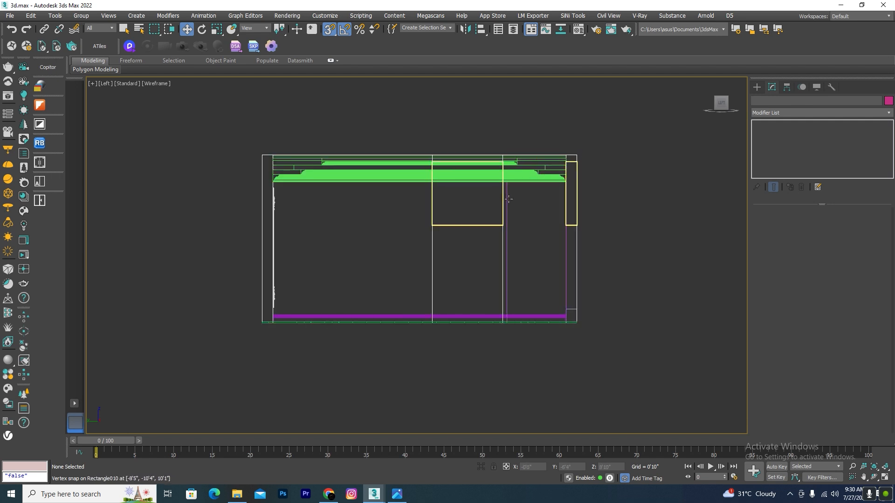
scroll(514, 303, "up", 3)
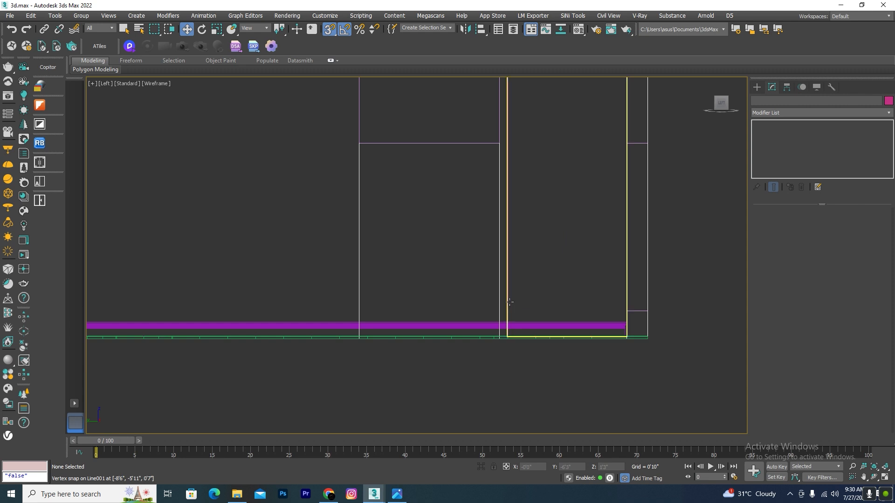
left_click(510, 302)
scroll(550, 256, "down", 4)
left_click(590, 215)
Create a thin spacer box about 5" long from the ceiling's underside to the top of the wall moulding
scroll(418, 224, "up", 5)
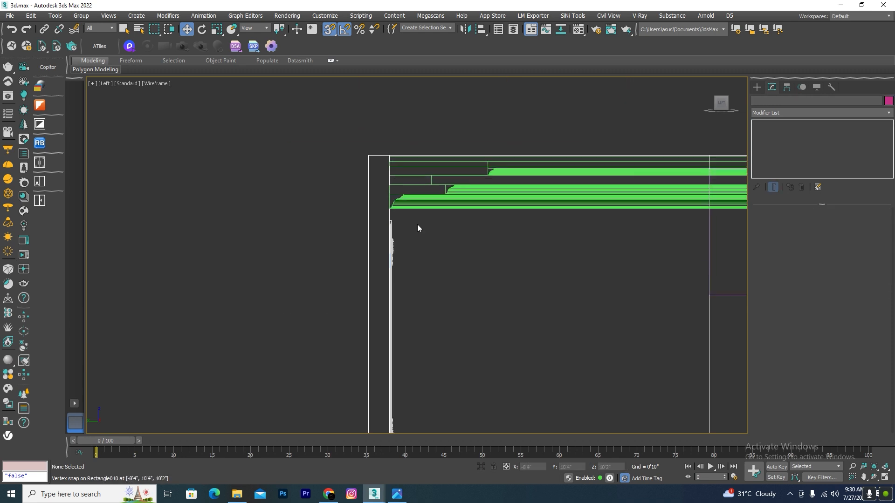
scroll(415, 312, "down", 2)
scroll(415, 312, "up", 3)
scroll(427, 328, "down", 3)
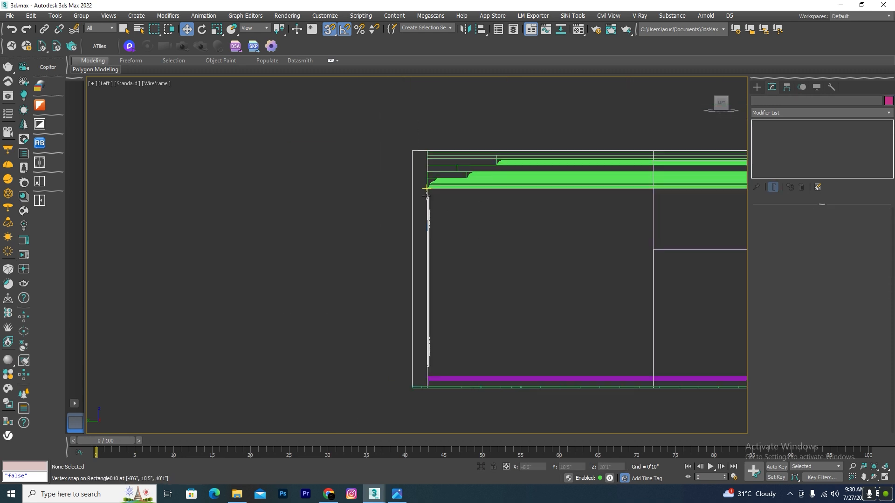
scroll(544, 185, "up", 3)
left_click(757, 87)
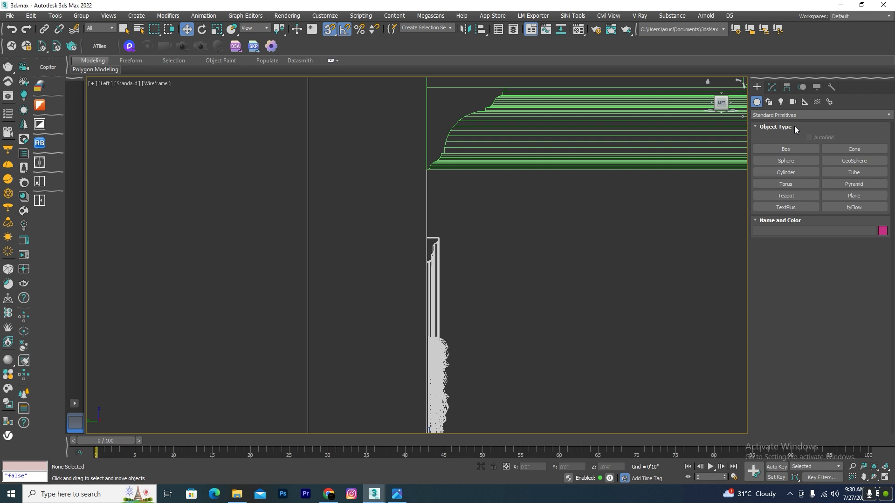
left_click(785, 148)
scroll(425, 195, "up", 4)
left_click_drag(427, 140, 447, 276)
key("w")
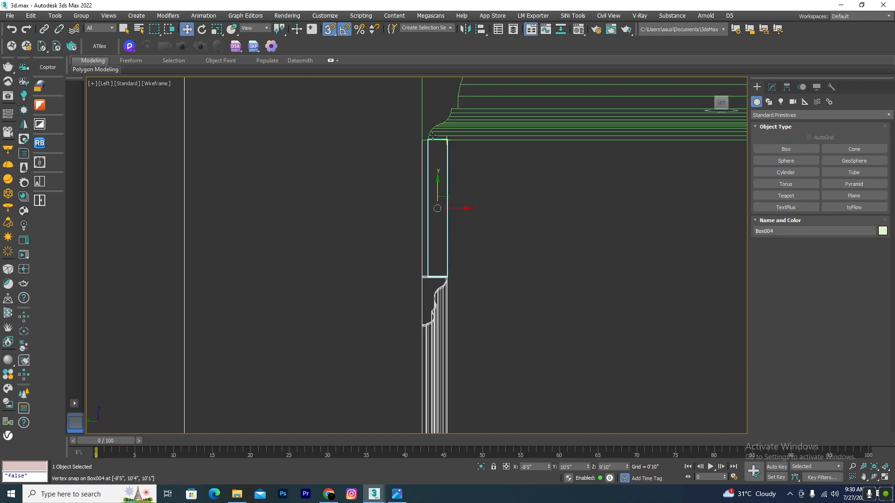
scroll(423, 125, "up", 2)
Set the spacer box's length to 6" and snap its upper edge to the ceiling's underside
left_click(774, 88)
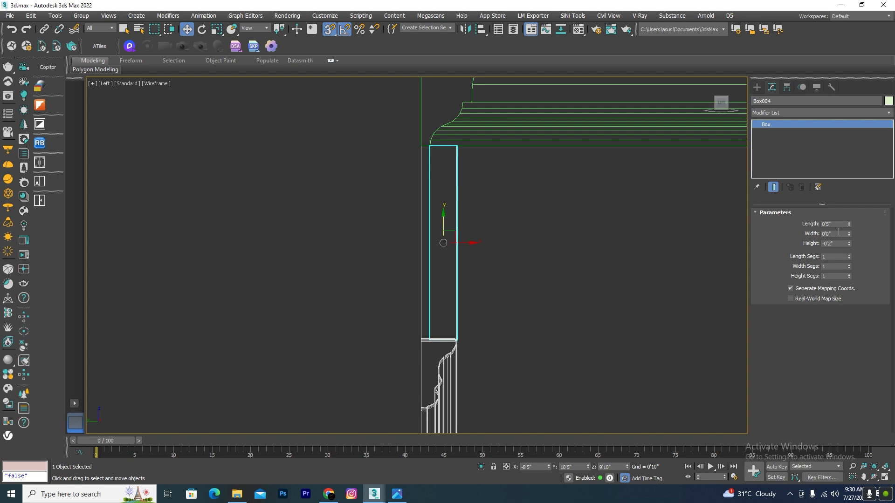
type("6")
key("Return")
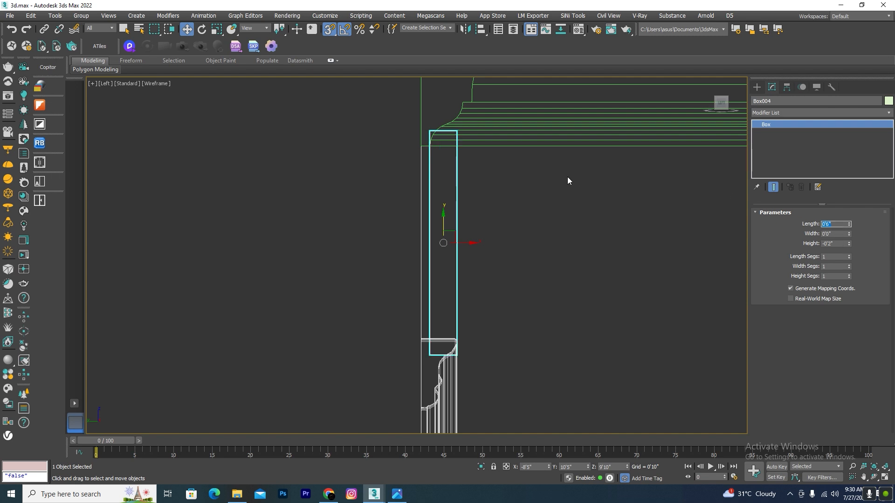
left_click_drag(444, 224, 444, 159)
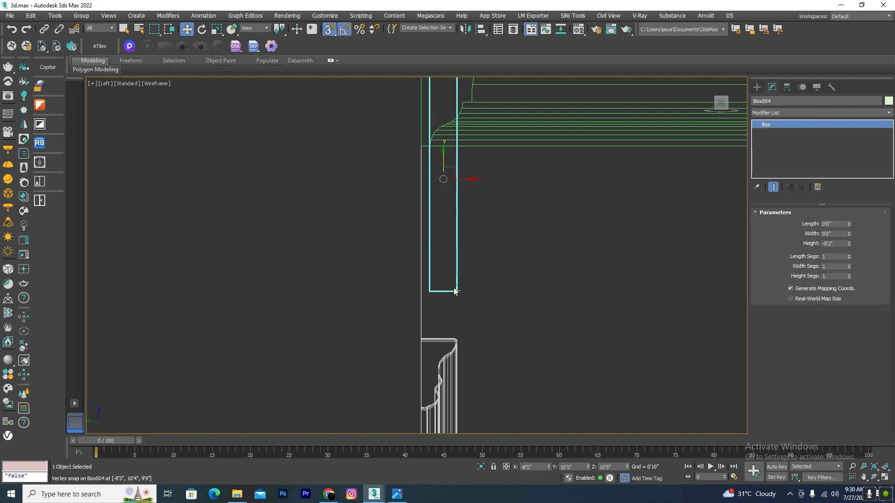
left_click_drag(454, 293, 455, 333)
scroll(446, 298, "down", 10)
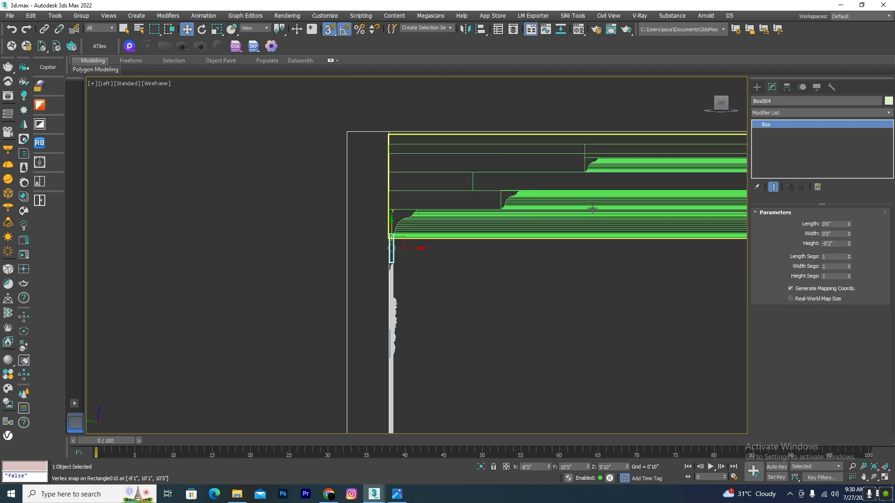
scroll(390, 226, "up", 8)
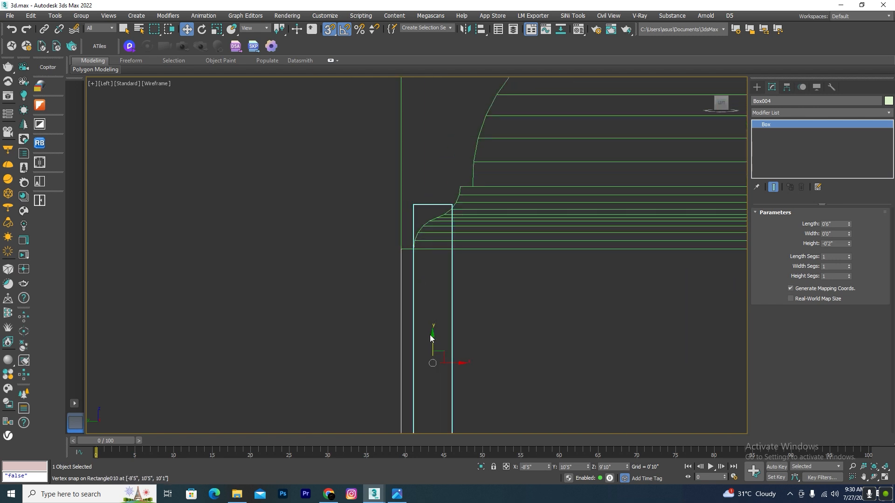
left_click_drag(431, 338, 447, 410)
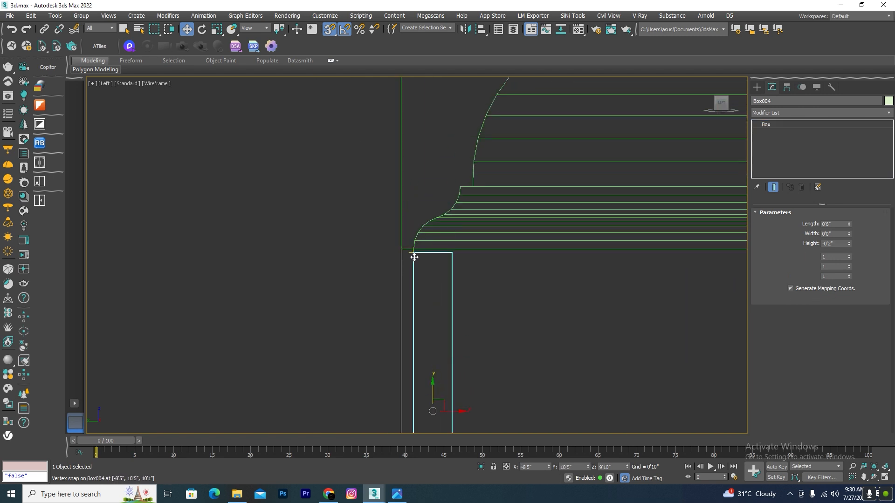
scroll(442, 196, "down", 6)
Move the wall moulding's upper vertices down so its top edge snaps to the lower edge of the 6" spacer box
left_click(453, 274)
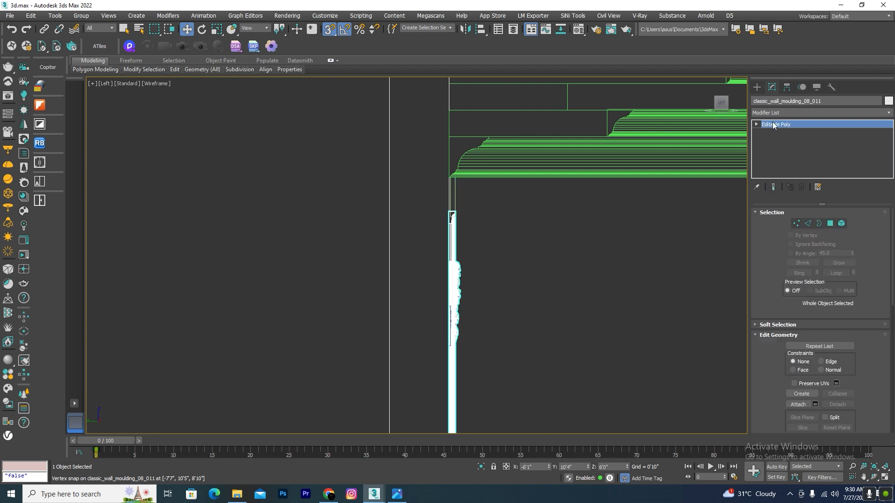
left_click(796, 223)
scroll(509, 150, "up", 2)
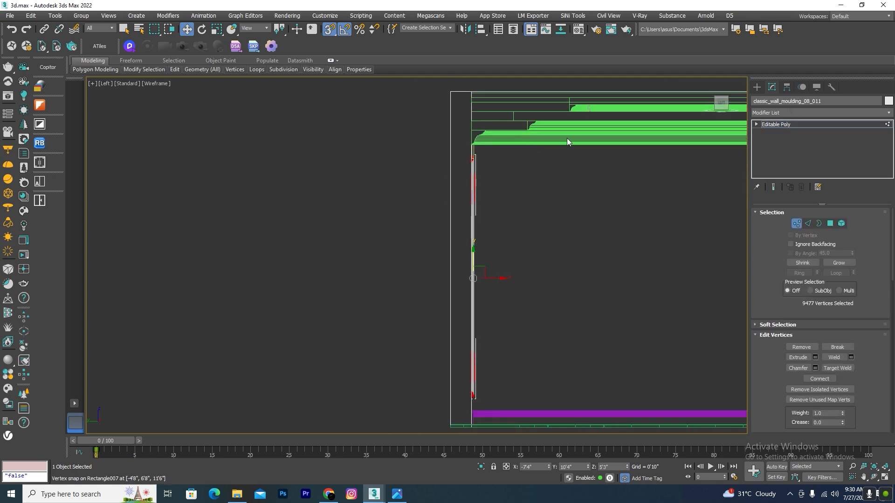
middle_click_drag(493, 201, 436, 205)
scroll(435, 206, "up", 5)
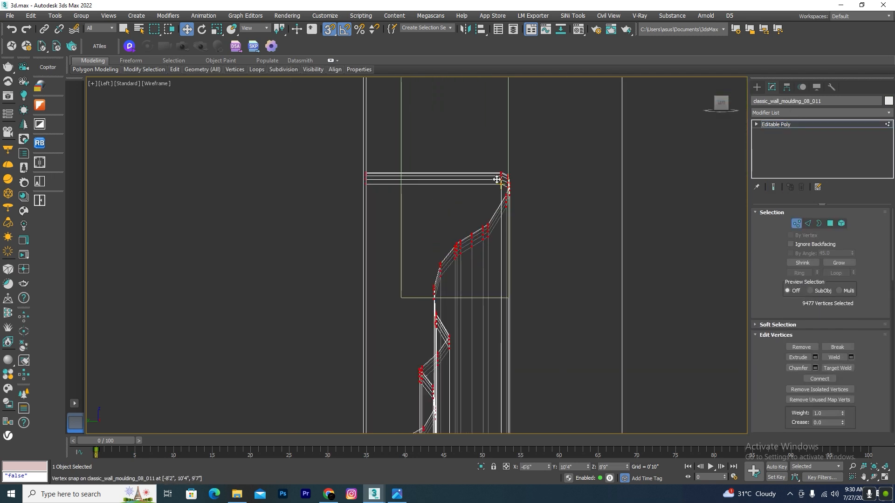
left_click_drag(502, 173, 508, 297)
scroll(463, 203, "down", 5)
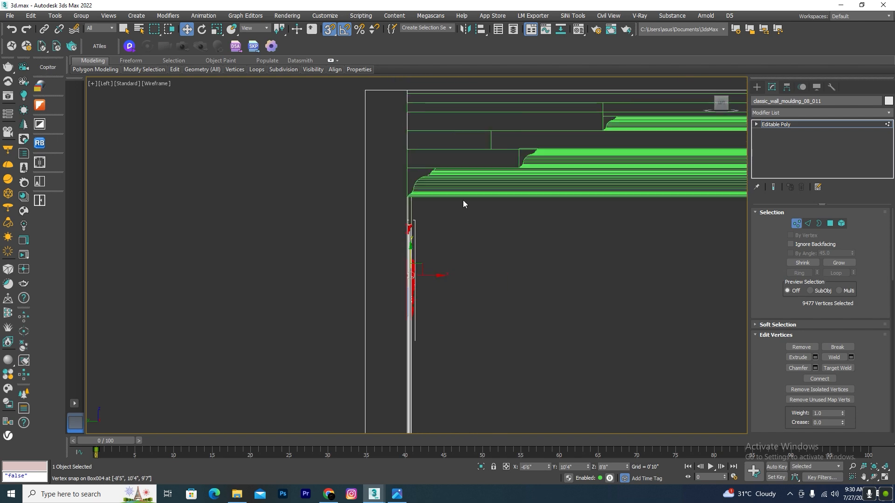
left_click(796, 223)
Turn the room to a shaded 3D view and hide the ceiling group
mouse_move(549, 242)
middle_mouse_down("alt")
mouse_move(574, 239)
mouse_move(554, 215)
middle_mouse_up("alt")
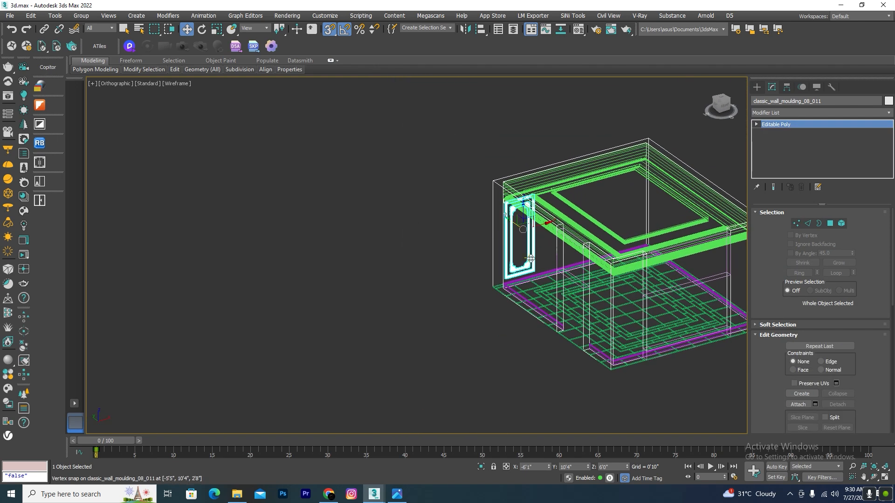
key("F3")
scroll(533, 192, "up", 3)
left_click(563, 186)
right_click(563, 186)
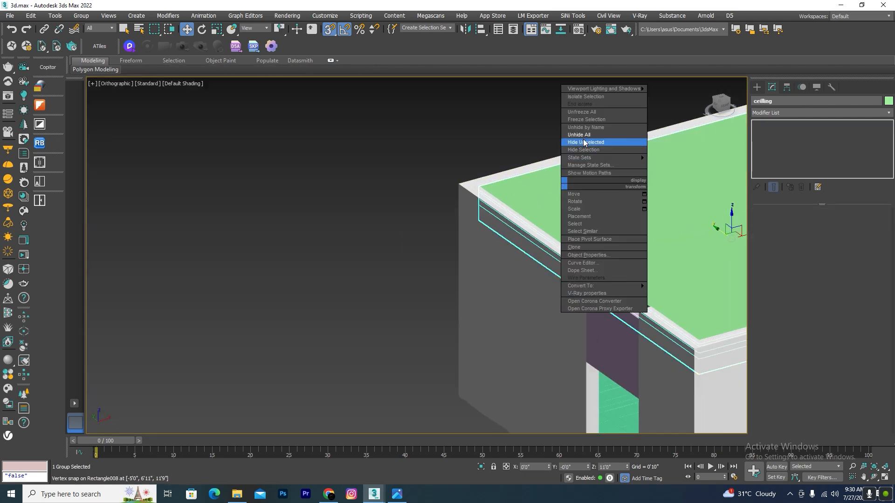
right_click(629, 209)
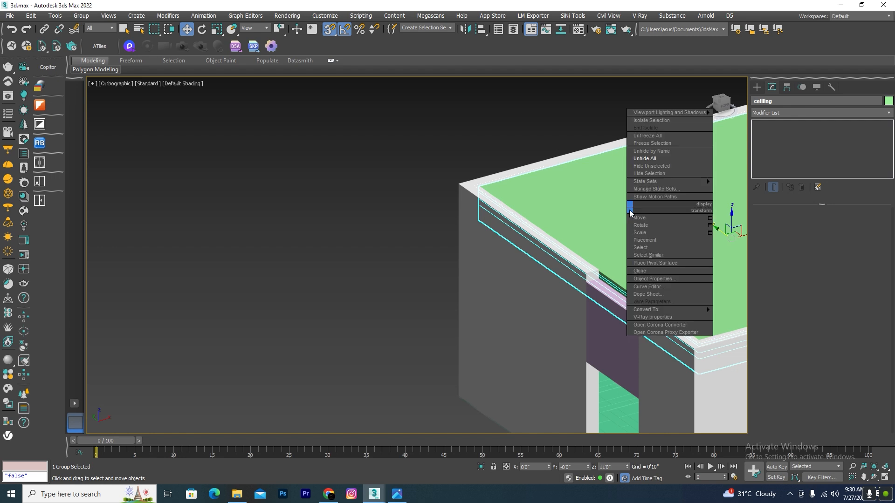
left_click(649, 174)
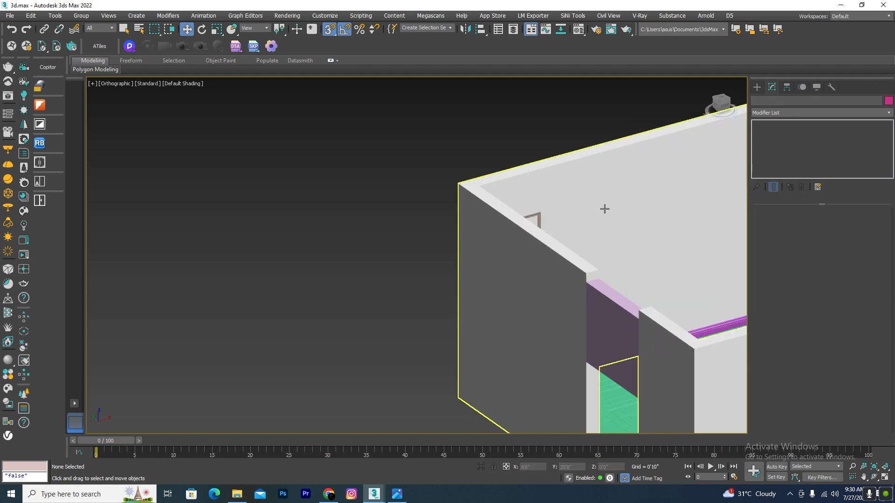
In the top view, isolate the wall moulding together with the walls and clear the selection
key("t")
key("F3")
scroll(613, 156, "down", 3)
scroll(503, 186, "up", 6)
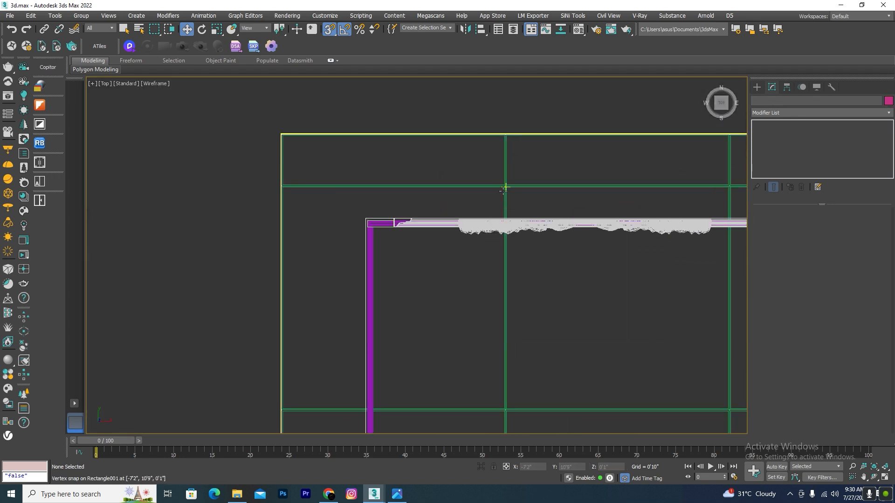
left_click(492, 228)
scroll(489, 200, "down", 8)
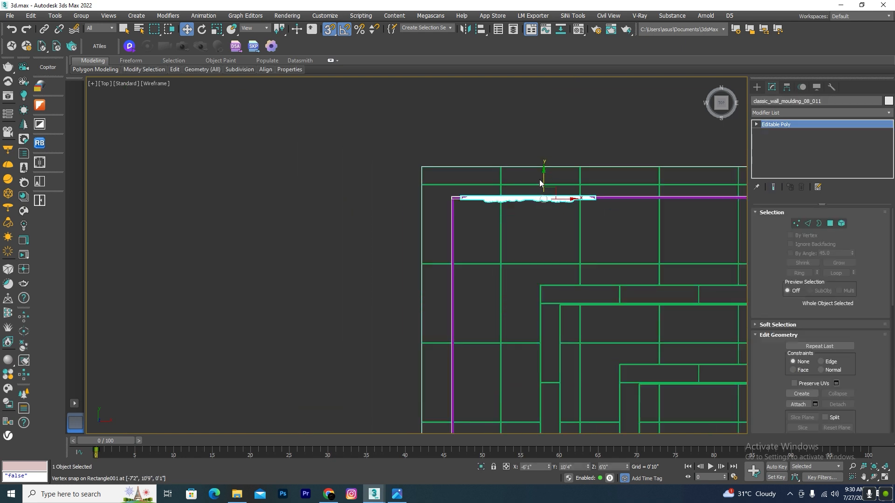
key("F3")
left_click(648, 180, "ctrl")
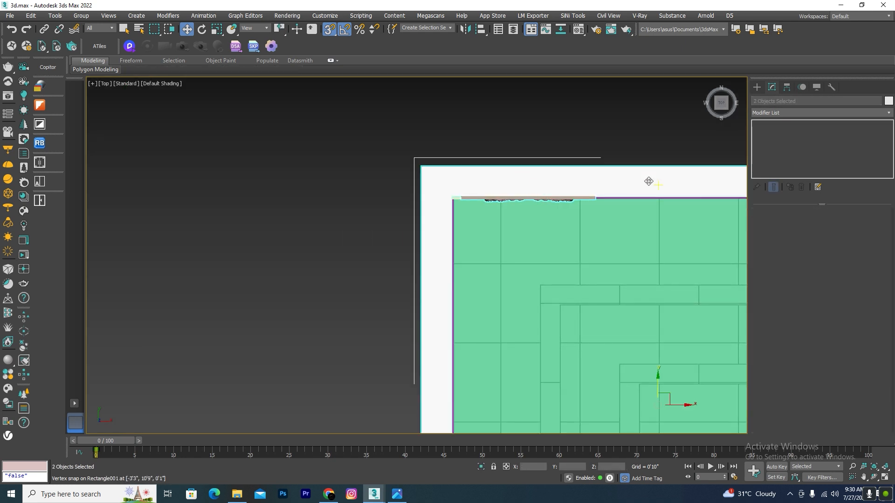
left_click(483, 465)
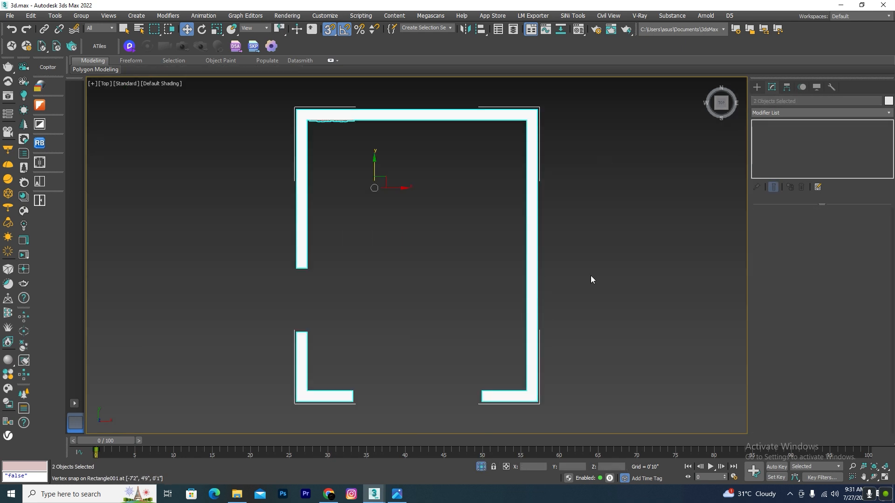
left_click(656, 258)
In the top wireframe view, draw a spacer box about 3" wide between the inner wall corner and the moulding's near edge
scroll(275, 118, "up", 5)
scroll(314, 147, "up", 5)
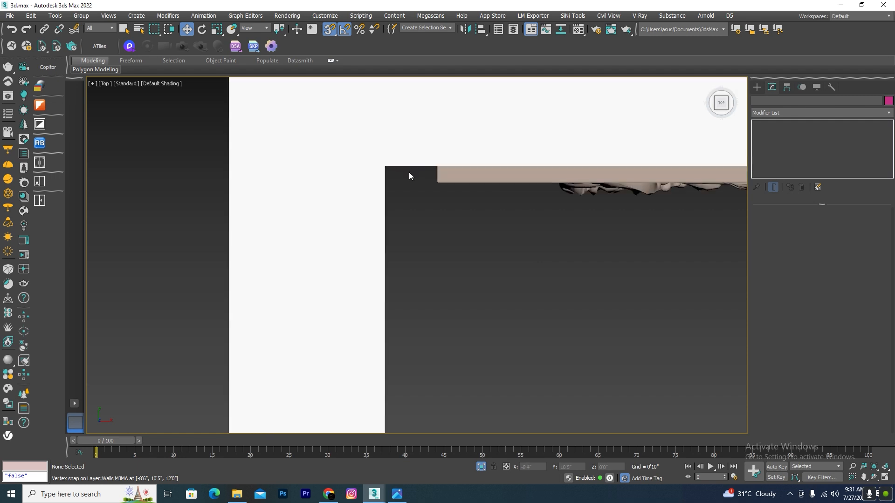
key("F3")
scroll(402, 169, "up", 3)
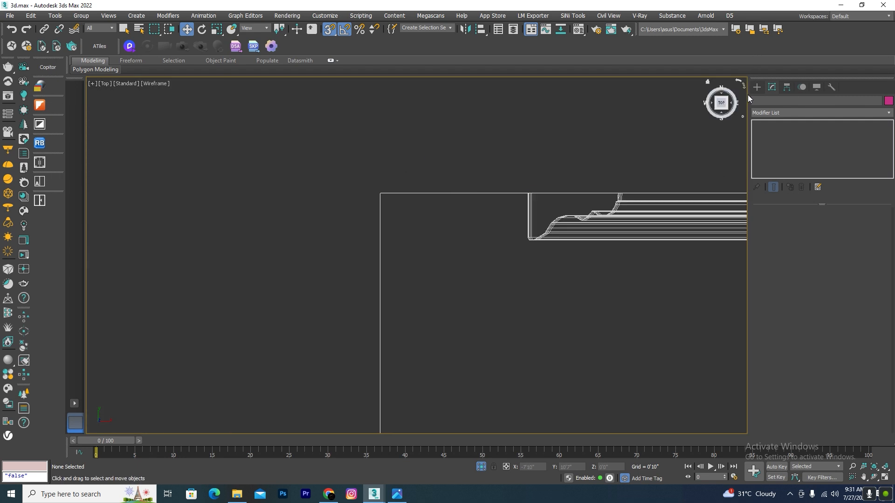
left_click(757, 87)
left_click(786, 149)
scroll(536, 212, "up", 2)
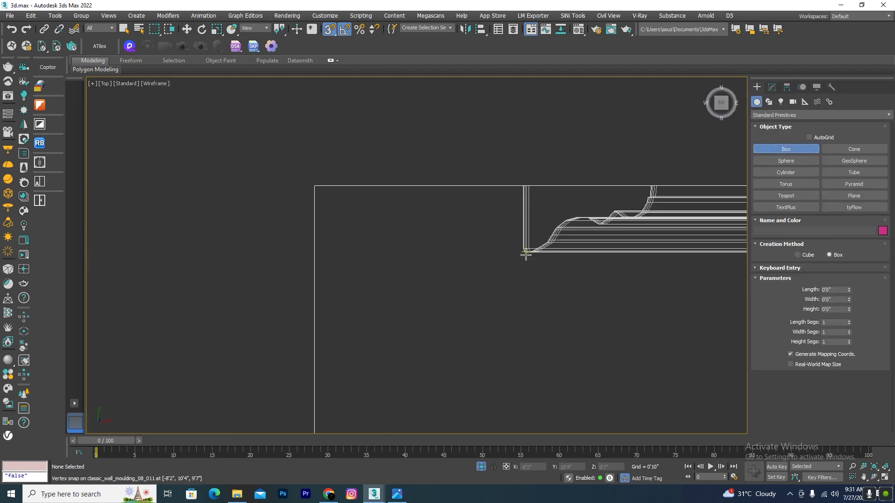
left_click_drag(521, 249, 311, 181)
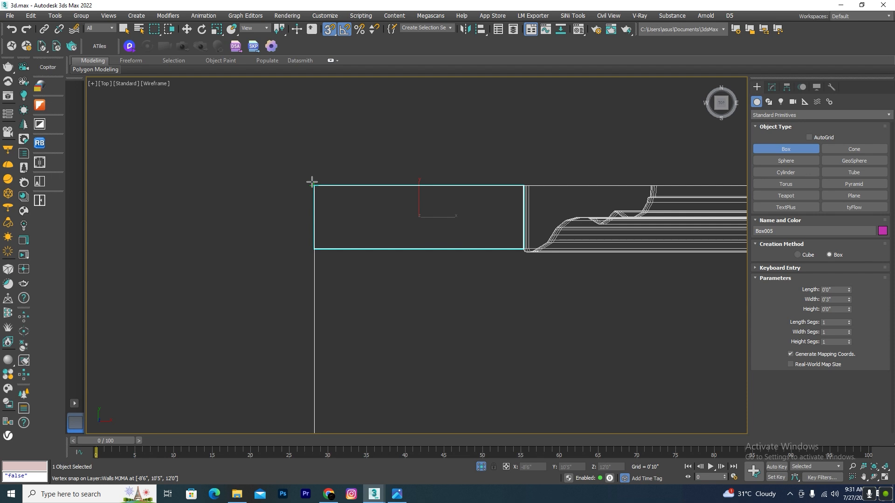
left_click(312, 182)
right_click(312, 182)
Set the spacer box's width to 4" and snap its outer corner to the inner wall corner
left_click(771, 87)
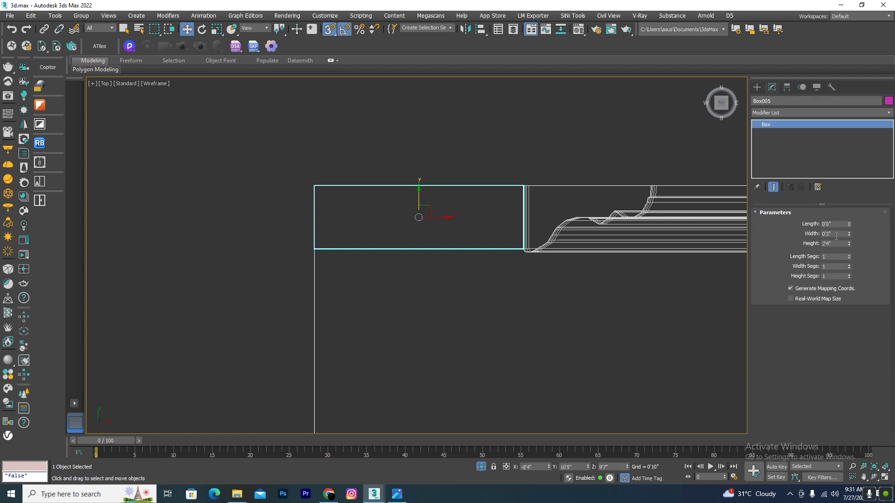
type("4")
key("Return")
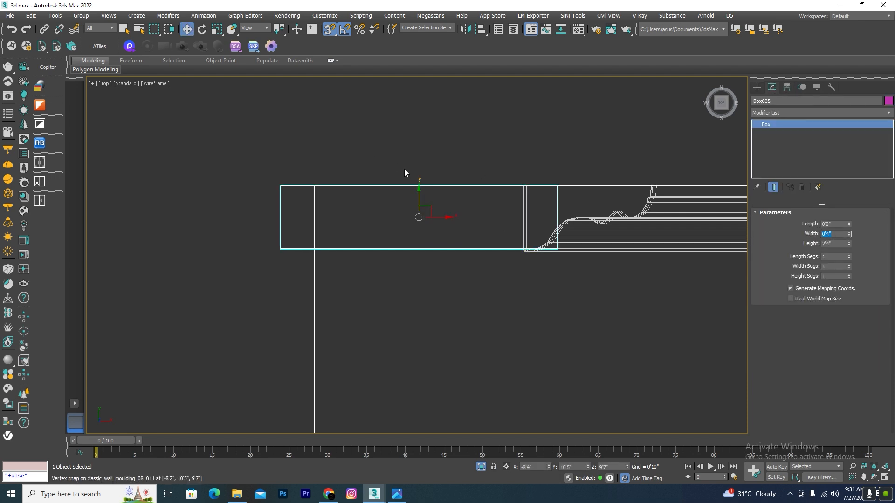
left_click_drag(448, 223, 313, 196)
scroll(310, 189, "down", 4)
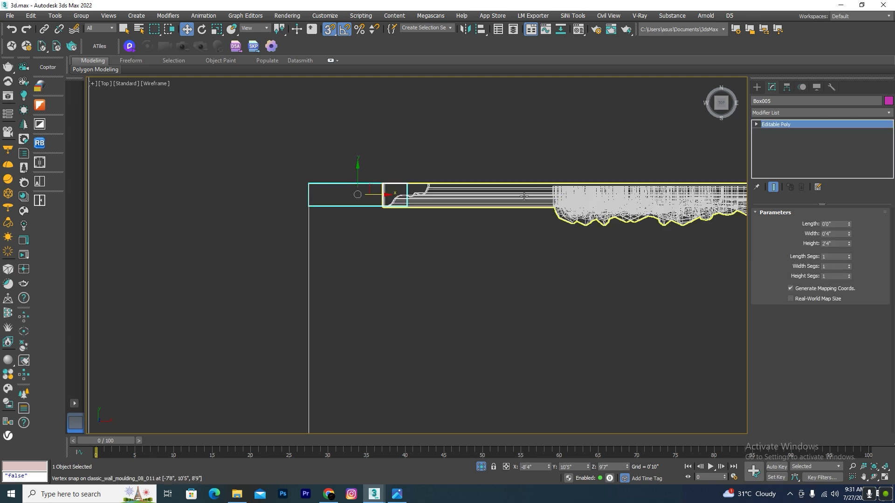
Snap the wall moulding's near edge to the end of the 4" spacer box and check the reference image
left_click(524, 196)
scroll(523, 196, "down", 5)
left_click_drag(625, 199, 659, 199)
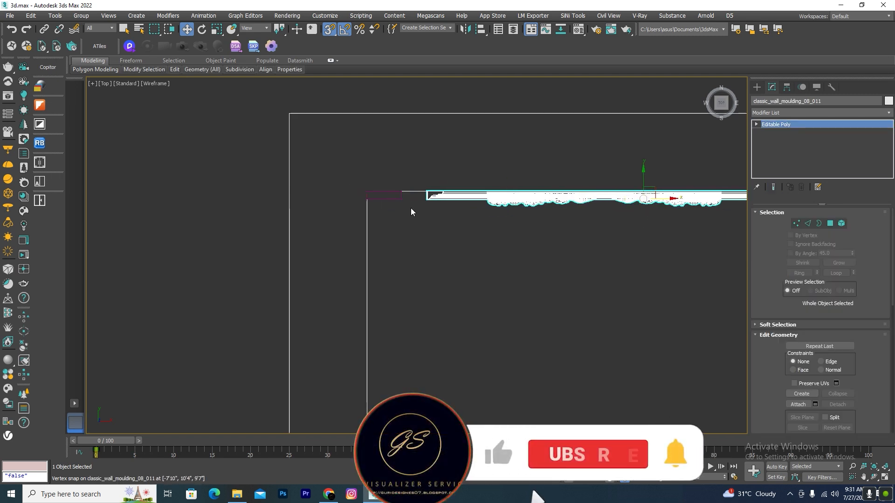
scroll(411, 212, "up", 5)
left_click_drag(447, 209, 171, 207)
scroll(171, 206, "down", 4)
left_click(226, 207)
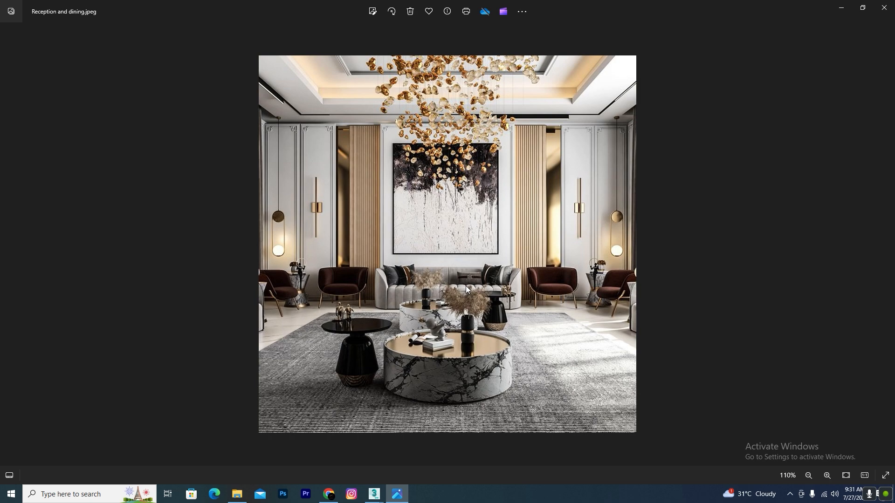
left_click(842, 8)
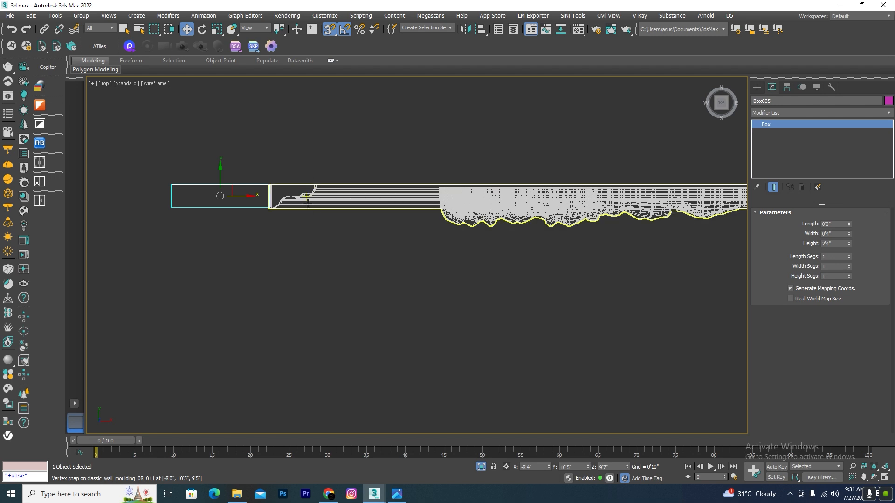
Move the 4" spacer box along the wall and snap it against the far end of the moulding
left_click(322, 199)
scroll(305, 191, "down", 3)
scroll(465, 209, "up", 1)
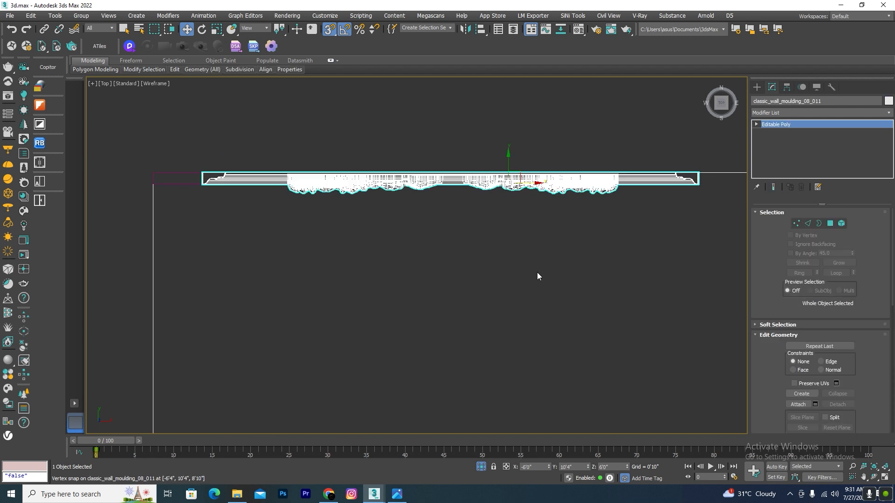
left_click(537, 275)
scroll(186, 185, "up", 1)
left_click(181, 187)
scroll(183, 183, "down", 2)
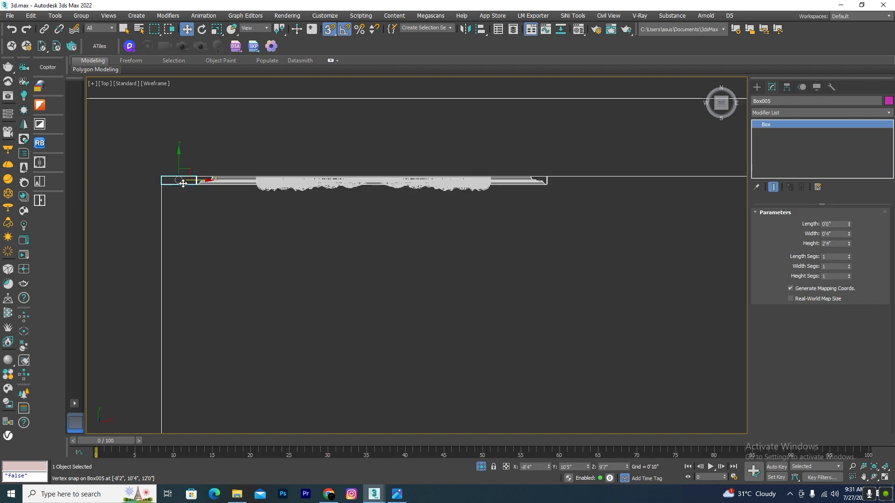
left_click_drag(197, 182, 483, 194)
scroll(592, 186, "up", 2)
scroll(516, 149, "down", 3)
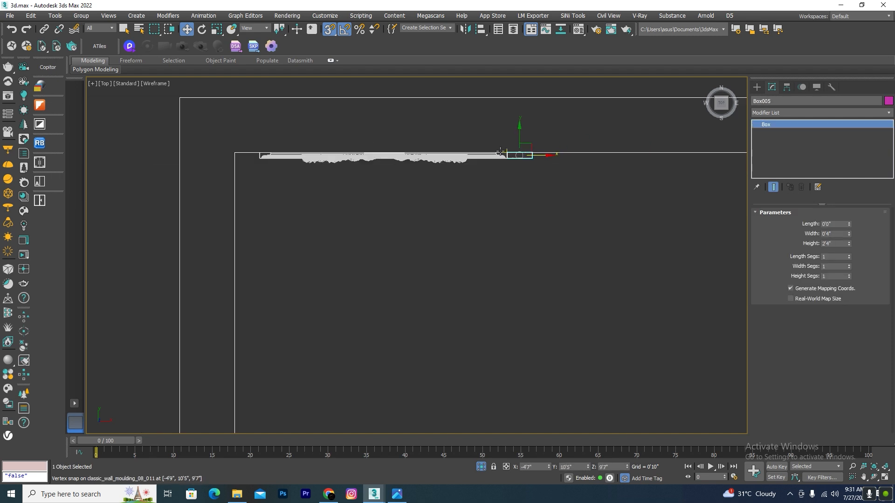
In the front view, draw a box about 8'5" by 3'4" over the moulding's outline and move it outside the room
left_click(386, 159)
key("f")
scroll(387, 159, "down", 5)
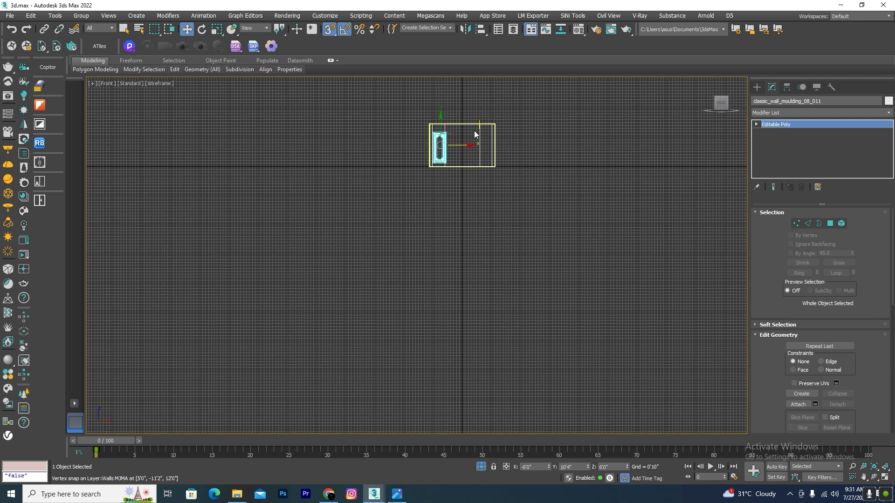
scroll(550, 179, "up", 5)
left_click(756, 87)
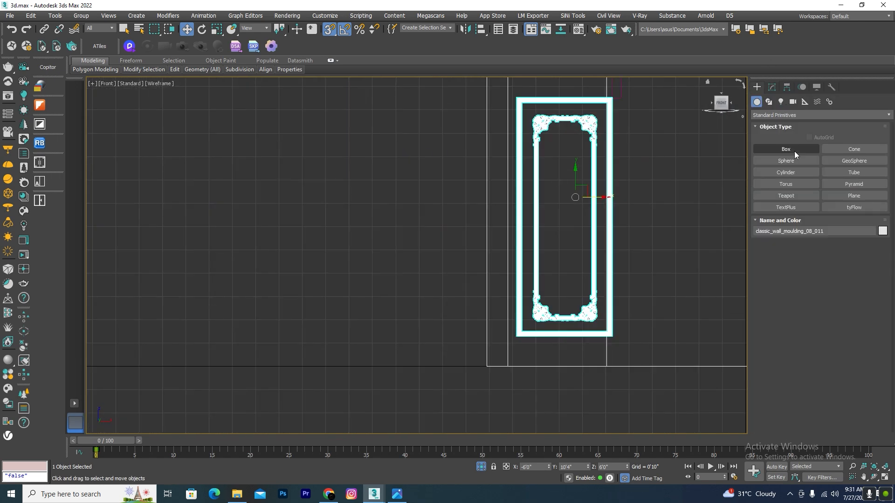
left_click(786, 150)
left_click_drag(519, 88, 615, 339)
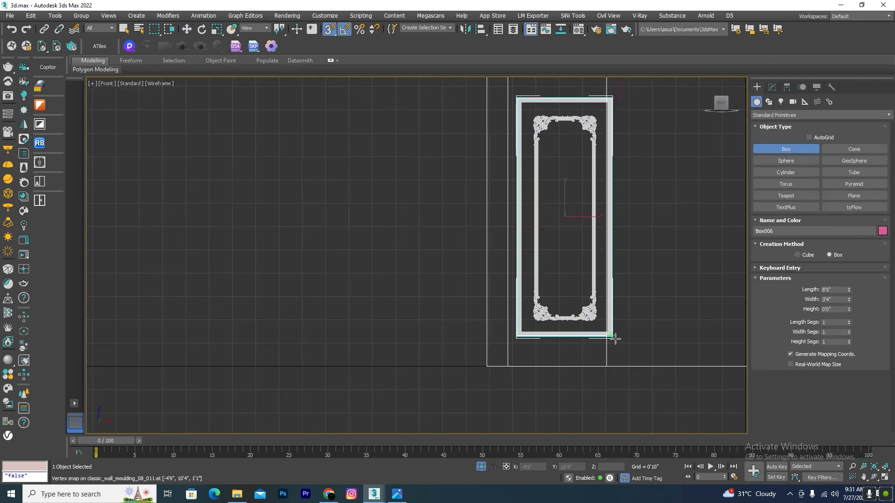
left_click(615, 339)
key("w")
left_click_drag(580, 218, 344, 217)
Try widening the outline box to about 4'4", undo the change and delete the box
left_click(774, 87)
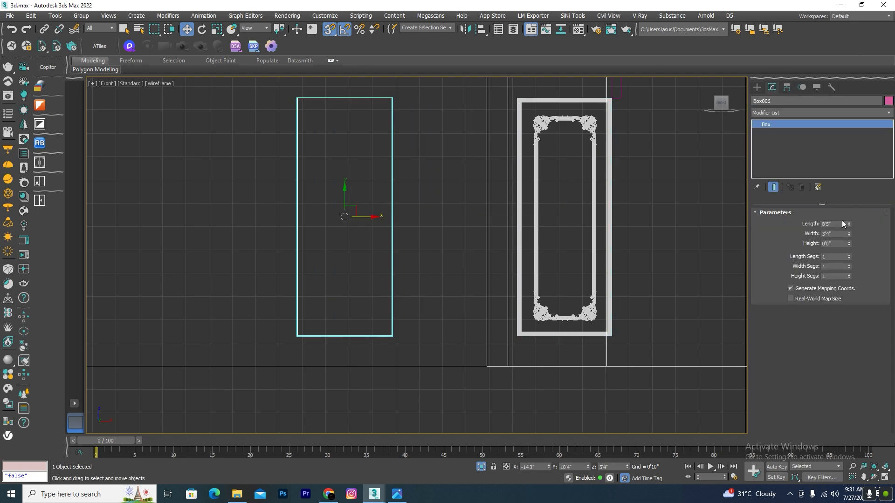
left_click_drag(849, 233, 843, 218)
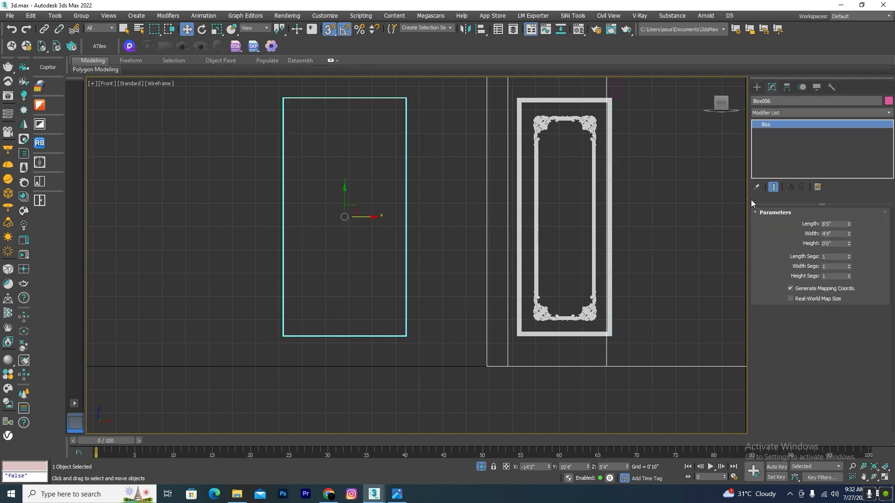
scroll(553, 113, "up", 5)
scroll(553, 113, "down", 6)
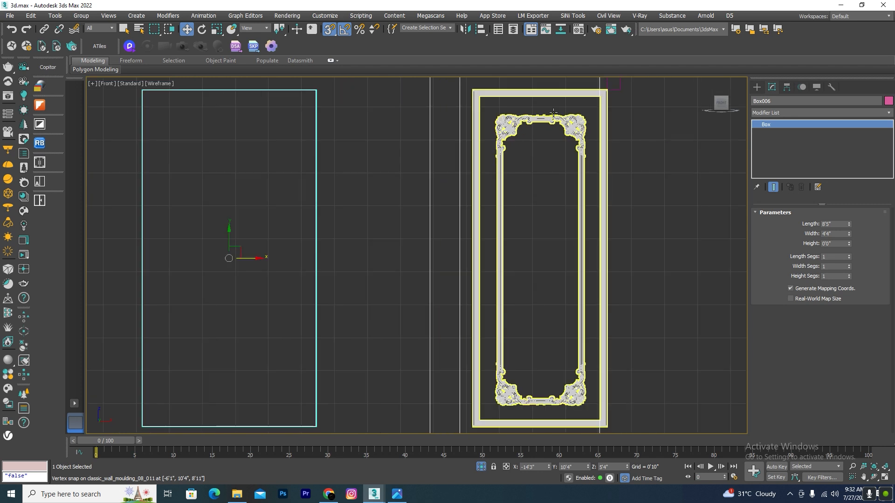
key("ctrl+z")
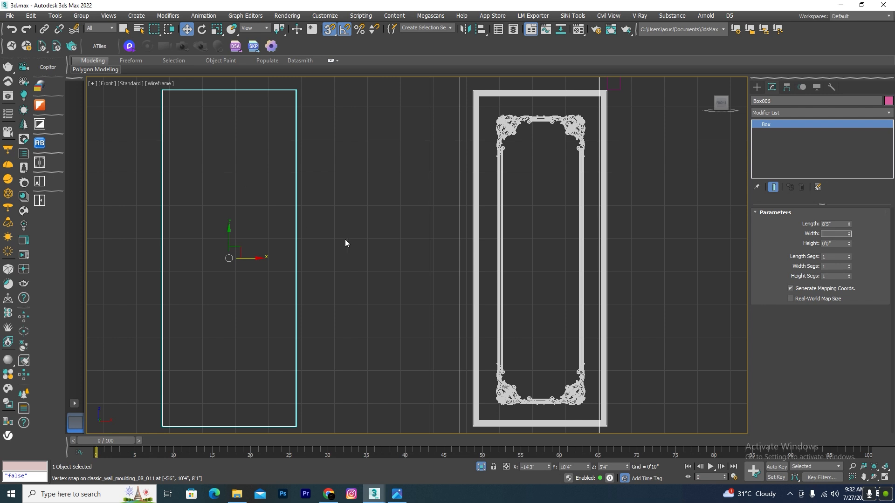
left_click_drag(346, 235, 273, 250)
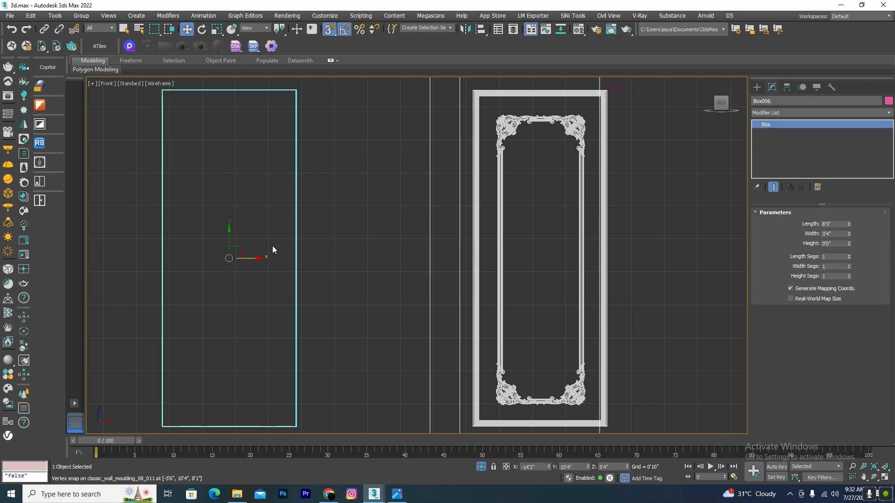
key("Delete")
In the top view, clone the wall moulding along the same wall as one independent copy
key("t")
scroll(490, 198, "down", 3)
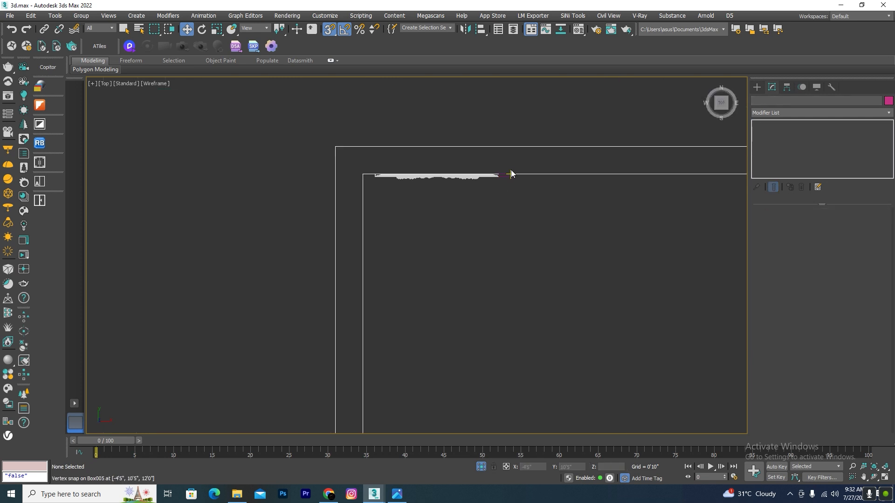
scroll(511, 173, "up", 4)
left_click(408, 205)
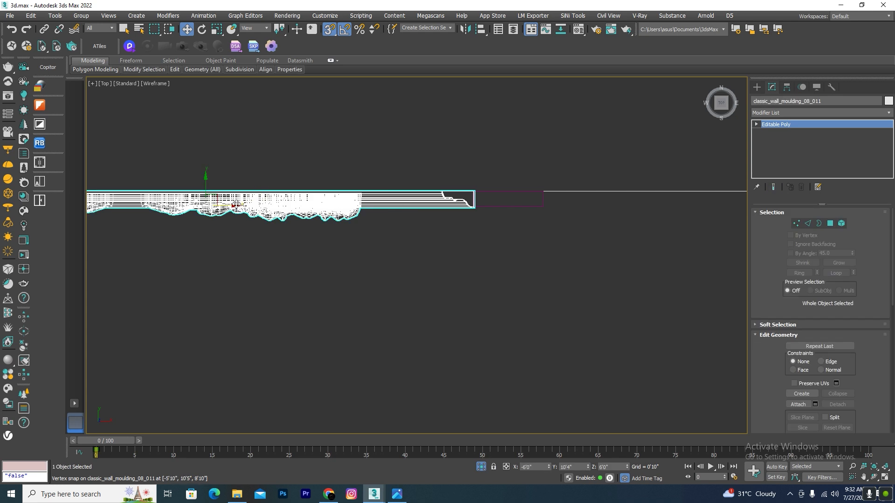
mouse_move(206, 205)
left_mouse_down("shift")
mouse_move(633, 211)
mouse_move(745, 254)
left_mouse_up("shift")
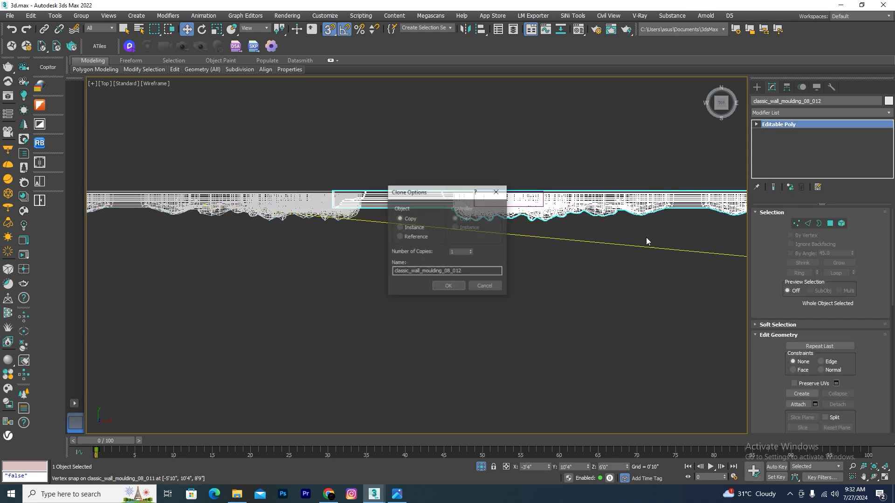
left_click(449, 286)
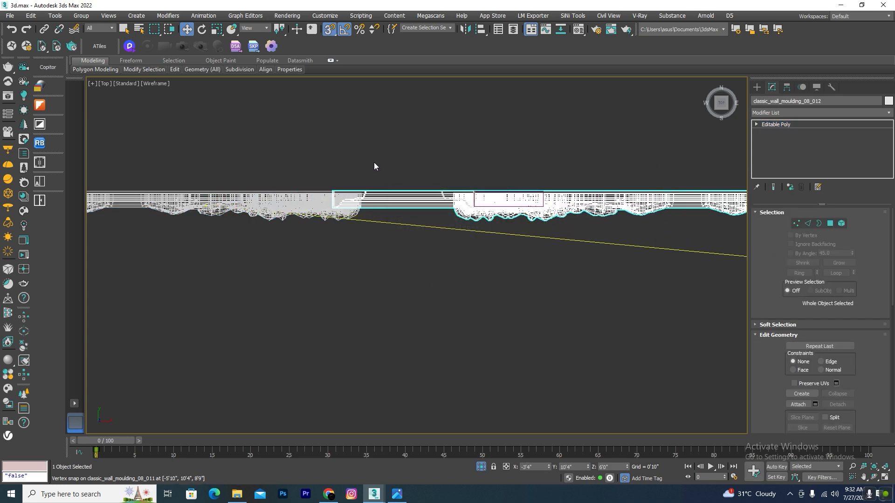
Snap the copied moulding's near edge to the free end of the 4" spacer box
scroll(373, 162, "down", 3)
scroll(456, 184, "up", 1)
scroll(475, 186, "up", 2)
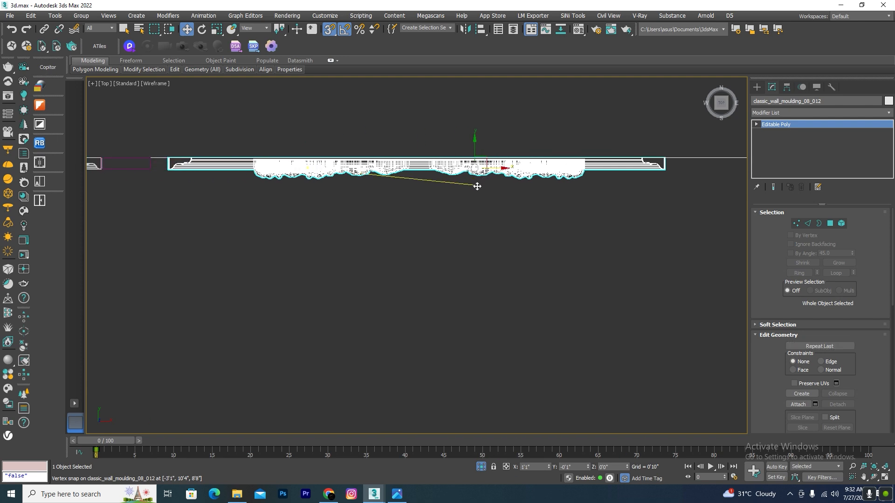
middle_click_drag(476, 186, 493, 198)
scroll(336, 194, "up", 6)
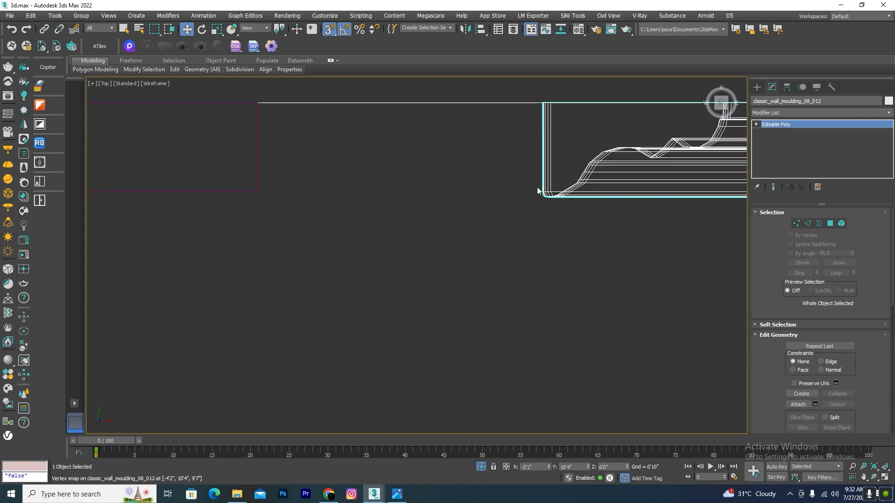
left_click_drag(540, 190, 258, 191)
scroll(410, 192, "down", 5)
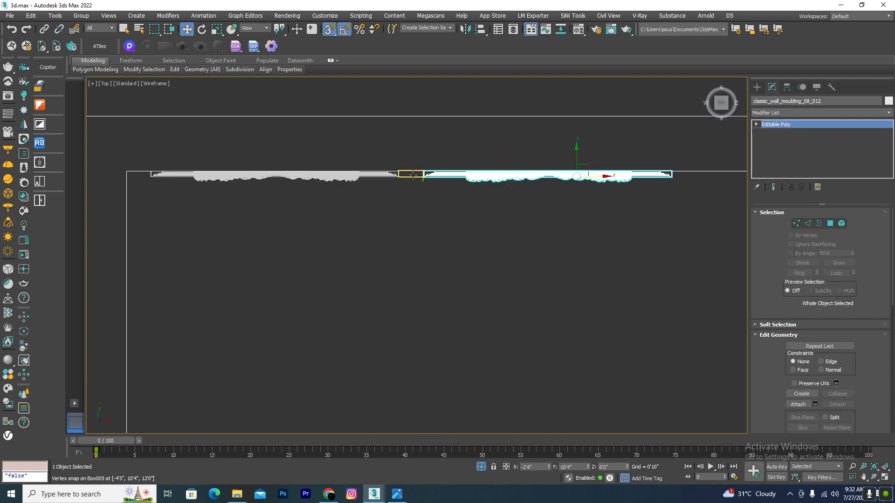
Delete the spacer box between the two mouldings and turn the room to a shaded 3D view
scroll(410, 192, "up", 2)
left_click(398, 173)
key("Delete")
scroll(414, 171, "down", 6)
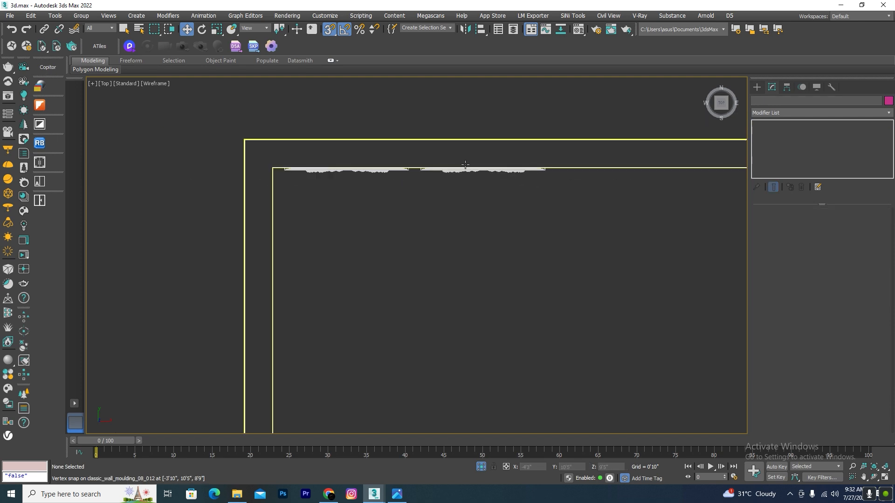
mouse_move(461, 223)
middle_mouse_down("alt")
mouse_move(488, 203)
mouse_move(497, 207)
mouse_move(503, 185)
mouse_move(513, 280)
middle_mouse_up("alt")
key("F3")
scroll(503, 169, "up", 5)
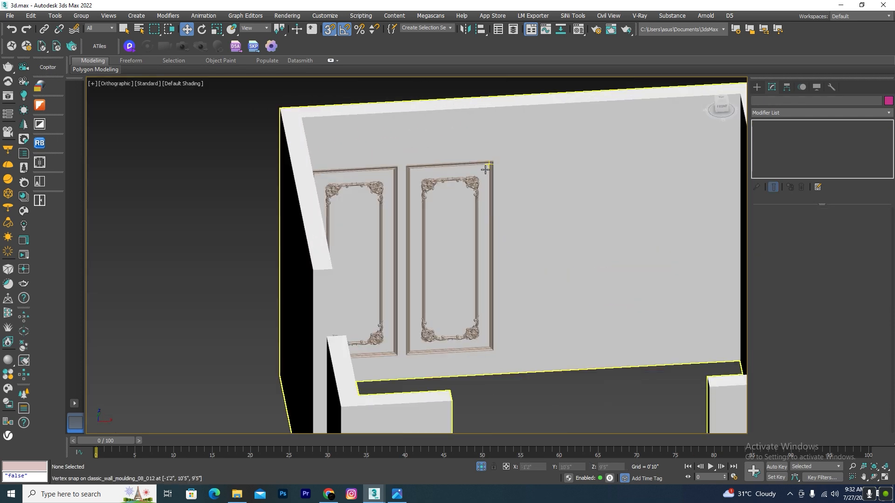
scroll(589, 181, "down", 5)
Check the reference image and delete the second moulding from the back wall
left_click(396, 494)
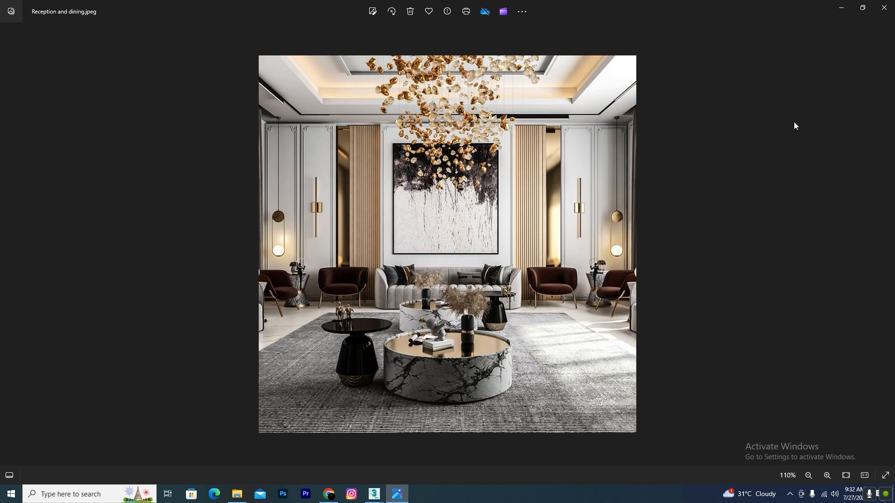
left_click(841, 7)
scroll(521, 161, "up", 3)
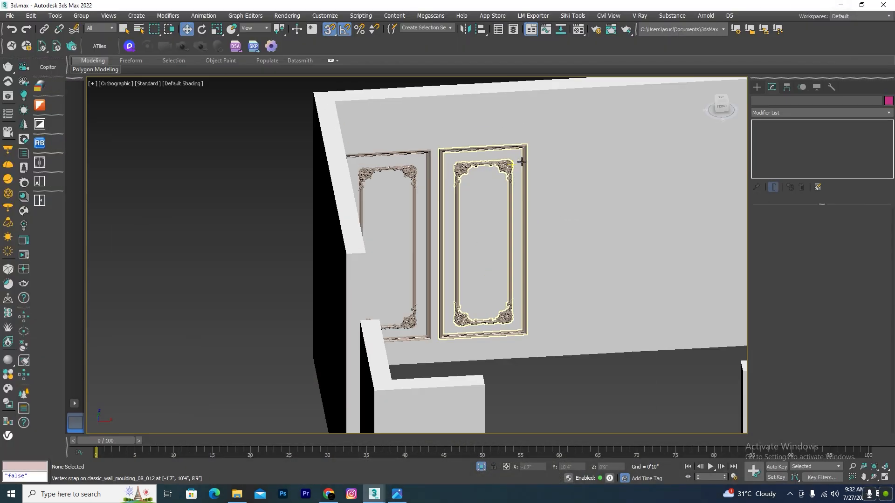
left_click(521, 162)
scroll(523, 223, "down", 4)
middle_click_drag(523, 223, 526, 237, "alt")
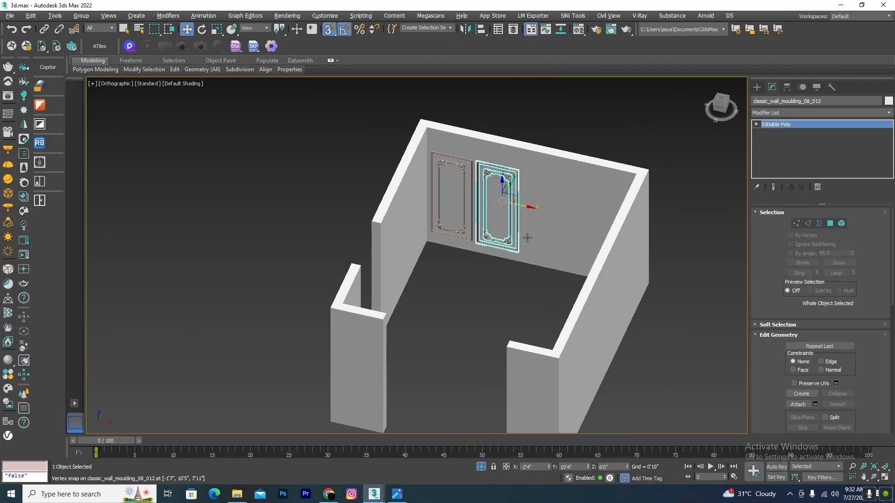
scroll(498, 185, "up", 4)
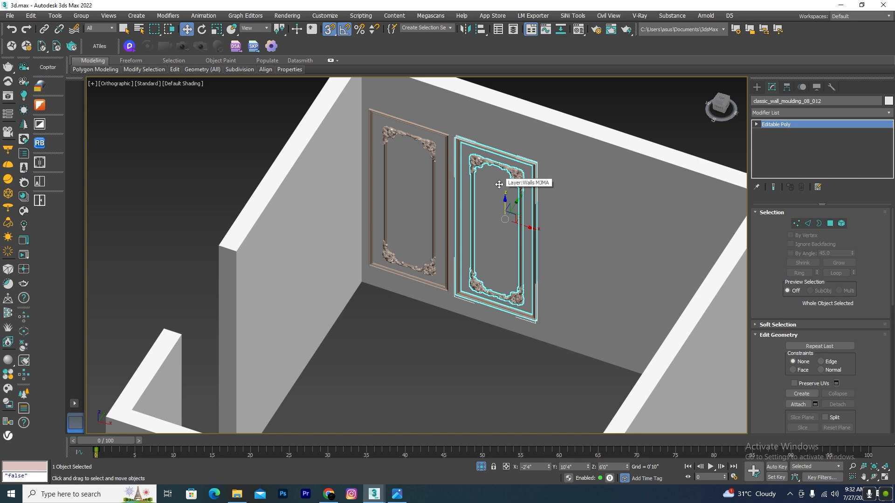
key("Delete")
scroll(474, 154, "up", 4)
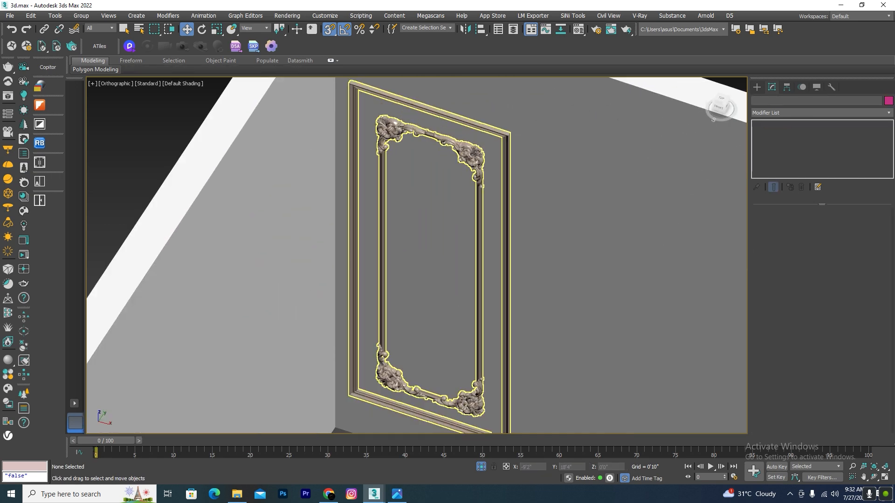
Check the reference image and isolate the remaining wall moulding in the front view
left_click(474, 154)
left_click(397, 494)
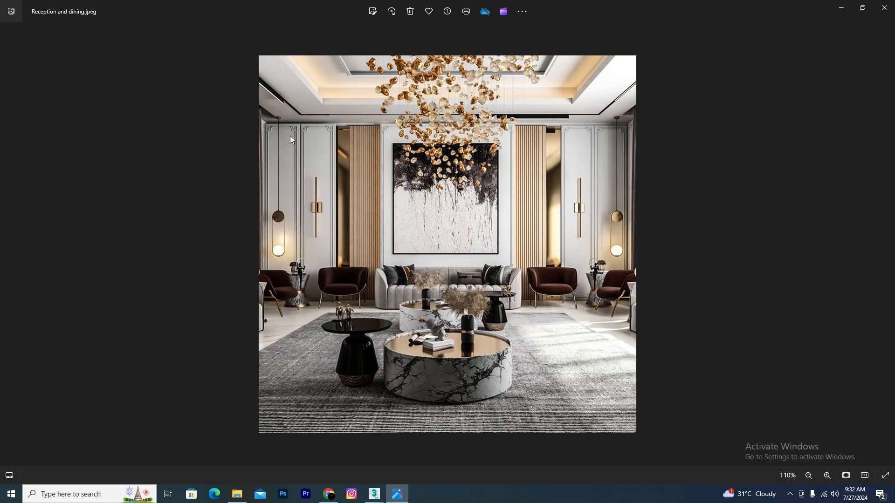
left_click(840, 8)
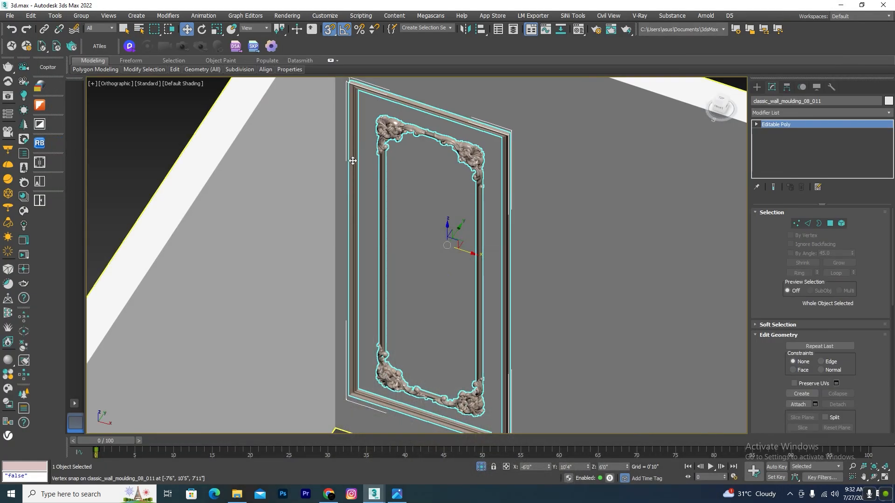
scroll(527, 153, "up", 3)
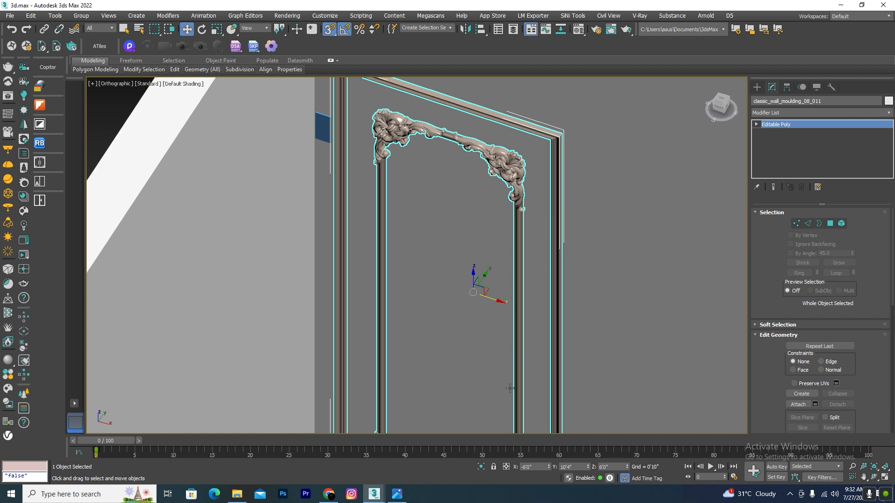
left_click(485, 468)
key("l")
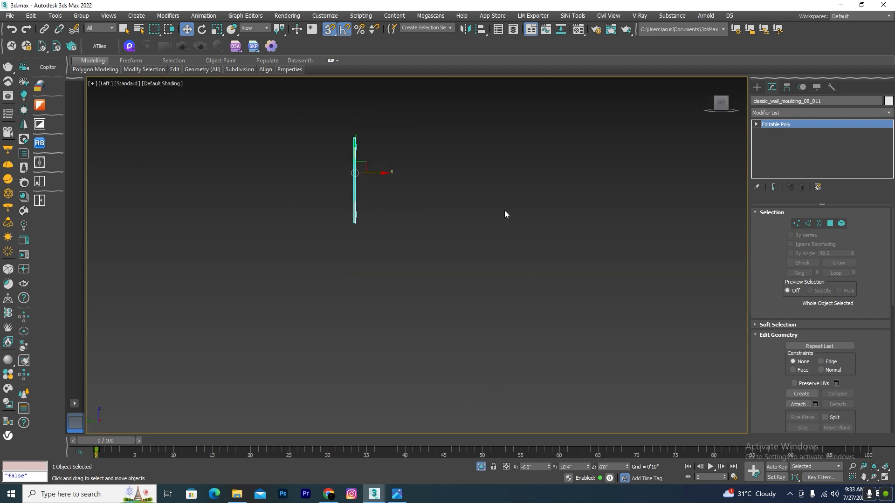
key("f")
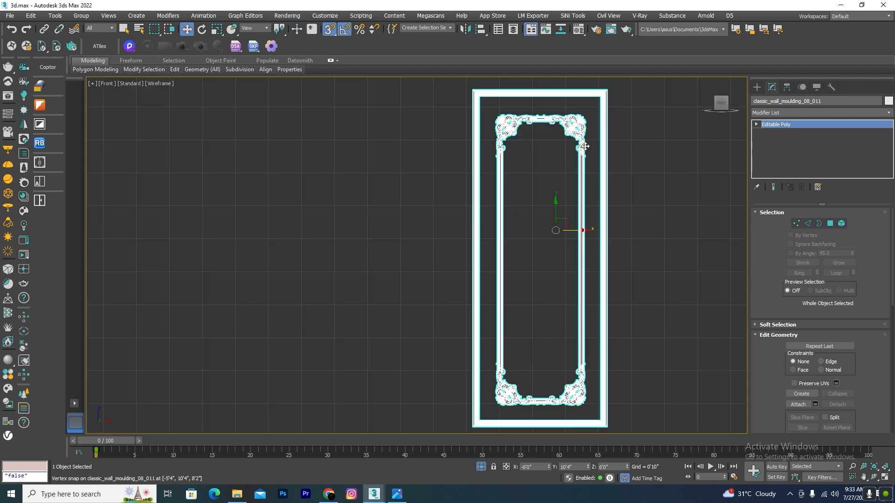
Draw a spacer box about 1'3" long and 5" wide inside the moulding frame's upper-left corner
left_click(757, 88)
left_click(801, 151)
scroll(661, 174, "up", 5)
scroll(566, 154, "down", 5)
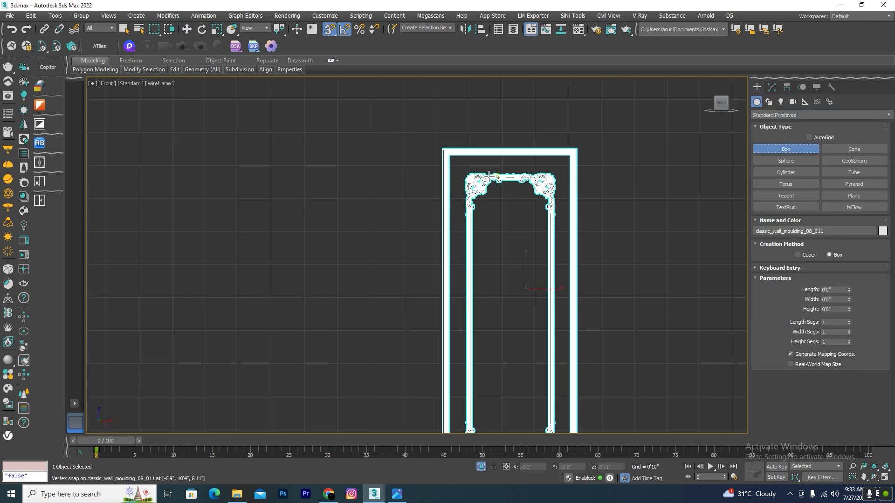
scroll(463, 259, "up", 3)
scroll(466, 247, "up", 4)
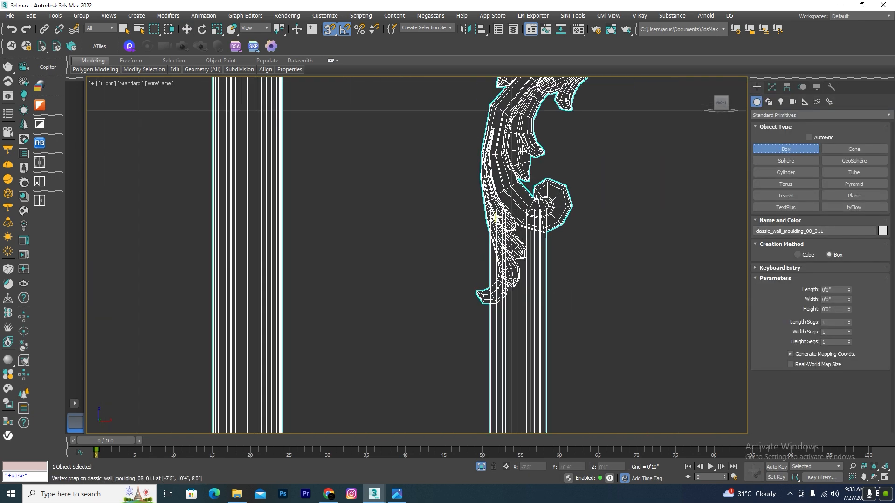
left_click_drag(489, 209, 483, 132)
scroll(592, 378, "down", 6)
scroll(558, 283, "up", 4)
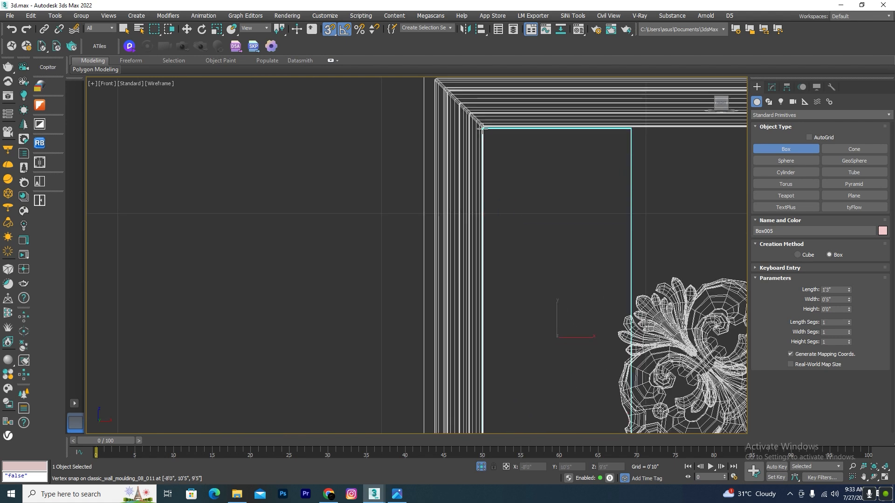
Set the spacer box's width to 2" and snap it against the frame's left inner edge
key("w")
left_click(772, 87)
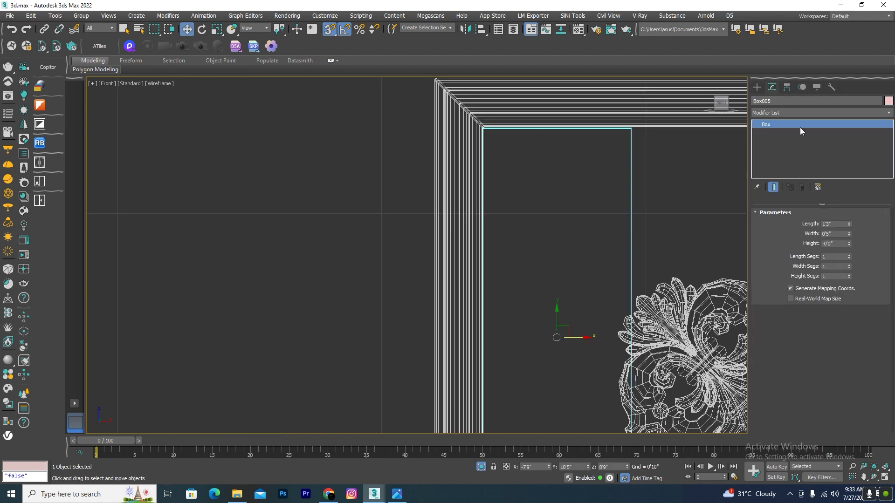
type("3")
key("Return")
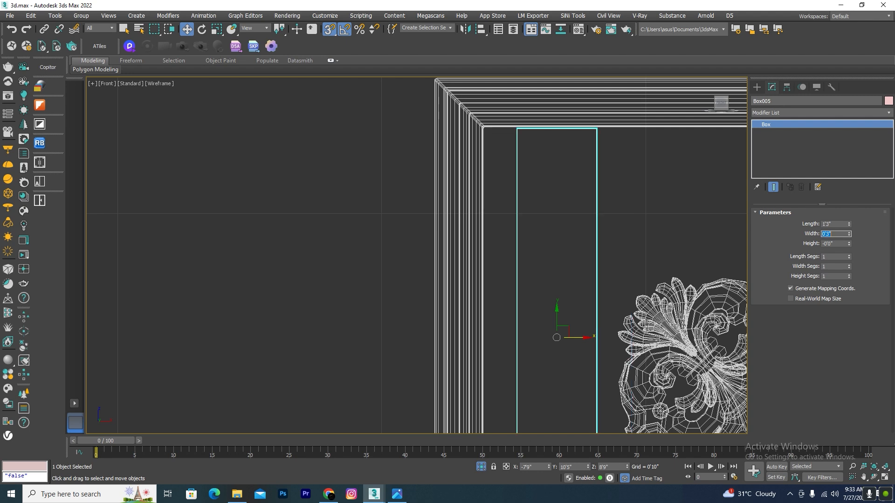
scroll(574, 159, "down", 5)
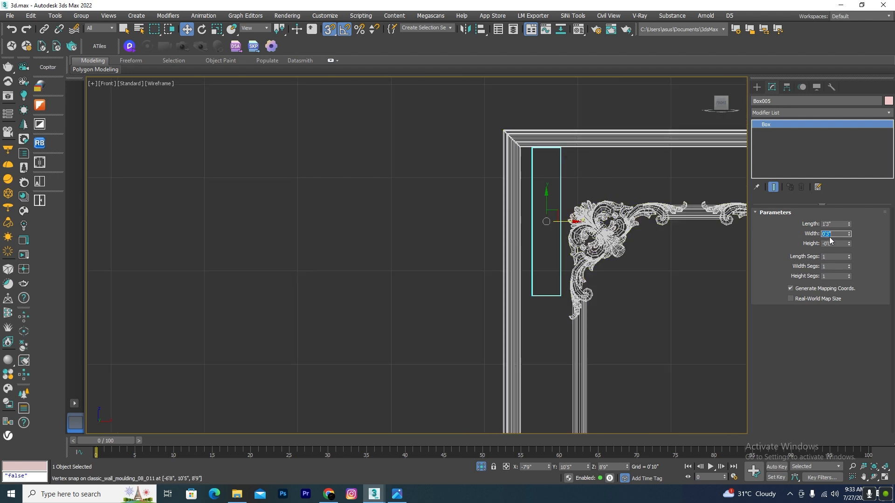
type("2")
key("Return")
scroll(530, 159, "up", 5)
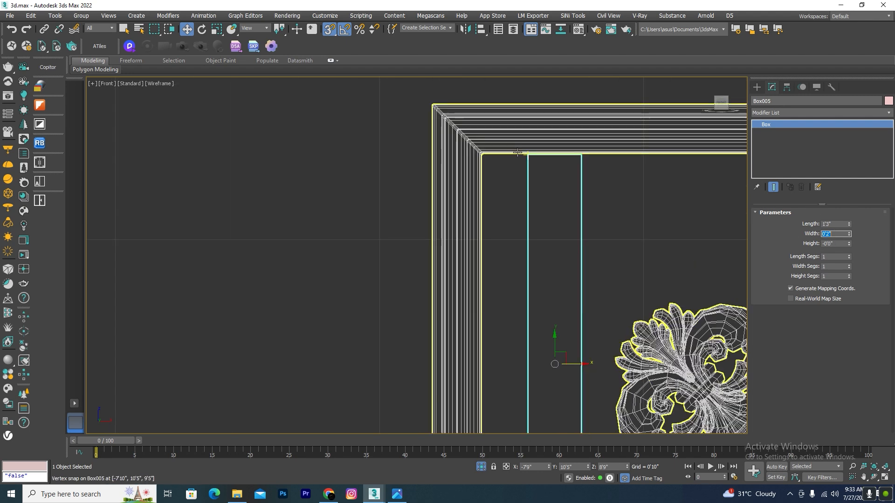
left_click_drag(530, 157, 483, 156)
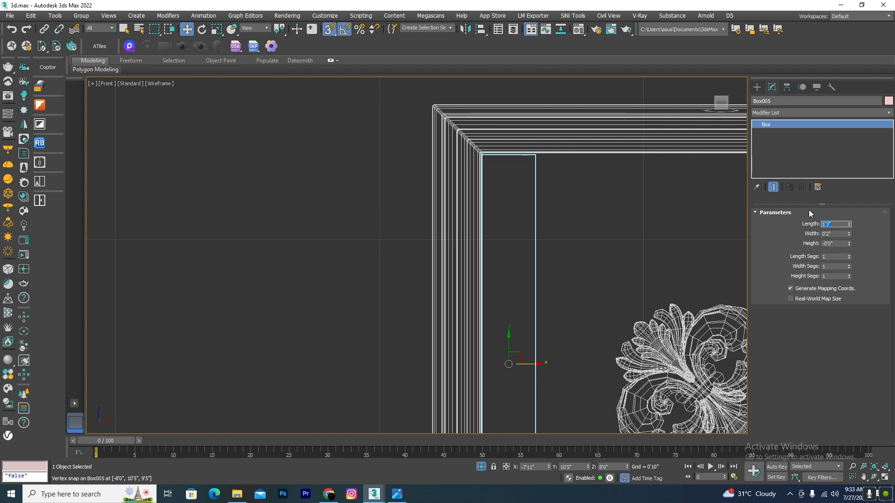
Set the spacer box's length to 2" and snap it into the frame's upper-left inner corner
type("2")
key("Return")
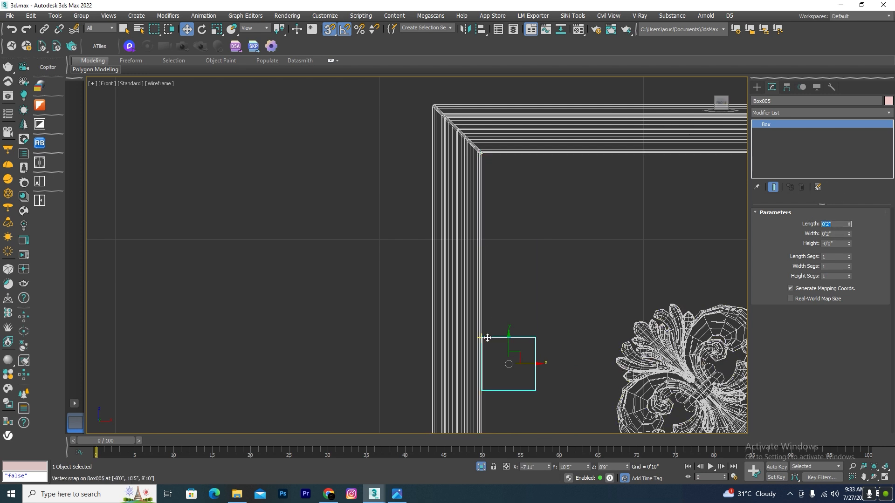
left_click_drag(488, 338, 483, 214)
left_click_drag(521, 364, 484, 154)
scroll(496, 154, "down", 8)
Select the vertices of the inner panel's upper ornaments and move them up to the spacer box's lower edge
left_click(535, 171)
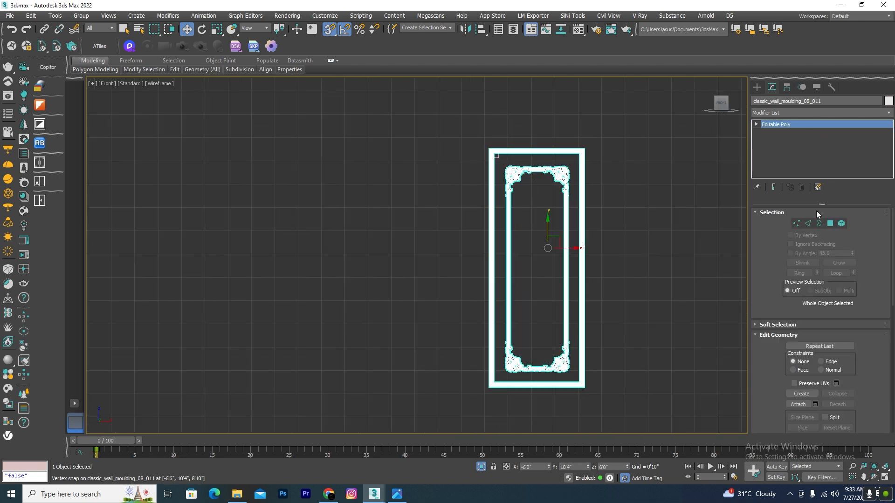
left_click(796, 224)
scroll(569, 150, "up", 5)
left_click_drag(629, 149, 217, 304)
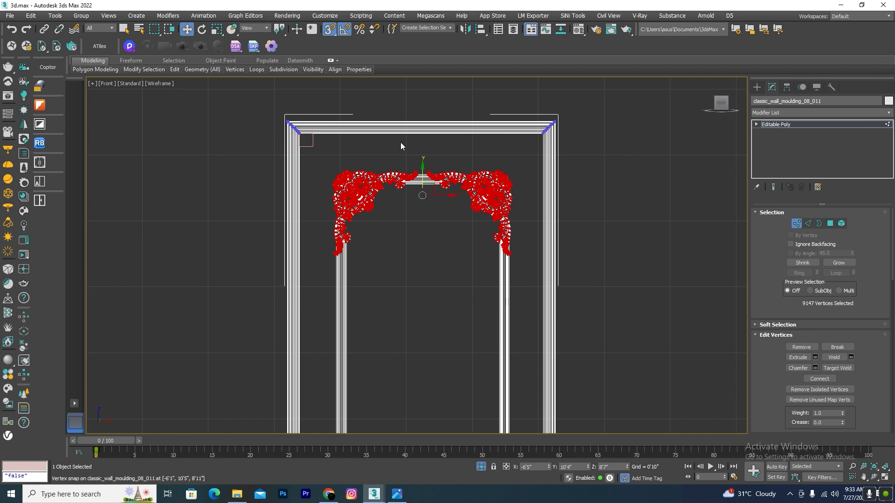
scroll(335, 183, "up", 5)
left_click_drag(364, 195, 271, 144)
scroll(539, 153, "down", 6)
scroll(527, 102, "down", 3)
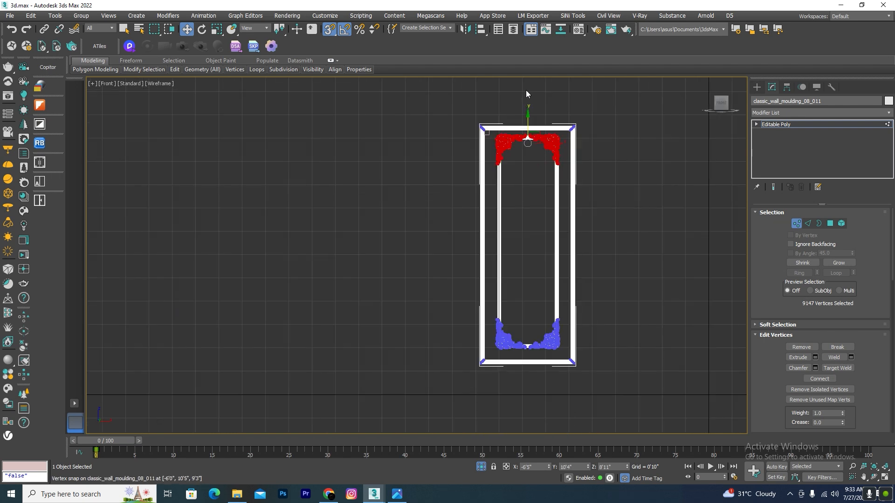
Select the vertices of the inner panel's left ornaments, leaving out the outer frame's corners
left_click_drag(471, 382, 471, 382)
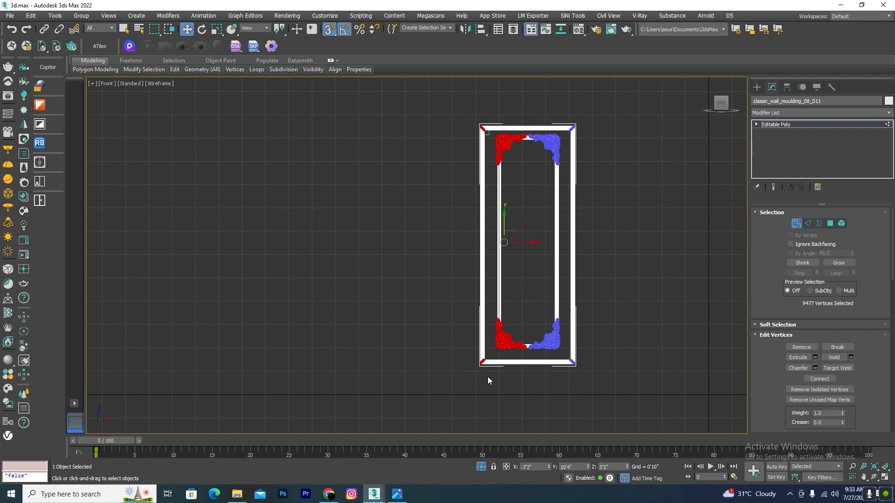
scroll(489, 351, "up", 5)
left_click_drag(328, 476, 327, 476, "alt")
scroll(478, 412, "down", 5)
scroll(467, 191, "up", 6)
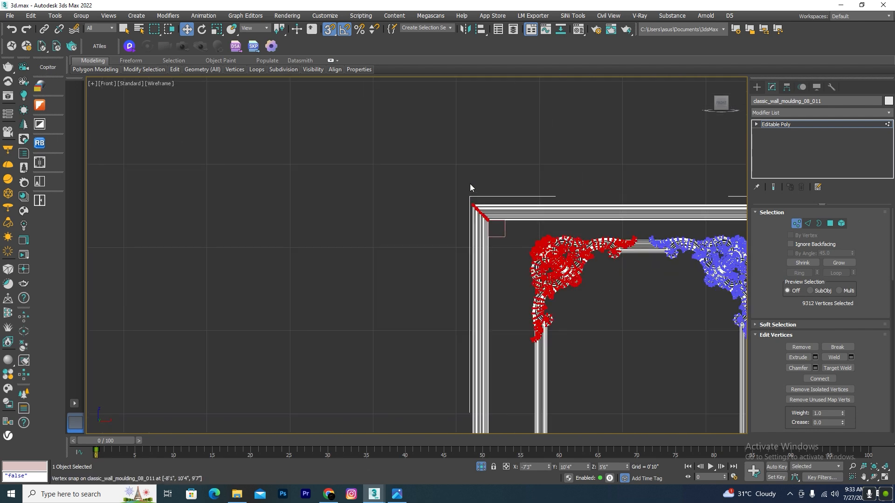
scroll(550, 294, "down", 5)
scroll(573, 307, "up", 4)
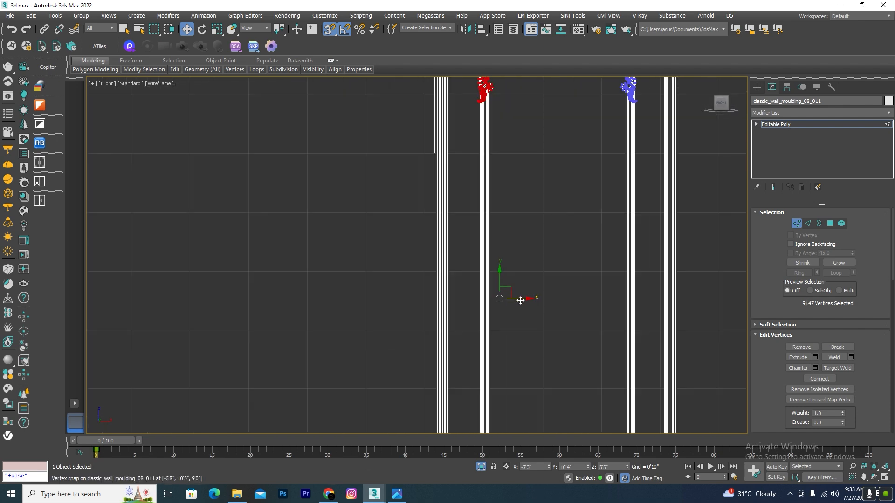
Move the selected left ornament vertices outward to the spacer box's right edge and finish vertex editing
scroll(535, 303, "down", 5)
scroll(509, 160, "up", 7)
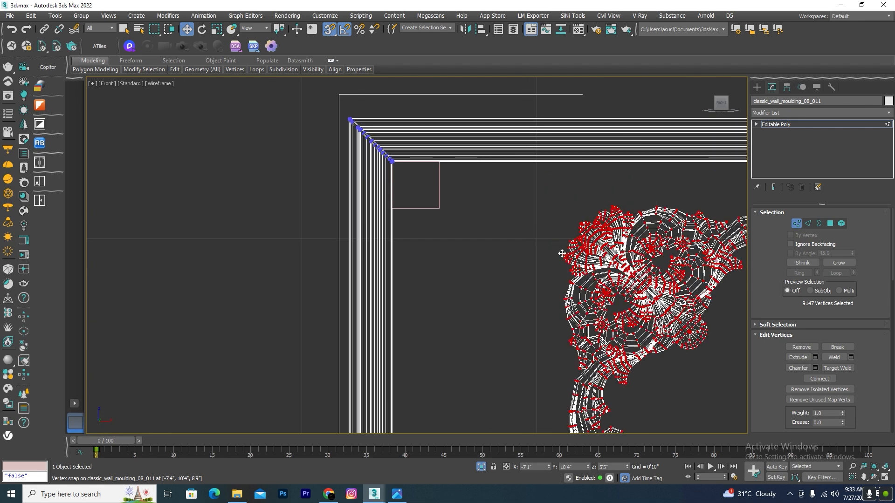
left_click_drag(562, 310, 415, 184)
scroll(415, 184, "down", 5)
scroll(467, 298, "up", 3)
scroll(517, 223, "down", 4)
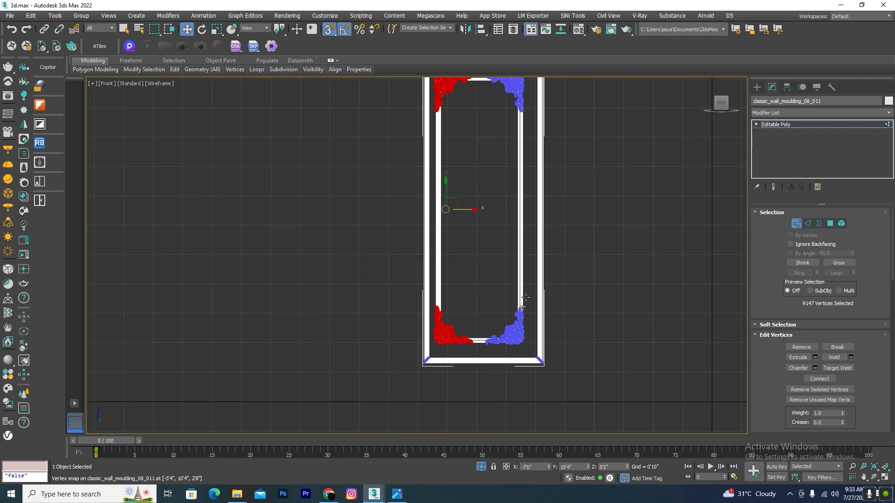
scroll(519, 176, "up", 4)
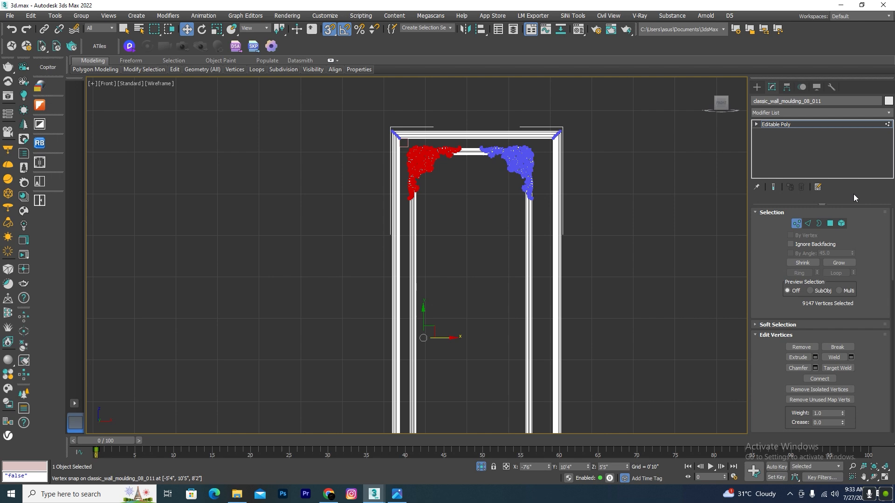
left_click(796, 223)
Snap the spacer box into the frame's upper-right inner corner
scroll(402, 173, "up", 5)
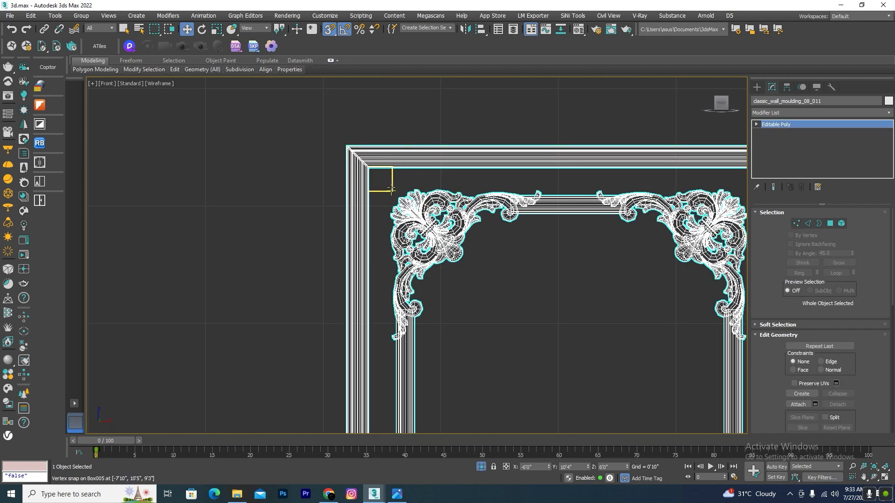
left_click(391, 189)
scroll(393, 184, "down", 4)
left_click_drag(395, 180, 628, 155)
scroll(580, 172, "up", 5)
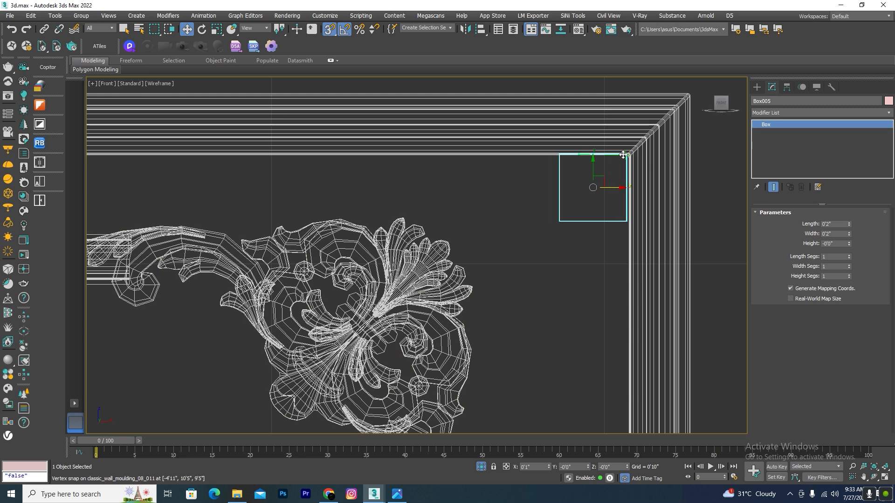
scroll(545, 142, "down", 4)
Select the vertices of the moulding's right inner ornaments, leaving out the outer frame's corners
left_click(520, 219)
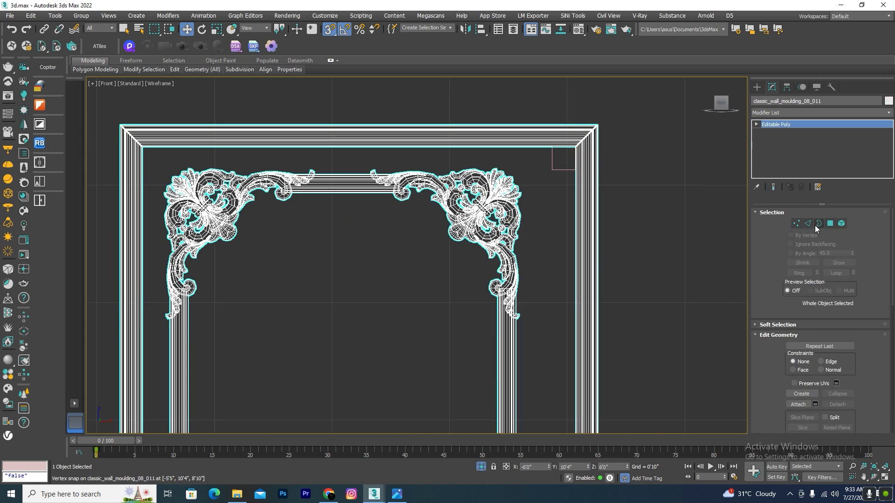
left_click(796, 224)
key("ctrl+a")
scroll(605, 112, "down", 4)
left_click_drag(628, 113, 516, 432)
scroll(609, 238, "down", 4)
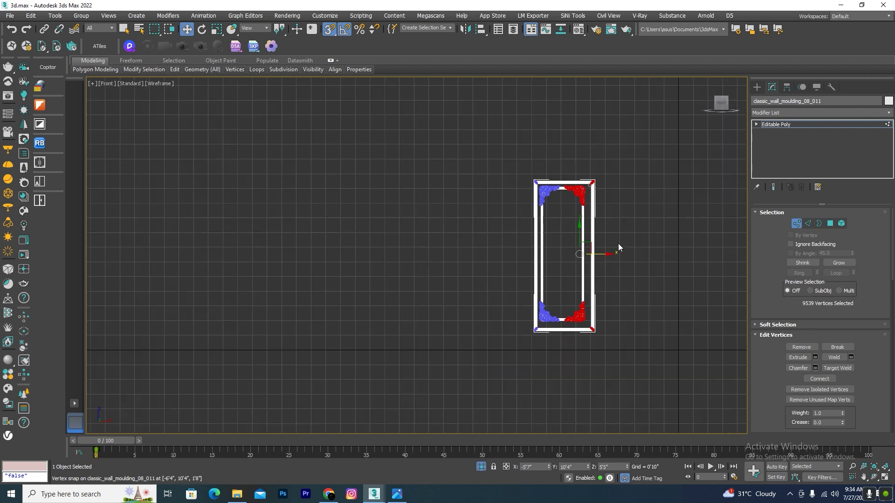
scroll(596, 323, "up", 6)
left_click_drag(580, 375, 580, 375, "alt")
scroll(579, 376, "down", 5)
scroll(605, 221, "up", 6)
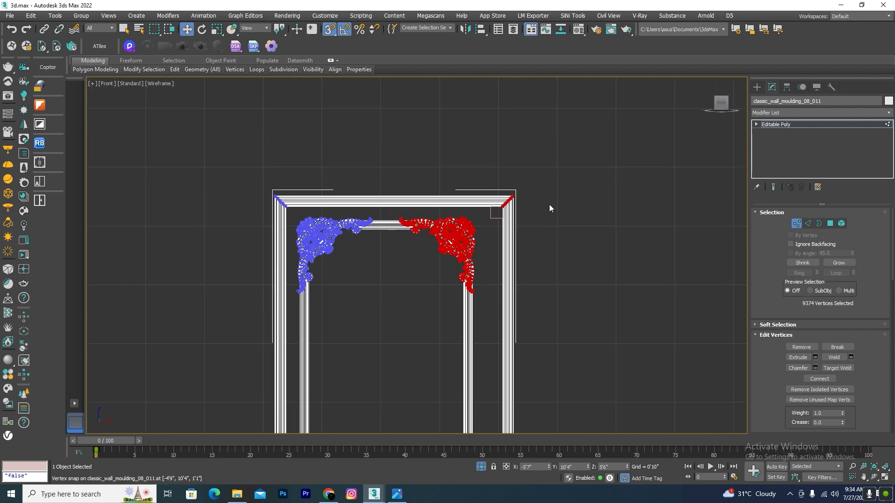
left_click_drag(523, 171, 499, 222, "alt")
Align the selected right ornament vertices with the spacer box's left edge and finish vertex editing
scroll(439, 219, "up", 5)
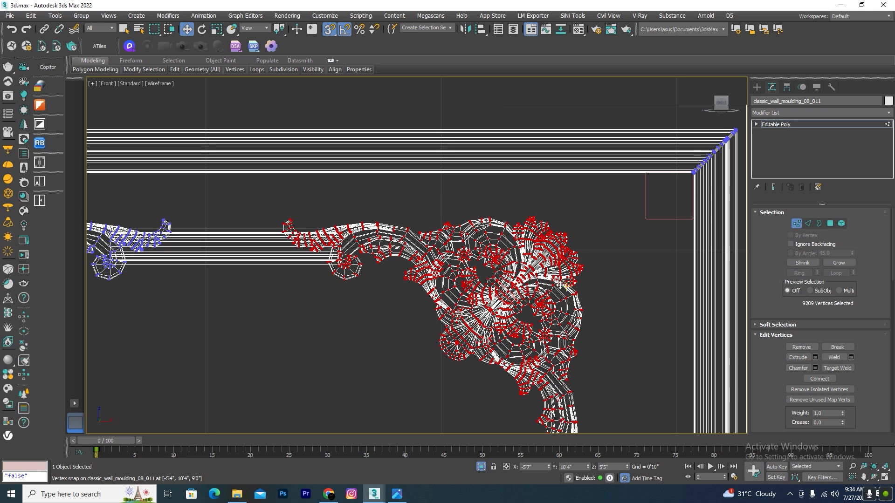
scroll(503, 185, "down", 5)
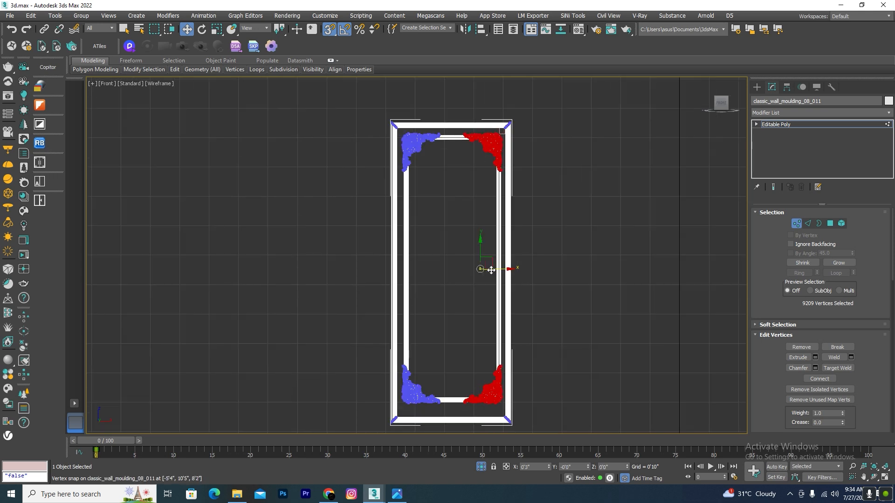
scroll(486, 137, "up", 6)
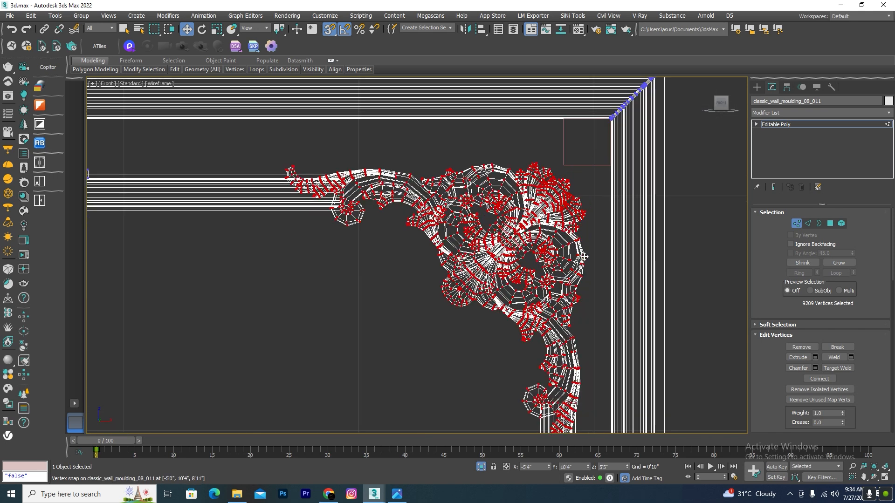
left_click(584, 257)
key("ctrl+z")
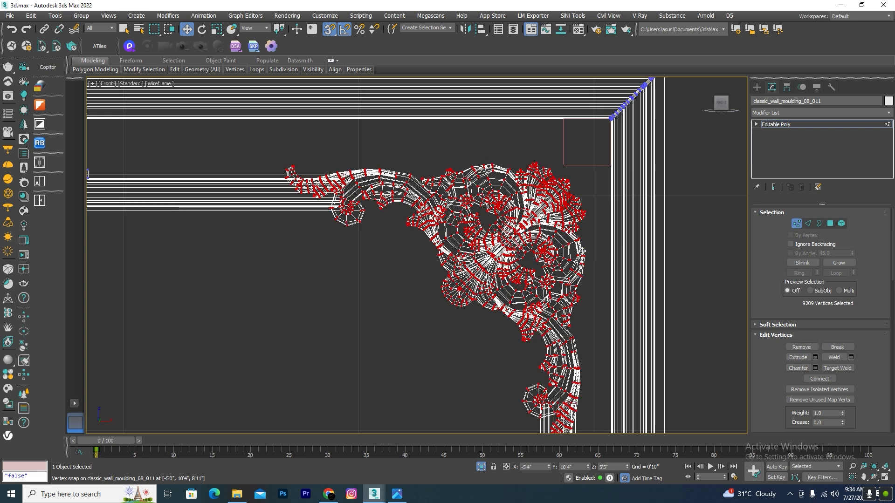
left_click_drag(583, 255, 563, 168)
scroll(563, 168, "down", 6)
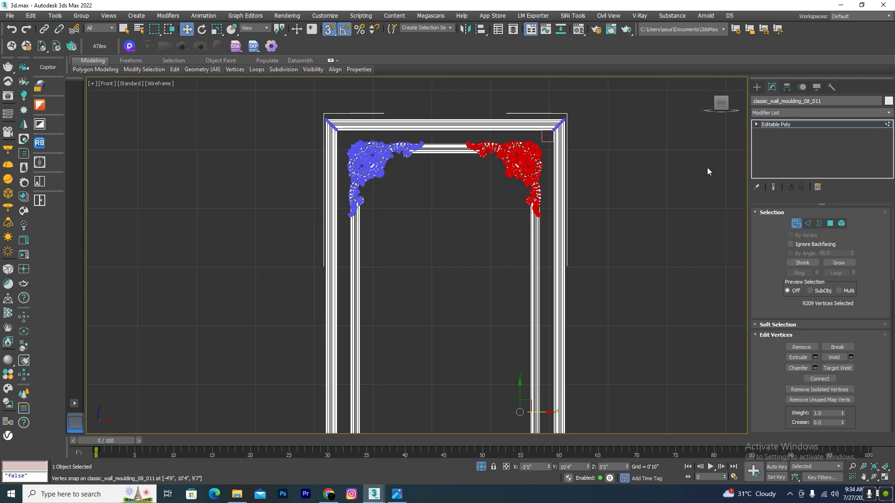
left_click(795, 226)
Snap the spacer box into the frame's lower-right inner corner
left_click(547, 135)
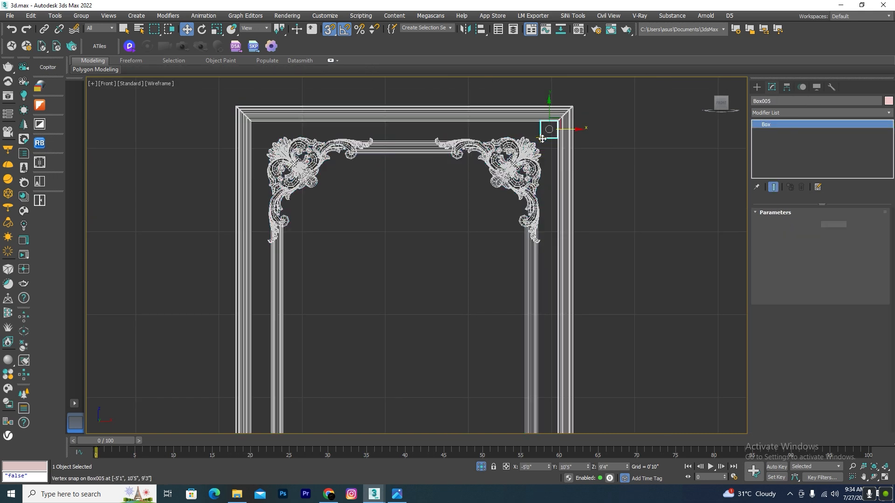
scroll(534, 99, "down", 3)
left_click_drag(529, 91, 533, 413)
scroll(533, 413, "up", 4)
scroll(543, 364, "up", 2)
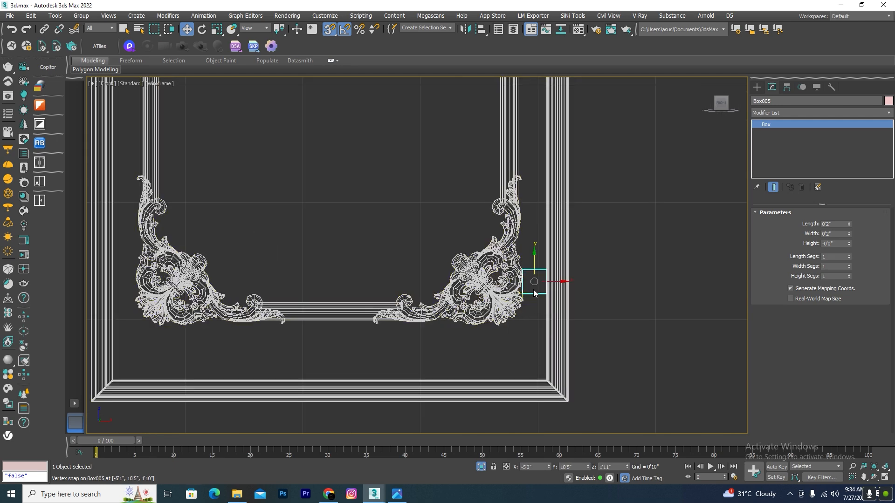
left_click_drag(540, 293, 538, 381)
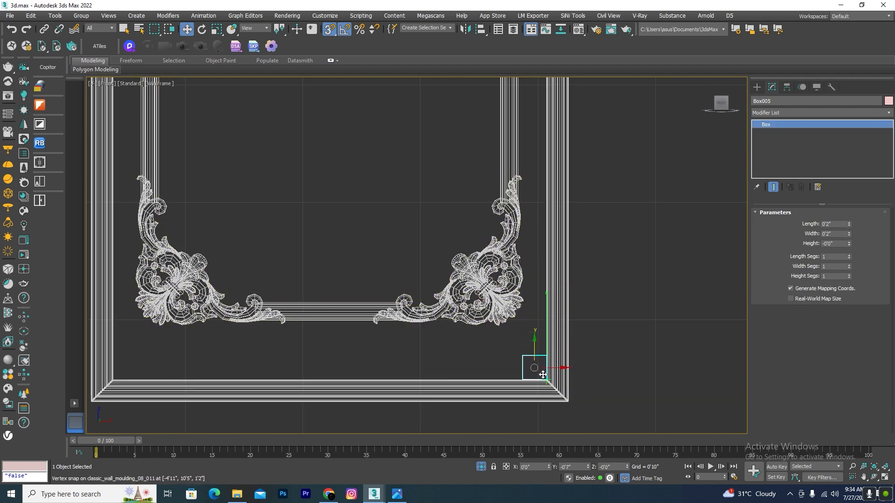
scroll(545, 254, "down", 3)
Align the vertices of the moulding's lower inner ornaments with the spacer box's top edge, leaving out the outer frame's corners, and finish vertex editing
left_click(550, 265)
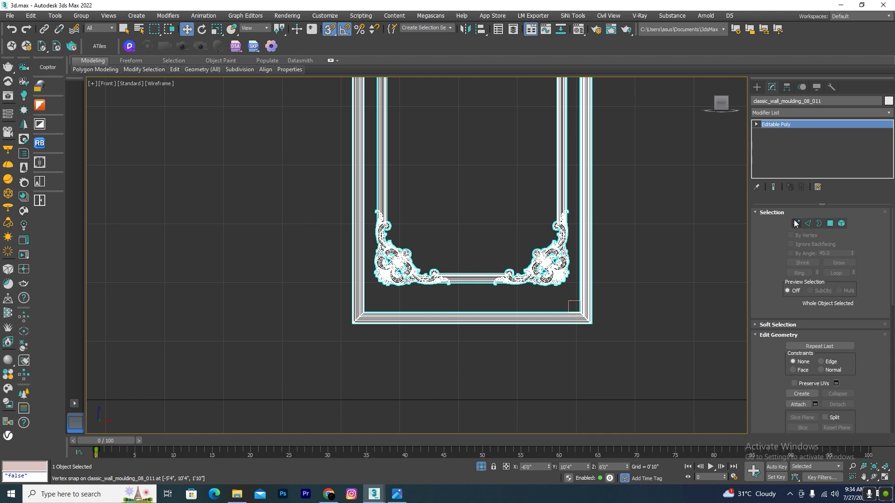
left_click(796, 223)
left_click_drag(657, 173, 299, 290)
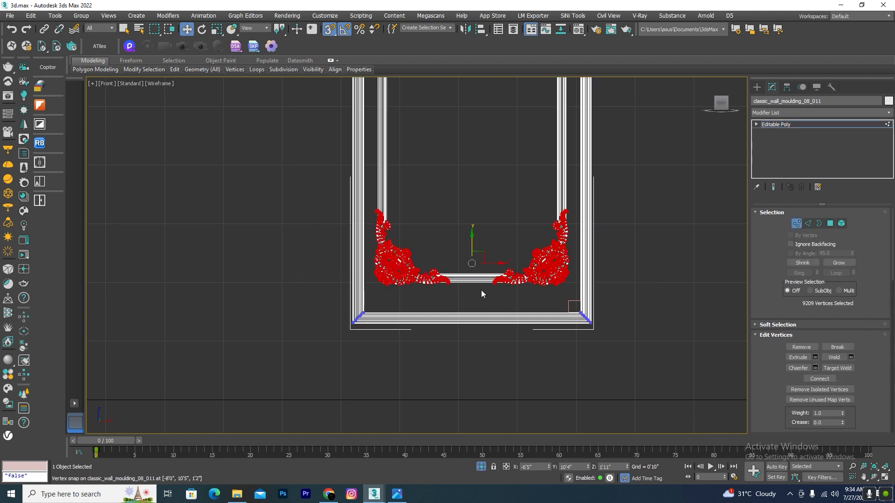
scroll(479, 288, "up", 2)
left_click_drag(472, 235, 570, 304)
scroll(569, 243, "down", 5)
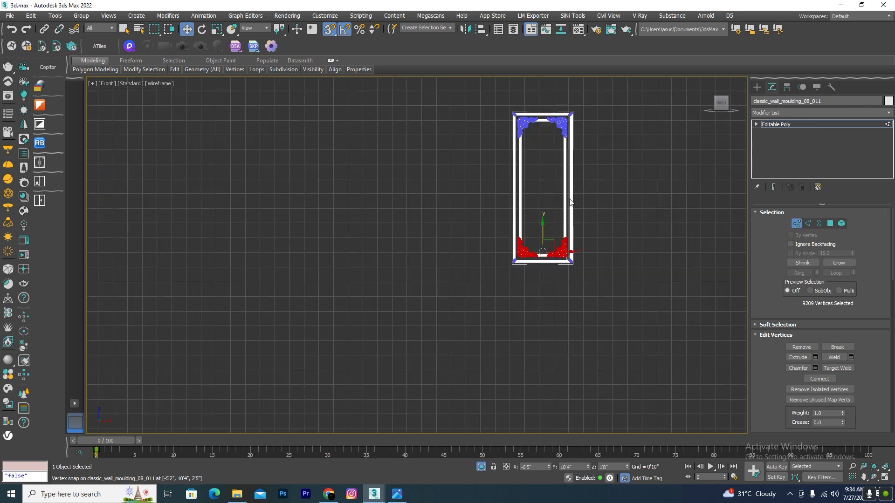
scroll(570, 201, "down", 2)
left_click(796, 224)
scroll(553, 227, "up", 4)
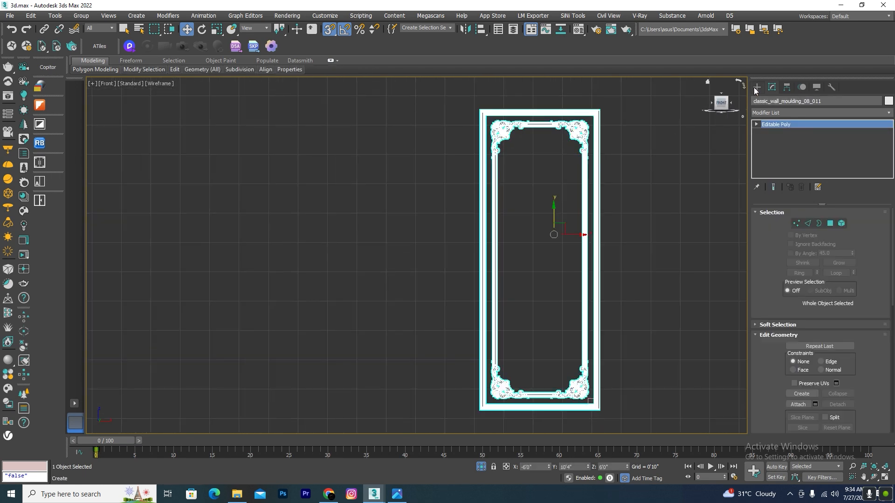
Draw a flat box about 8'5" long over the whole moulding and set its width to 2'6"
left_click(755, 87)
left_click(774, 151)
left_click_drag(475, 99, 603, 414)
key("w")
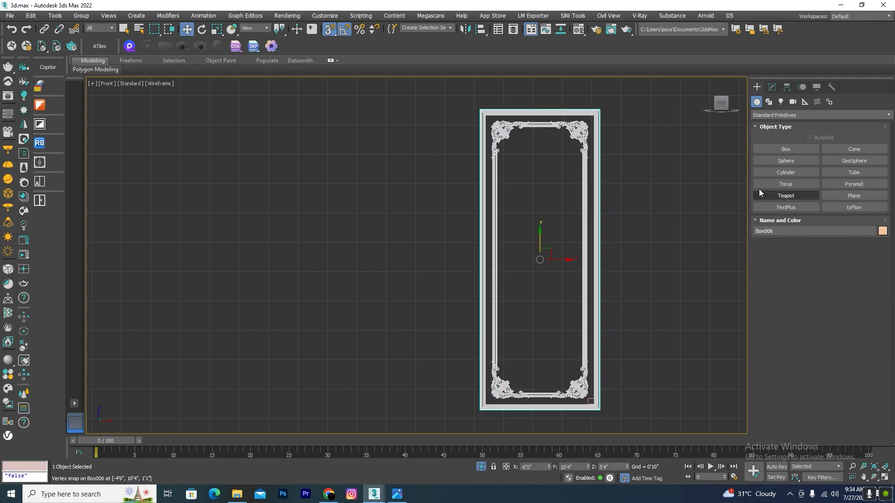
left_click(771, 87)
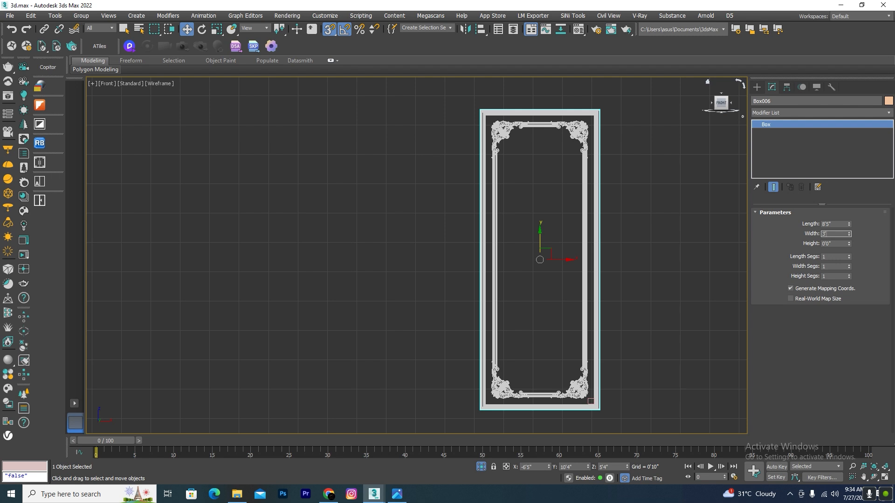
type("3'")
key("Return")
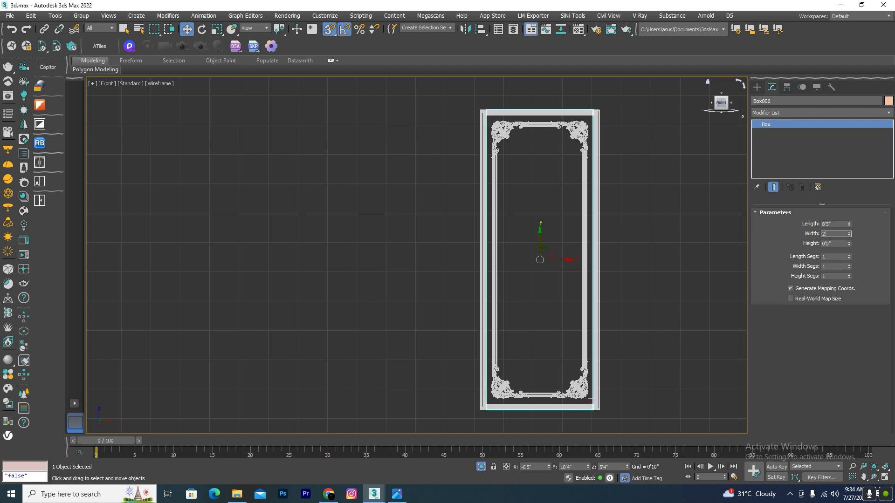
key("Return")
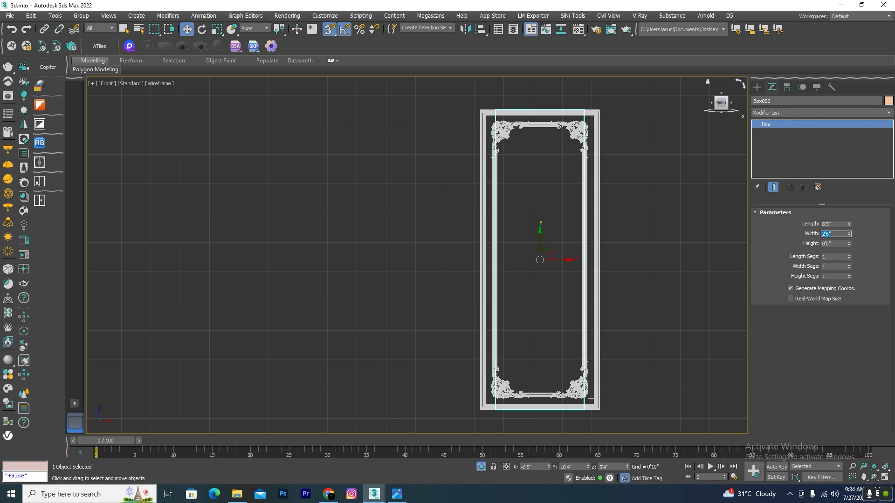
Select all vertices in the right half of the moulding, including the outer frame's corners
left_click(648, 168)
left_click(597, 136)
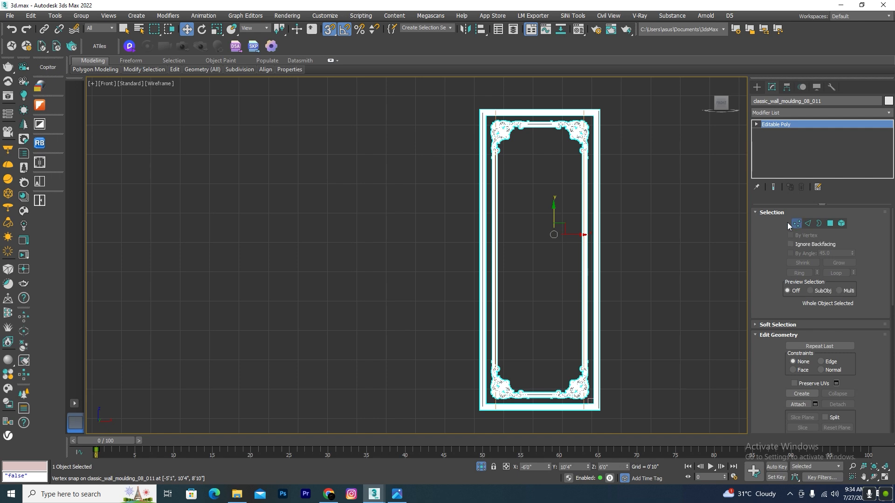
left_click(795, 223)
left_click_drag(538, 468, 537, 468)
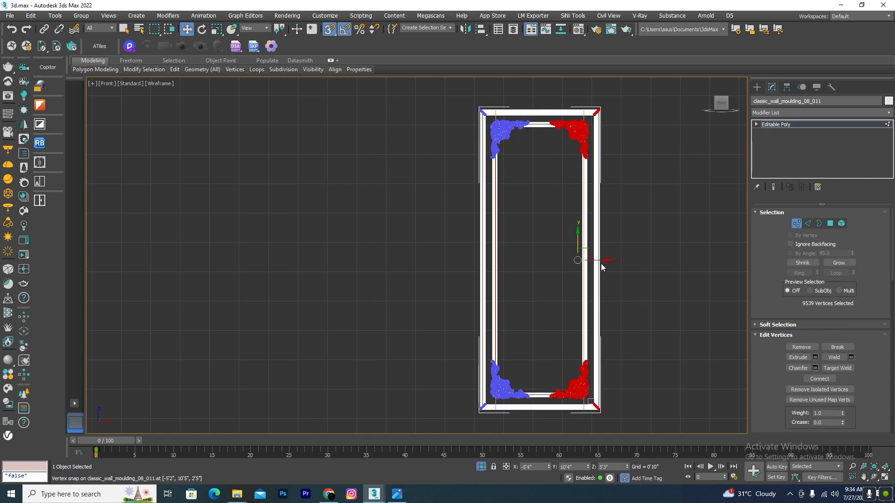
Try to move the selected right-half vertices to the reference box's right edge
mouse_move(601, 262)
left_mouse_down()
mouse_move(624, 261)
mouse_move(613, 261)
left_mouse_up()
scroll(611, 104, "up", 6)
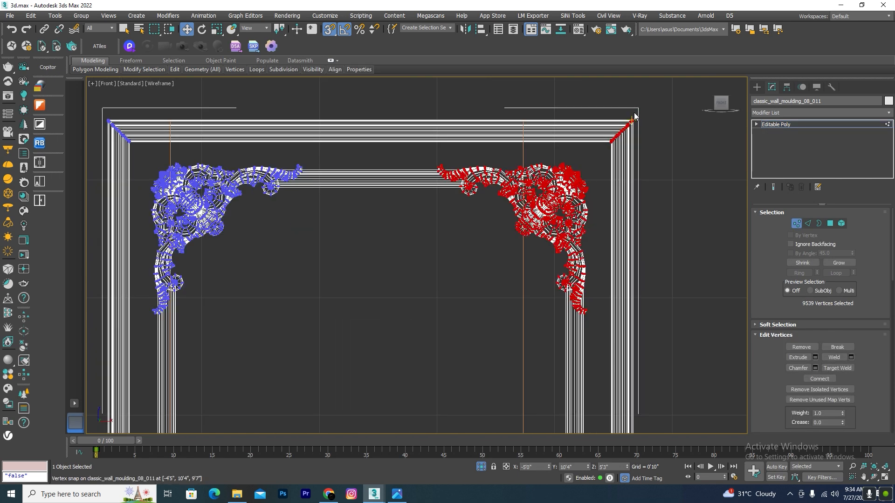
left_click_drag(632, 120, 548, 123)
scroll(548, 124, "down", 6)
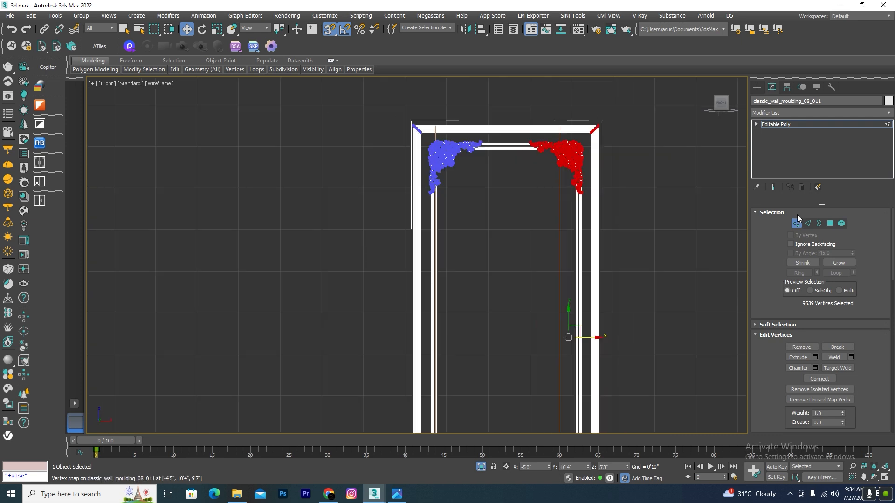
left_click(798, 223)
Set the reference box's width to 3'0"
left_click(560, 199)
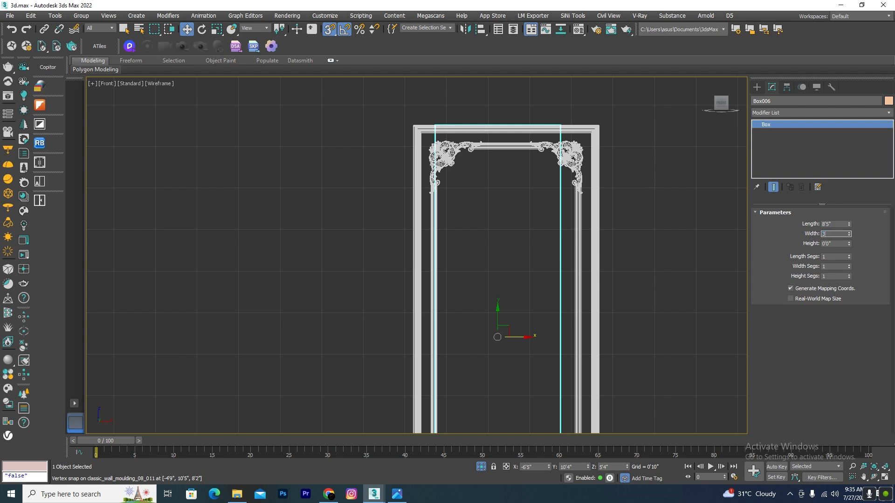
type("3")
key("Return")
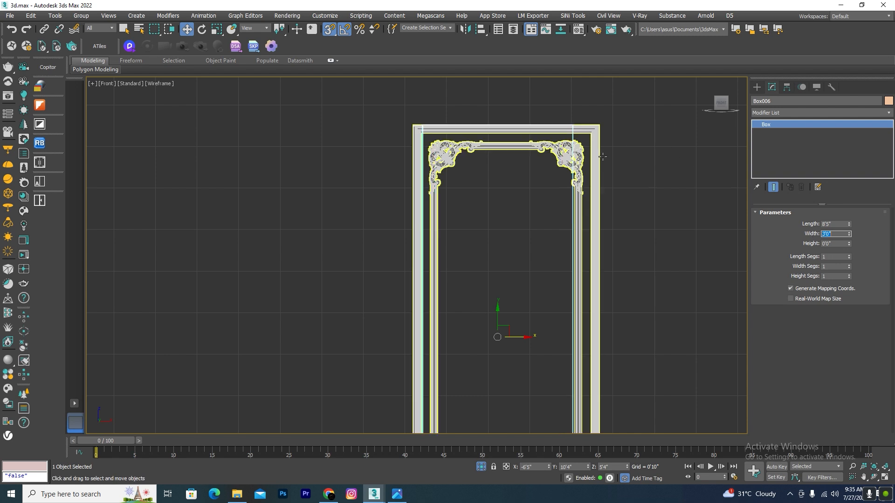
scroll(517, 102, "down", 4)
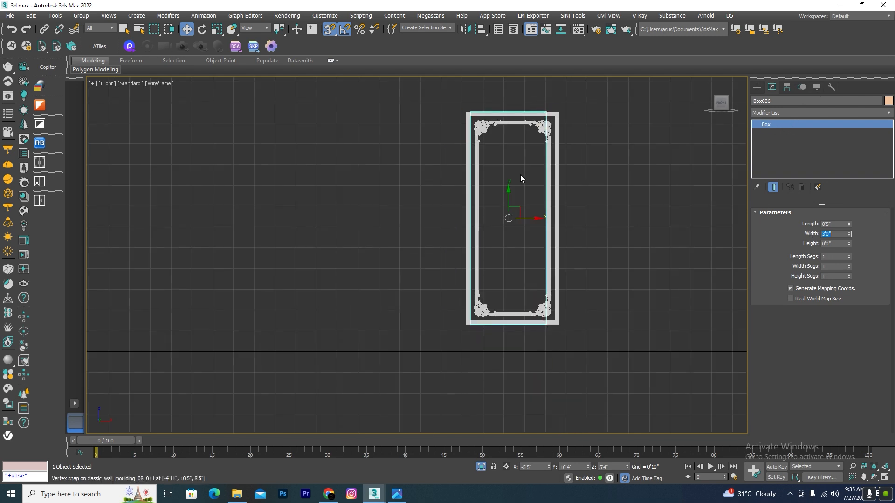
scroll(509, 218, "up", 2)
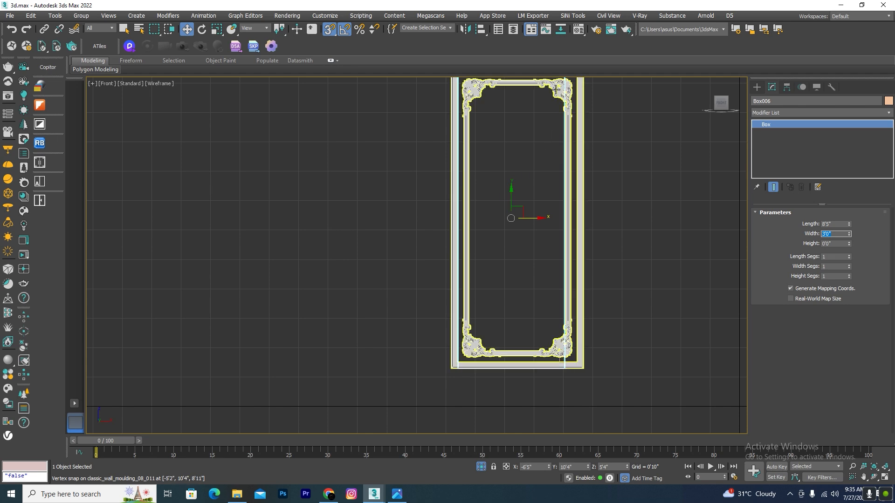
scroll(576, 184, "down", 3)
scroll(529, 139, "up", 4)
Snap the moulding's selected right-half vertices to the reference box's right edge
left_click(530, 139)
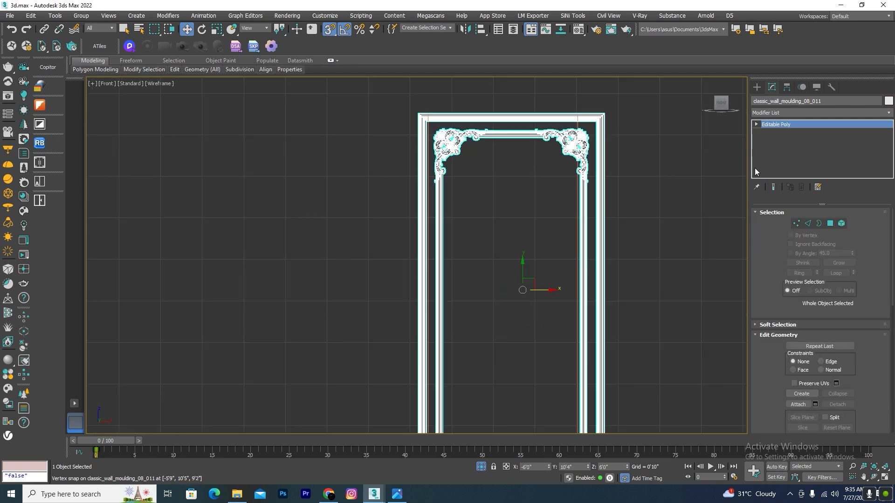
left_click(796, 224)
scroll(597, 154, "down", 3)
scroll(566, 117, "up", 5)
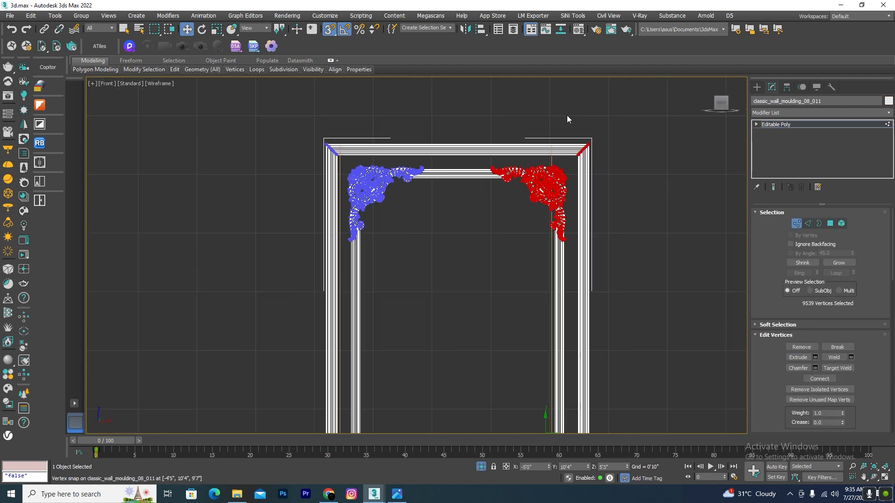
scroll(567, 116, "up", 3)
left_click_drag(612, 173, 531, 172)
scroll(524, 104, "down", 6)
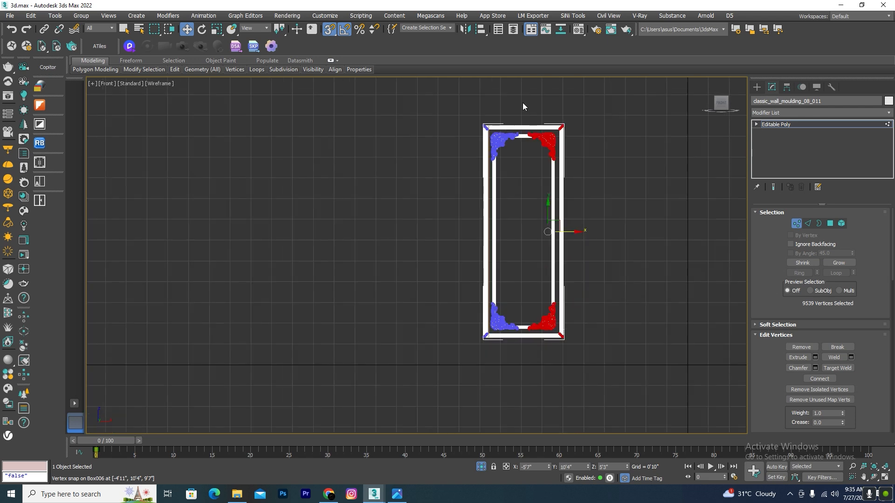
Select the moulding's left-half vertices, snap them to the reference box's left edge and finish vertex editing
left_click_drag(526, 97, 429, 371)
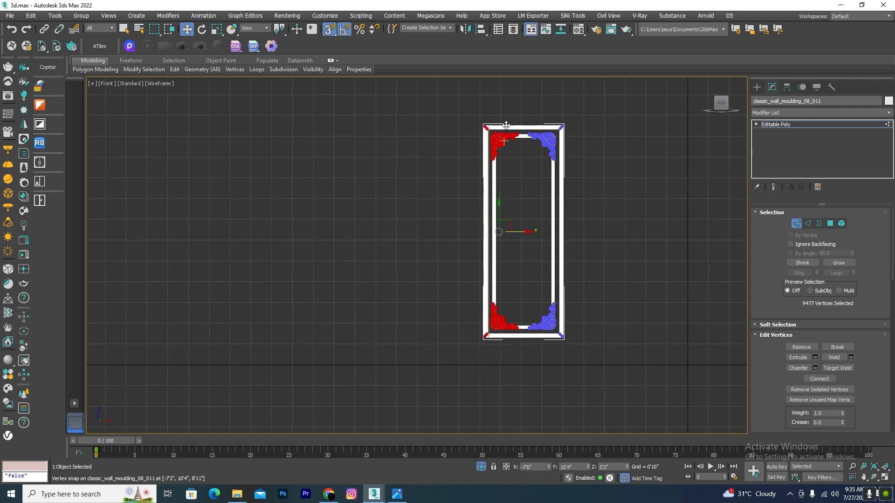
scroll(495, 151, "up", 5)
scroll(460, 185, "up", 5)
left_click_drag(471, 185, 546, 186)
scroll(418, 82, "down", 5)
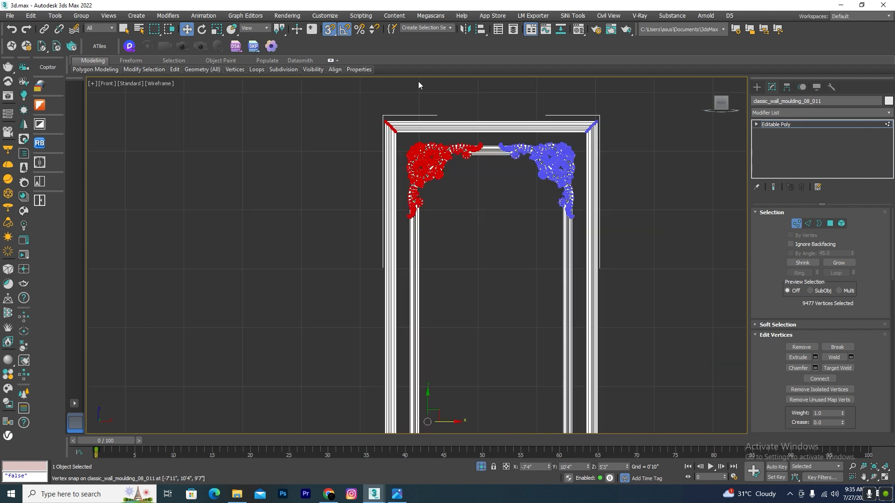
left_click(796, 223)
Switch to shaded display and delete the 3'0" wide reference box and the 2" spacer box
scroll(609, 202, "down", 3)
key("F3")
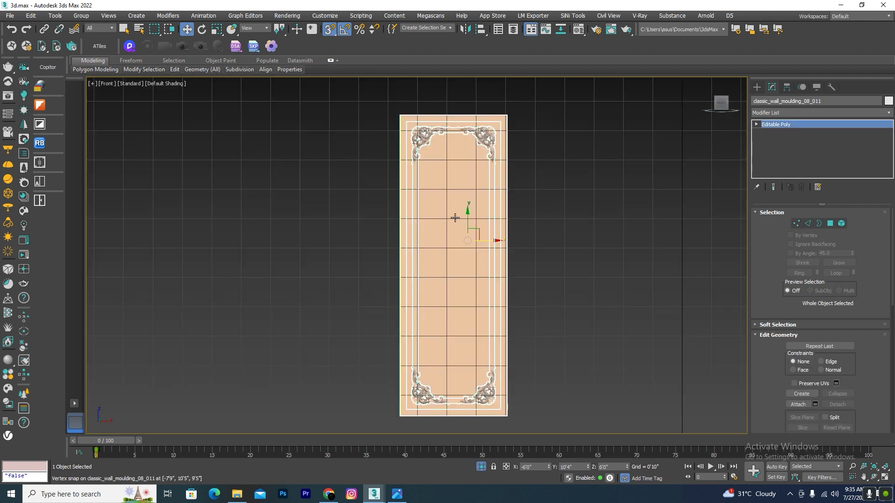
left_click(455, 217)
key("Delete")
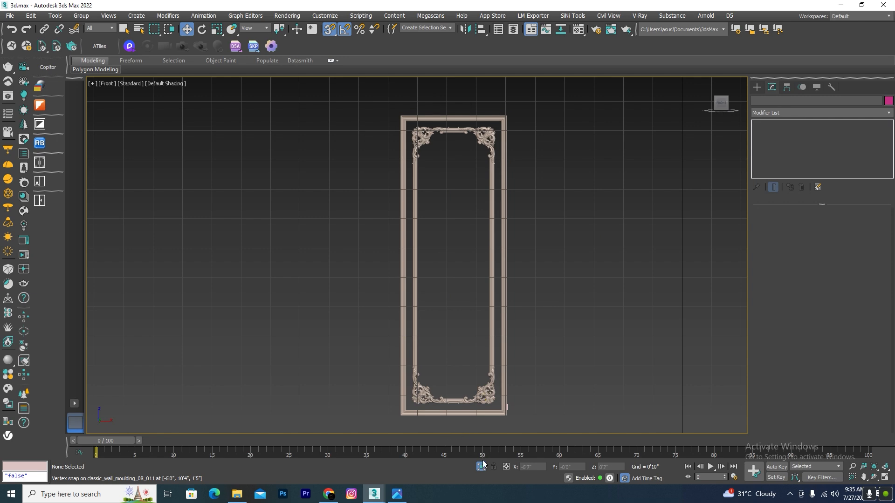
scroll(508, 410, "up", 10)
left_click(518, 353)
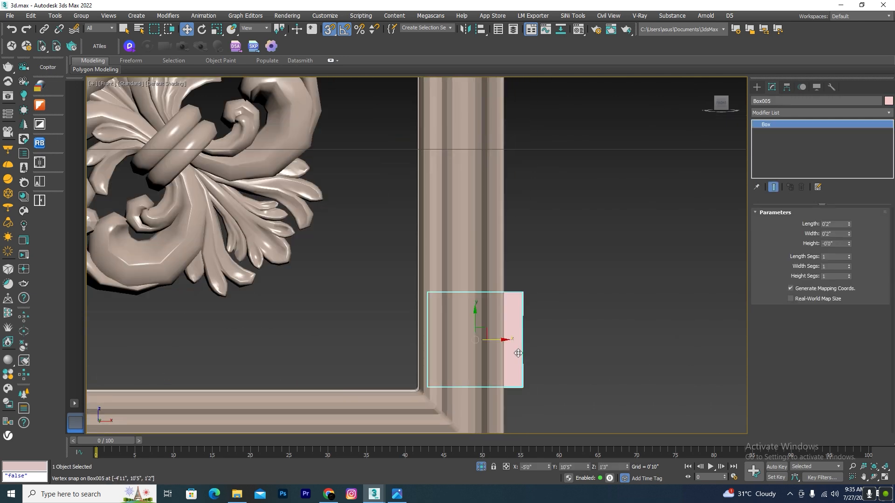
scroll(544, 255, "down", 8)
key("Delete")
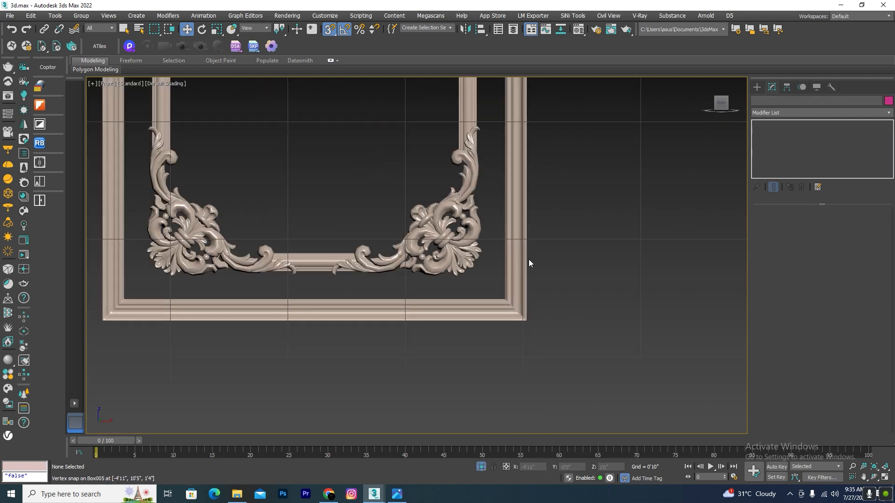
Exit isolation and, in the top view, snap the moulding's left edge against the spacer box in the room corner
scroll(529, 256, "down", 6)
left_click(479, 468)
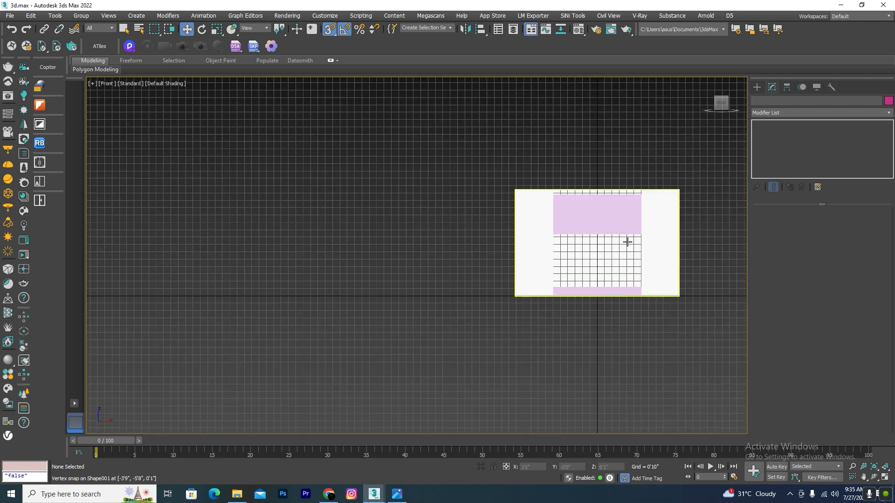
key("t")
scroll(344, 163, "up", 5)
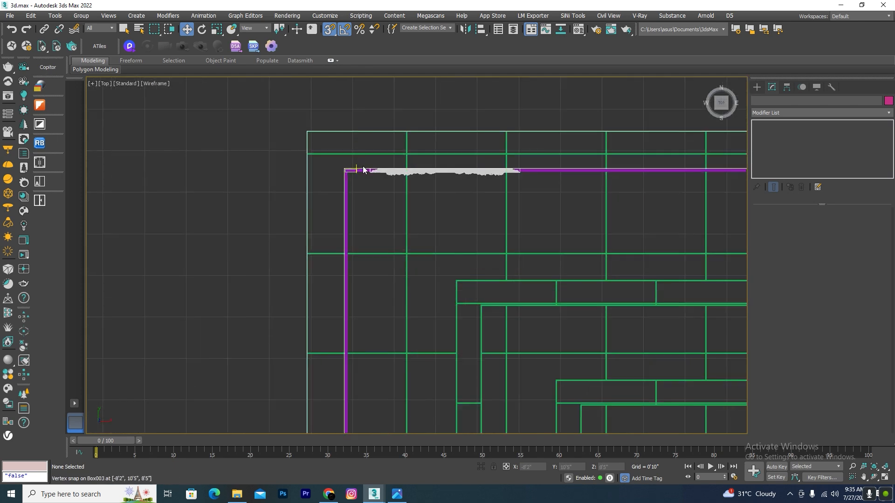
scroll(370, 170, "up", 5)
left_click(460, 181)
scroll(666, 175, "down", 3)
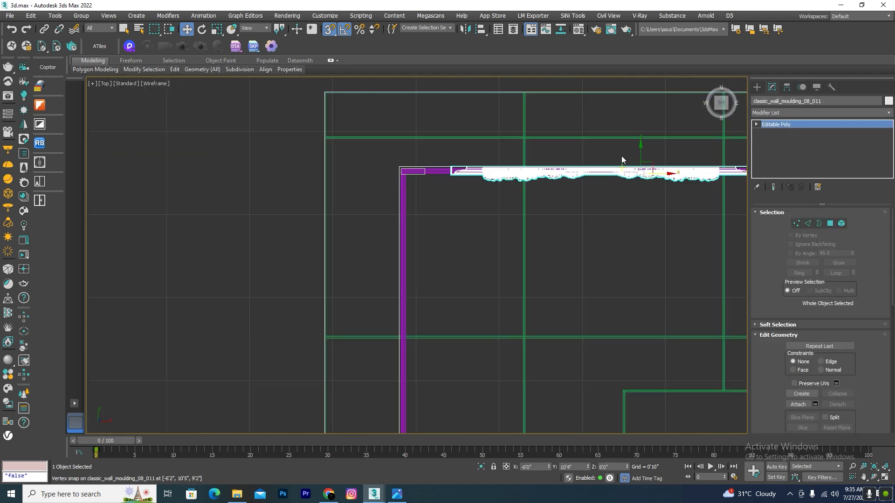
scroll(620, 179, "up", 6)
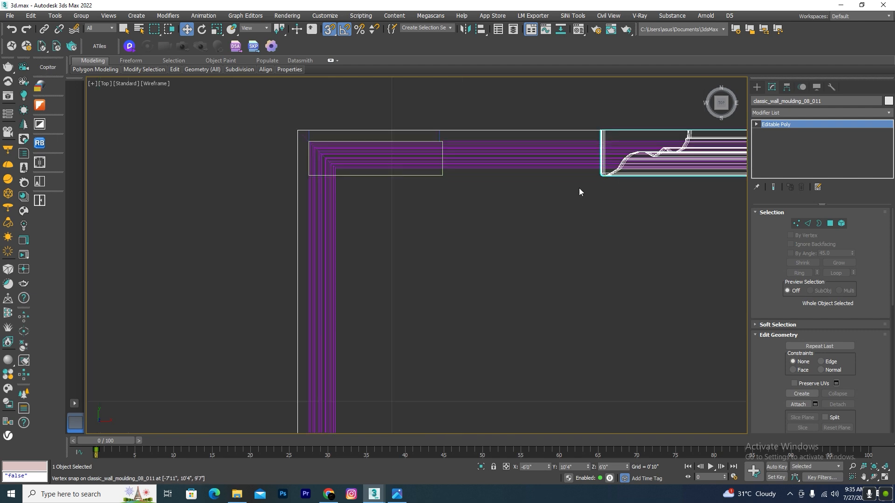
left_click_drag(398, 169, 386, 169)
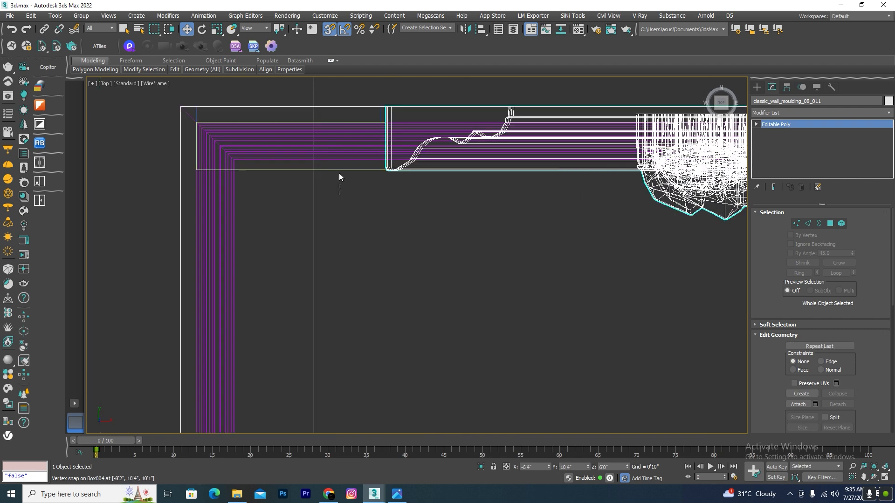
Select the room-corner spacer box and examine the moulding's placement on the wall in a shaded angled view
left_click_drag(332, 172, 330, 168)
scroll(326, 184, "down", 4)
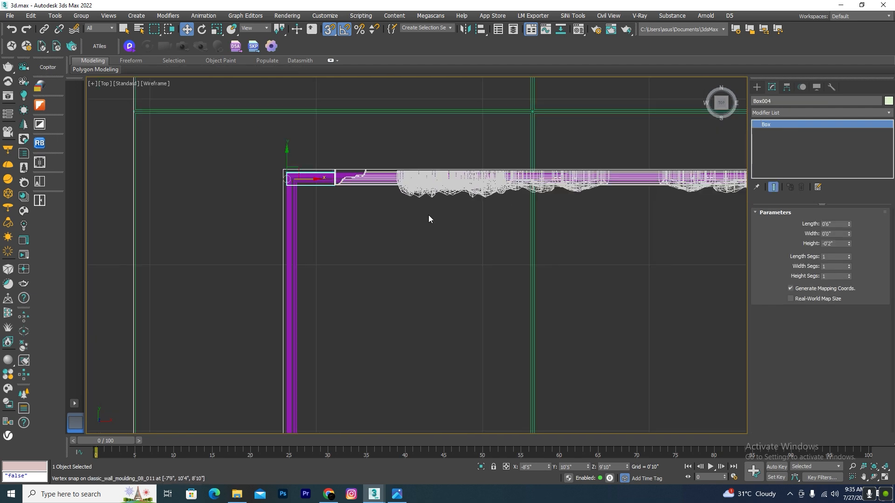
scroll(431, 212, "down", 3)
mouse_move(440, 271)
middle_mouse_down("alt")
mouse_move(509, 192)
mouse_move(427, 142)
mouse_move(448, 163)
mouse_move(461, 145)
middle_mouse_up("alt")
key("F3")
scroll(465, 128, "down", 4)
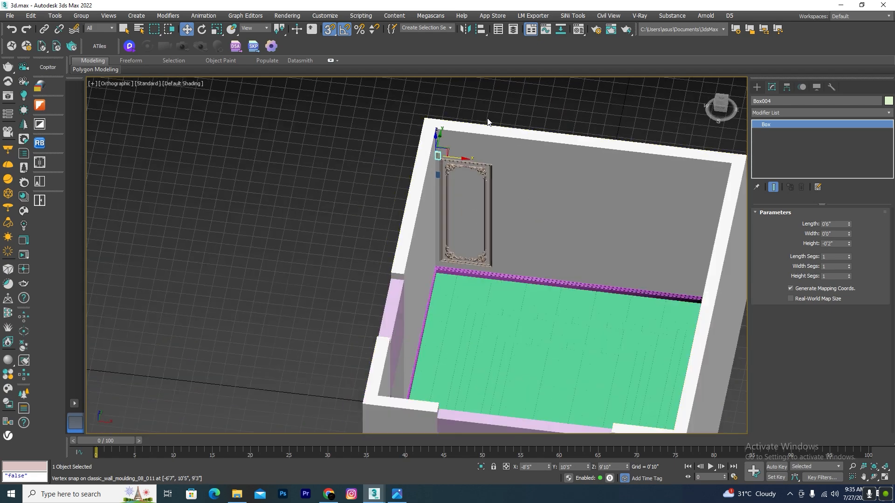
Select the corner spacer box together with the moulding and copy both along the wall towards its far end
scroll(468, 177, "up", 2)
scroll(465, 159, "up", 3)
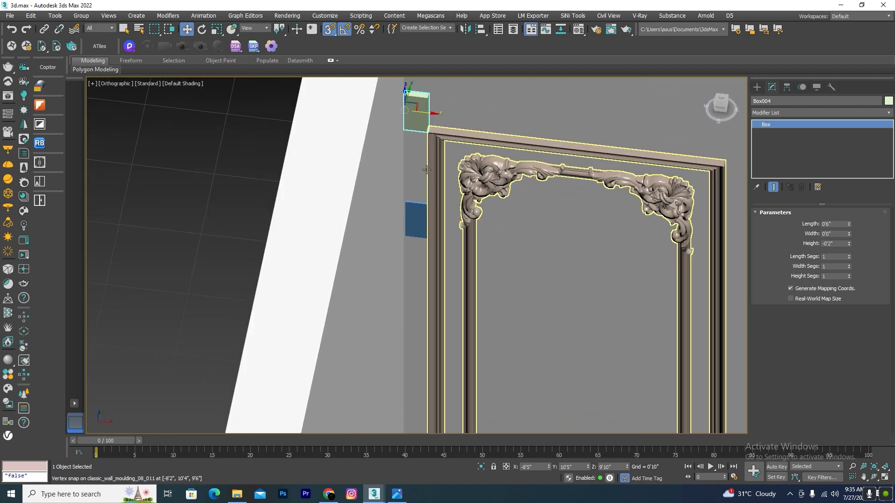
left_click(464, 158, "ctrl")
scroll(455, 159, "down", 5)
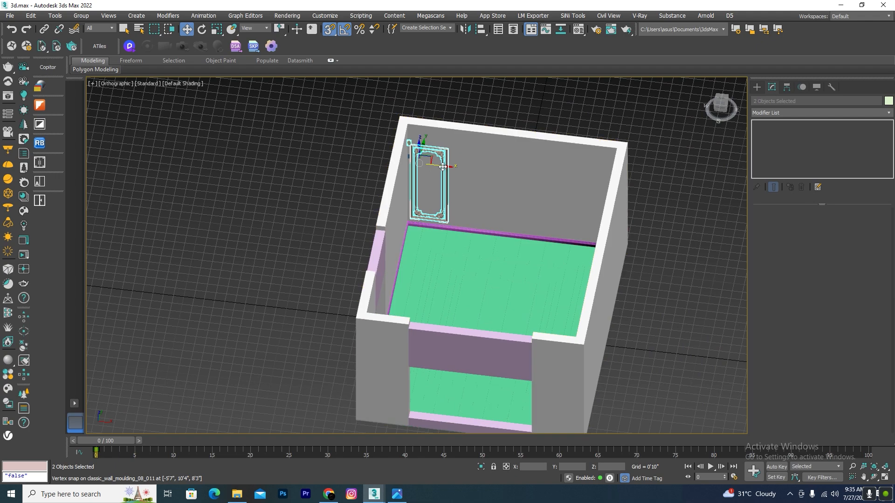
left_click_drag(433, 166, 581, 176, "shift")
left_click(456, 287)
Select the copied spacer box and move it above the copied moulding, close to the far room corner
mouse_move(584, 173)
middle_mouse_down("alt")
mouse_move(634, 180)
mouse_move(624, 177)
middle_mouse_up("alt")
scroll(624, 177, "up", 4)
left_click(458, 180)
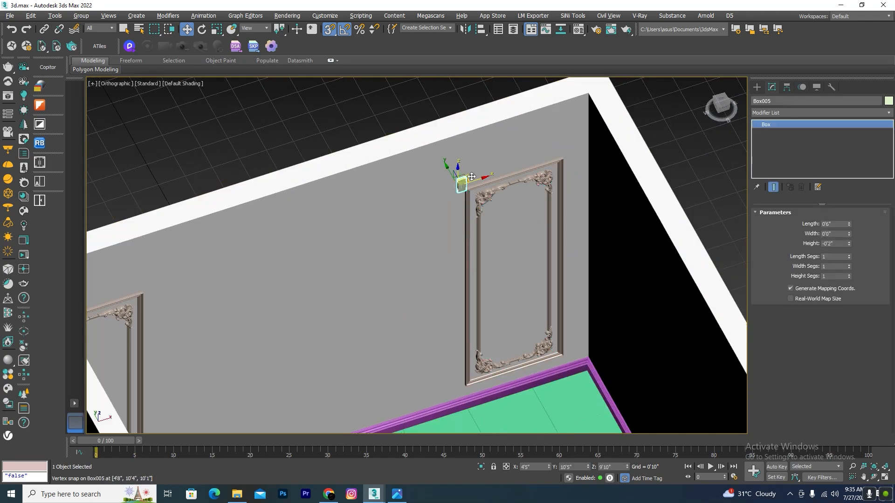
left_click_drag(477, 180, 588, 95)
scroll(588, 97, "up", 6)
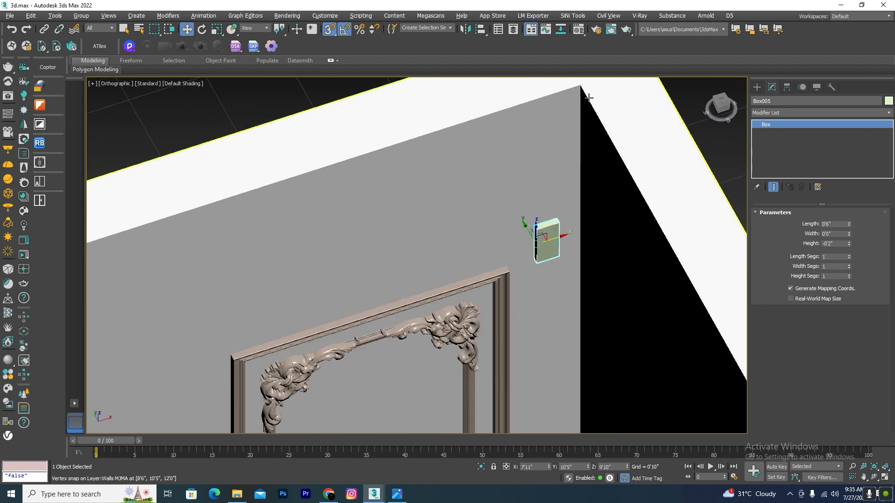
scroll(533, 330, "down", 4)
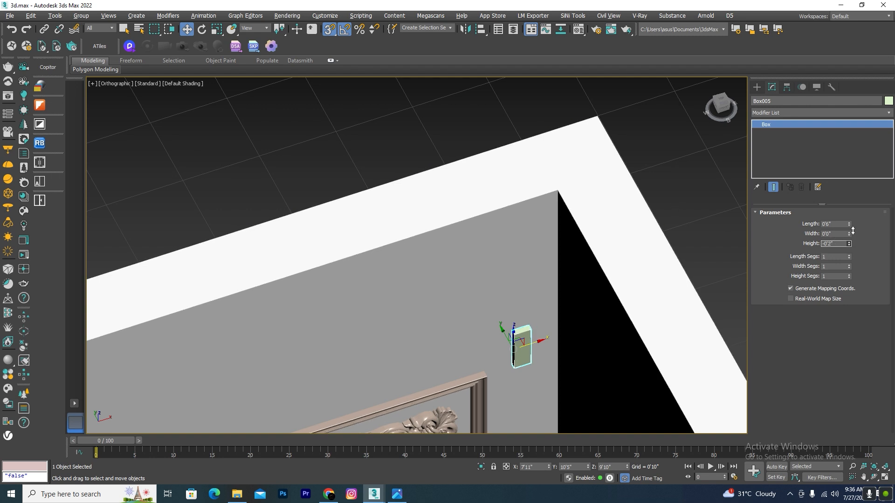
Set the copied spacer box's height to 4" and snap its outer edge to the far room corner
left_click_drag(844, 243, 805, 244)
type("4")
key("Return")
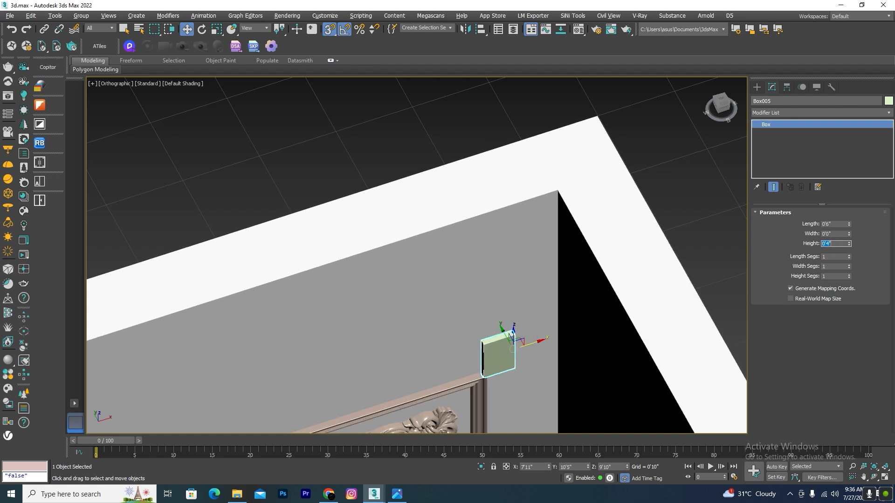
left_click_drag(500, 349, 566, 144)
scroll(539, 316, "up", 2)
scroll(547, 331, "down", 1)
scroll(536, 161, "down", 5)
scroll(499, 254, "up", 3)
Select the copied moulding and snap its outer edge against the 4" spacer box
left_click(513, 205)
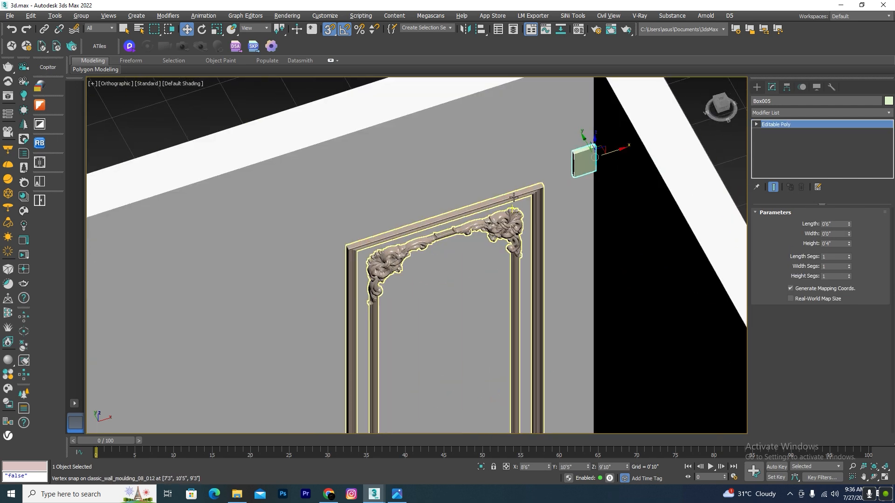
scroll(542, 186, "up", 3)
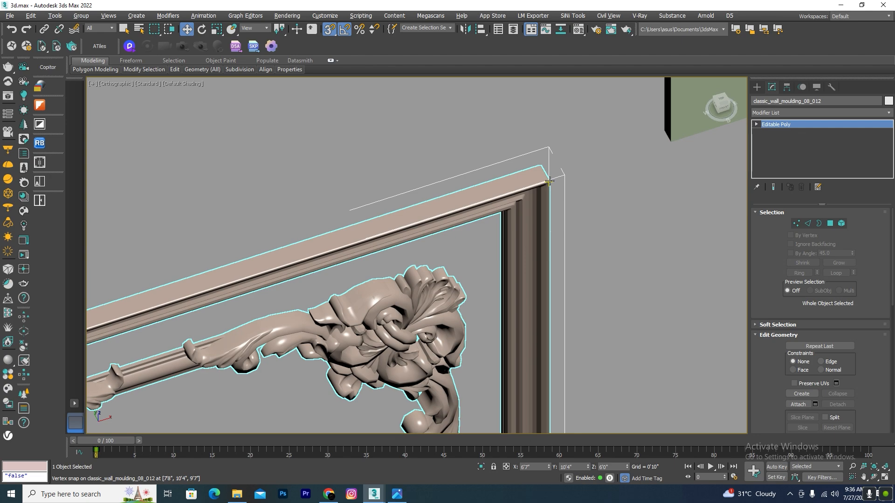
left_click_drag(642, 139, 657, 142)
scroll(604, 106, "down", 10)
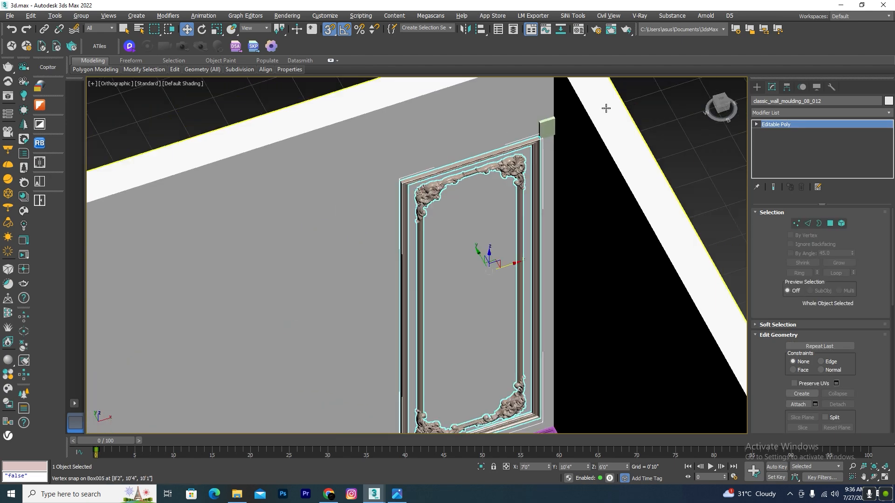
Select the blue spacer box beside the original moulding and set its height to 4"
scroll(410, 145, "up", 10)
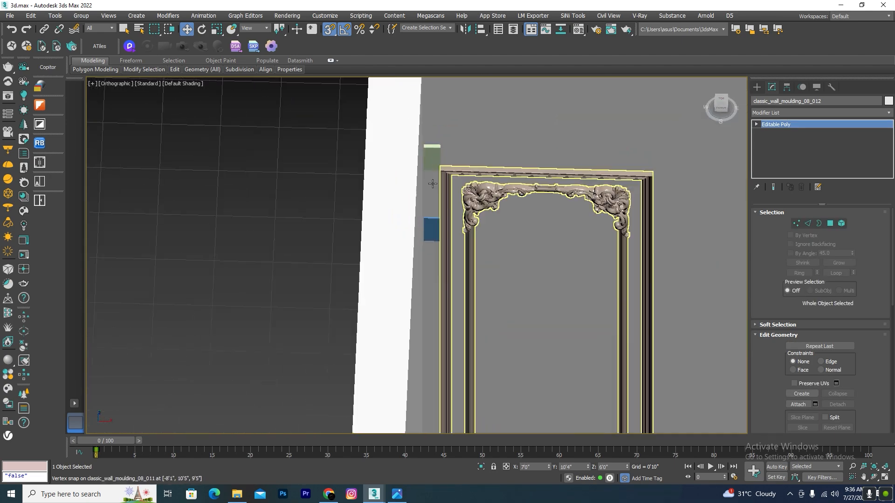
left_click(440, 242)
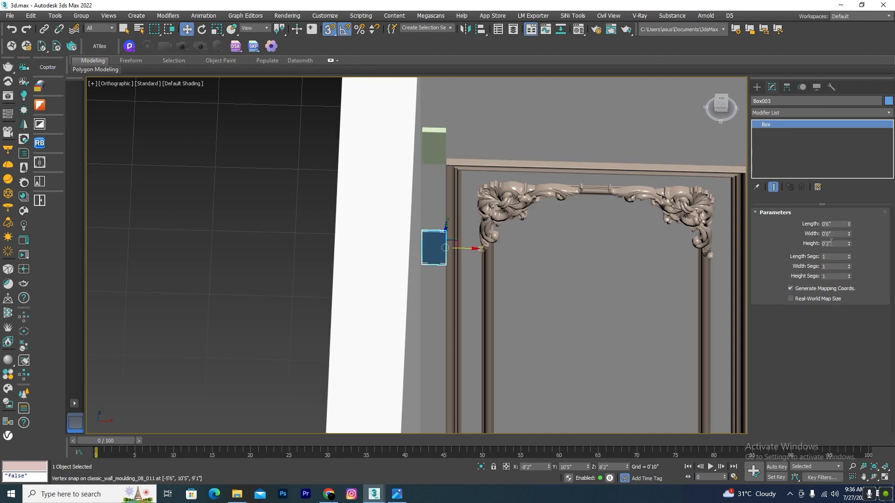
left_click_drag(830, 243, 817, 244)
type("4")
key("Return")
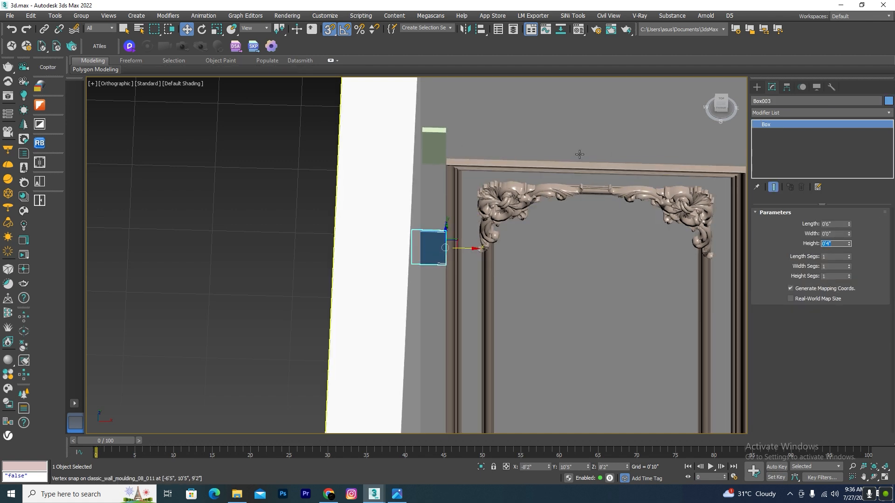
scroll(521, 192, "down", 3)
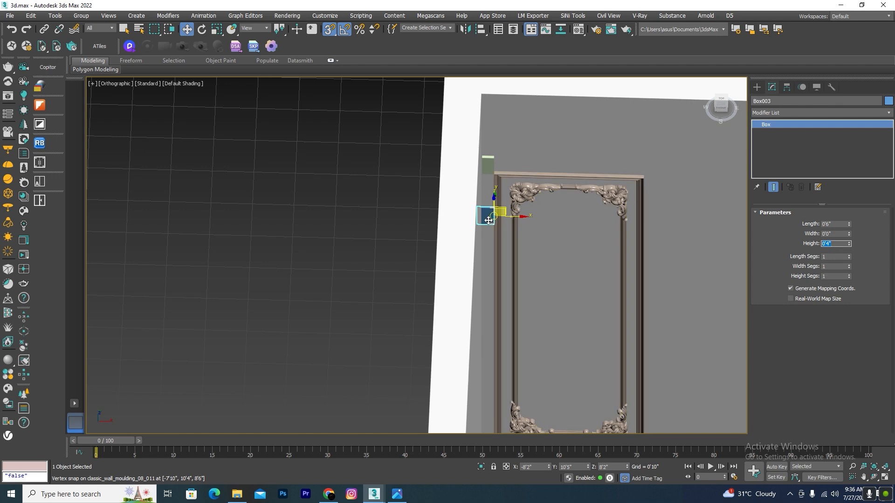
Add the original moulding to the selection and snap both objects to the room corner by the blue box's outer edge
left_click(516, 241)
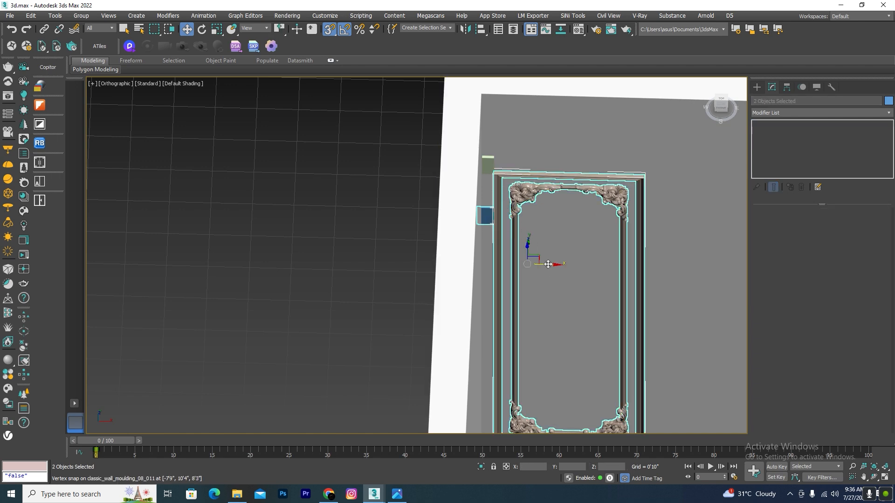
left_click_drag(548, 264, 613, 267)
scroll(501, 102, "up", 3)
key("F3")
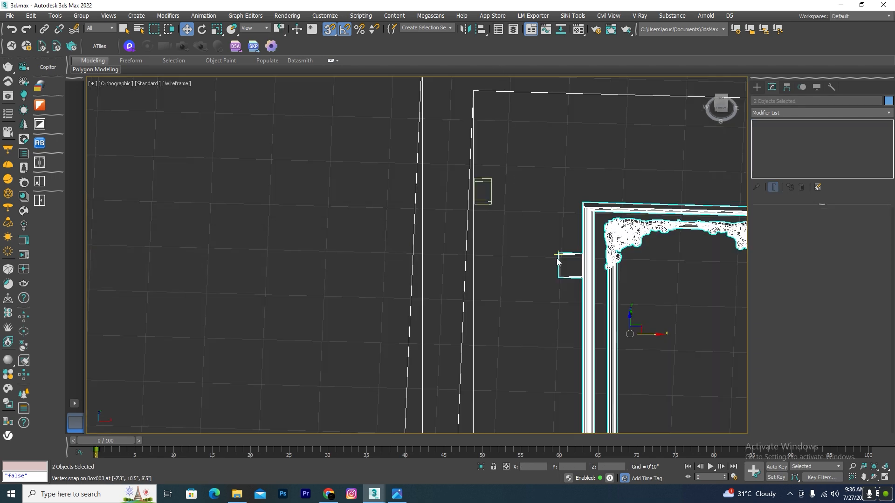
mouse_move(558, 257)
left_mouse_down()
mouse_move(505, 106)
mouse_move(474, 90)
left_mouse_up()
key("F3")
scroll(480, 102, "down", 5)
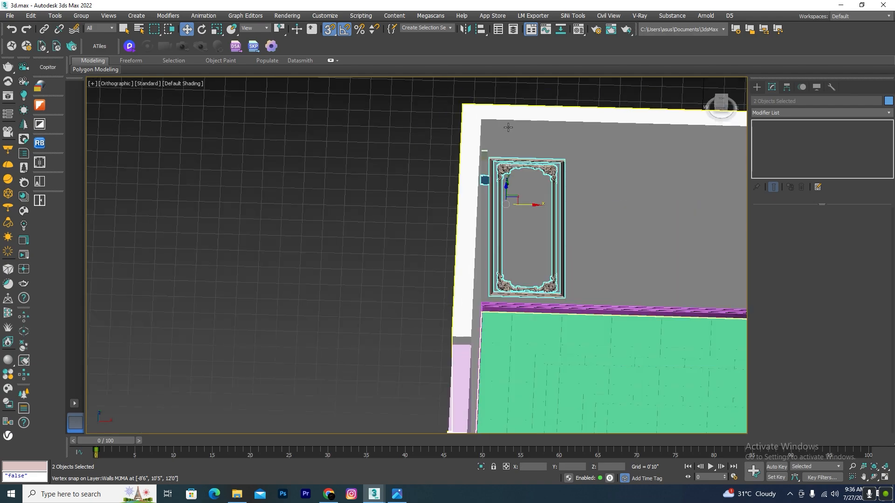
middle_click_drag(527, 194, 507, 191, "alt")
Delete the green and blue spacer boxes beside the original moulding
left_click(352, 113)
scroll(517, 135, "up", 5)
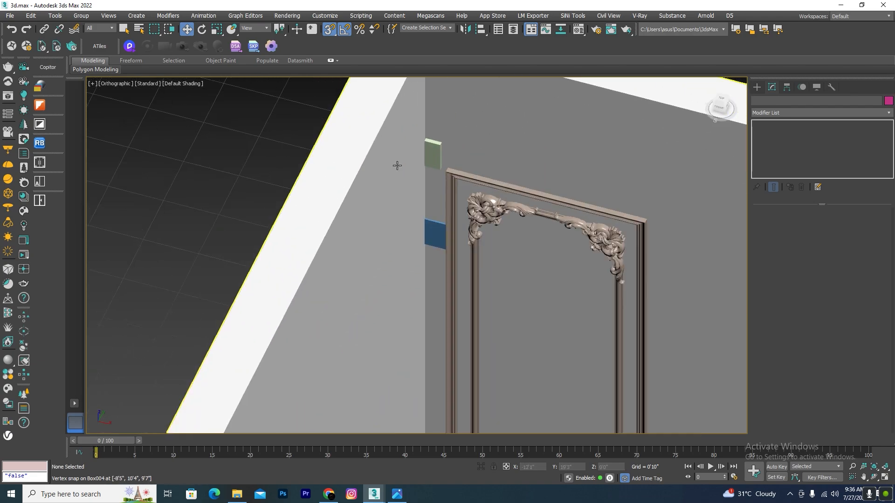
left_click(433, 157)
key("Delete")
left_click(435, 228)
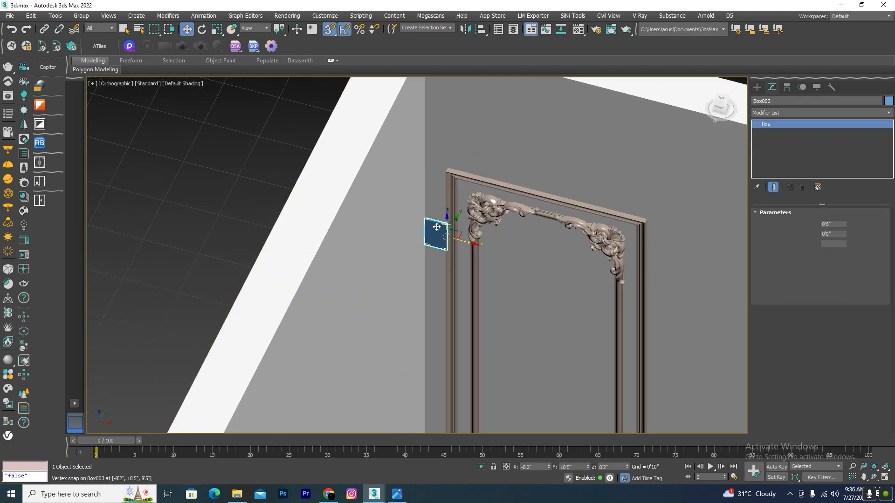
key("Delete")
Examine both mouldings in the whole room and compare the wall layout with the reference image
scroll(416, 135, "down", 5)
scroll(434, 153, "down", 5)
middle_click_drag(469, 225, 521, 241, "alt")
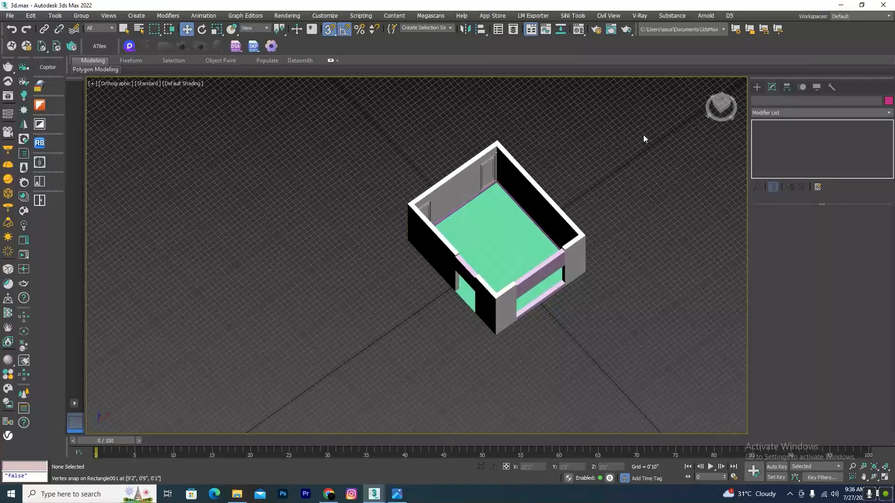
scroll(559, 183, "up", 4)
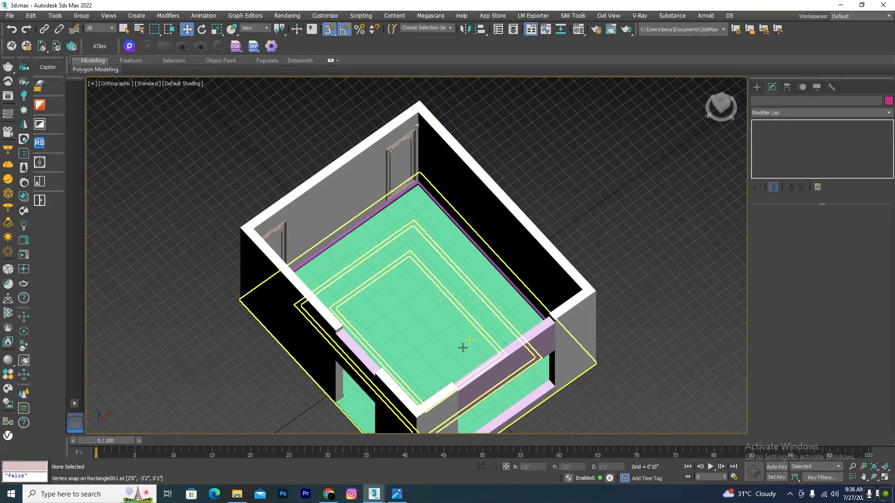
left_click(397, 493)
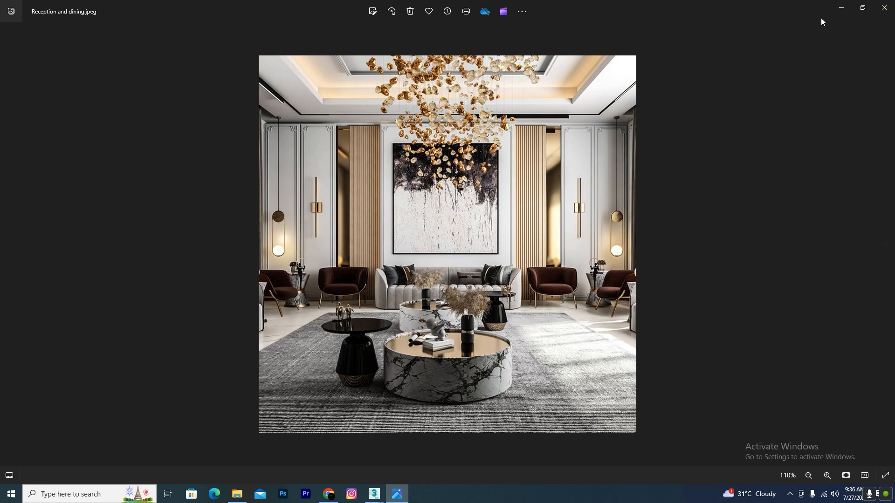
left_click(842, 13)
scroll(398, 174, "up", 5)
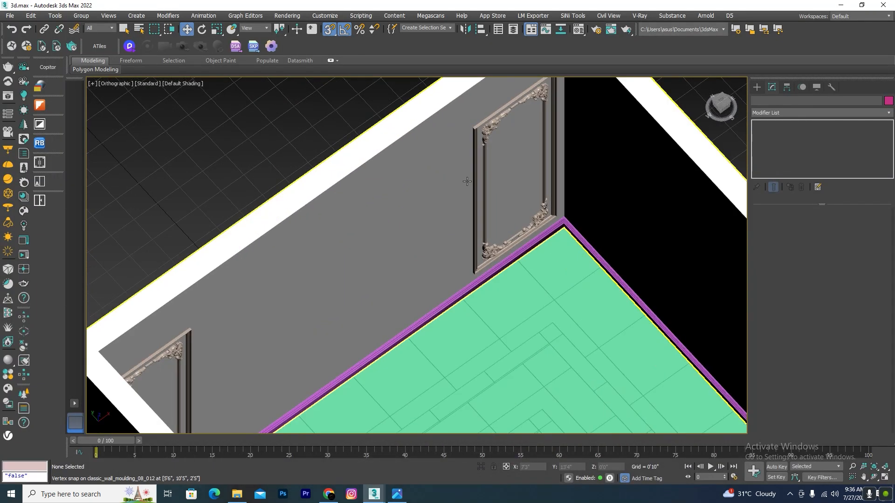
Isolate the two mouldings together with the room walls
left_click(477, 184)
left_click(418, 222, "ctrl")
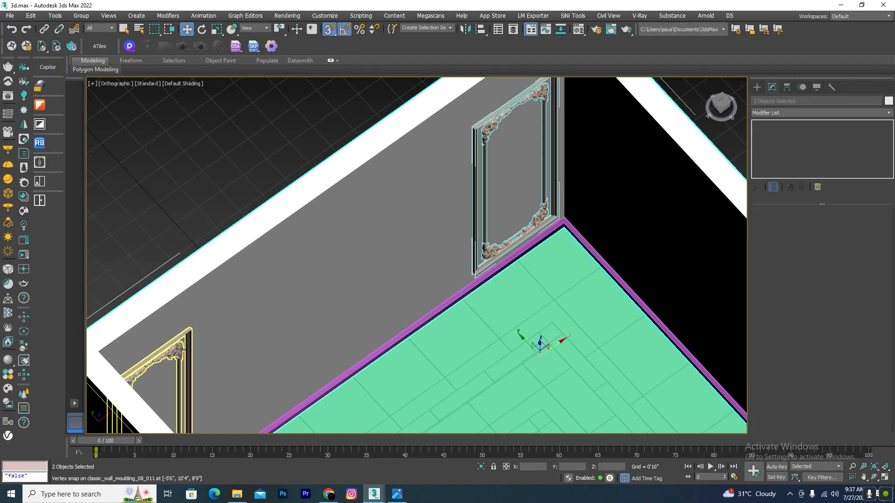
left_click(164, 355, "ctrl")
left_click(480, 467)
Show the isolated objects in a front wireframe view with the grid hidden and clear the selection
key("f")
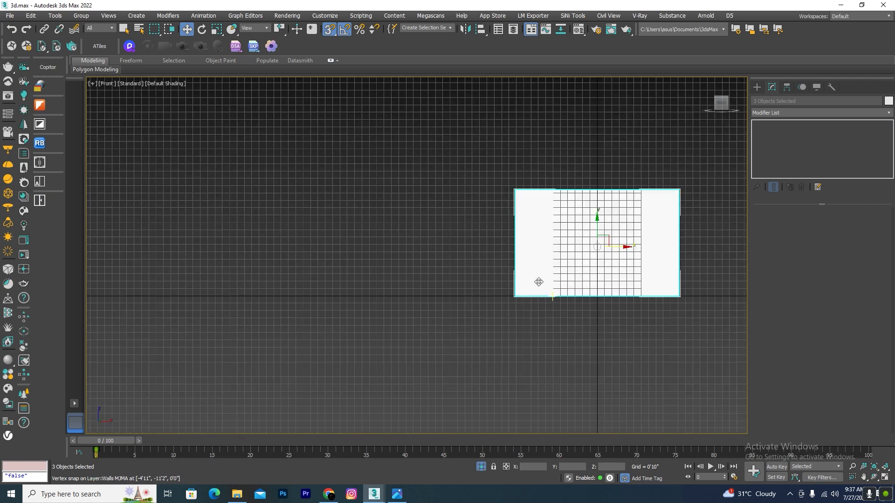
key("F3")
scroll(591, 314, "down", 3)
scroll(591, 308, "up", 5)
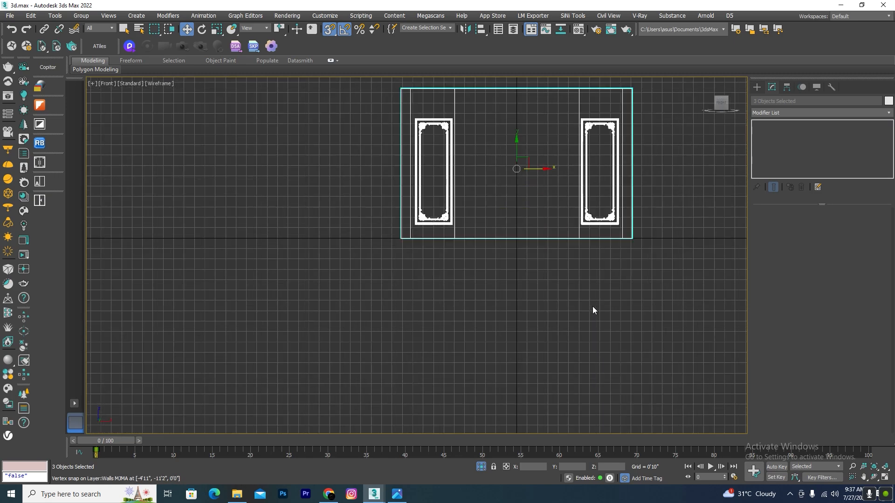
key("g")
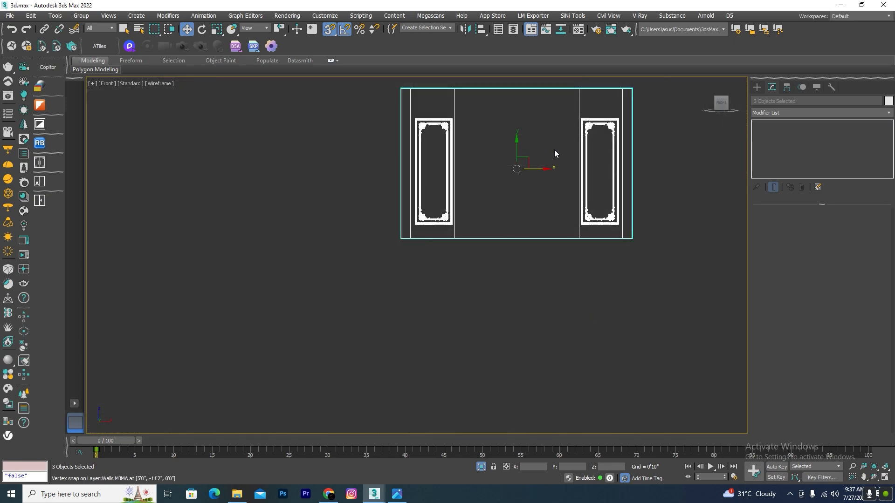
left_click(462, 117)
scroll(463, 116, "up", 2)
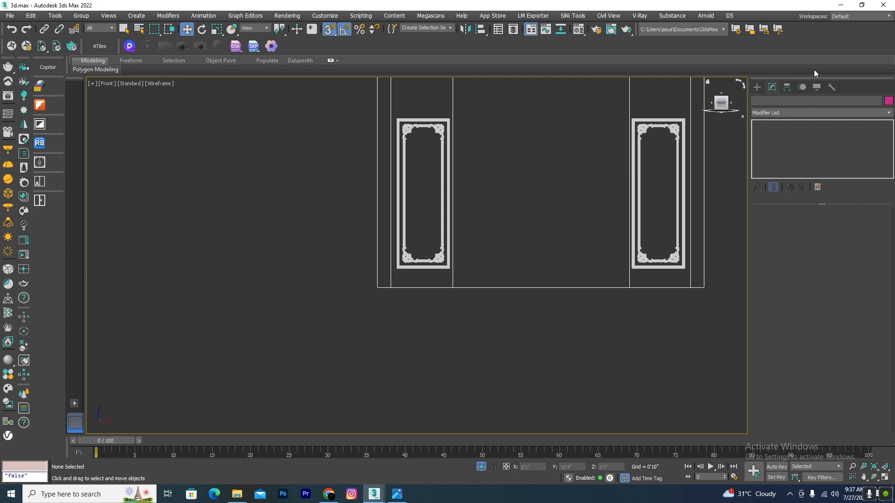
Draw a flat box about 10'4" wide and 8'5" long spanning the gap between the two mouldings
left_click(756, 87)
left_click(785, 149)
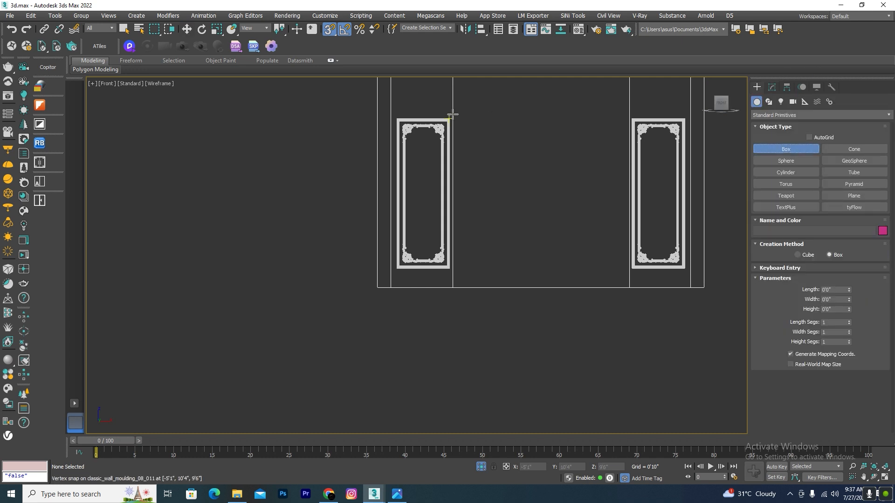
mouse_move(450, 119)
left_mouse_down()
mouse_move(619, 270)
mouse_move(630, 269)
left_mouse_up()
left_click(630, 269)
key("w")
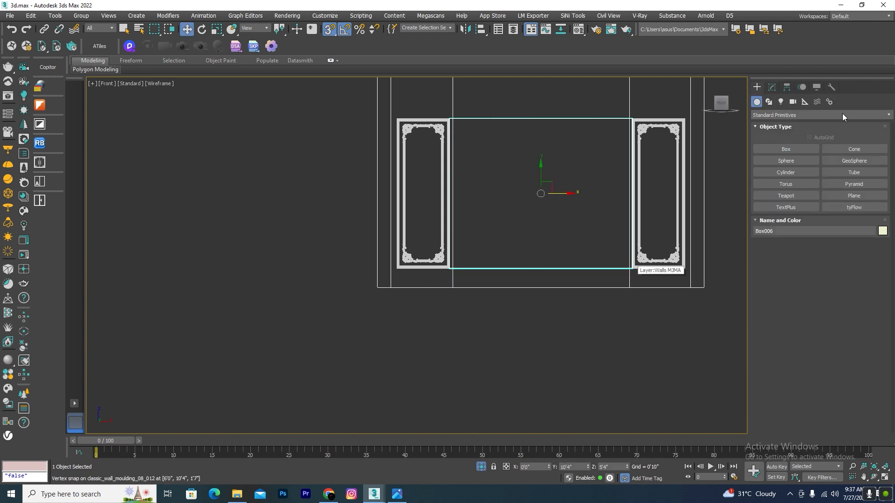
Set the new flat box's width to 9"
left_click(772, 88)
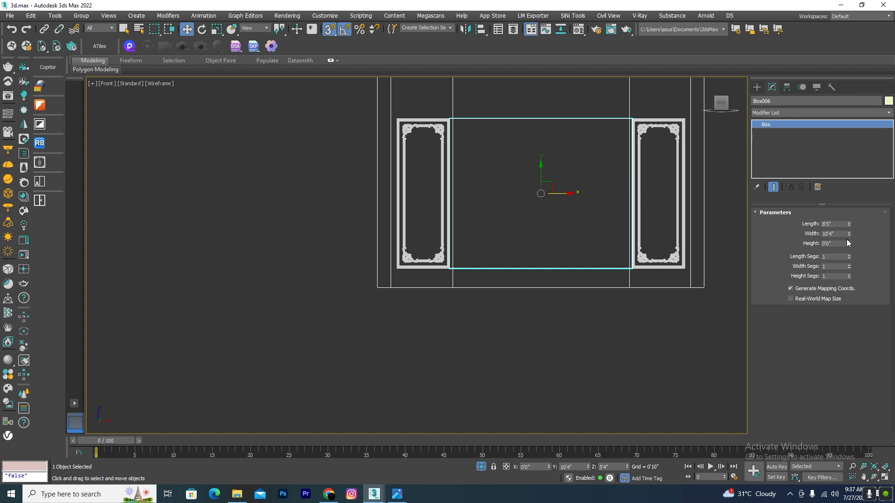
mouse_move(848, 236)
left_mouse_down()
mouse_move(847, 245)
mouse_move(838, 239)
left_mouse_up()
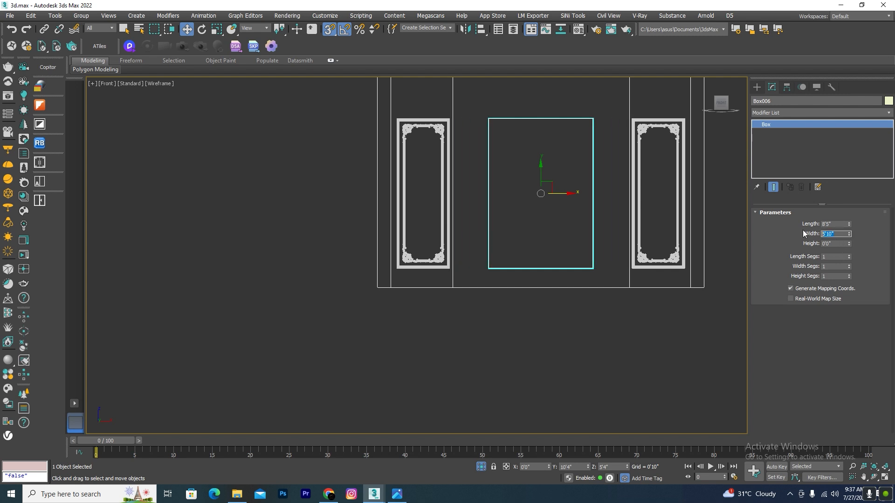
type("6")
key("Return")
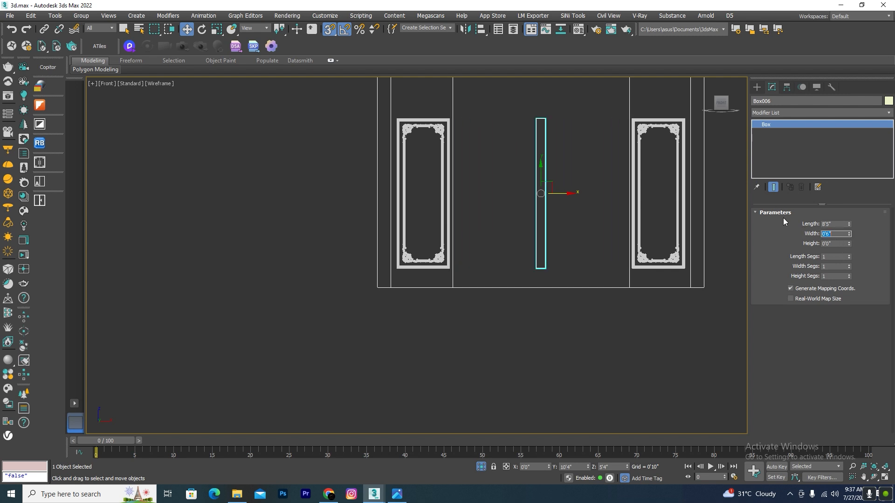
type("9")
key("Return")
Snap the 9" strip to the inner edge of the left moulding and set its height to 1"
left_click_drag(537, 120, 455, 113)
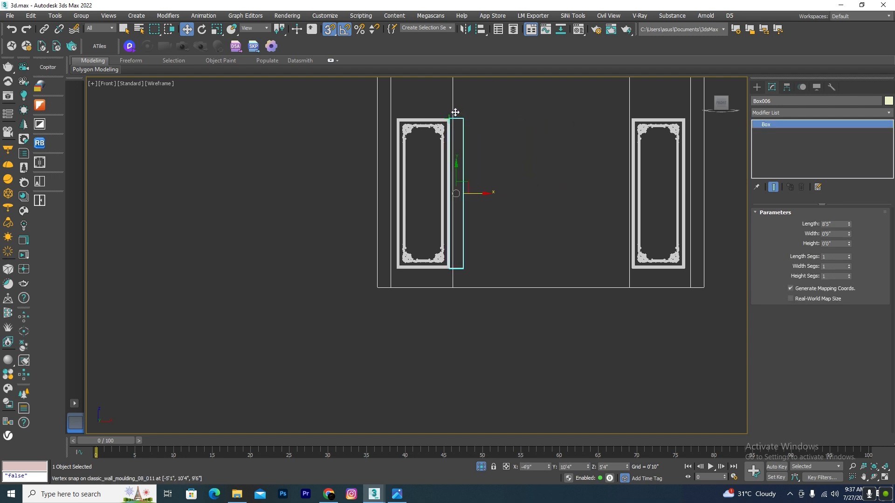
key("t")
scroll(466, 174, "down", 3)
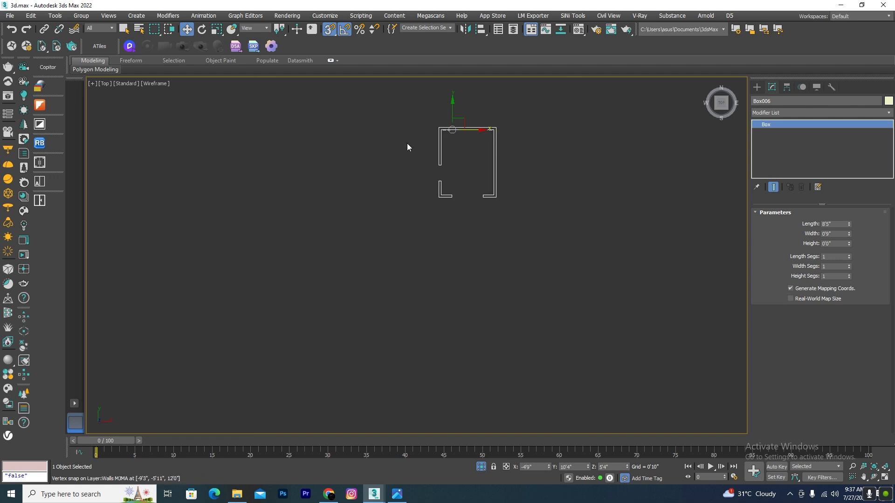
scroll(410, 146, "up", 5)
scroll(536, 122, "up", 3)
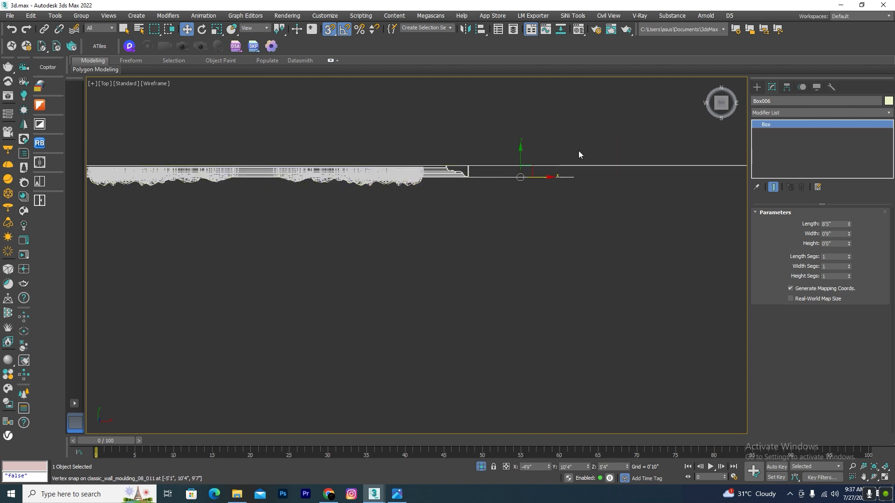
scroll(588, 182, "up", 2)
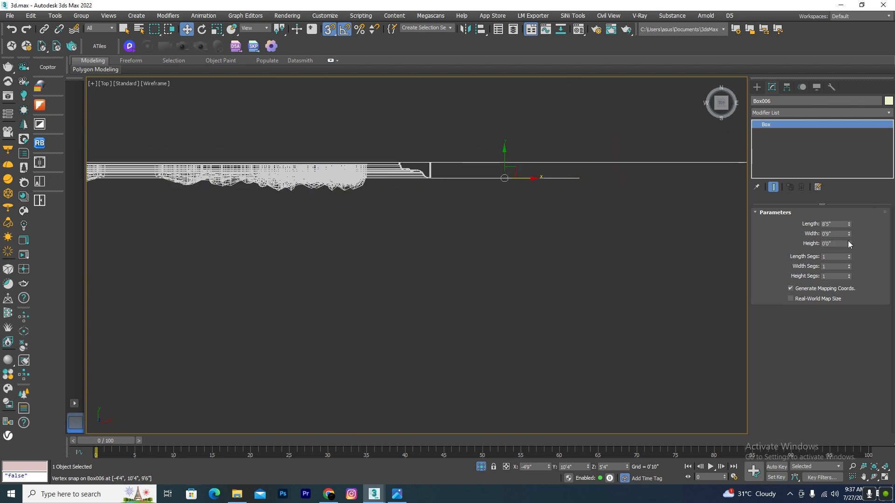
type("1")
key("Return")
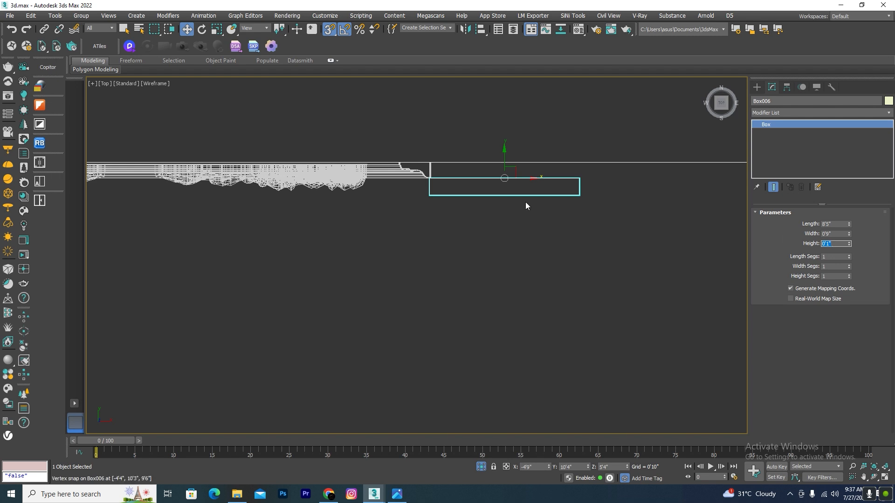
Align the strip's back with the wall face beside the moulding and set its height to 0.5"
scroll(484, 193, "up", 3)
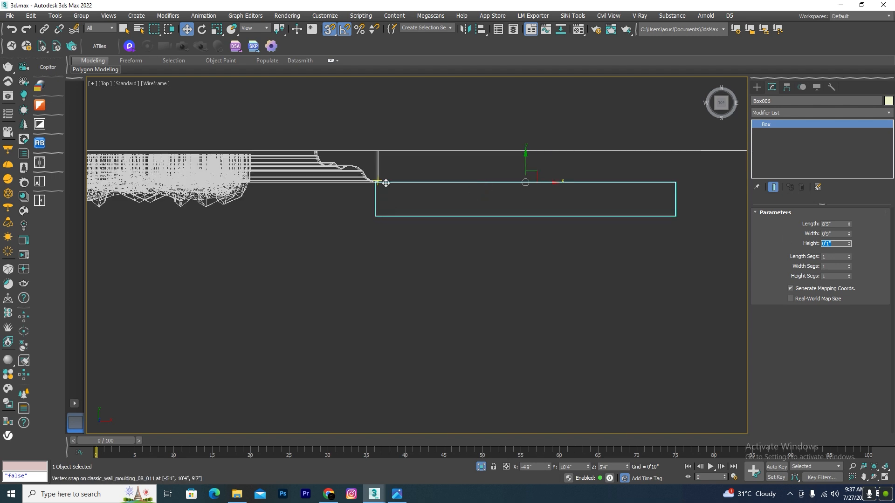
left_click_drag(524, 164, 530, 280)
left_click_drag(377, 282, 377, 150)
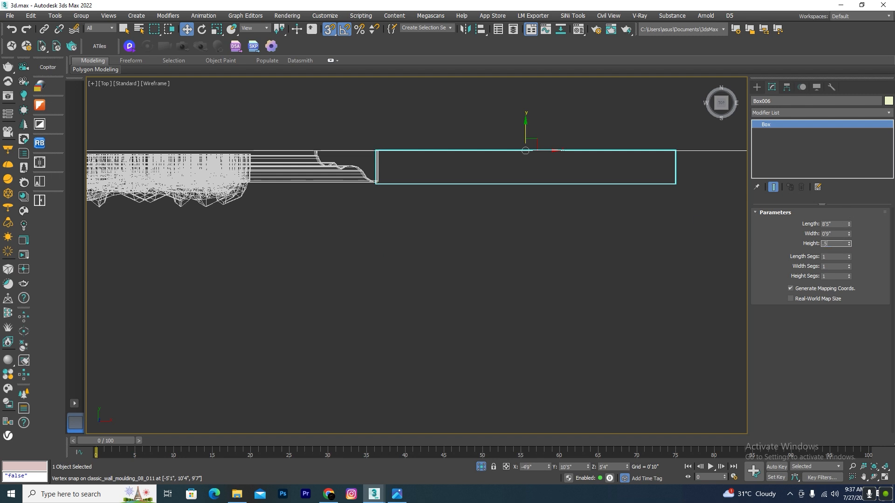
key("Return")
key("Delete")
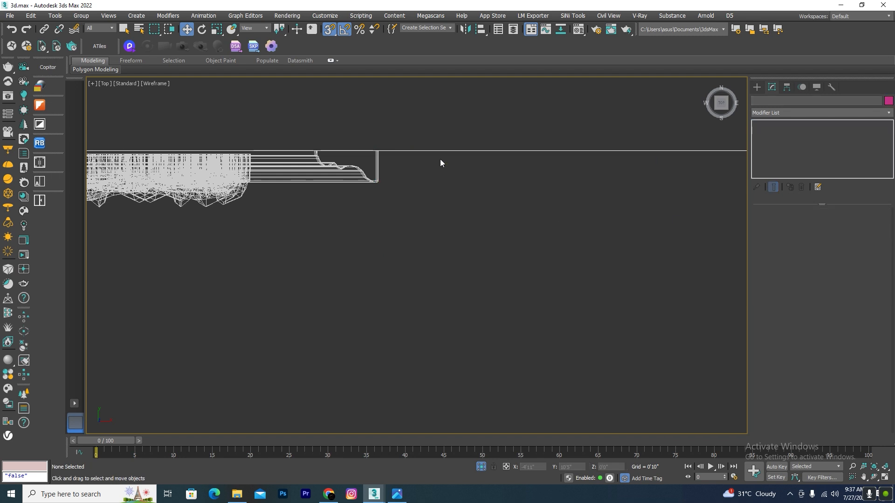
key("ctrl+z")
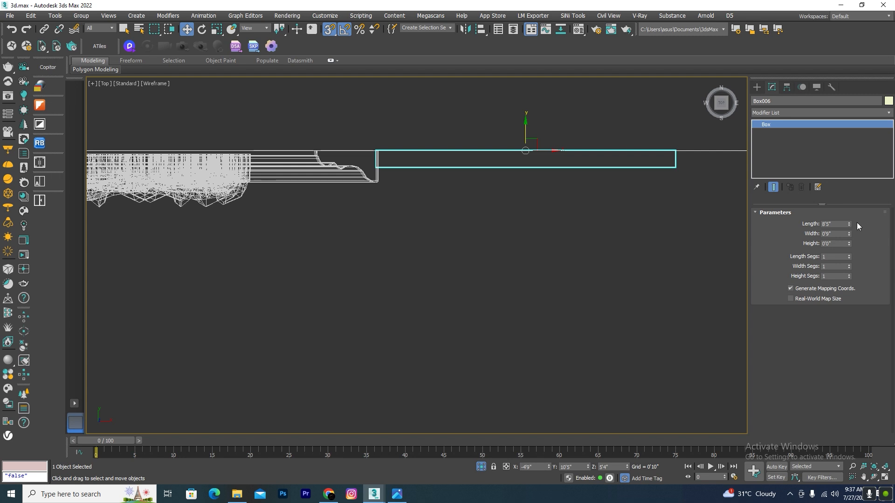
left_click(543, 232)
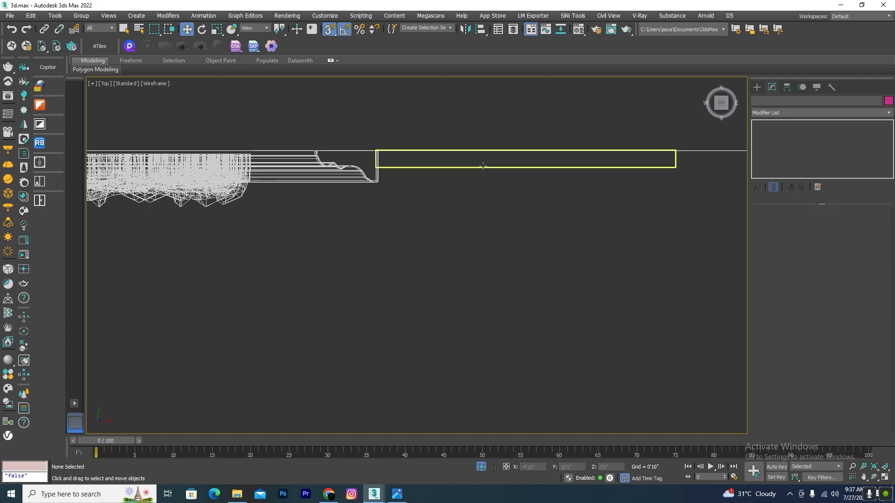
left_click(483, 166)
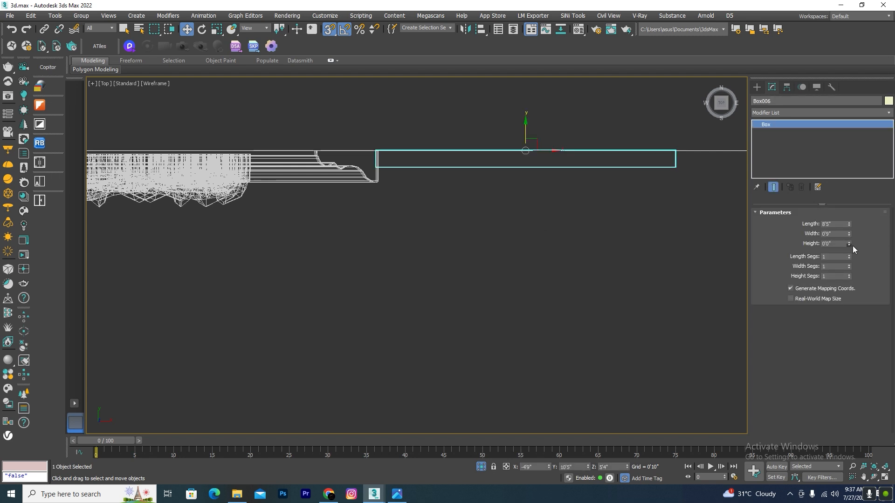
Inspect the new plain panel beside the wall moulding in shaded 3D and compare it with the Reception and dining.jpeg reference
left_click(533, 192)
scroll(533, 192, "down", 8)
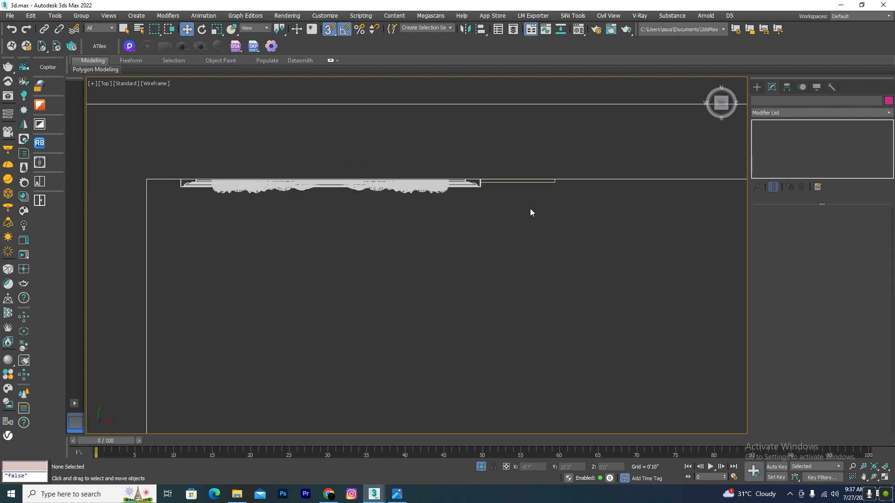
middle_click_drag(529, 208, 583, 224, "alt")
key("F3")
scroll(583, 224, "down", 5)
scroll(495, 140, "up", 5)
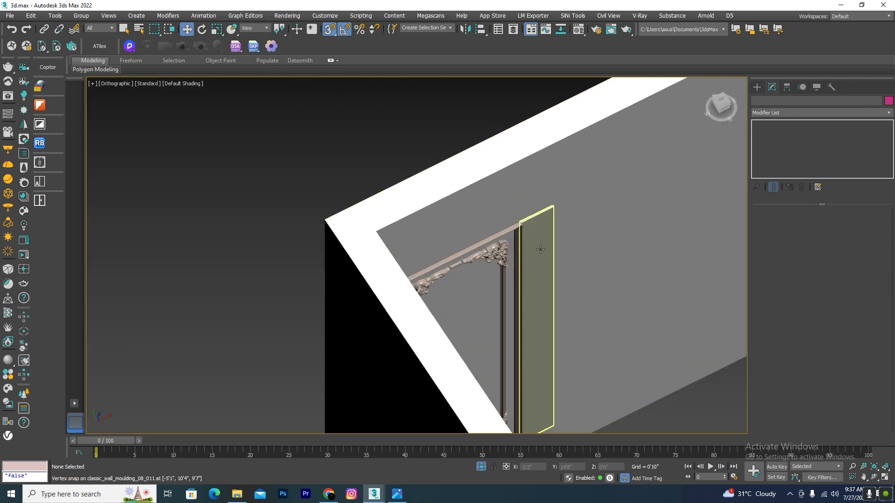
left_click(402, 497)
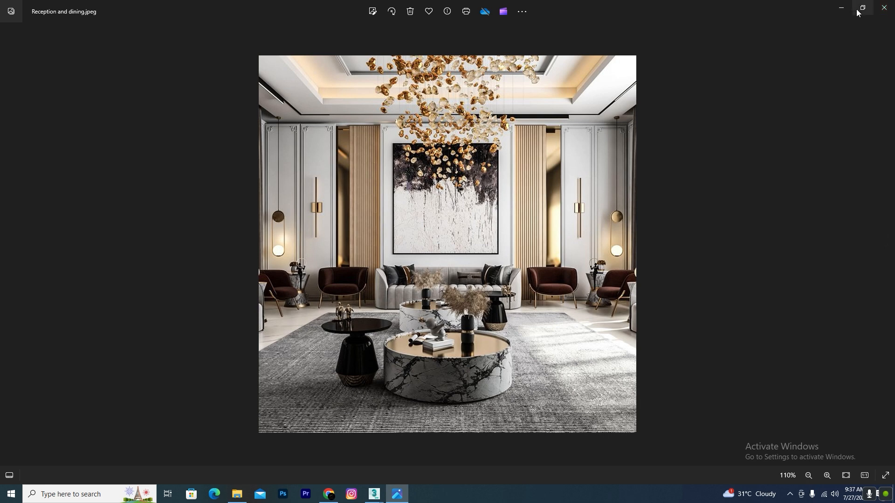
left_click(841, 8)
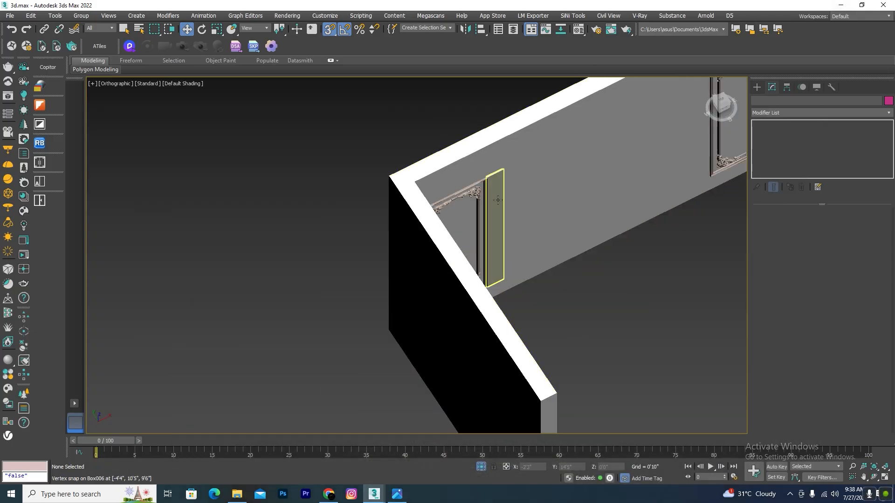
Examine the moulding wall's height from the left side and in 3D, checking it against the reference image
scroll(572, 253, "down", 3)
middle_click_drag(503, 241, 528, 229, "alt")
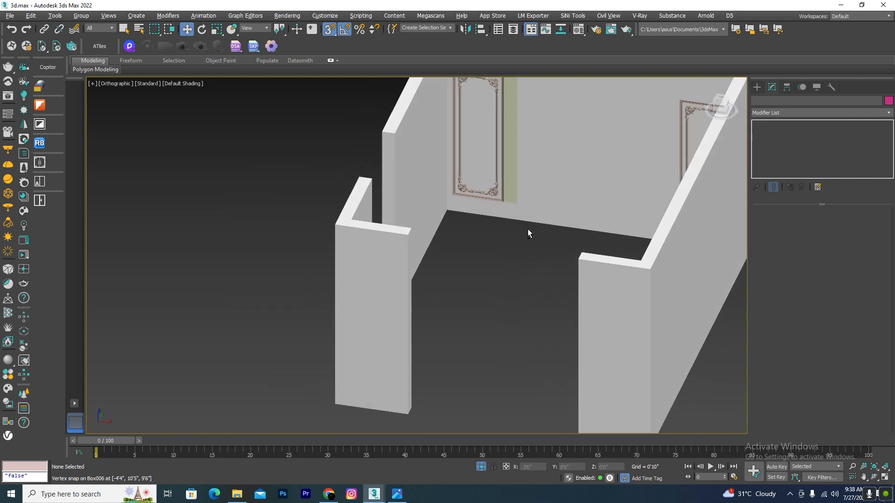
key("l")
key("F3")
scroll(525, 252, "down", 4)
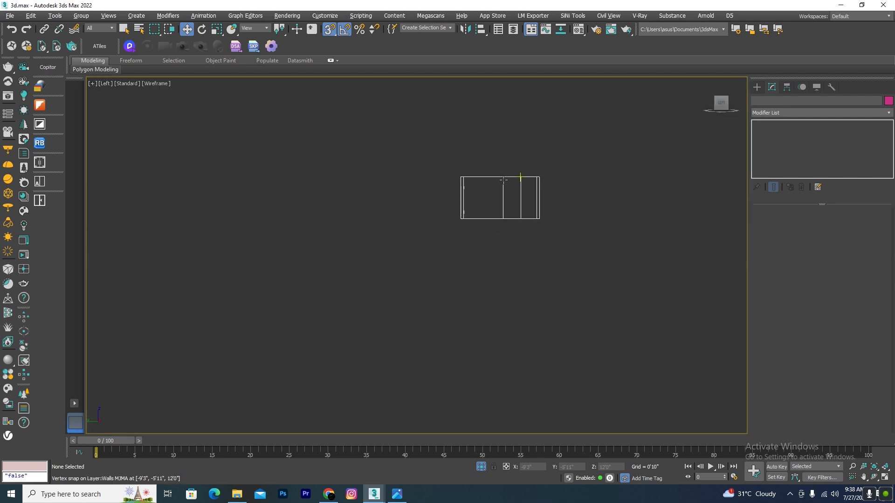
scroll(466, 186, "up", 10)
scroll(418, 197, "down", 5)
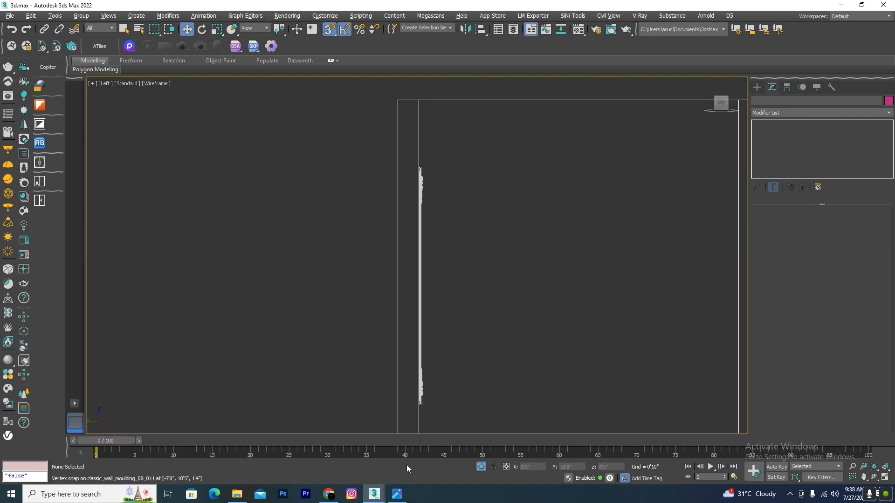
left_click(397, 494)
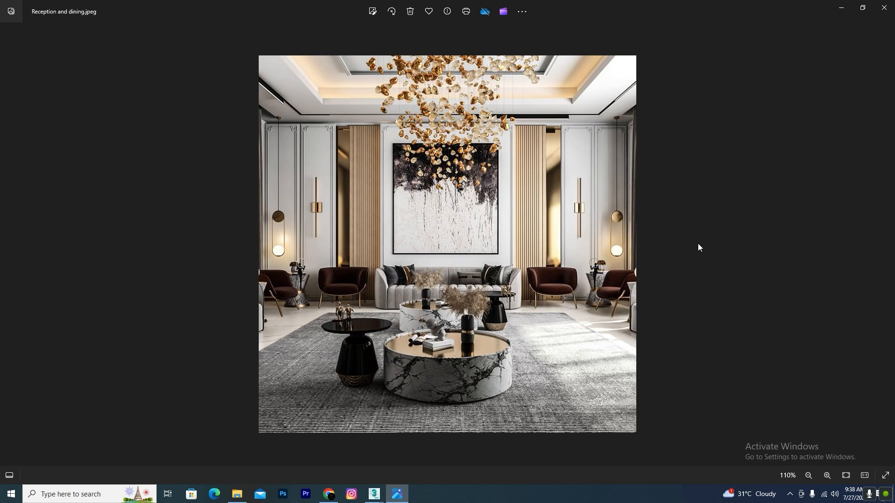
left_click(841, 8)
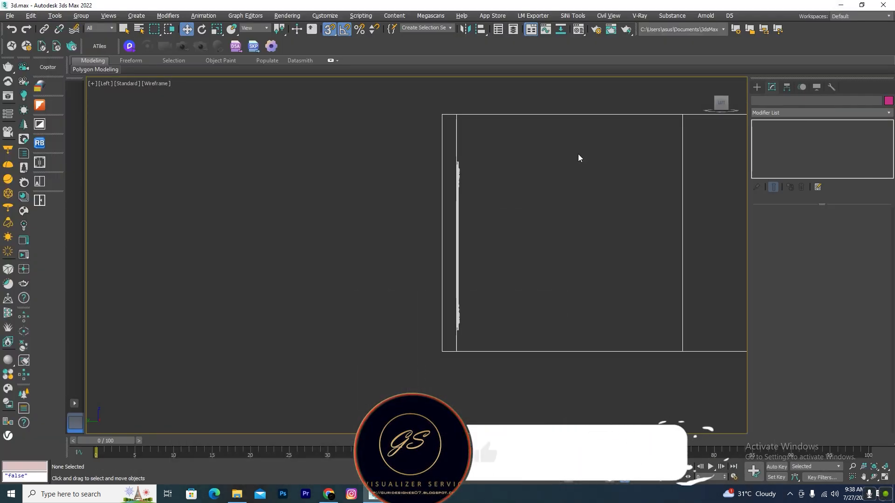
middle_click_drag(500, 280, 553, 262, "alt")
scroll(519, 237, "down", 3)
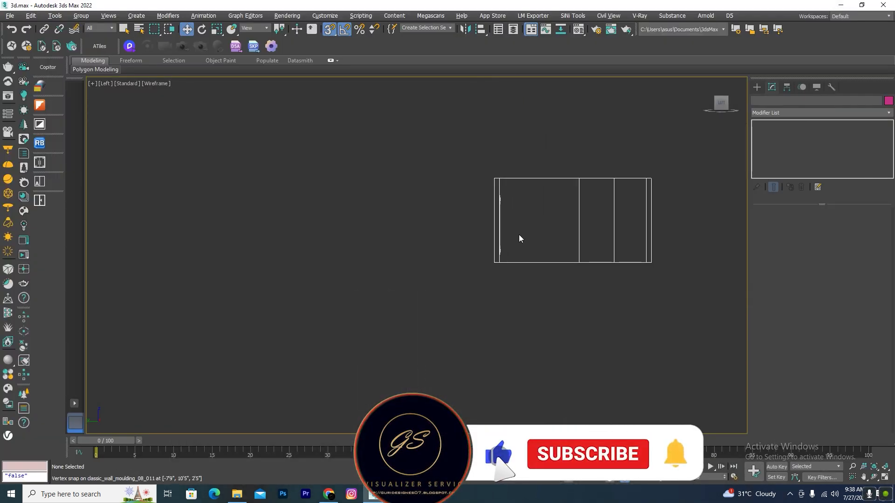
middle_click_drag(519, 238, 498, 261, "alt")
key("F3")
scroll(505, 296, "up", 3)
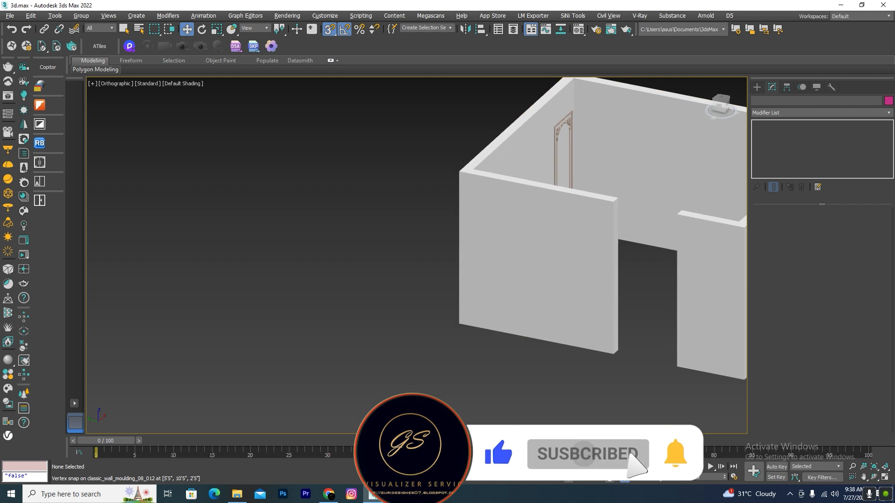
Select the lower vertices of the classic wall moulding in the left wireframe view and move them down to the skirting's top edge
key("l")
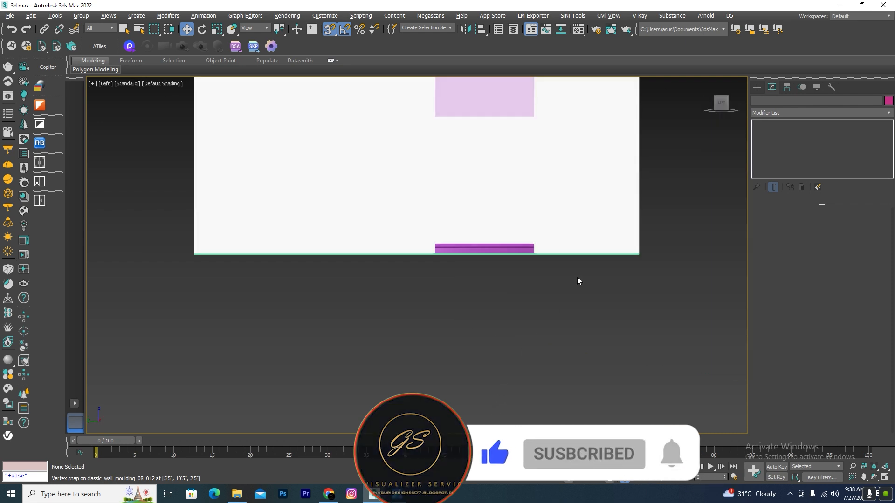
key("F3")
scroll(326, 237, "up", 10)
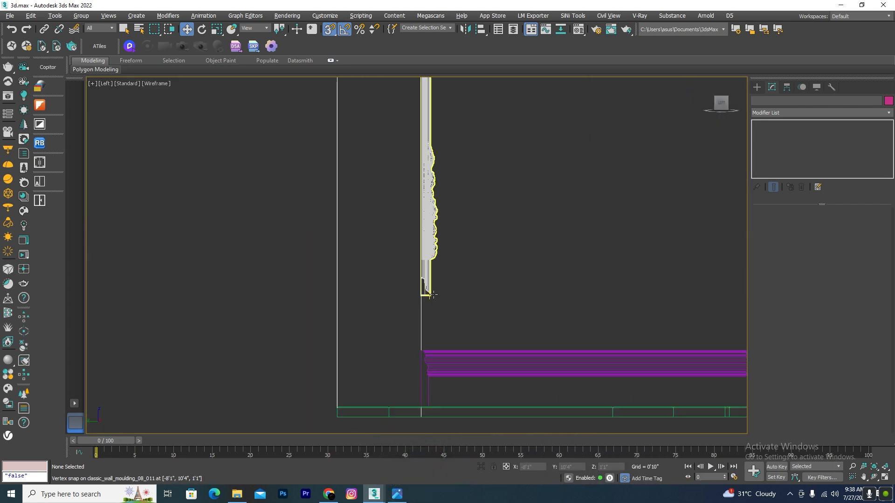
left_click(431, 259)
left_click(796, 223)
key("ctrl+a")
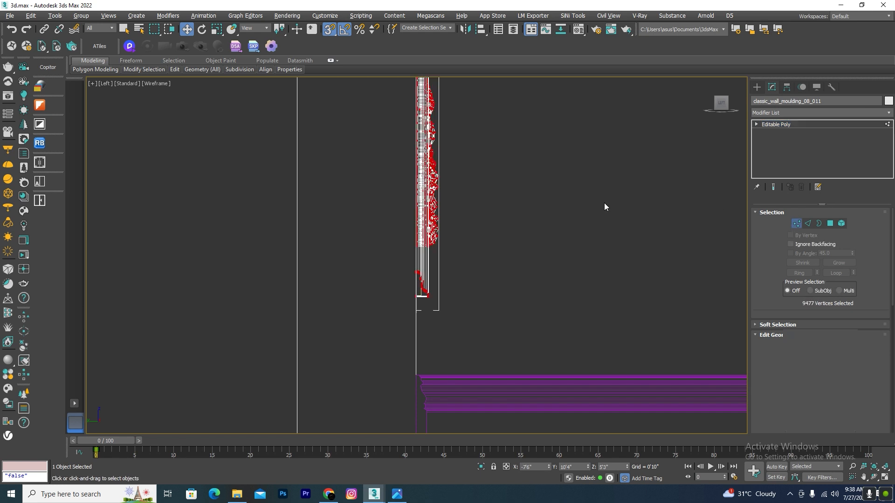
scroll(604, 202, "down", 3)
left_click_drag(466, 258, 467, 258, "ctrl")
scroll(525, 212, "up", 4)
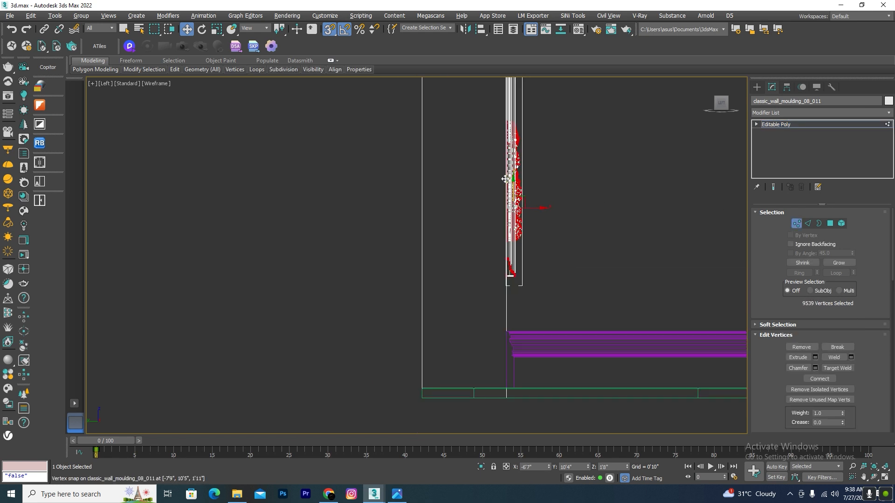
scroll(519, 286, "up", 3)
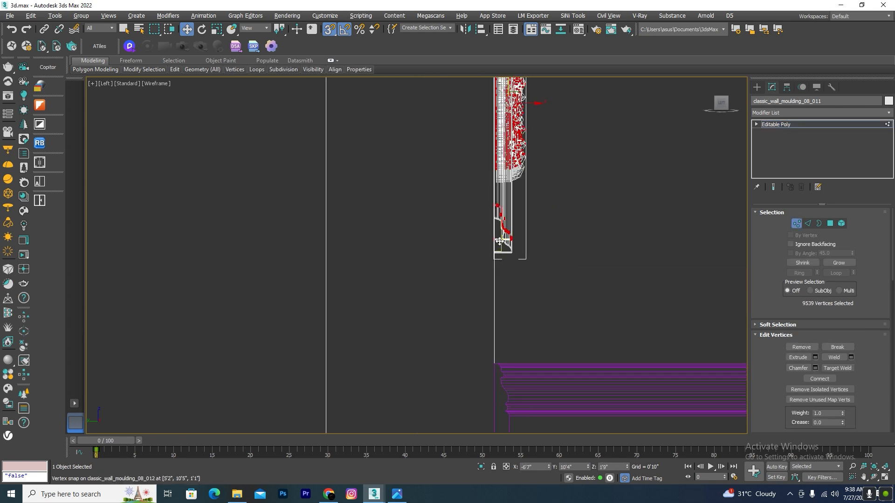
left_click_drag(500, 244, 503, 347)
scroll(511, 317, "up", 5)
scroll(499, 361, "down", 5)
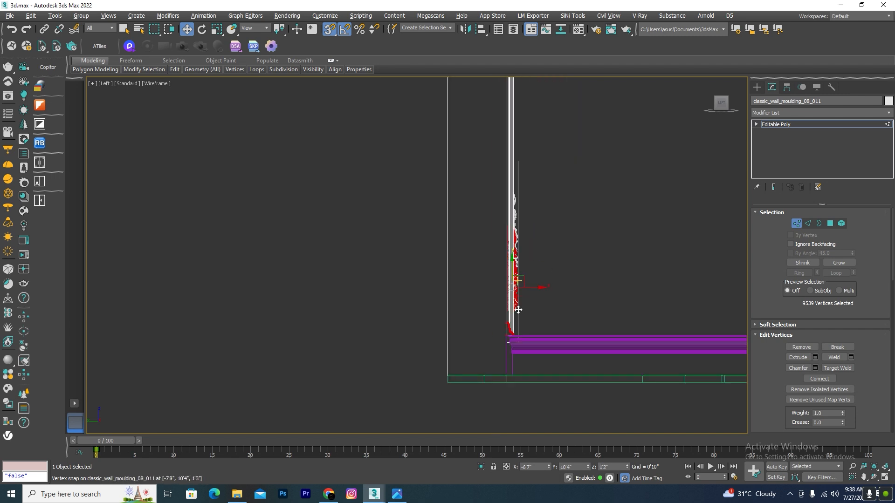
Unhide all objects and move the wall moulding's upper vertices up to the underside of the ceiling cornice
right_click(555, 248)
left_click(574, 196)
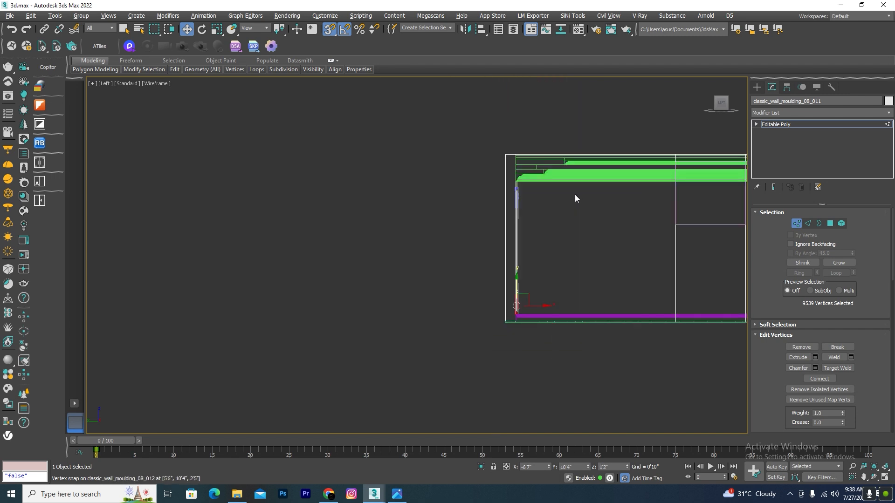
scroll(477, 193, "up", 3)
left_click_drag(471, 241, 358, 363)
scroll(413, 194, "up", 5)
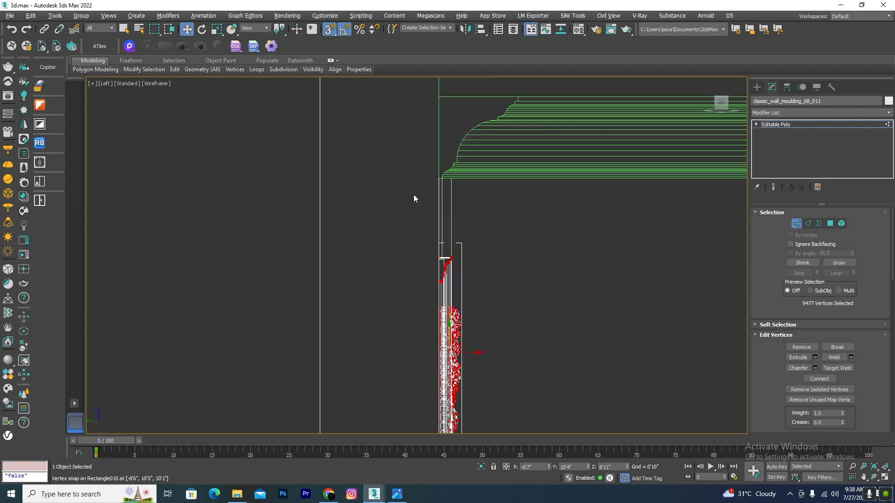
left_click_drag(451, 277, 451, 171)
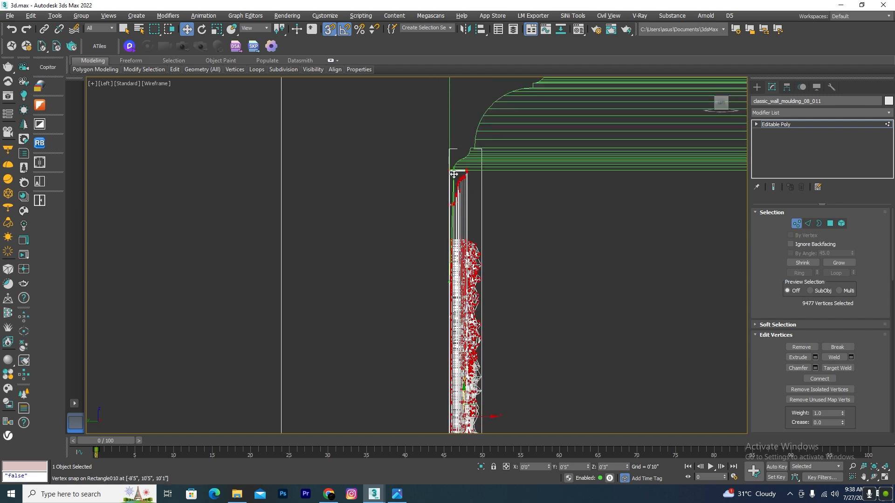
scroll(696, 199, "down", 3)
left_click(794, 225)
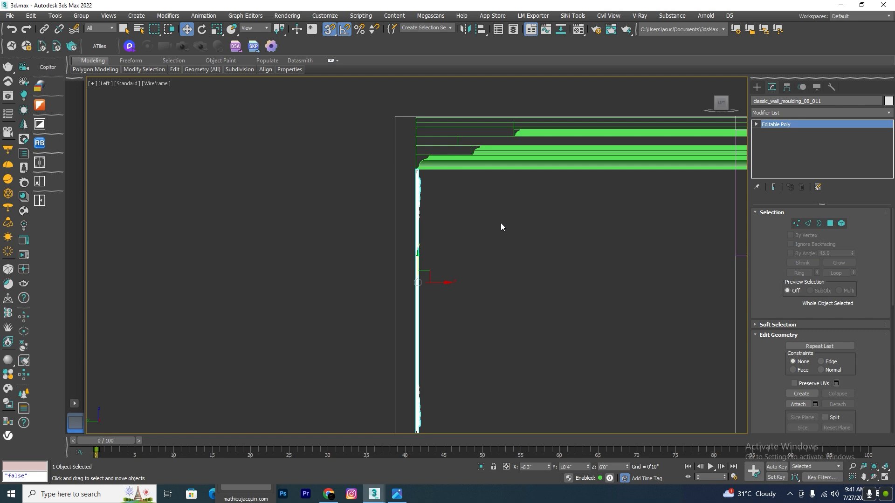
Hide the room's walls and examine how the mouldings and the plain panel meet the ceiling cornice
scroll(423, 193, "down", 3)
mouse_move(513, 266)
middle_mouse_down("alt")
mouse_move(480, 305)
mouse_move(566, 308)
mouse_move(554, 305)
middle_mouse_up("alt")
key("F3")
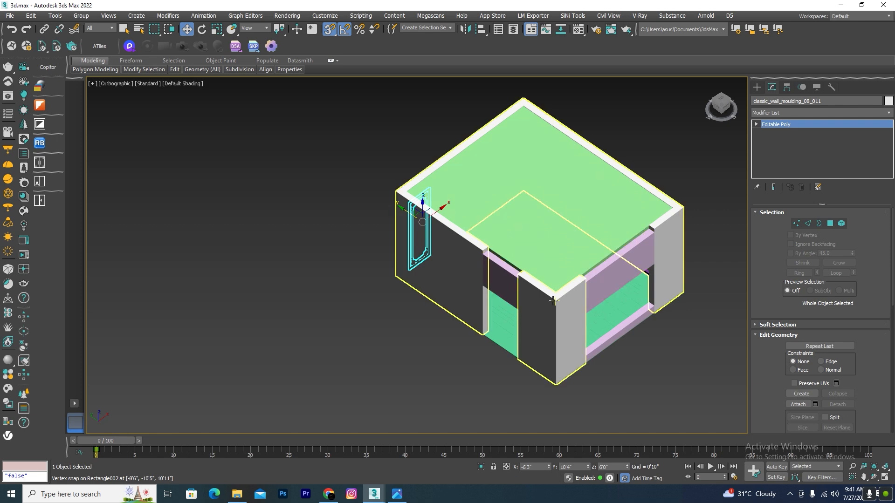
left_click(553, 304)
right_click(552, 304)
left_click(575, 266)
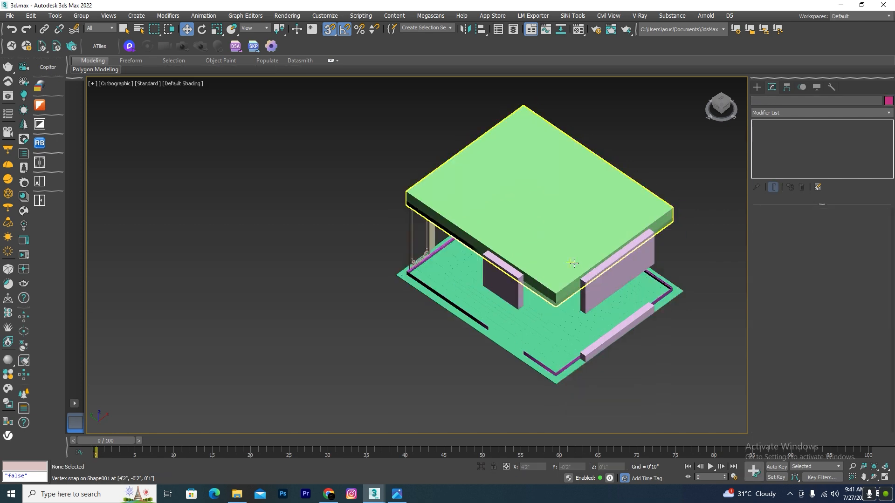
middle_click_drag(582, 310, 468, 262, "alt")
scroll(495, 237, "up", 10)
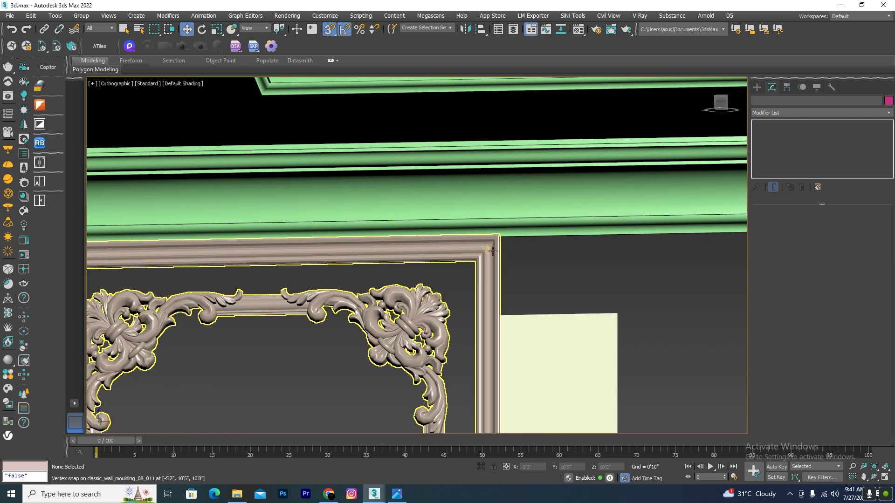
scroll(494, 237, "down", 12)
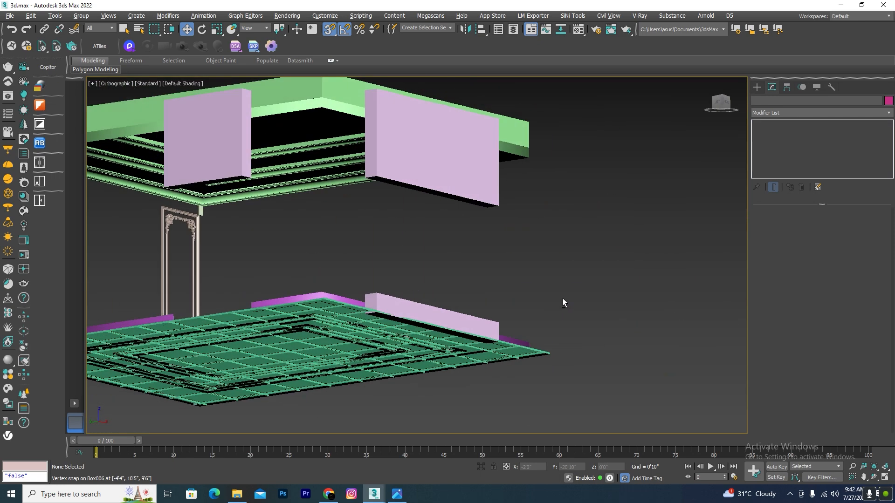
scroll(371, 270, "up", 6)
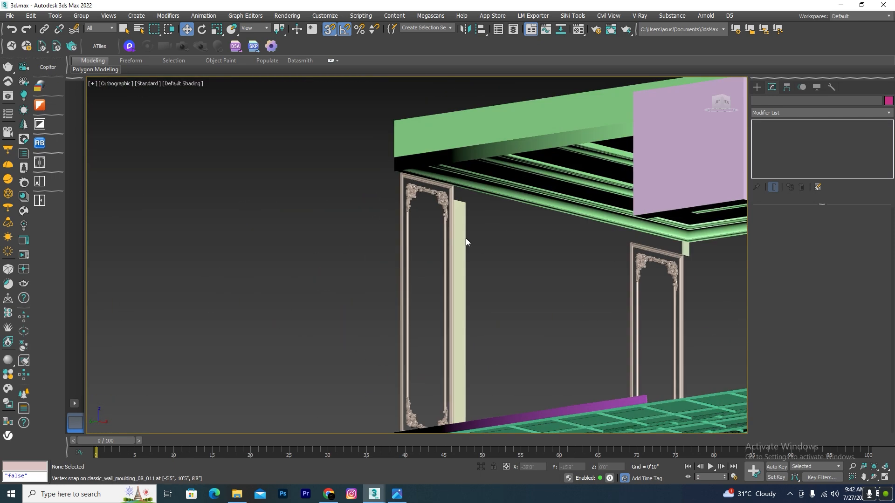
Convert the plain panel box beside the moulding to an Editable Poly
left_click(462, 238)
key("l")
scroll(486, 238, "down", 6)
key("F3")
scroll(432, 224, "up", 6)
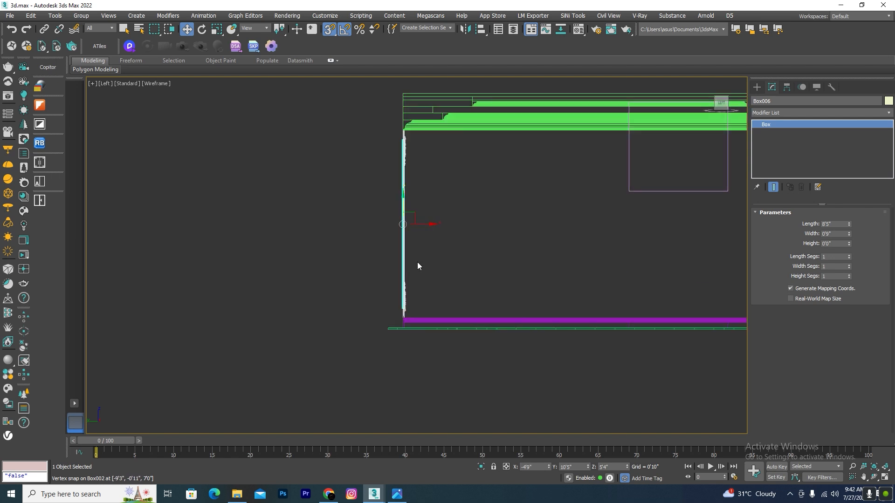
scroll(388, 300, "up", 4)
right_click(466, 213)
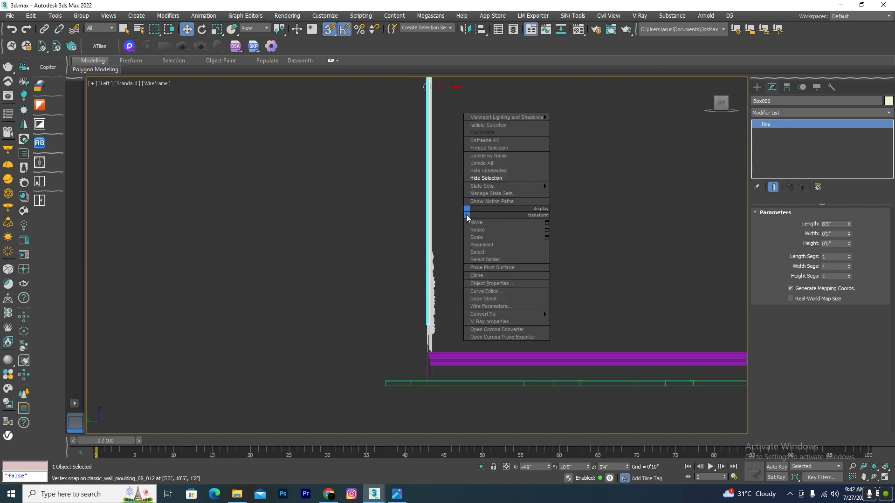
mouse_move(547, 315)
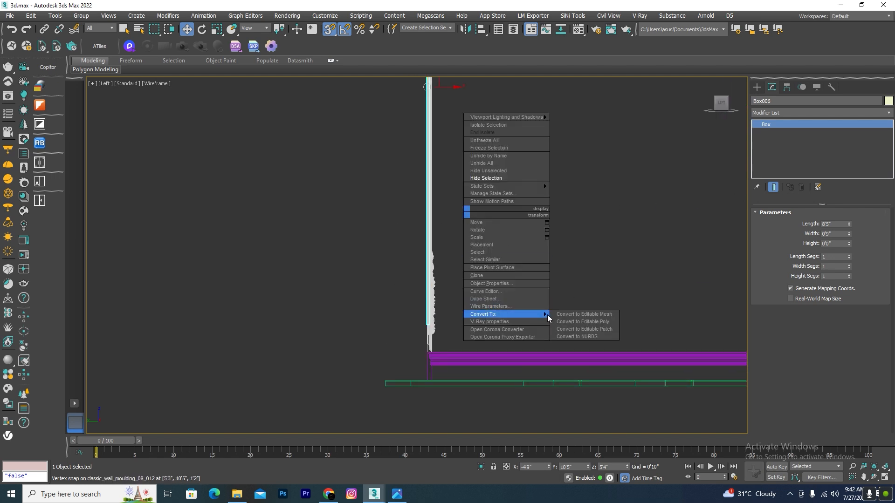
left_click(606, 321)
Extend the plain panel by moving its bottom vertices down to the skirting and its top vertices up to the ceiling cornice
left_click(796, 224)
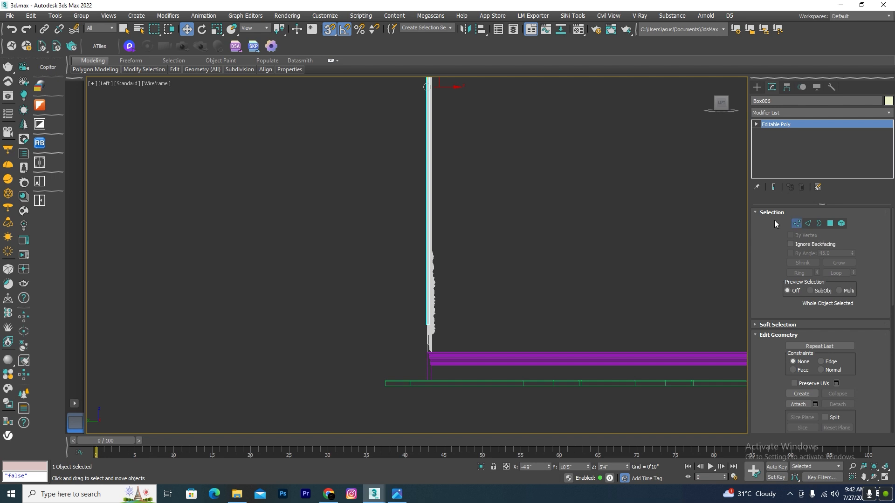
scroll(435, 353, "up", 3)
left_click_drag(480, 286, 413, 328)
scroll(405, 291, "up", 3)
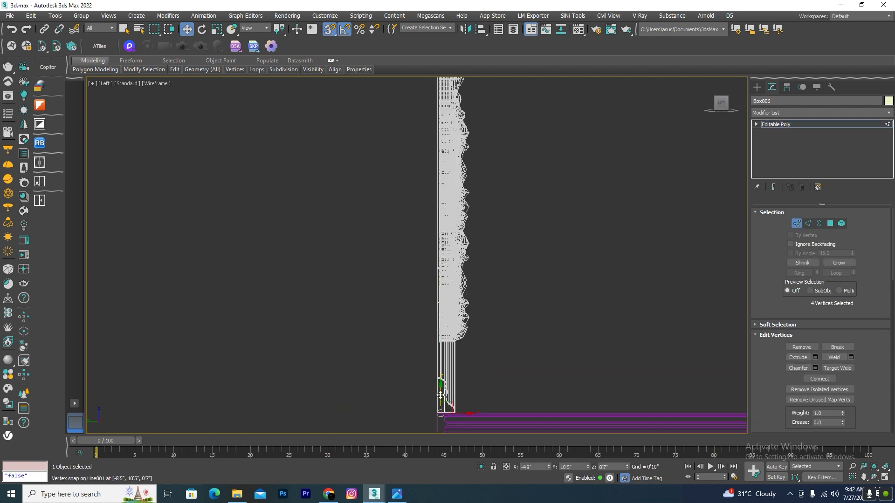
scroll(512, 311, "down", 8)
scroll(502, 205, "up", 3)
scroll(516, 252, "up", 4)
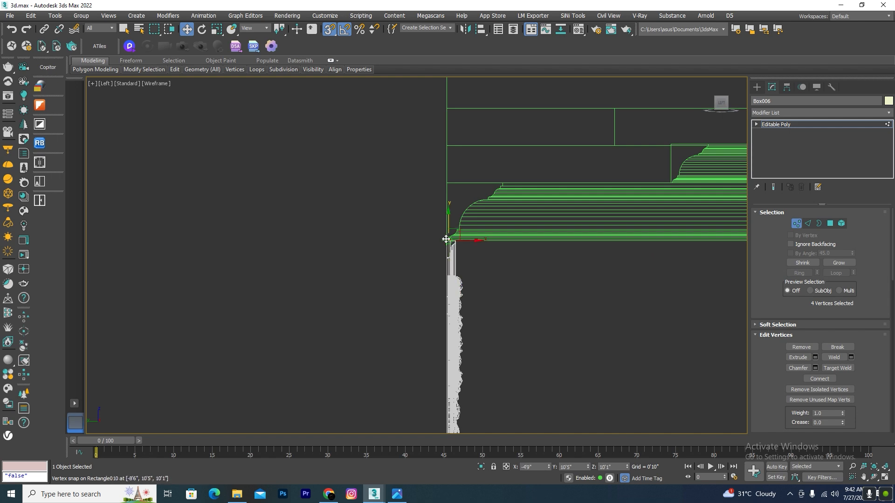
Finish editing the panel's vertices and unhide all objects in the scene
scroll(567, 275, "down", 8)
mouse_move(618, 303)
middle_mouse_down("alt")
mouse_move(626, 345)
mouse_move(557, 298)
mouse_move(609, 334)
middle_mouse_up("alt")
key("F3")
scroll(558, 298, "up", 3)
scroll(558, 298, "down", 3)
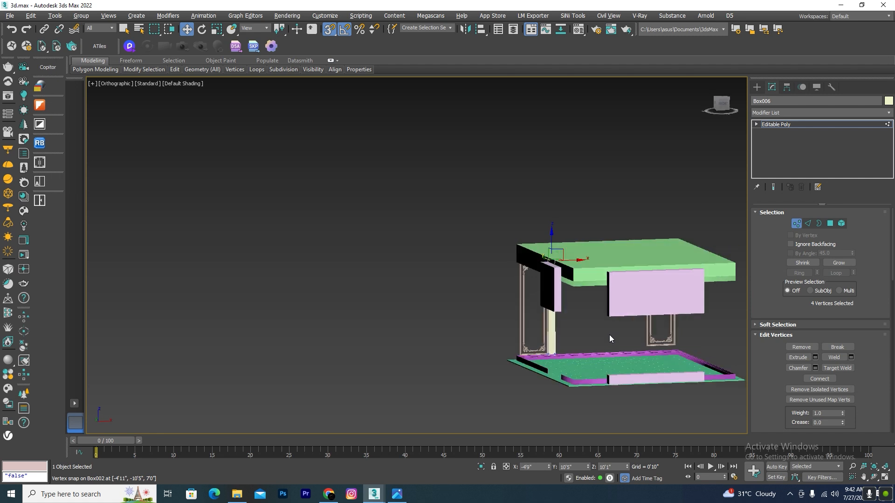
left_click(797, 223)
scroll(499, 246, "down", 5)
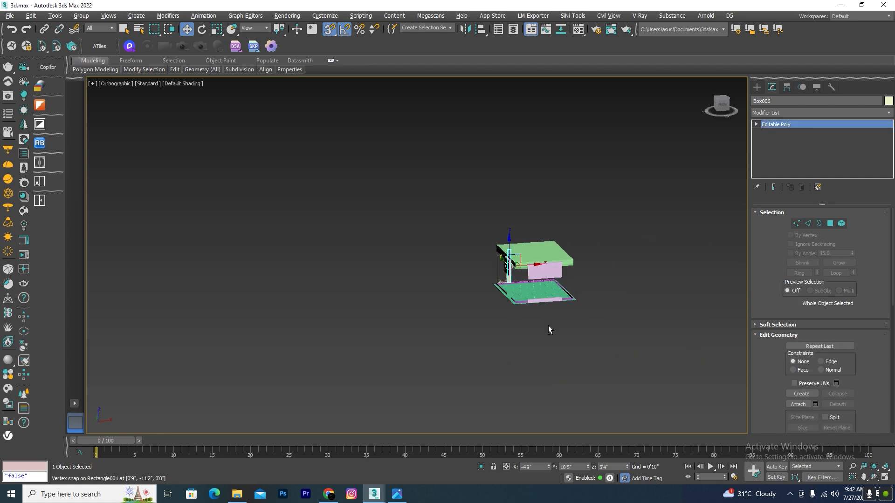
right_click(553, 339)
left_click(564, 290)
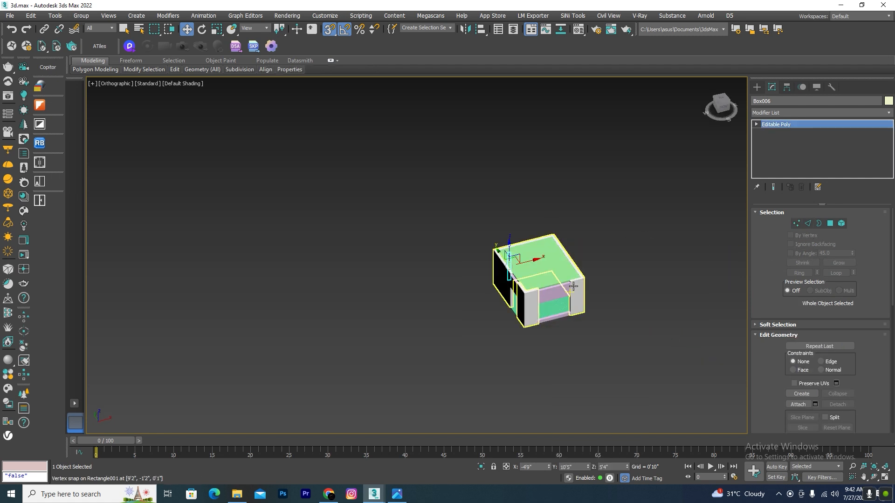
Hide the ceiling group so the interior of the room can be reached from above
left_click(555, 268)
right_click(556, 268)
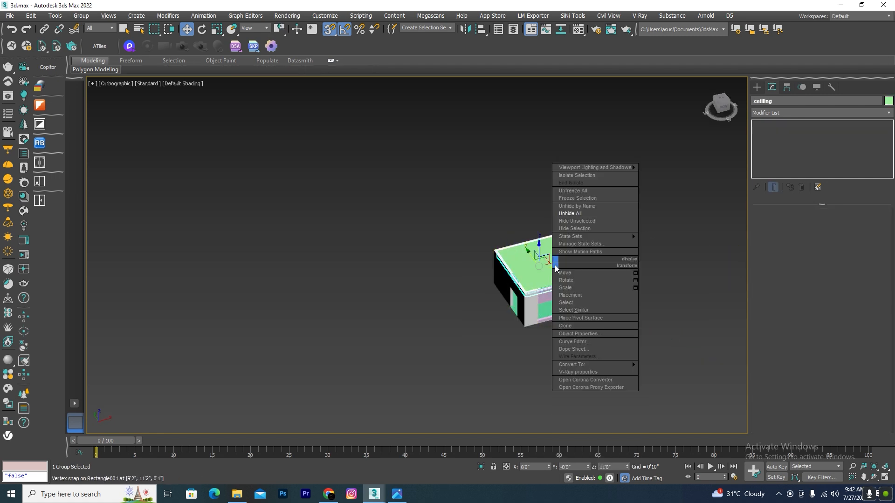
left_click(573, 228)
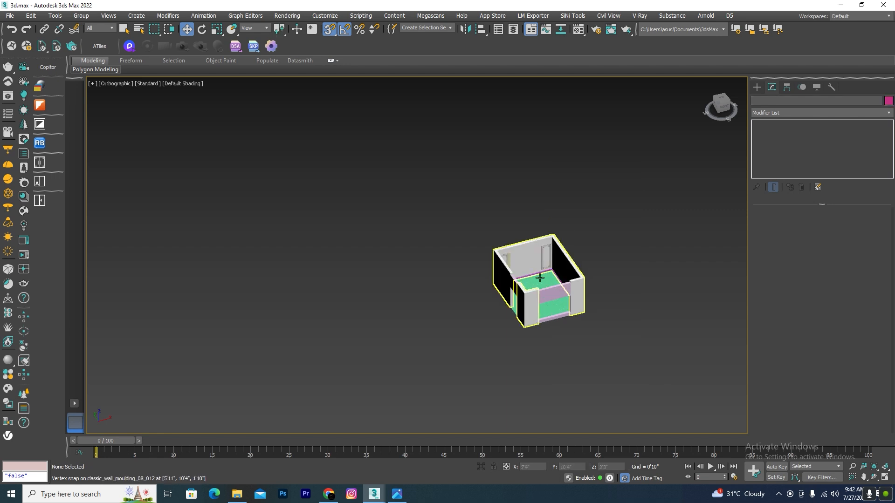
Raise the top vertices of the lintel boxes above the door and window openings to the top of the walls
scroll(550, 284, "up", 5)
left_click(536, 316)
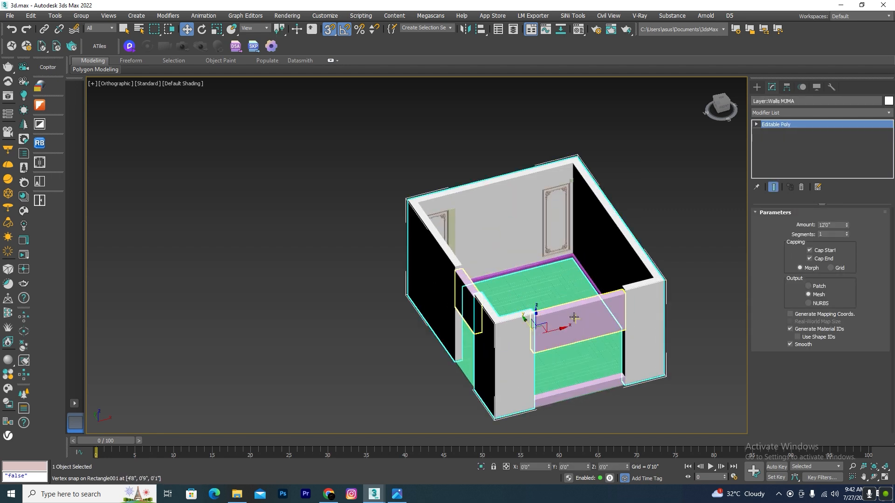
left_click(796, 224)
key("l")
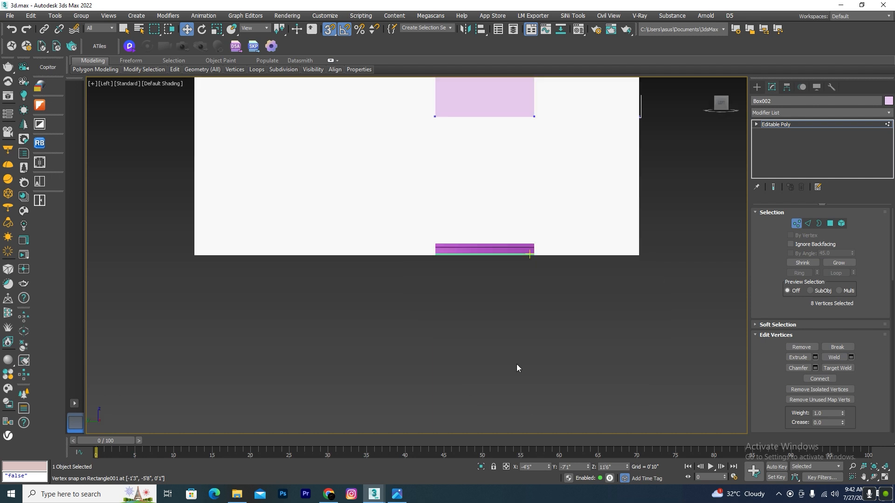
scroll(517, 365, "down", 5)
scroll(457, 229, "up", 5)
key("F3")
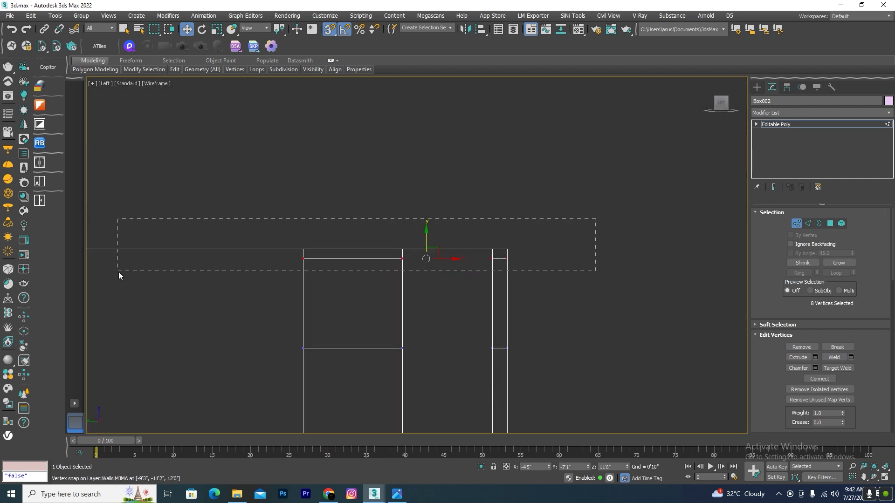
left_click_drag(425, 239, 507, 250)
scroll(559, 251, "down", 6)
middle_click_drag(558, 251, 537, 319, "alt")
key("F3")
scroll(574, 352, "up", 4)
left_click(574, 351)
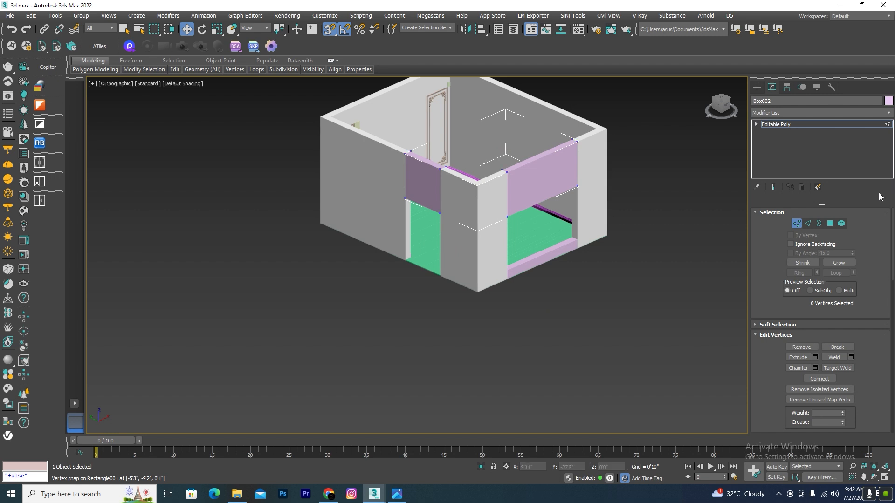
left_click(795, 224)
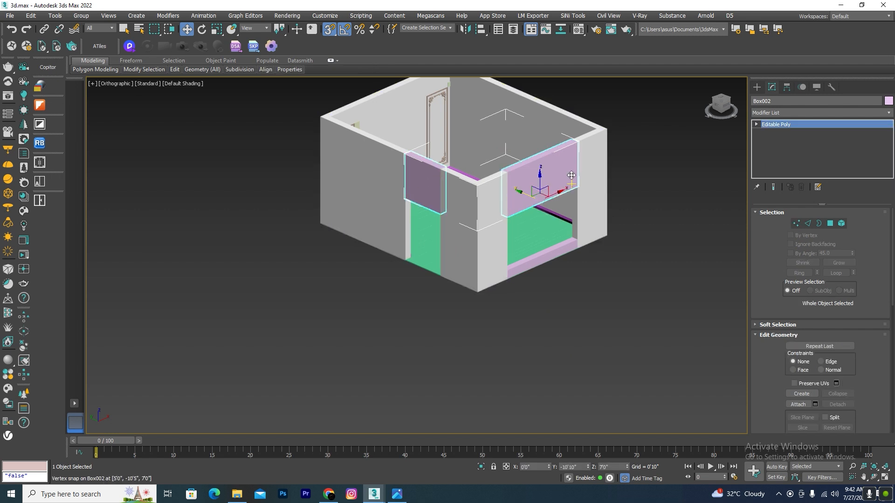
Attach the room's walls to the lintel object so they form a single Editable Poly
left_click(798, 404)
left_click(592, 228)
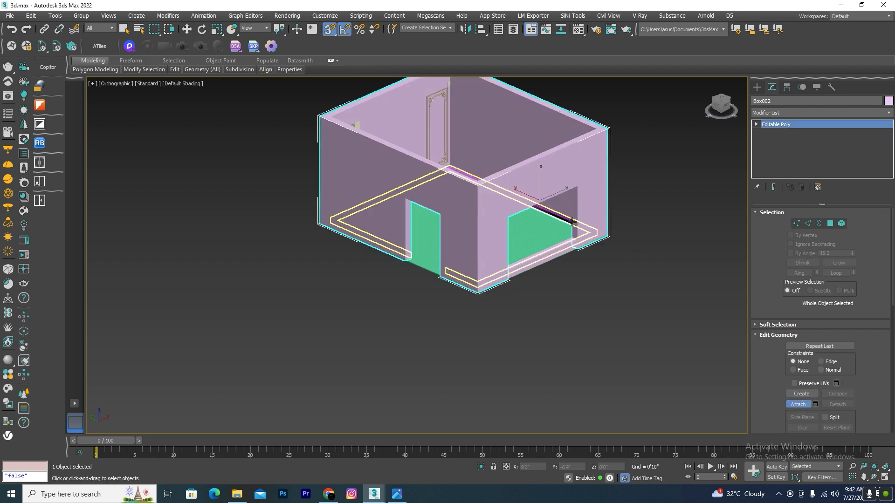
key("w")
left_click(581, 298)
left_click(572, 166)
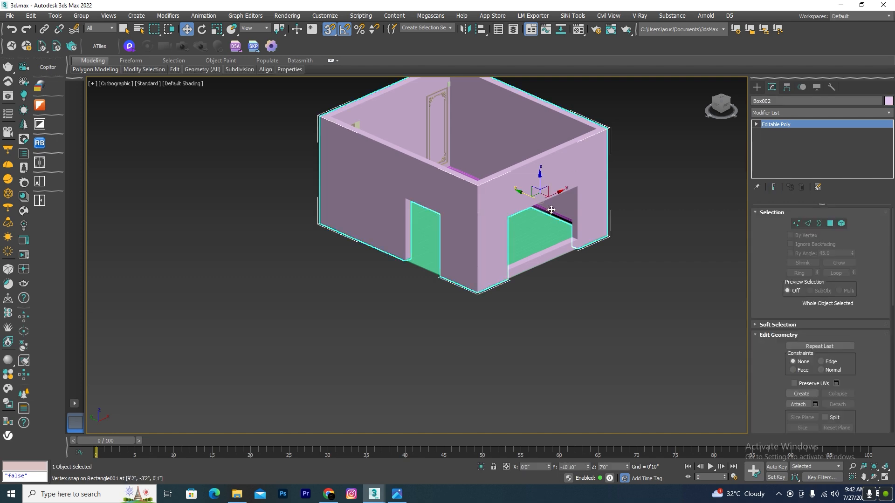
middle_click_drag(599, 184, 563, 261, "alt")
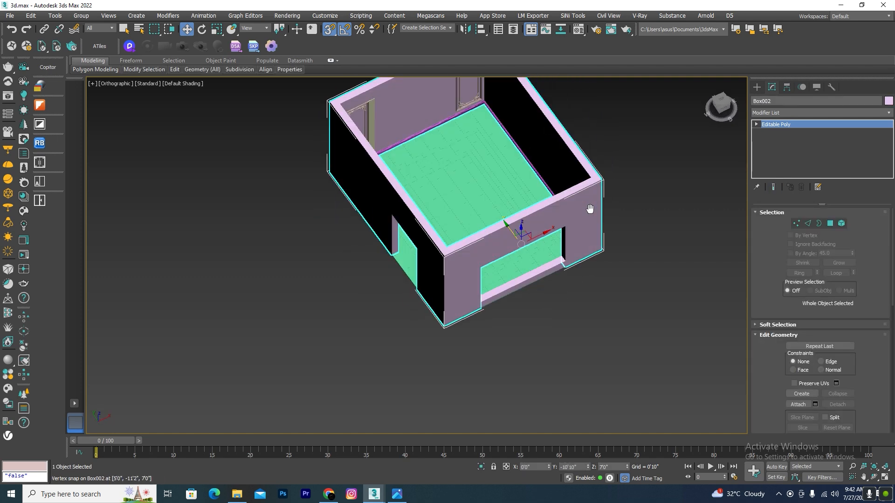
left_click(571, 362)
Delete the small leftover box at the upper corner of the right-hand wall moulding
scroll(572, 206, "up", 5)
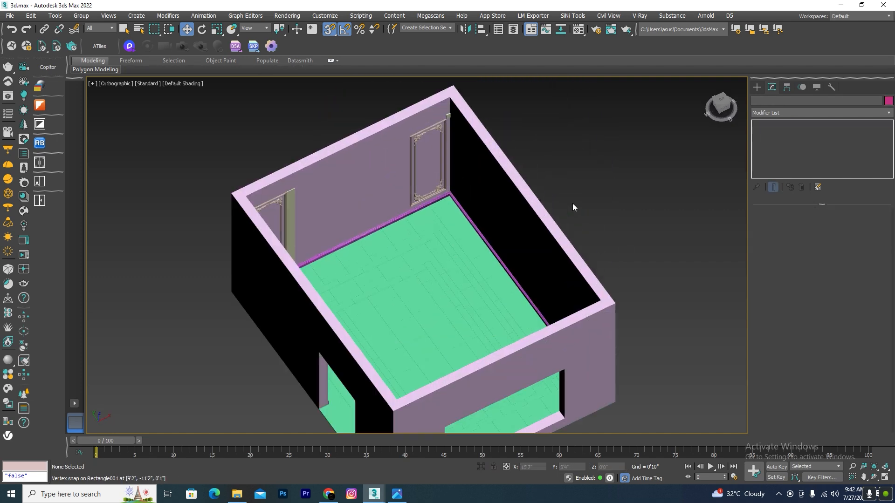
scroll(445, 106, "up", 8)
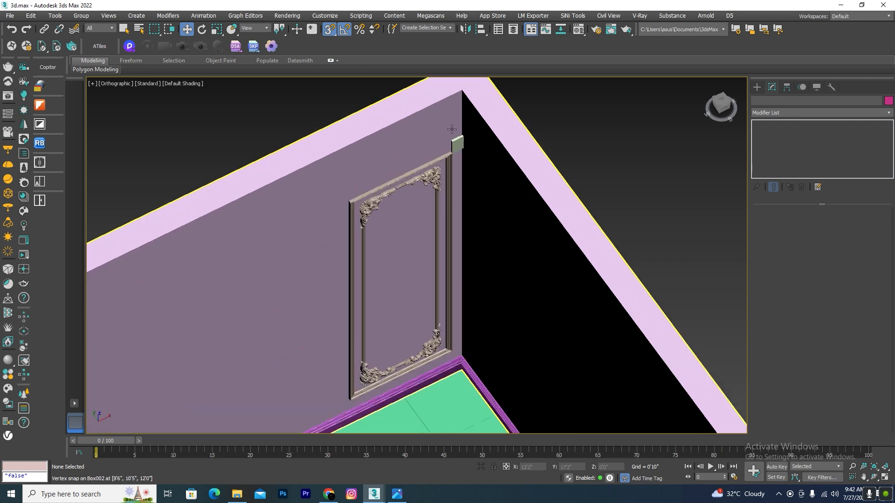
left_click(461, 147)
key("Delete")
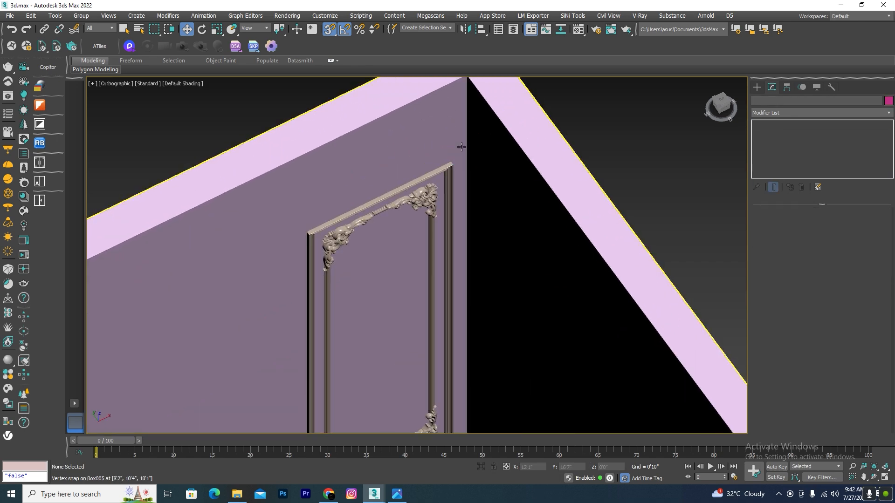
scroll(587, 187, "down", 8)
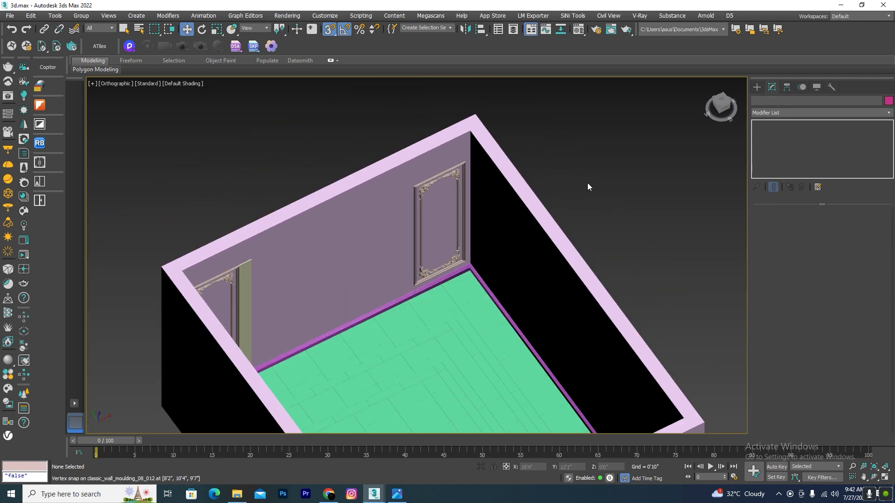
Isolate the walls and try covering their outer outline from above with a flat box about 24'8" long and 18'6" wide
key("t")
scroll(559, 154, "down", 6)
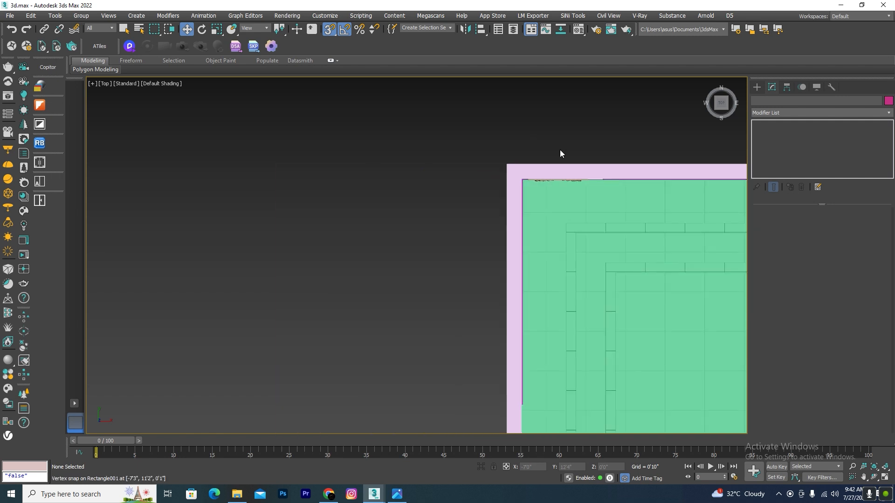
scroll(539, 278, "up", 3)
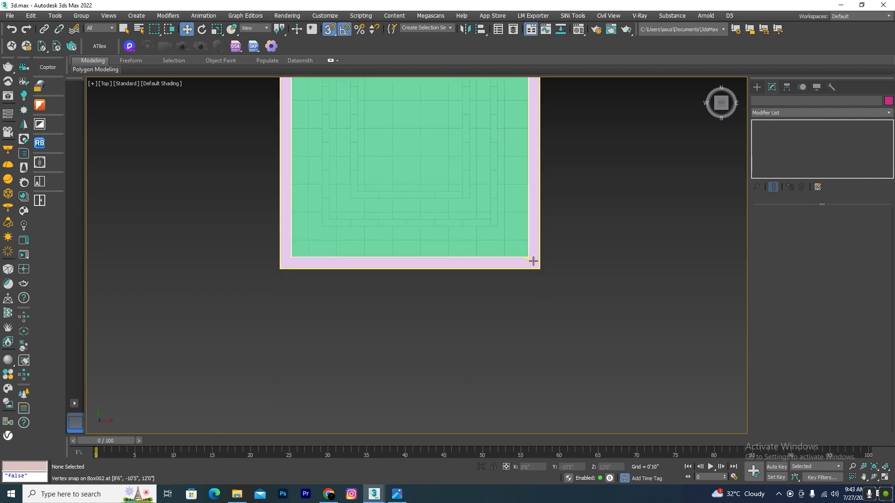
left_click(536, 266)
left_click(481, 467)
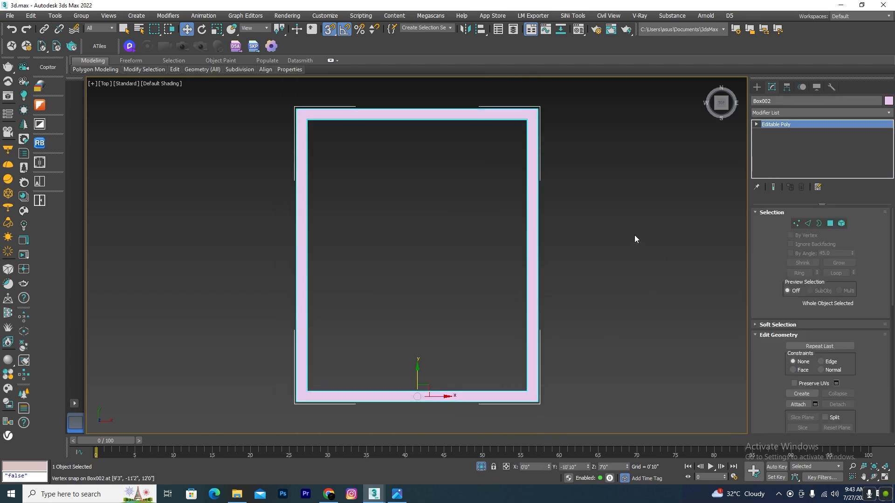
left_click(756, 88)
left_click(786, 150)
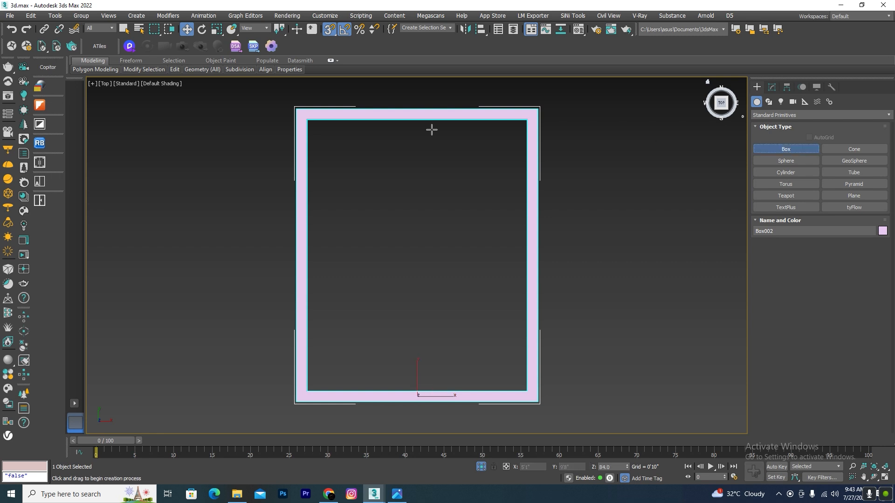
left_click_drag(298, 112, 540, 401)
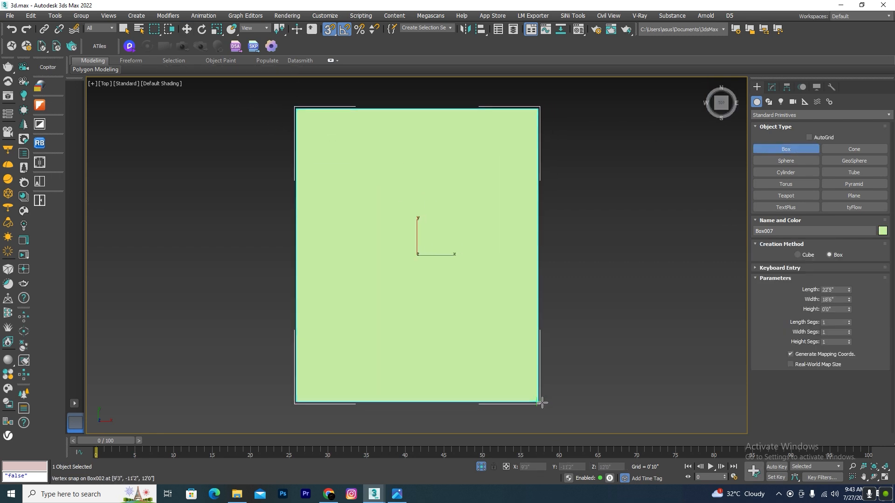
left_click(541, 402)
key("w")
left_click(778, 86)
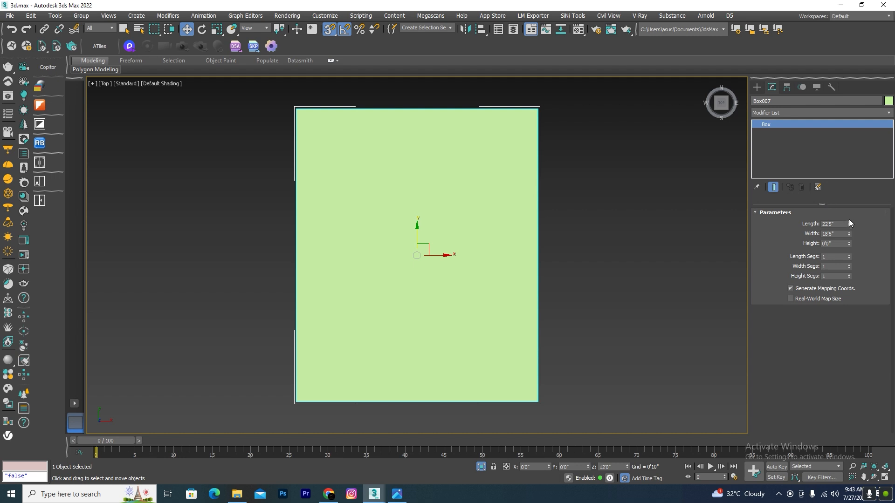
mouse_move(848, 223)
left_mouse_down()
mouse_move(845, 202)
mouse_move(849, 216)
left_mouse_up()
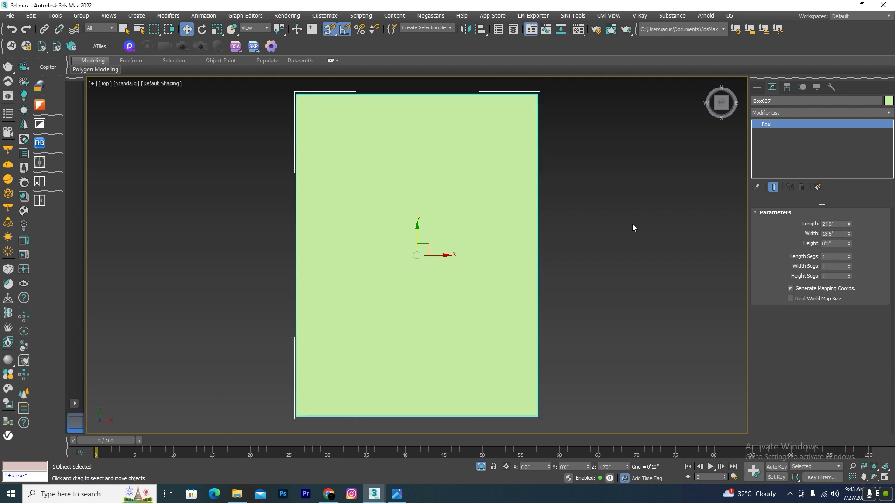
Delete the trial box over the walls and end the isolation of the walls
key("Delete")
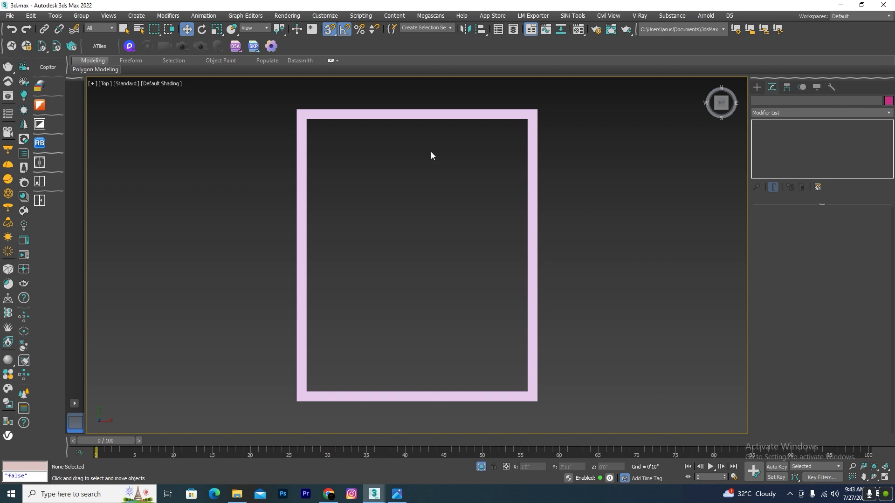
scroll(445, 263, "down", 2)
middle_click_drag(445, 264, 472, 219, "alt")
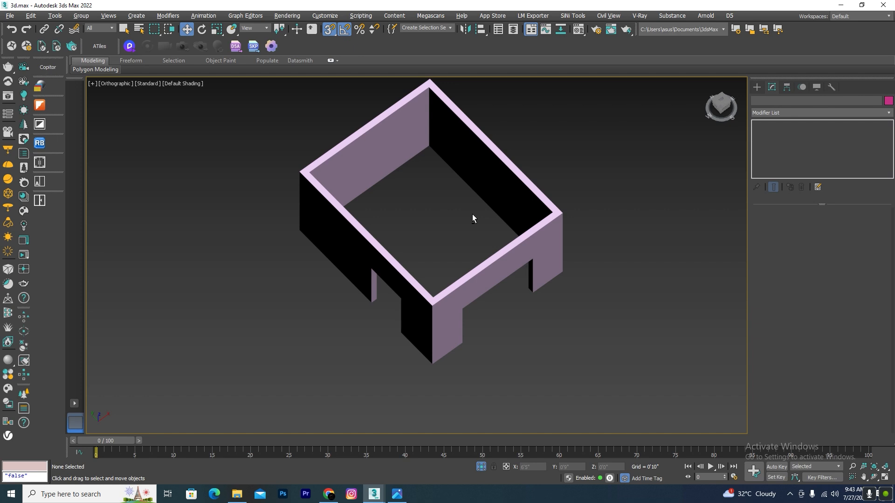
left_click(481, 467)
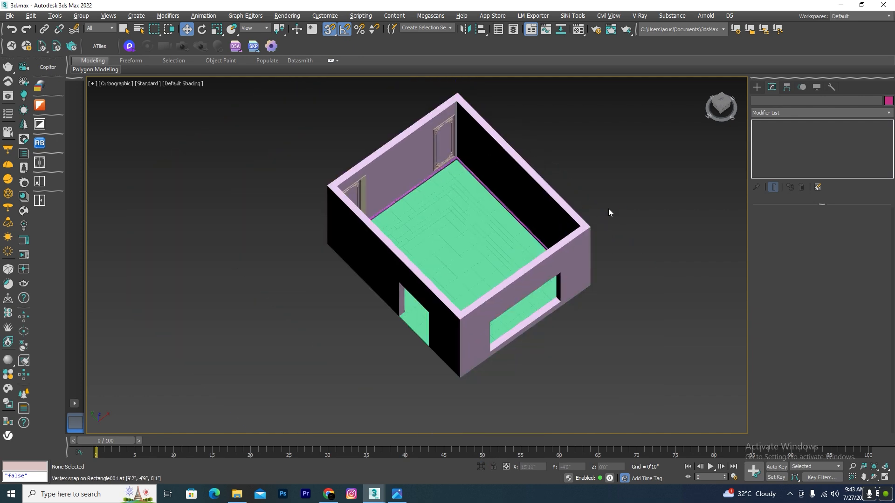
Clone the plain panel along the feature wall to just beside the right-hand moulding
scroll(386, 158, "up", 5)
left_click(332, 235)
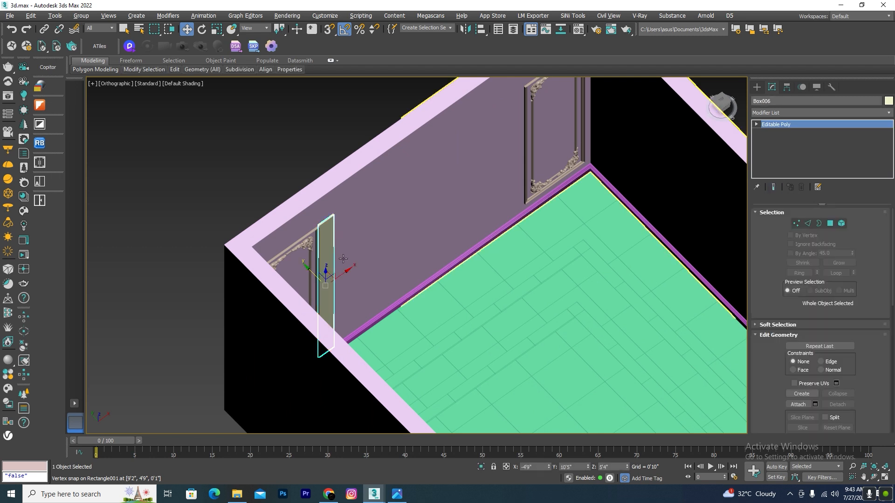
left_click_drag(343, 273, 529, 140, "shift")
left_click(457, 286)
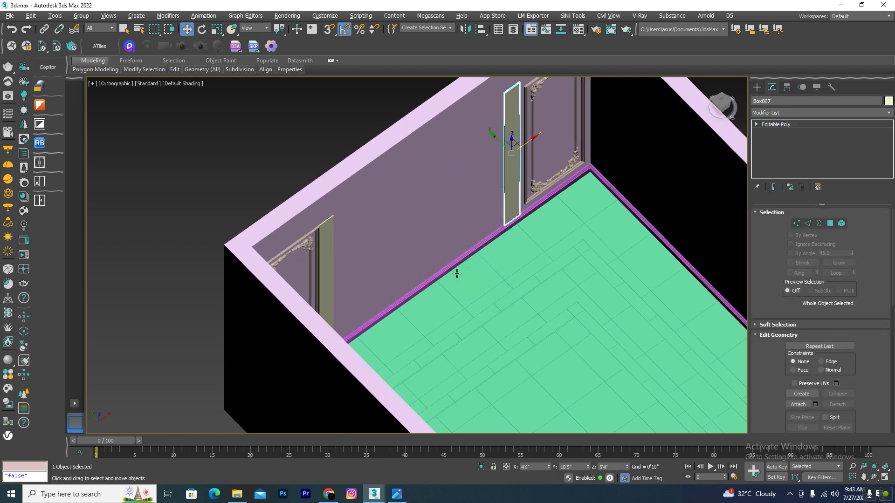
Move the copied plain panel along the wall with vertex snapping so its edge meets the right-hand moulding's outer edge
key("t")
key("F3")
scroll(342, 237, "down", 5)
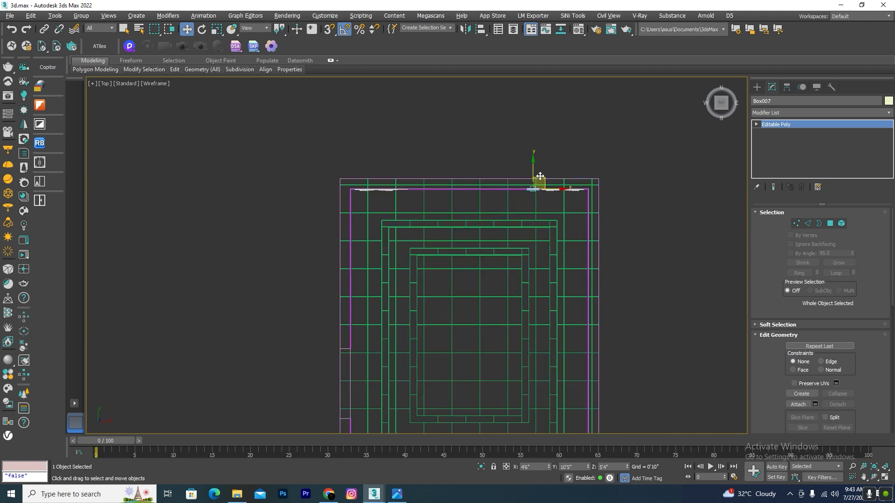
scroll(510, 249, "up", 10)
key("s")
scroll(508, 218, "down", 2)
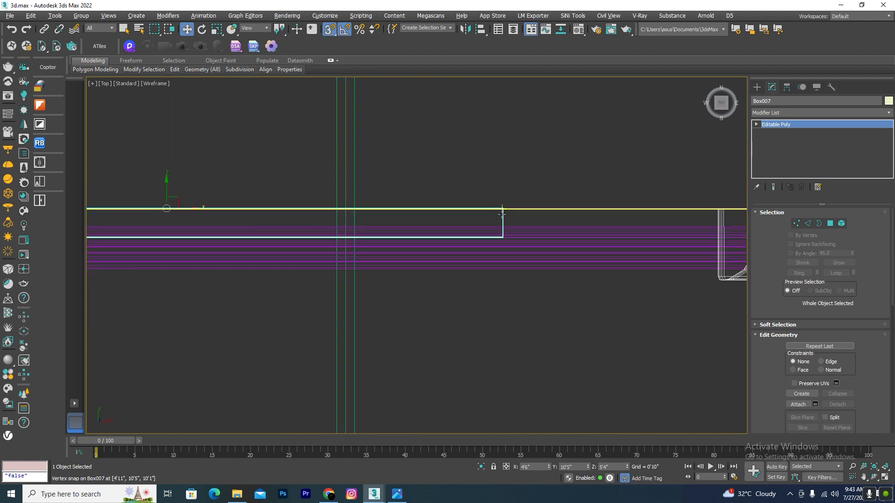
scroll(502, 213, "up", 3)
left_click_drag(502, 213, 625, 213)
scroll(539, 212, "down", 3)
scroll(601, 210, "up", 3)
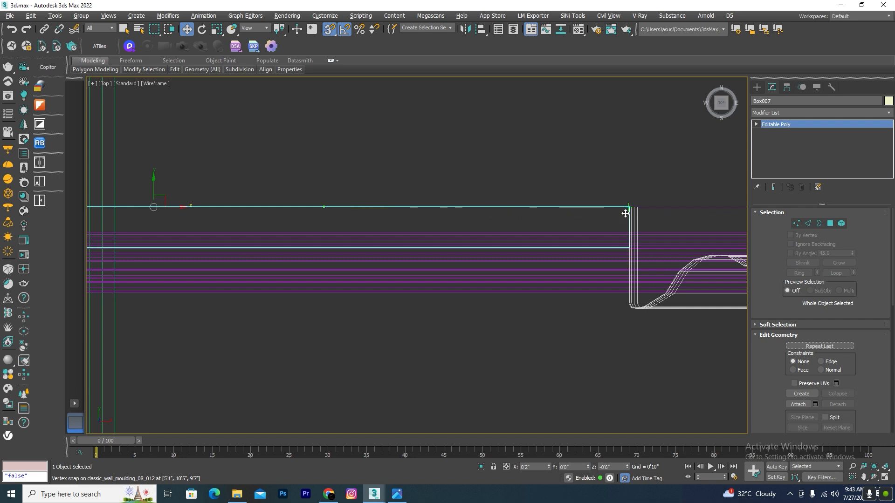
Raise the right-hand moulding's top vertices to the height of the adjacent plain panel's top edge
key("l")
scroll(550, 145, "down", 6)
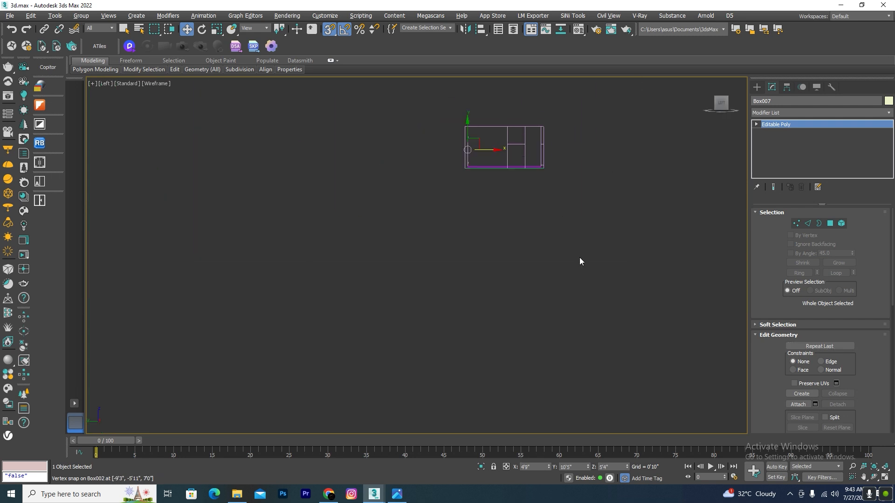
left_click(580, 257)
scroll(475, 140, "up", 10)
scroll(466, 130, "down", 2)
key("f")
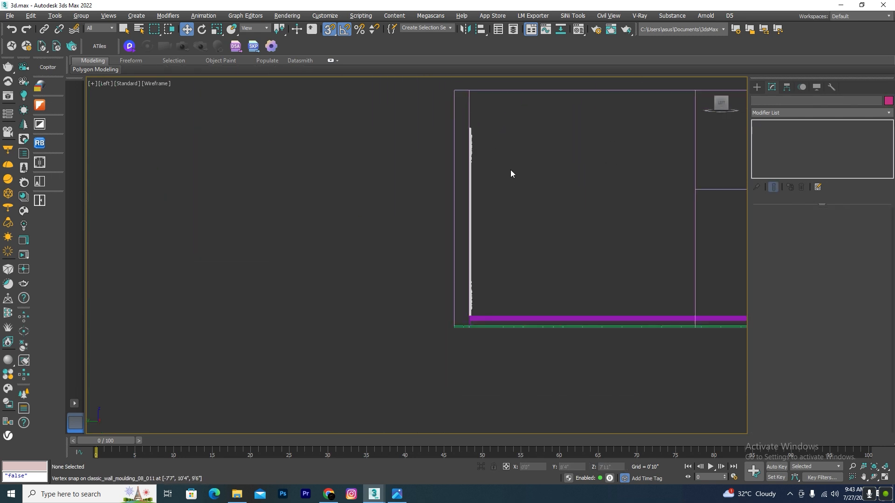
scroll(510, 169, "down", 3)
scroll(494, 138, "down", 3)
scroll(494, 139, "up", 8)
left_click(533, 213)
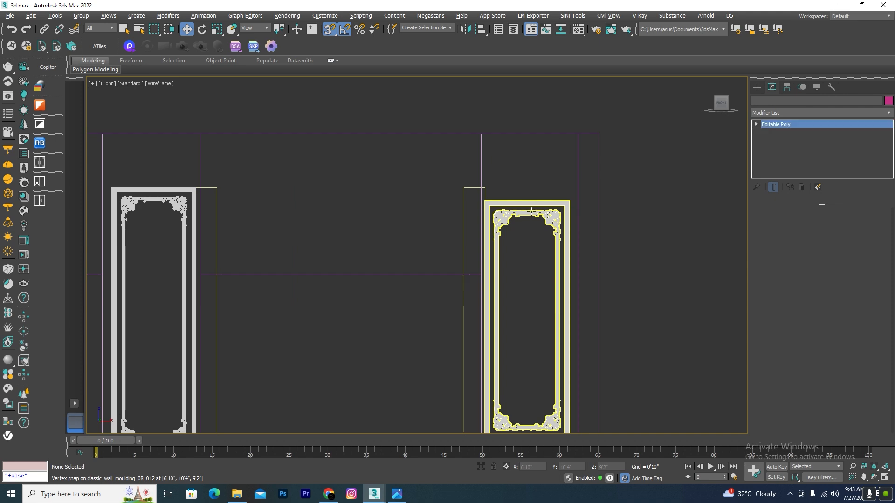
left_click(796, 223)
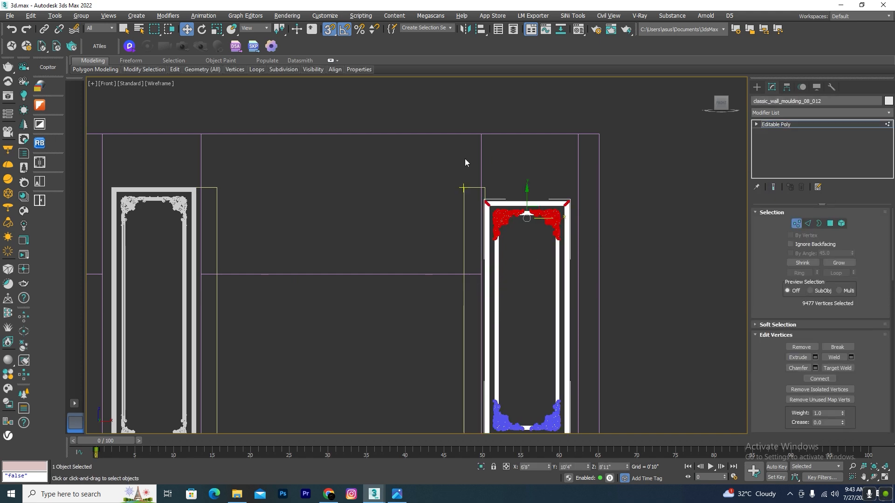
scroll(465, 160, "up", 6)
left_click_drag(422, 181, 427, 135)
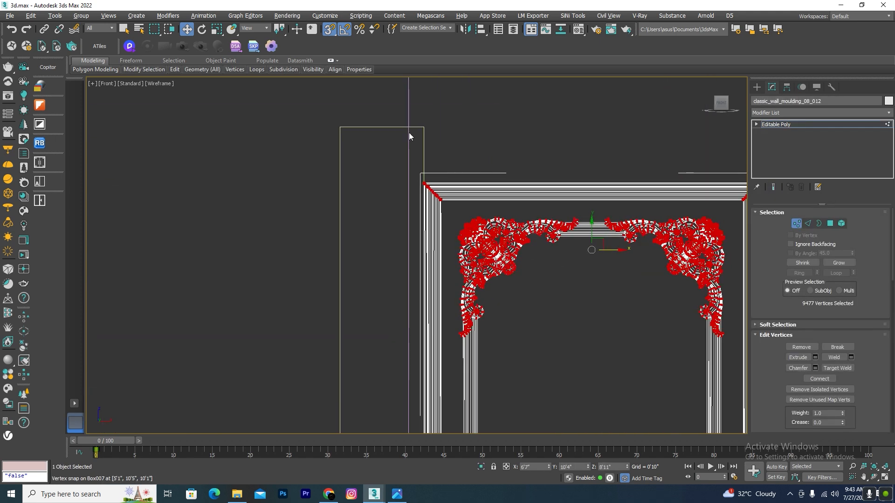
scroll(409, 136, "down", 2)
left_click_drag(544, 193, 425, 131)
scroll(476, 106, "down", 6)
Fit the right-hand moulding's bottom vertices to the top of the skirting
left_click_drag(580, 145, 415, 272)
scroll(487, 183, "up", 5)
scroll(371, 272, "up", 3)
scroll(476, 187, "down", 6)
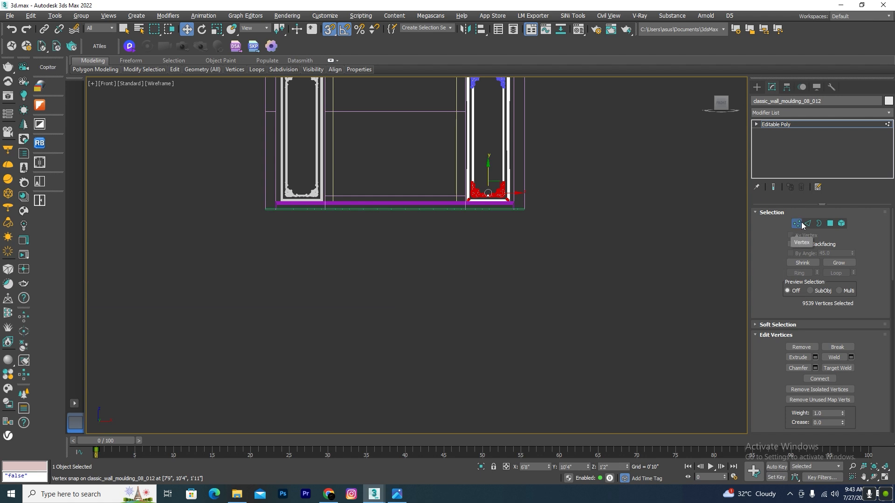
Finish the vertex editing of the right-hand moulding and bring up the Reception and dining reference image
left_click(801, 224)
scroll(524, 221, "down", 3)
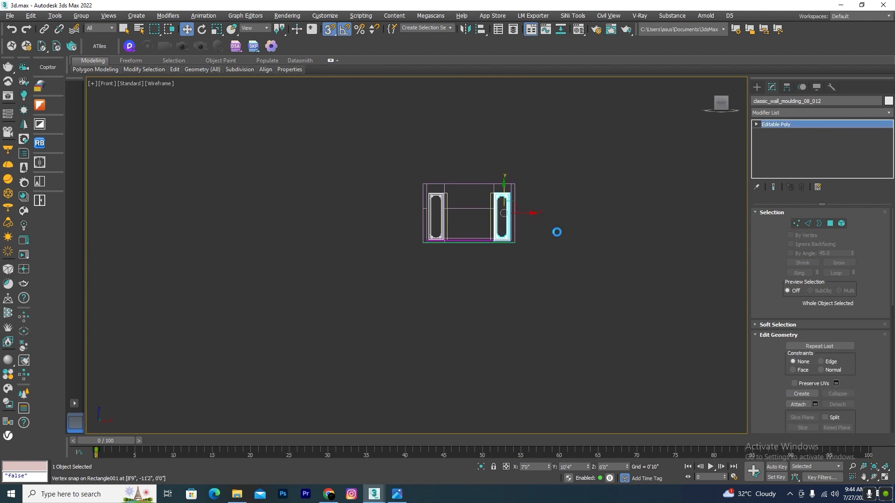
left_click(397, 494)
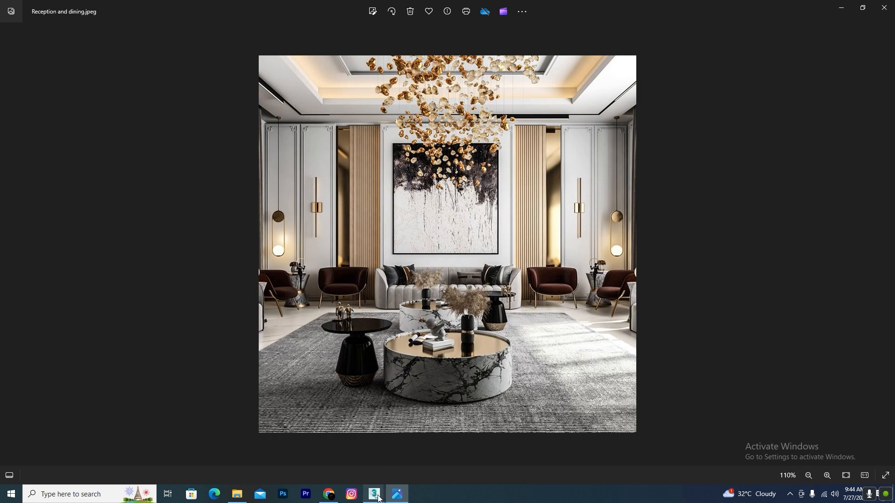
Switch to the Untitled 3ds Max scene and examine the wood panel profiles in perspective, top and orthographic views
mouse_move(379, 497)
left_click(455, 454)
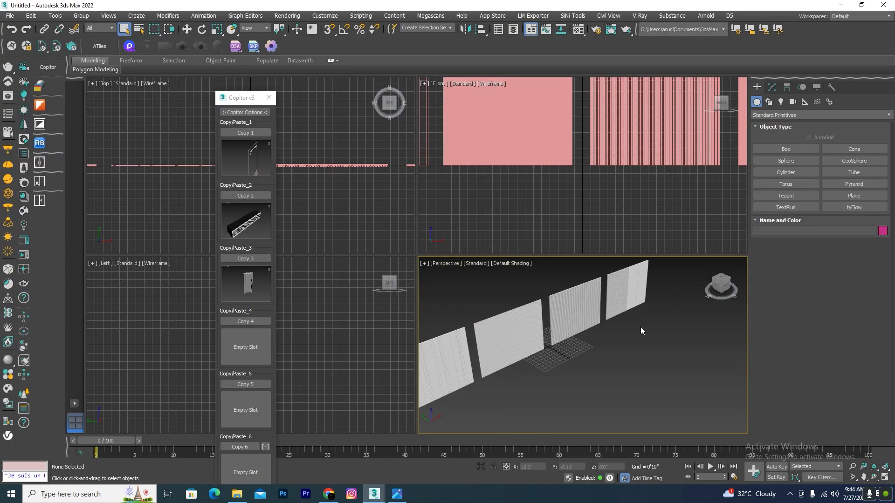
key("alt+w")
scroll(659, 258, "down", 6)
middle_click_drag(658, 258, 586, 237, "alt")
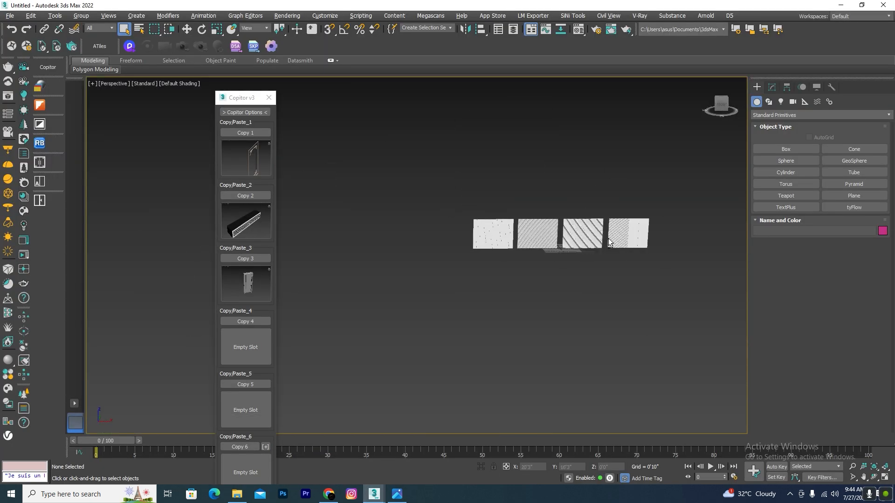
scroll(584, 237, "up", 6)
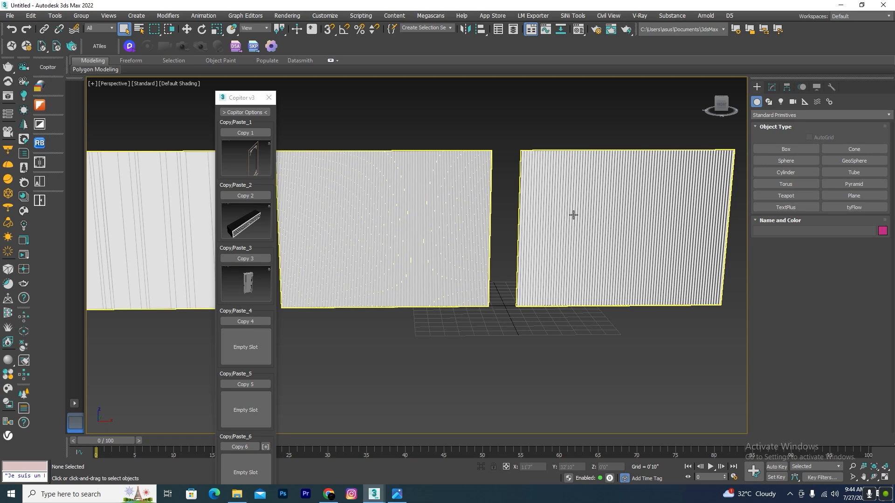
key("t")
scroll(569, 230, "up", 5)
scroll(515, 170, "up", 5)
scroll(620, 201, "down", 6)
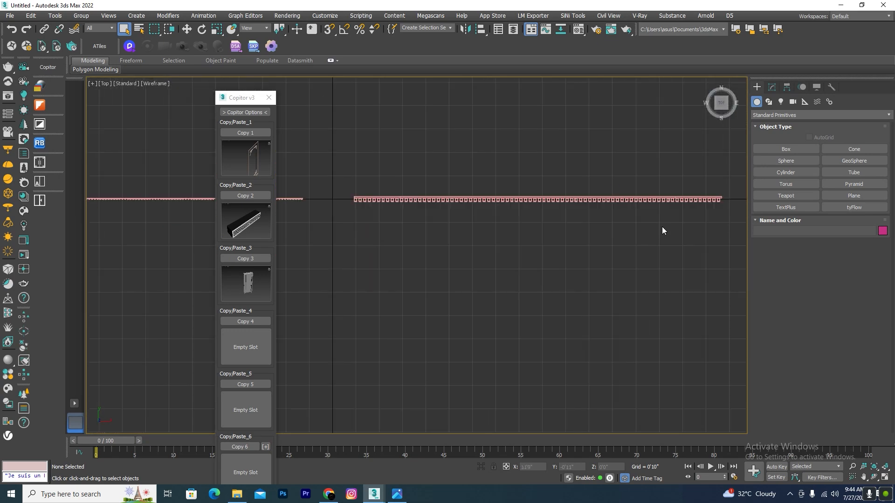
scroll(511, 224, "down", 3)
scroll(461, 218, "up", 8)
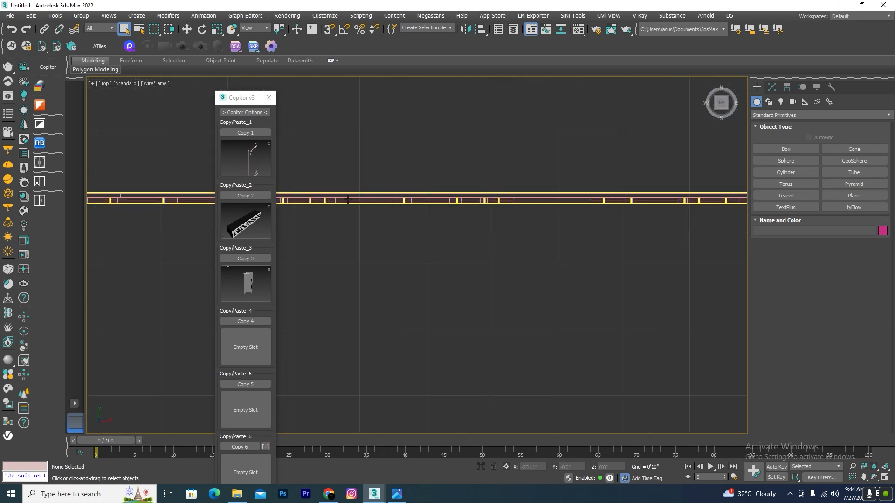
scroll(691, 183, "down", 5)
scroll(587, 196, "up", 6)
scroll(582, 186, "down", 4)
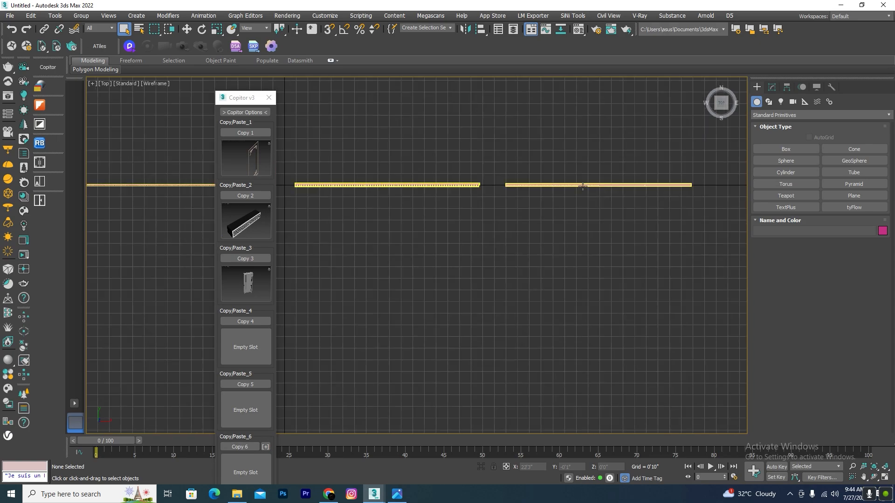
scroll(582, 186, "up", 3)
scroll(580, 173, "down", 7)
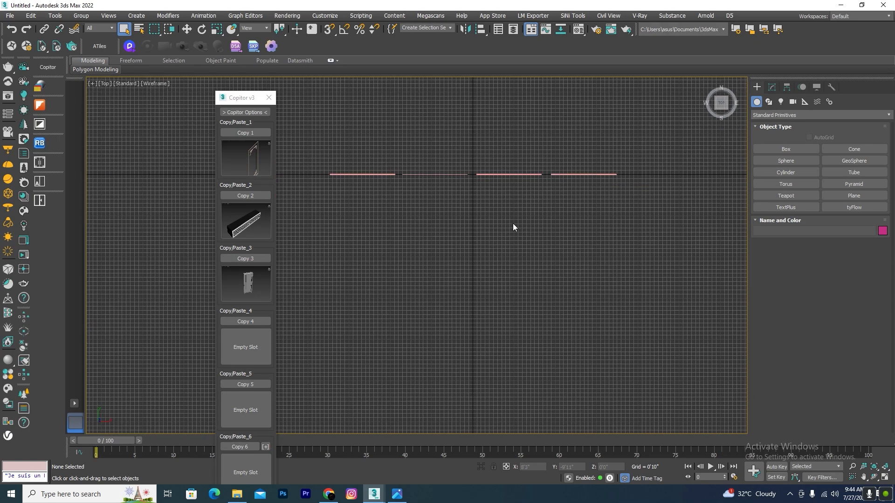
middle_click_drag(513, 227, 544, 180, "alt")
scroll(543, 181, "up", 5)
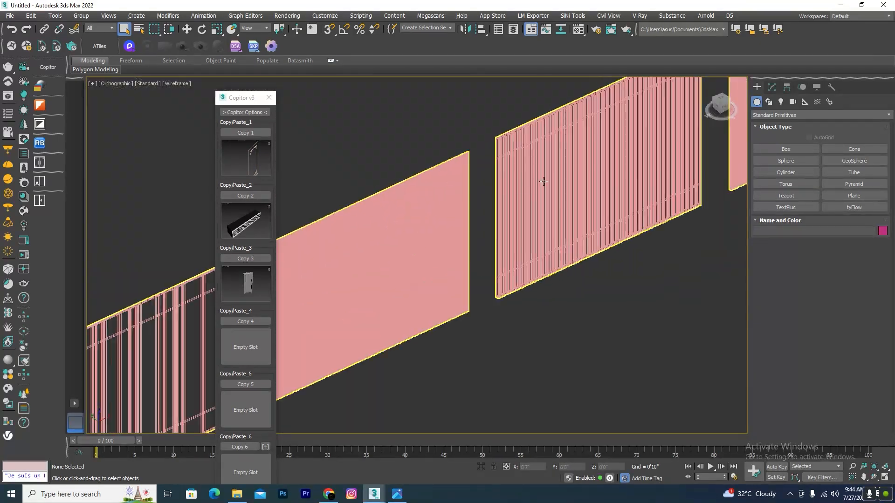
Inspect the wood panels with shading and open their group so each panel can be selected individually
key("F3")
left_click(563, 158)
scroll(538, 147, "up", 4)
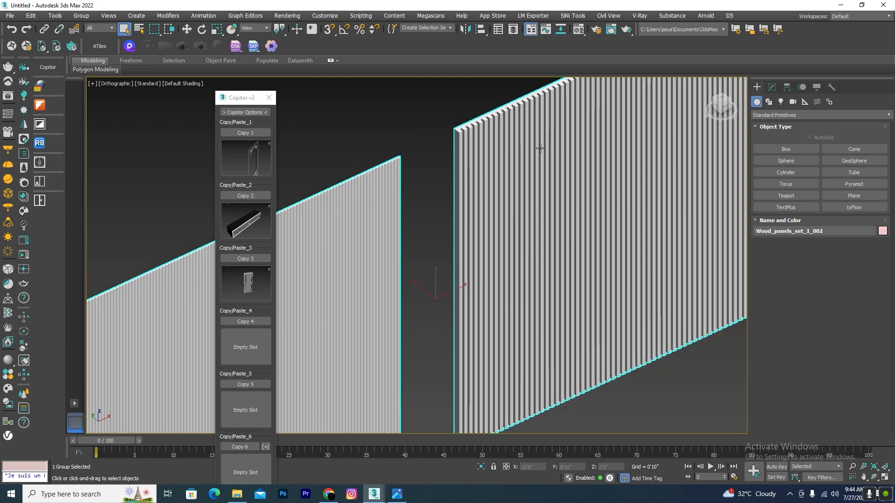
scroll(540, 149, "down", 5)
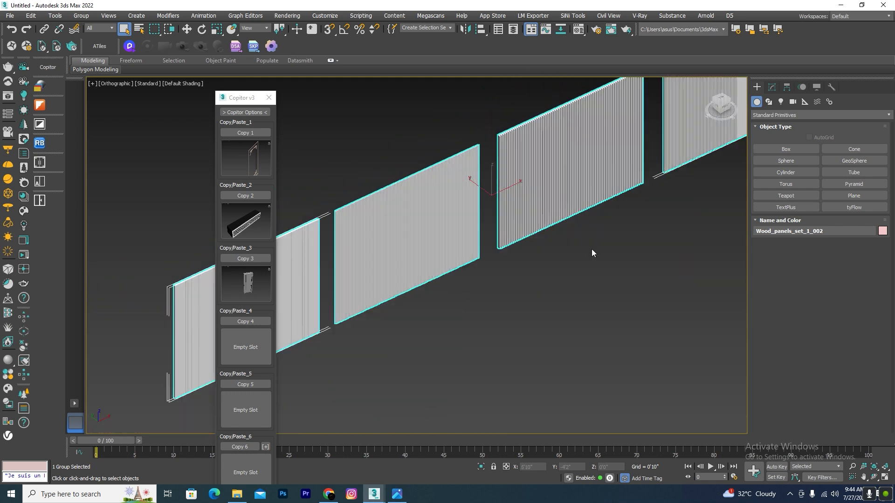
scroll(343, 211, "up", 8)
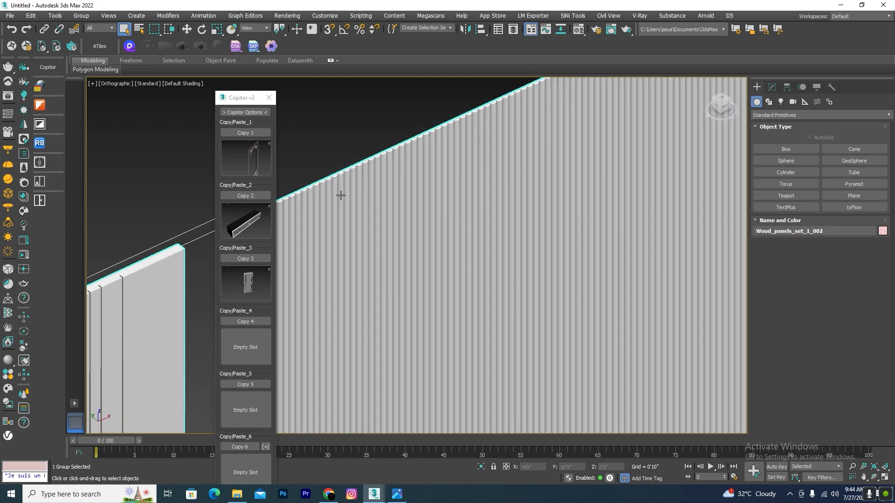
scroll(341, 195, "down", 6)
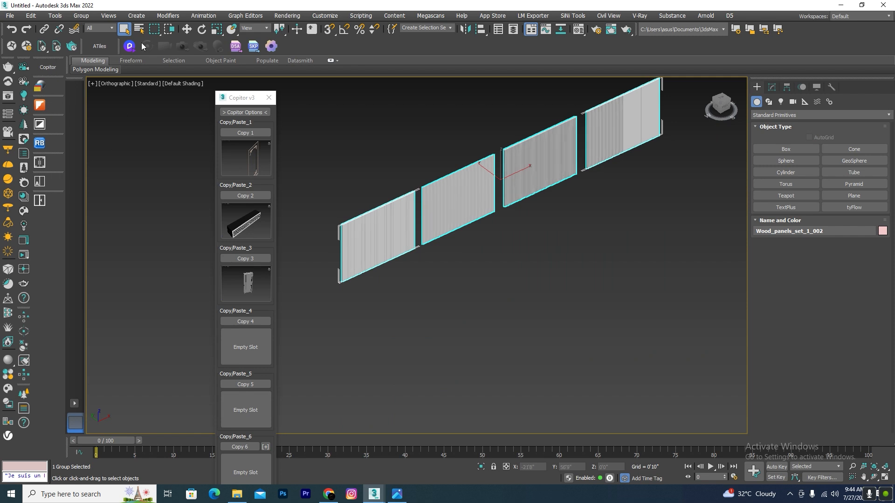
left_click(82, 15)
left_click(110, 58)
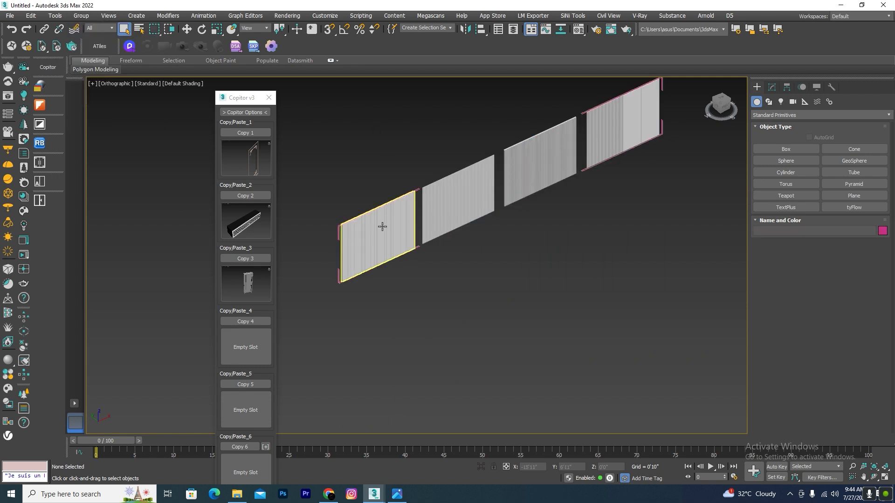
scroll(380, 225, "up", 2)
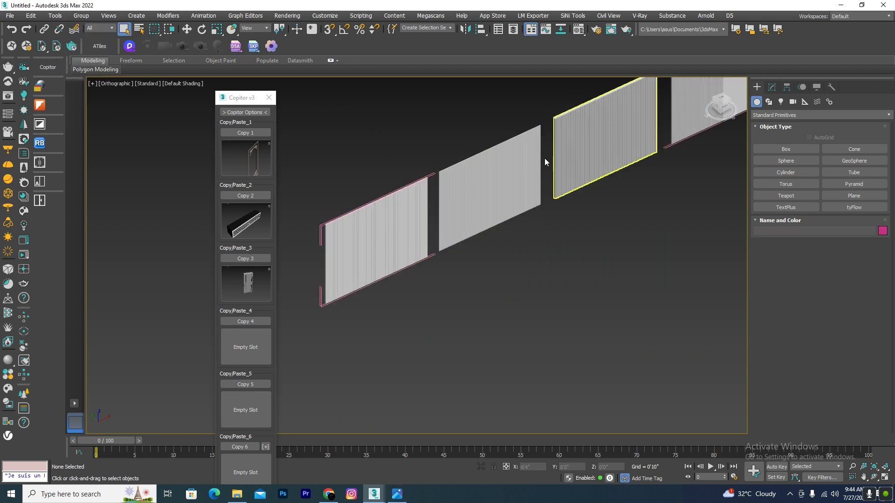
left_click(406, 222)
key("Delete")
scroll(585, 216, "down", 2)
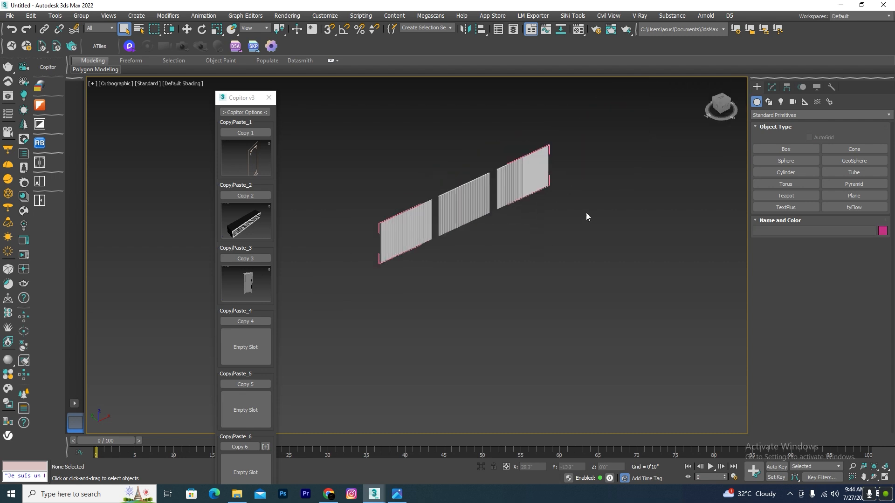
scroll(599, 169, "up", 2)
left_click(599, 170)
key("Delete")
left_click(466, 243)
key("Delete")
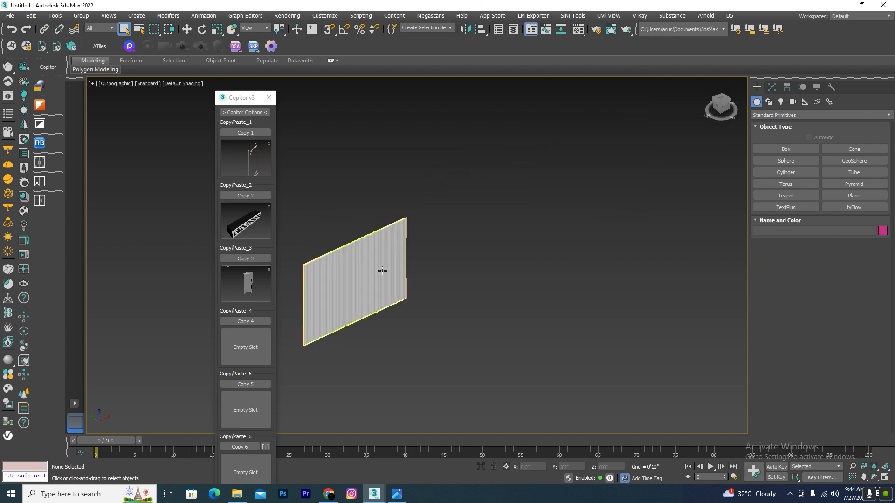
scroll(527, 232, "up", 2)
scroll(544, 206, "down", 4)
key("ctrl+z")
key("ctrl+z")
key("ctrl+z")
key("ctrl+z")
key("ctrl+z")
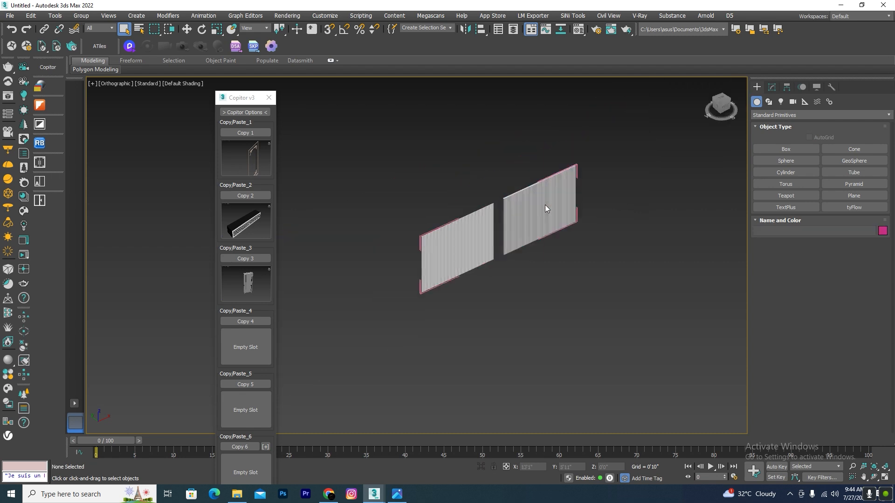
Select all four wood panels with their group and copy them to Copitor slot 1
scroll(544, 205, "down", 2)
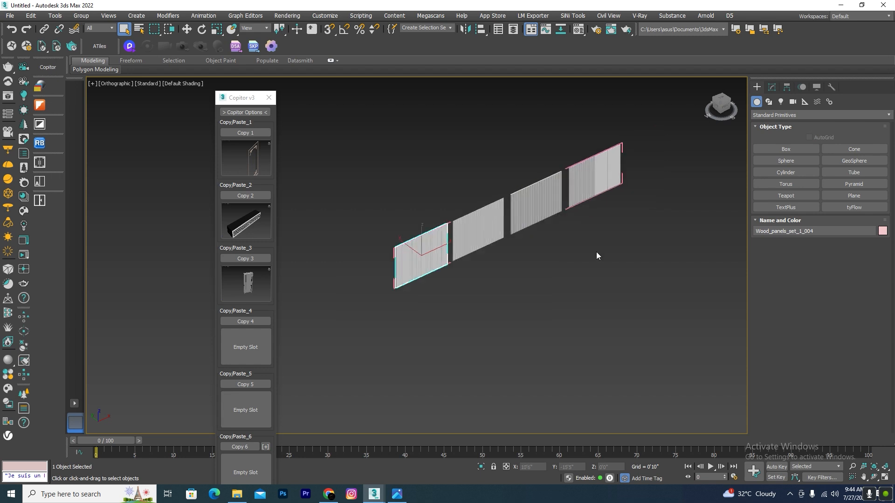
left_click_drag(657, 125, 383, 316)
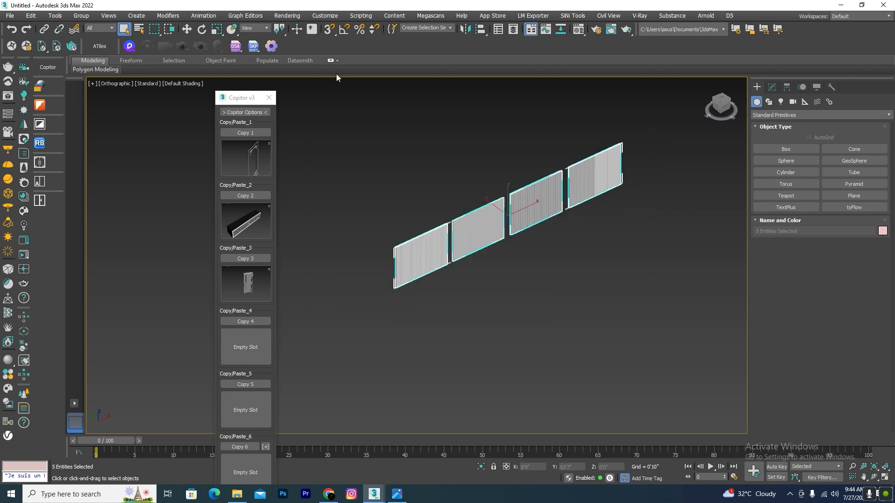
left_click(238, 133)
left_click(378, 215)
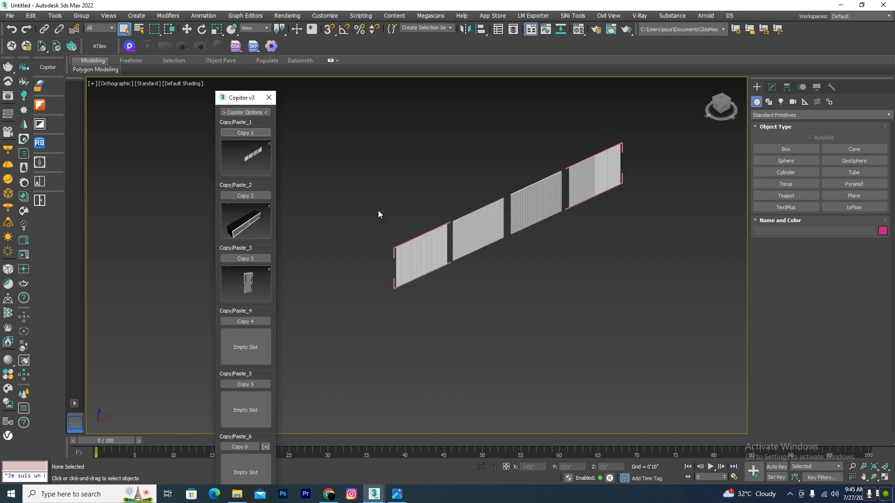
Switch to the 3d.max scene and paste the wood panels from Copitor slot 1, dismissing the missing DLL and legacy asset dialogs
mouse_move(374, 494)
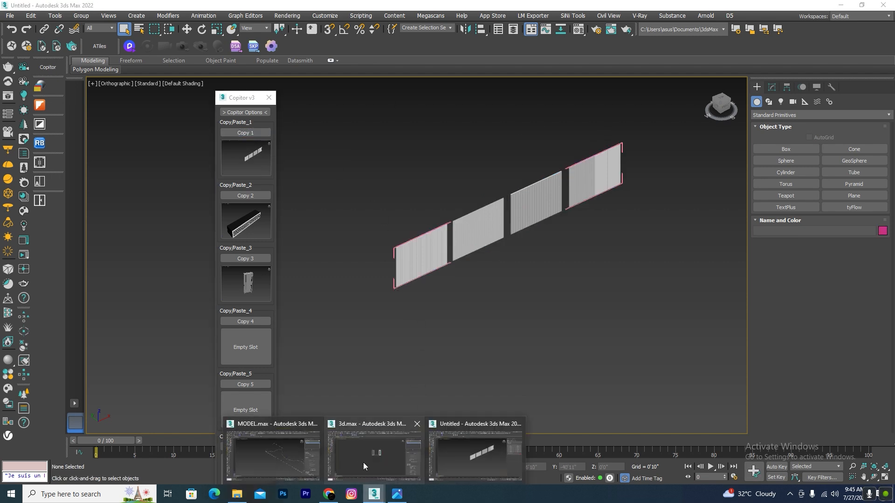
left_click(364, 462)
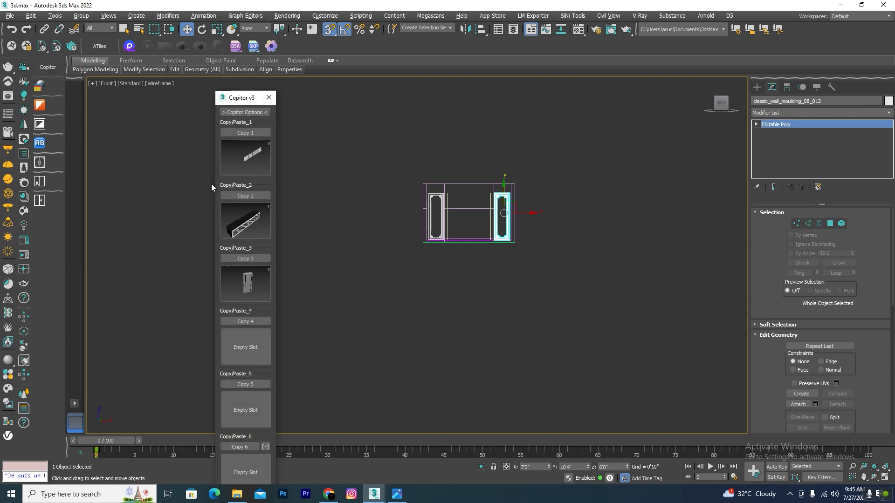
left_click(254, 169)
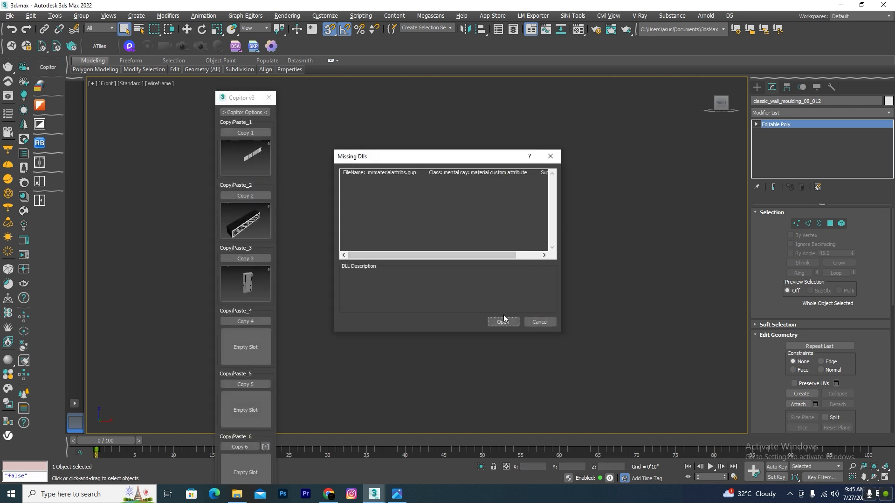
left_click(503, 322)
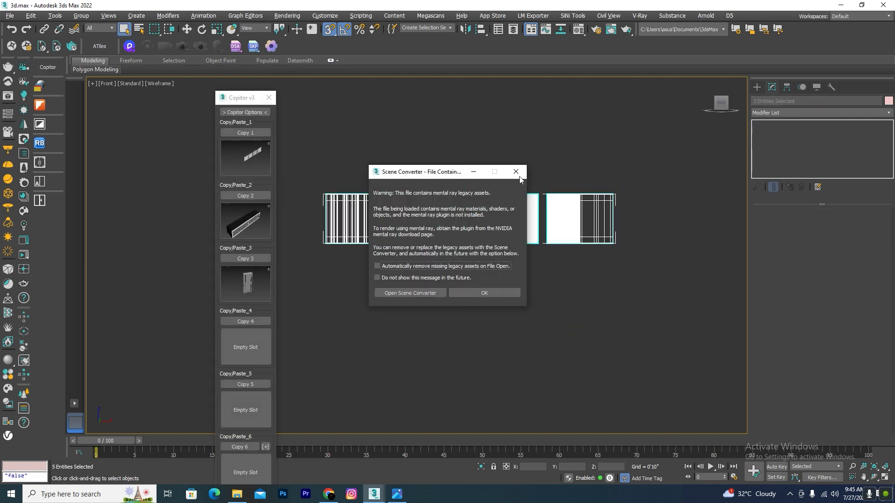
left_click(516, 174)
Move the pasted wood panels well clear of the feature wall and deselect them
scroll(634, 172, "down", 5)
key("w")
left_click_drag(561, 192, 357, 267)
left_click(385, 234)
Examine the pasted wood panels' profiles up close in shaded front and orthographic views
key("F3")
scroll(371, 189, "up", 12)
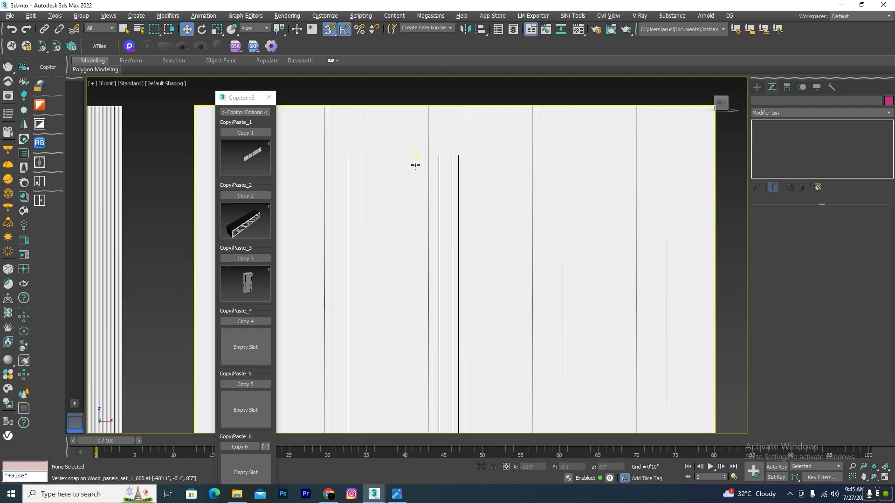
left_click(416, 164)
scroll(429, 169, "down", 8)
middle_click_drag(495, 220, 469, 233, "alt")
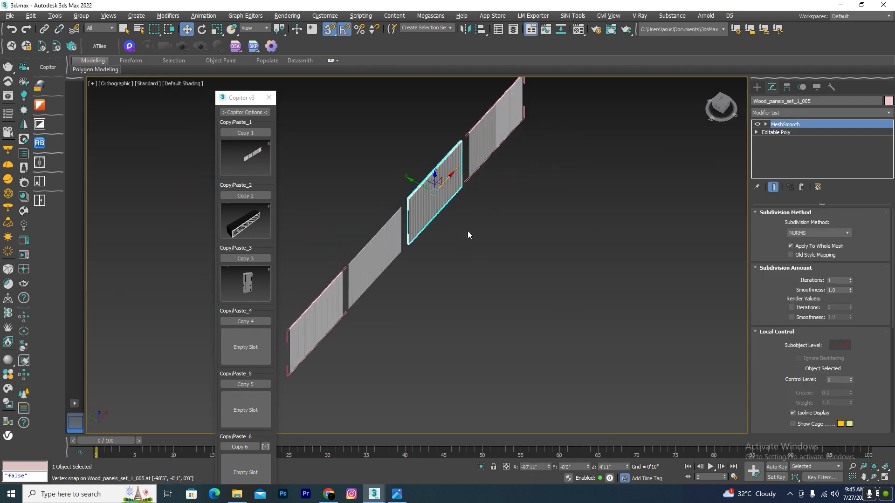
scroll(427, 184, "up", 9)
key("F3")
key("F3")
scroll(432, 187, "down", 5)
scroll(484, 216, "up", 5)
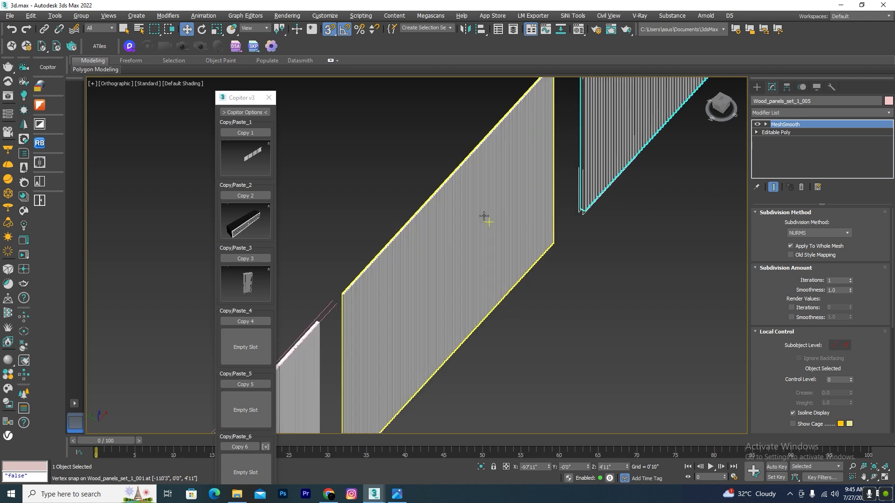
Move the finely fluted wood panel along the X axis, out of the row and past the other panels
left_click(484, 215)
scroll(480, 261, "down", 6)
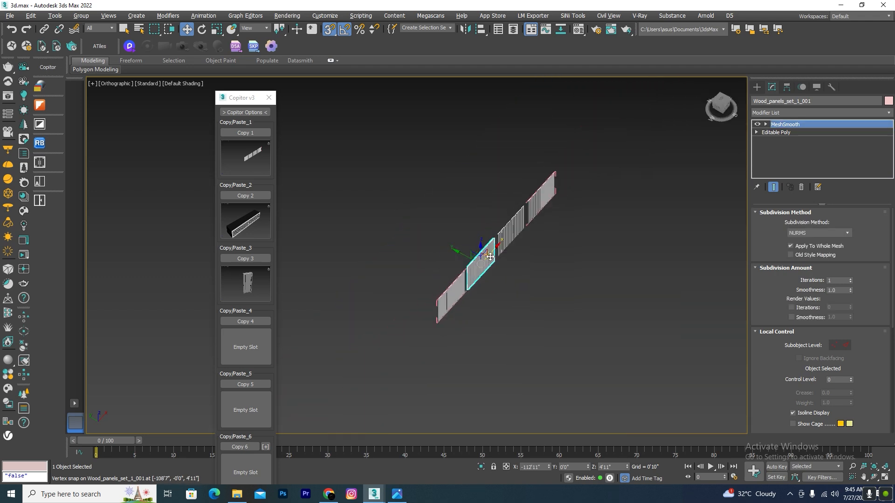
left_click_drag(480, 264, 702, 118)
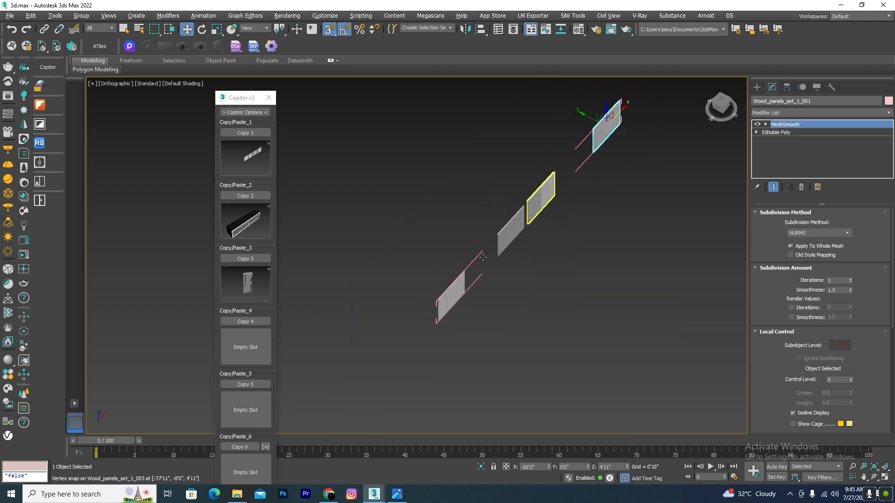
Delete the open group's bounding frame around the wood panels, keeping the panels themselves
scroll(513, 290, "up", 4)
left_click_drag(441, 180, 449, 312)
key("Delete")
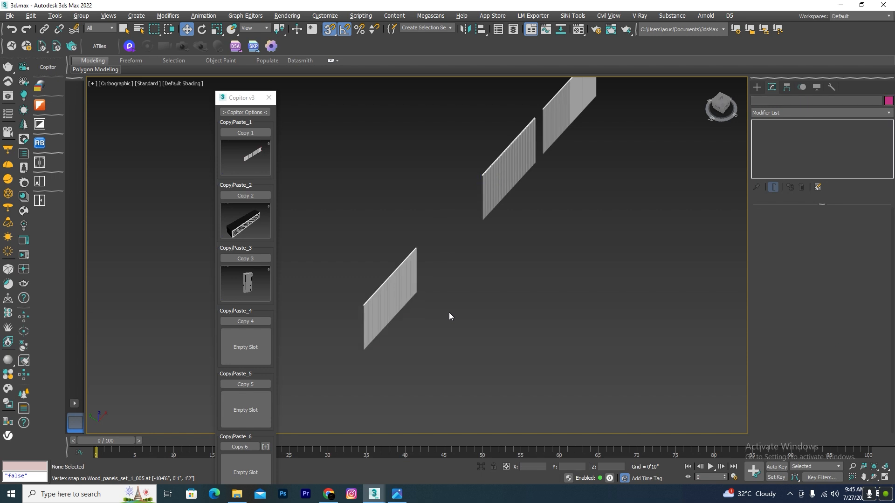
Move the finely fluted wood panel along the X axis in the front wireframe view onto the feature wall between the two mouldings
scroll(449, 312, "down", 5)
scroll(474, 208, "up", 5)
left_click(493, 254)
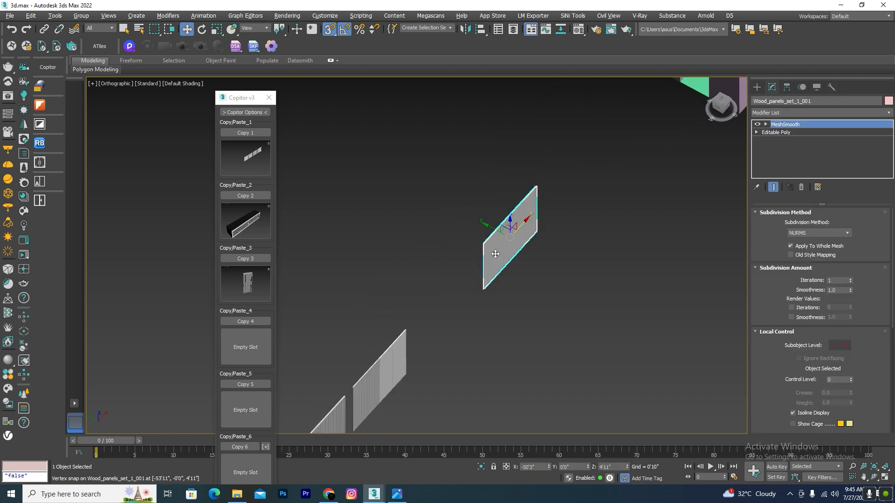
key("f")
key("F3")
scroll(426, 232, "down", 6)
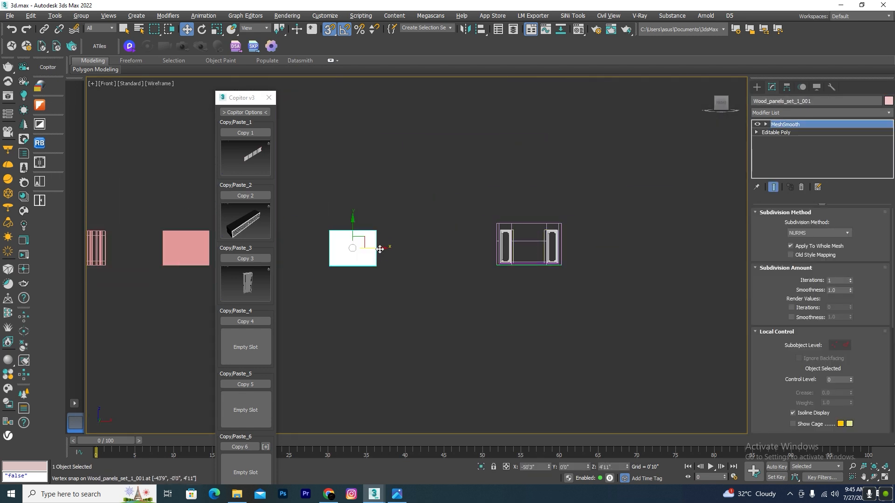
left_click_drag(379, 248, 525, 253)
scroll(539, 242, "up", 8)
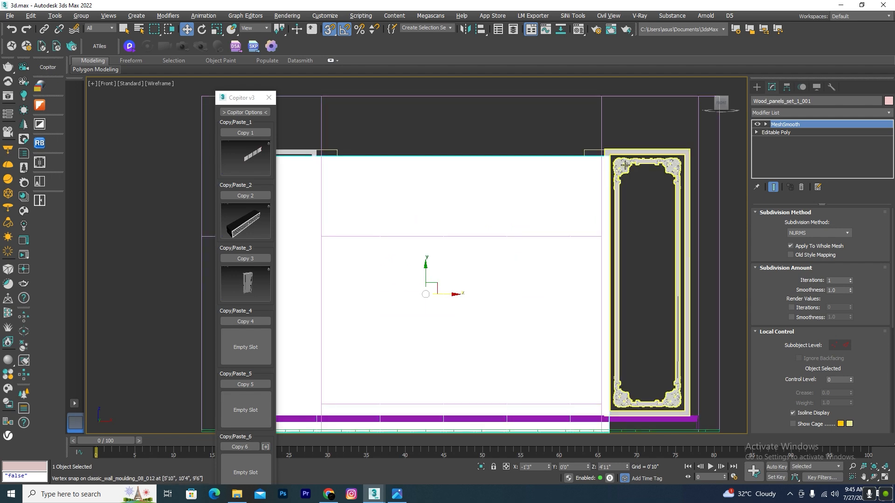
Check the reference image, and isolate the fluted wood panel together with the small box above its edge next to the moulding
left_click(595, 153, "ctrl")
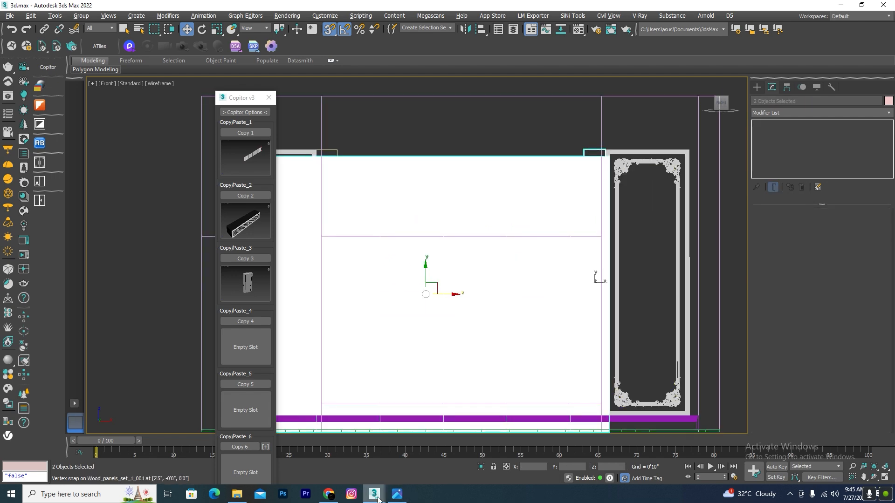
left_click(397, 494)
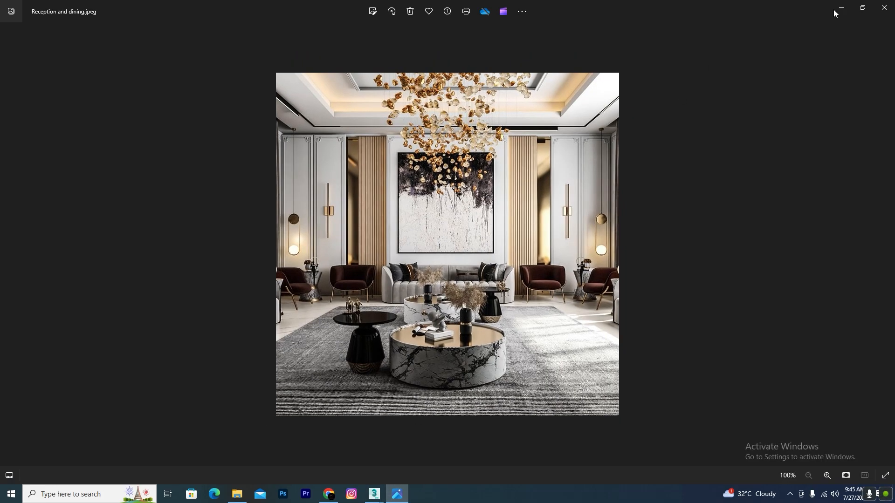
left_click(842, 9)
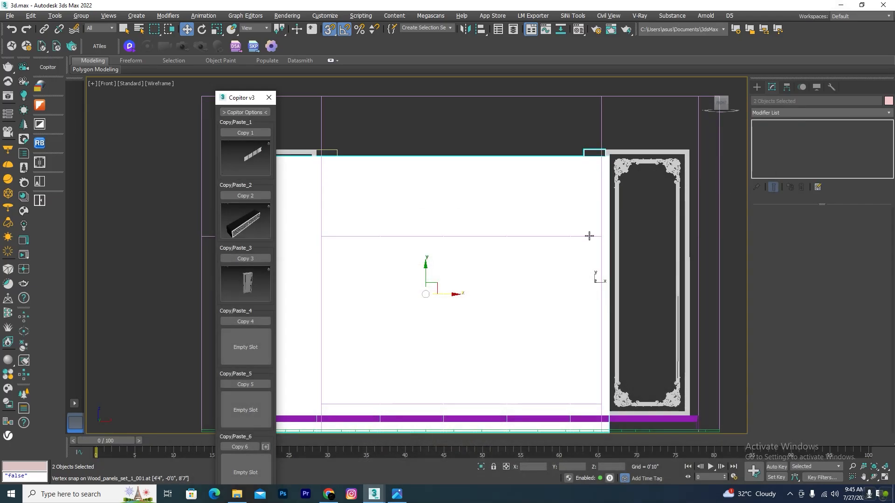
left_click(477, 469)
left_click(650, 172)
Create a box over the fluted panel in the front view, about 9'10" long and 12'11" wide
left_click(757, 87)
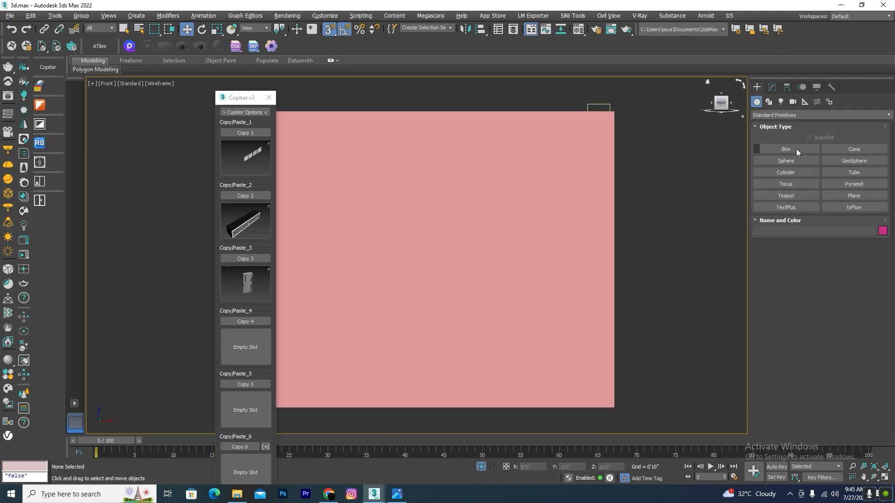
left_click(796, 150)
scroll(627, 107, "down", 2)
left_click_drag(619, 107, 340, 317)
key("w")
Set the guide box's width to 2.5 feet
left_click(771, 87)
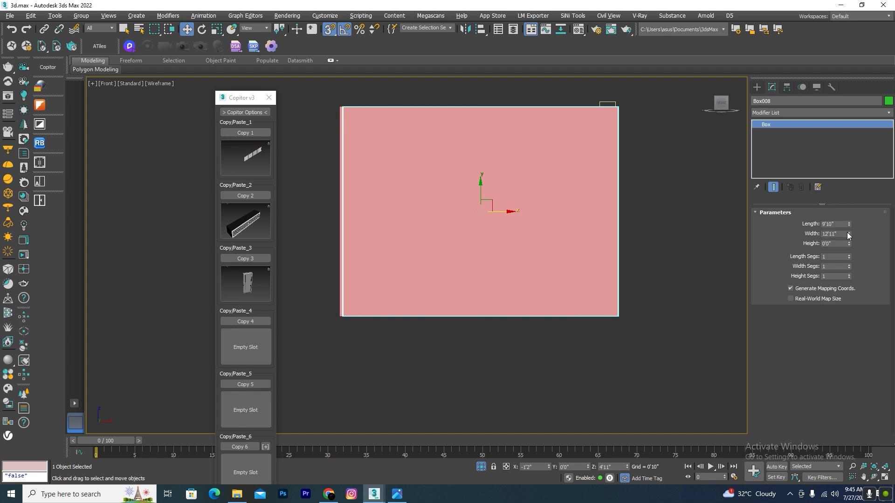
left_click_drag(847, 235, 838, 234)
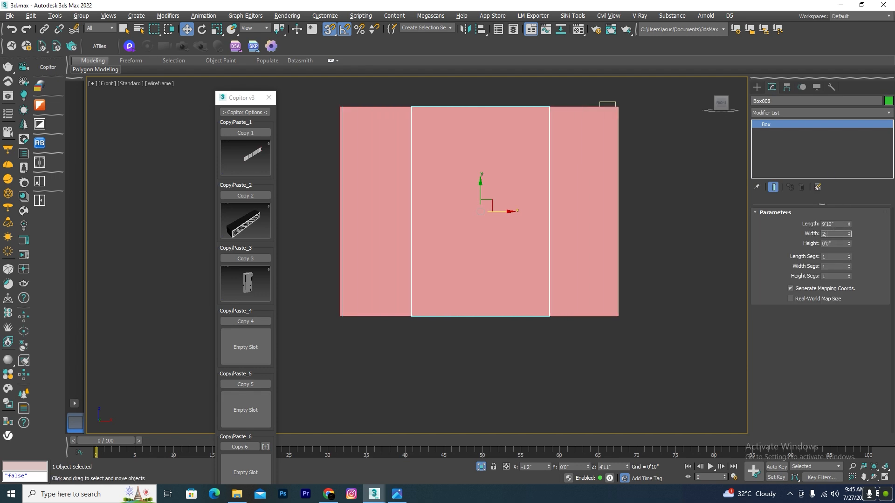
key("Return")
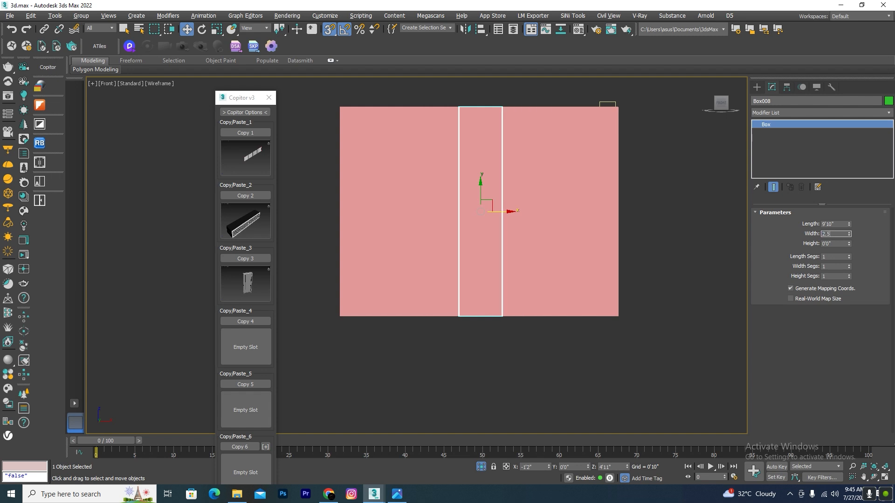
type("2.5")
key("Return")
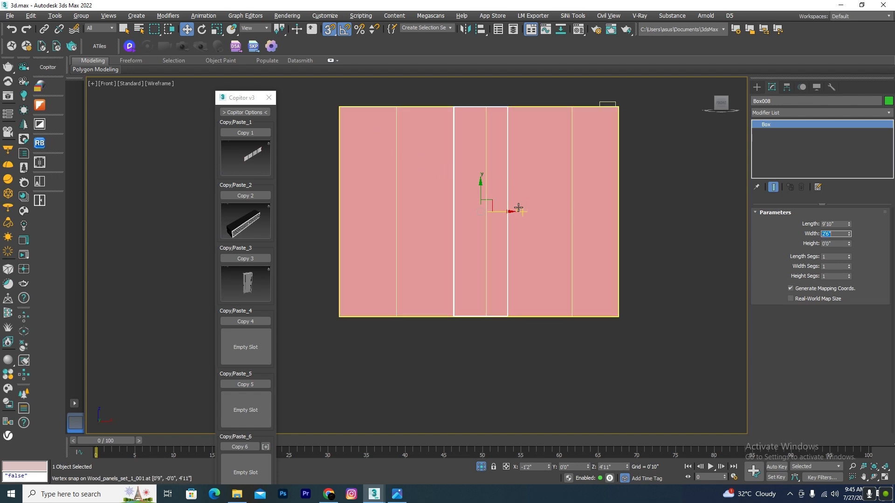
Snap the narrow guide box along the X axis to the end of the fluted panel beneath the small box
left_click_drag(518, 208, 605, 321)
scroll(649, 316, "up", 2)
scroll(628, 296, "down", 4)
left_click(622, 249)
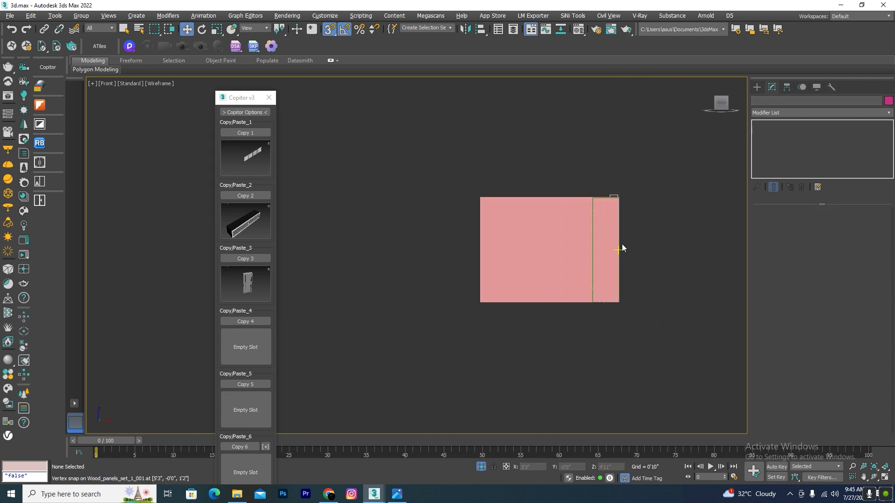
Show the front view shaded and collapse the fluted panel's MeshSmooth by converting it to an Editable Poly
left_click(545, 224)
key("F3")
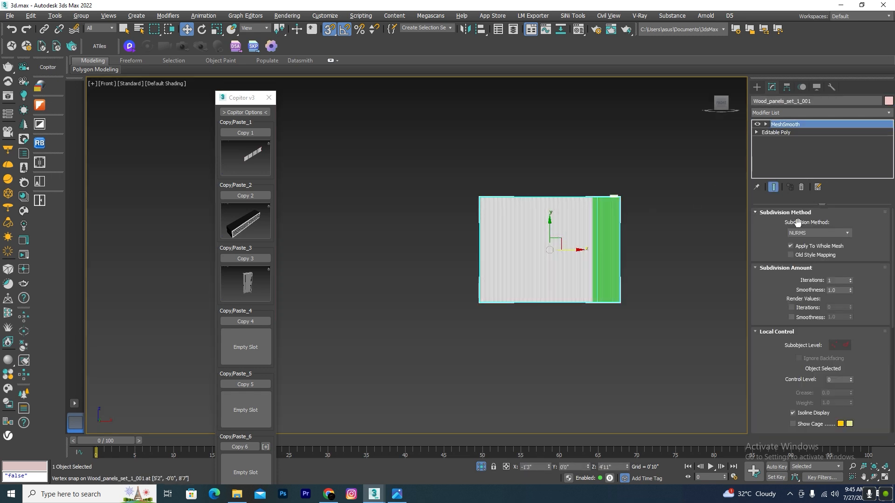
right_click(594, 206)
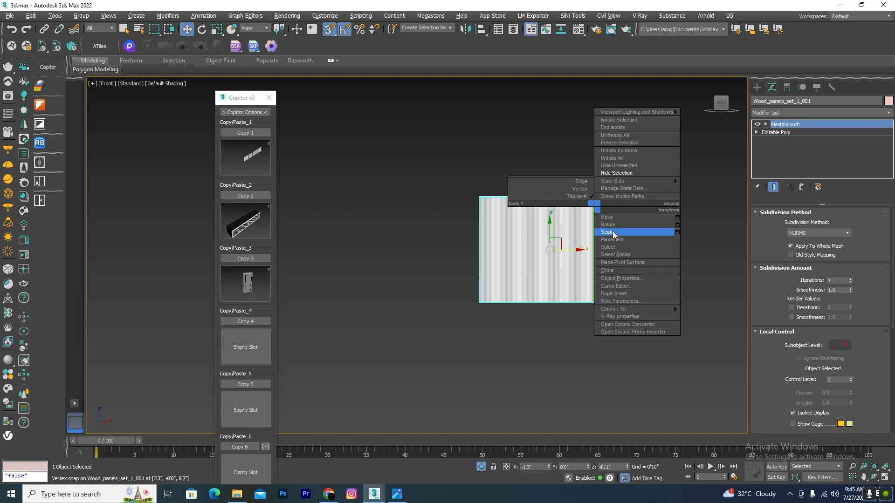
mouse_move(640, 309)
left_click(713, 316)
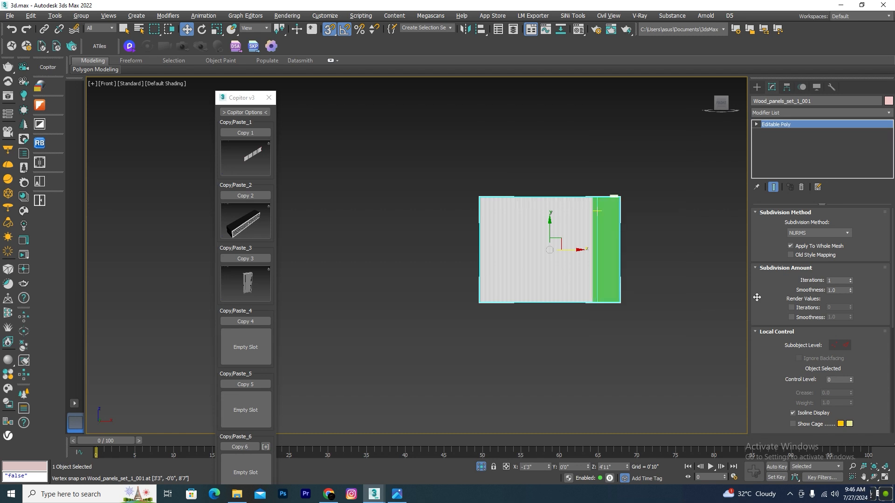
Delete every flute element of the panel that lies outside the guide box, including the last few along its edge
left_click(841, 224)
left_click(515, 223)
left_click_drag(387, 135, 529, 367)
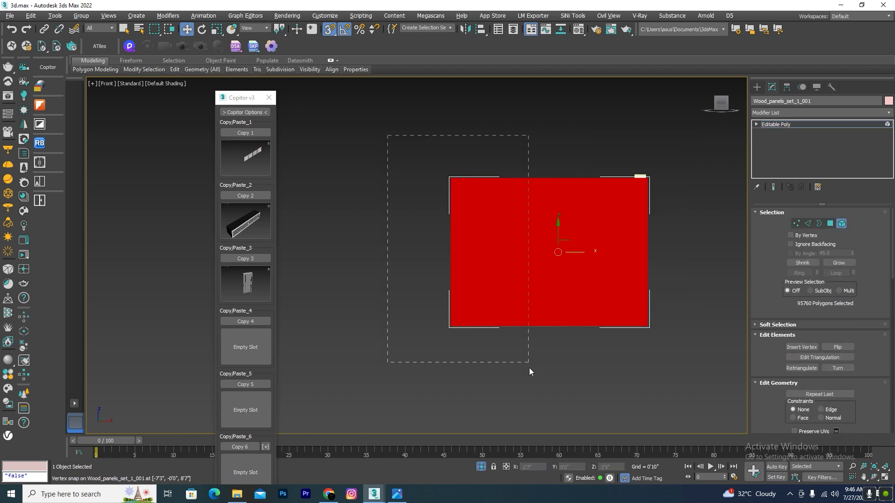
left_click_drag(586, 407, 595, 412)
key("Delete")
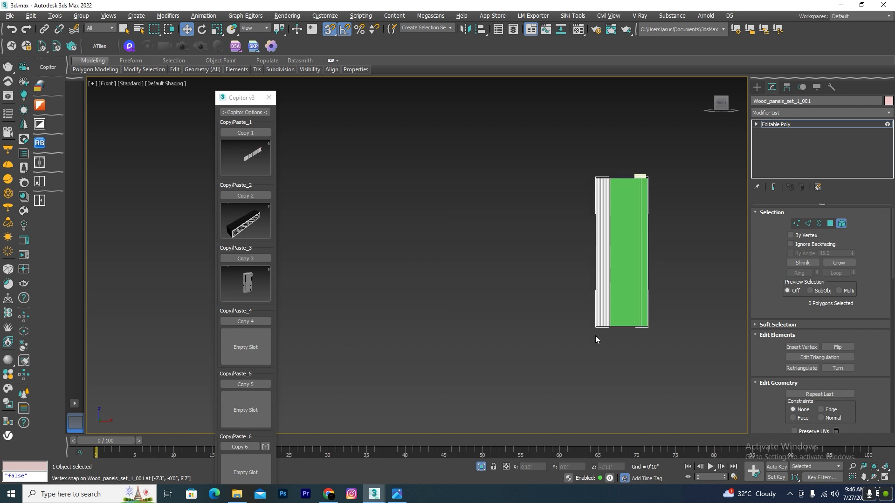
scroll(595, 169, "up", 5)
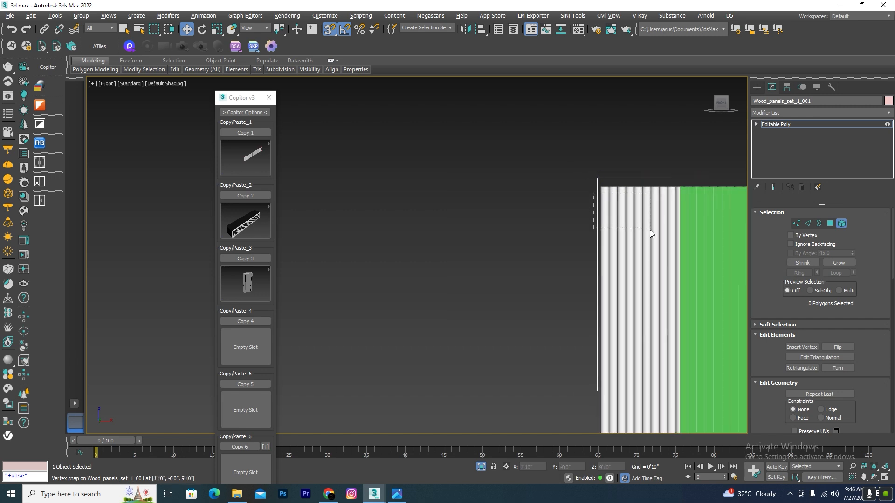
left_click_drag(661, 236, 661, 236)
key("Delete")
scroll(652, 228, "up", 2)
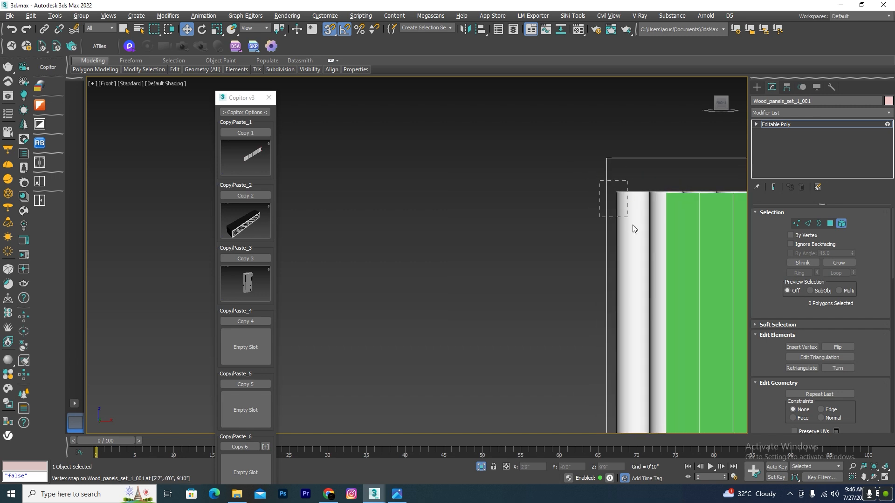
scroll(466, 173, "down", 8)
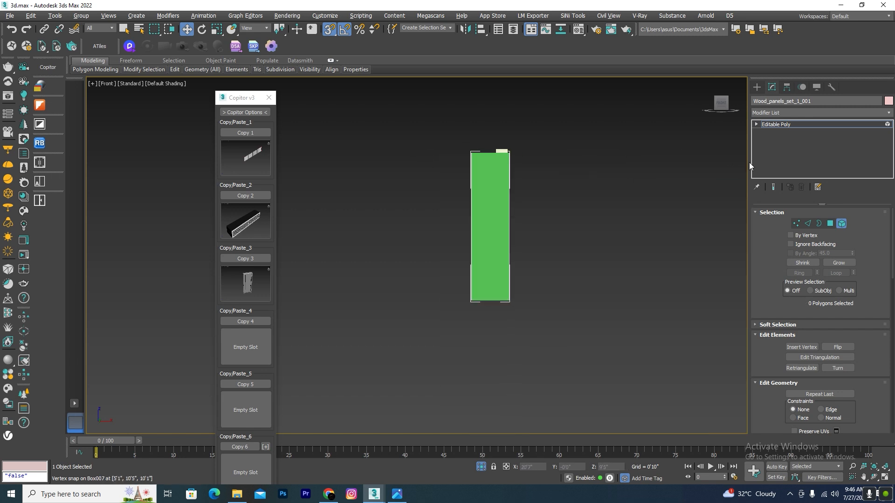
Finish element editing on the fluted panel and delete the green guide box
left_click(843, 224)
left_click(639, 253)
scroll(459, 156, "up", 3)
left_click(532, 195)
key("Delete")
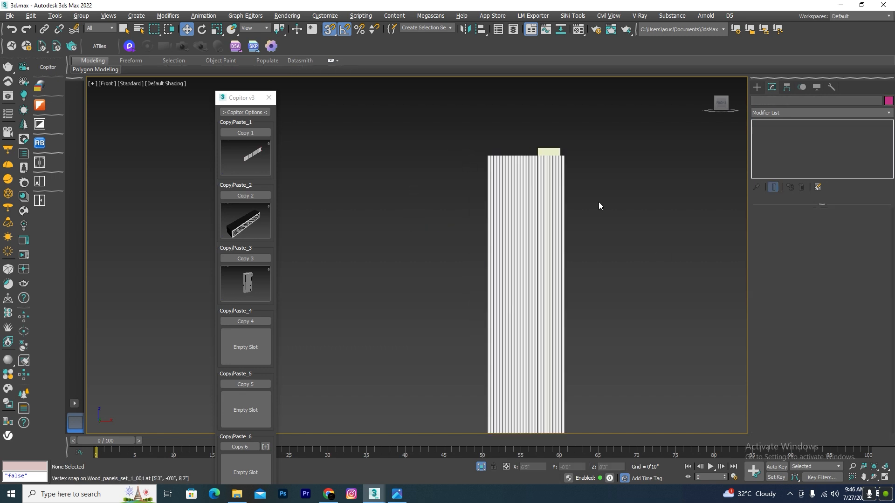
Center the trimmed fluted panel's pivot to the object in the top view
left_click(544, 189)
key("t")
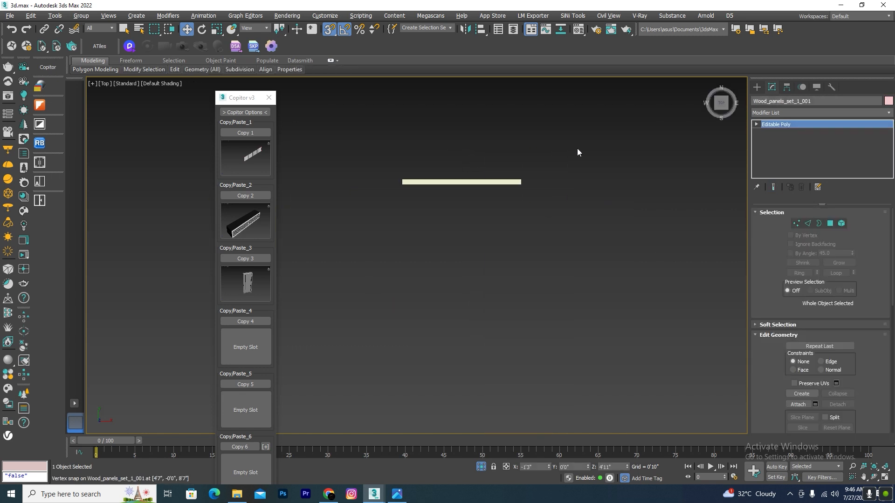
scroll(513, 180, "down", 9)
scroll(480, 245, "up", 3)
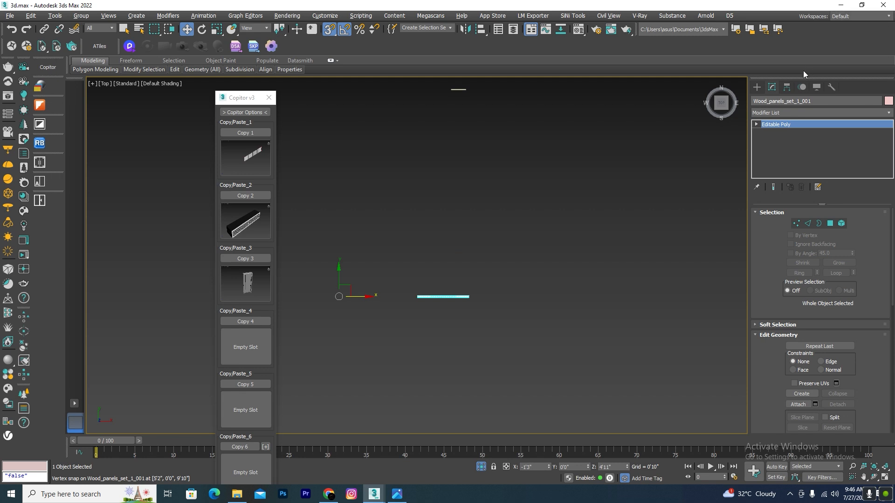
left_click(786, 87)
left_click(810, 152)
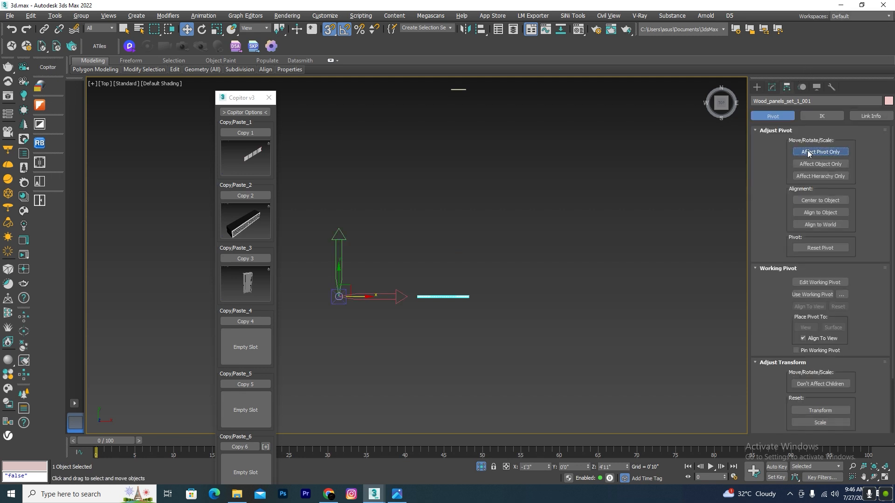
left_click(814, 201)
left_click(831, 152)
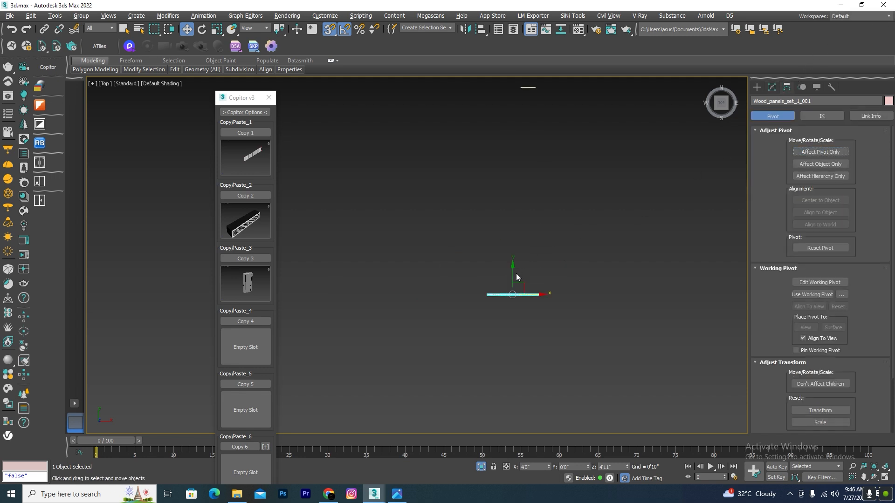
Move the fluted panel along Y and X in the top view to the small box, keeping their back faces flush
left_click_drag(515, 273, 528, 115)
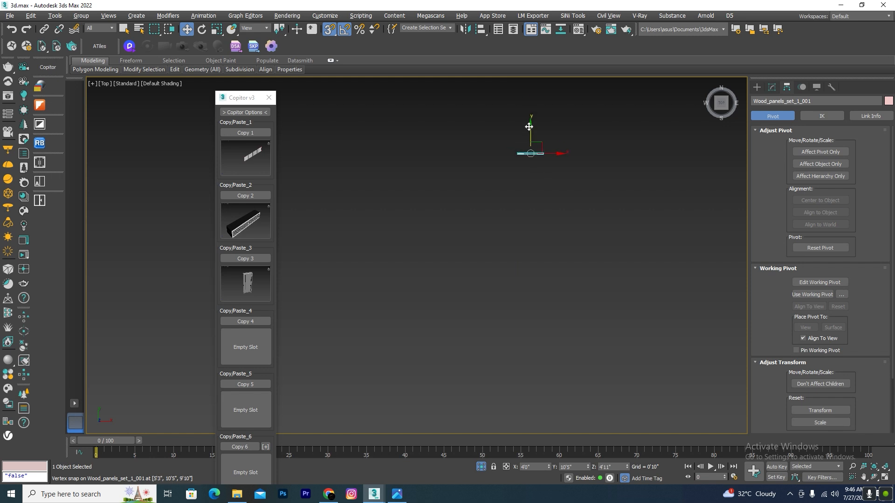
scroll(543, 283, "up", 10)
left_click_drag(526, 246, 290, 261)
scroll(576, 242, "up", 8)
left_click_drag(571, 251, 654, 244)
scroll(586, 184, "down", 6)
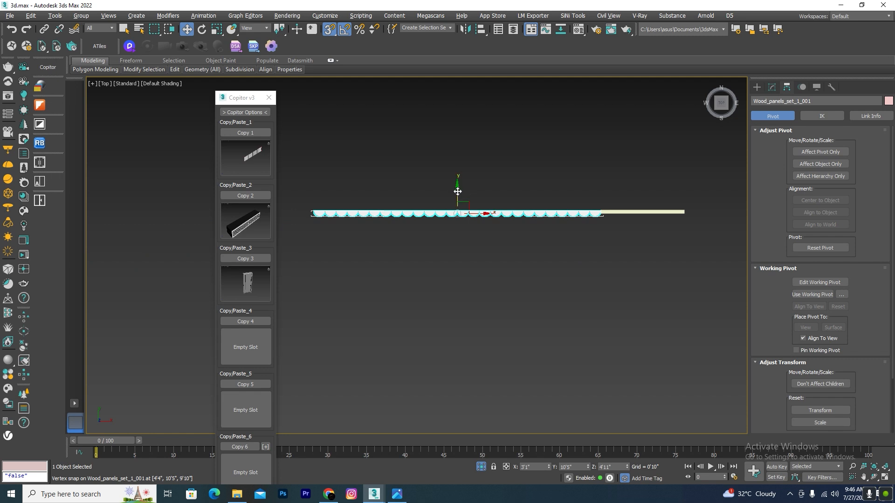
left_click_drag(457, 191, 640, 254)
scroll(619, 242, "up", 4)
left_click_drag(584, 303, 580, 190)
scroll(525, 222, "down", 6)
Examine the placed fluted panel in an orthographic view and compare it with the reception reference image
middle_click_drag(547, 241, 573, 182, "alt")
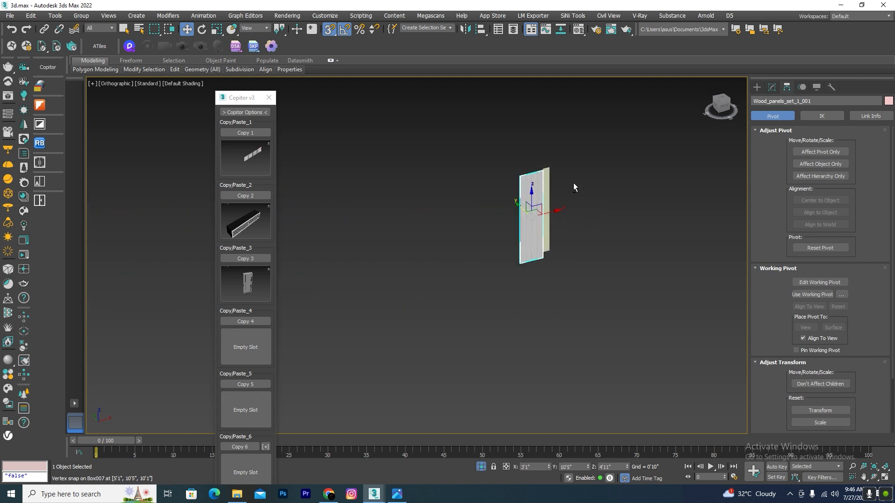
key("F3")
scroll(529, 170, "up", 6)
scroll(529, 170, "down", 5)
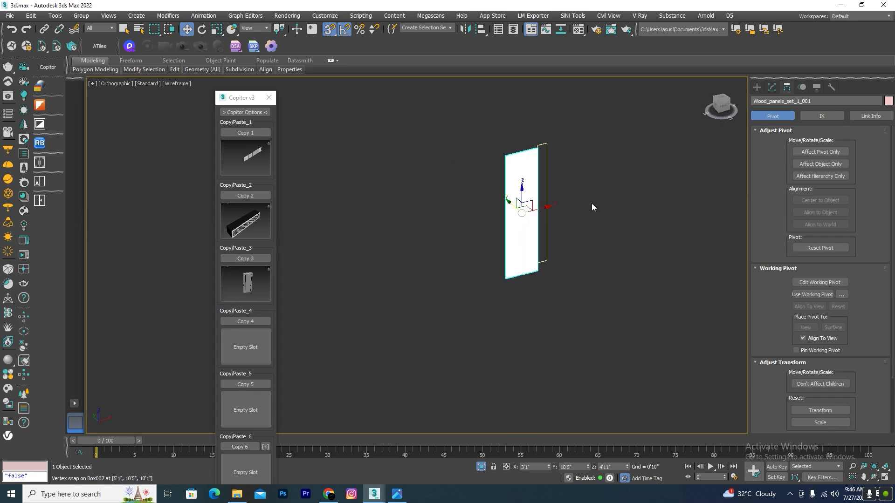
left_click(399, 495)
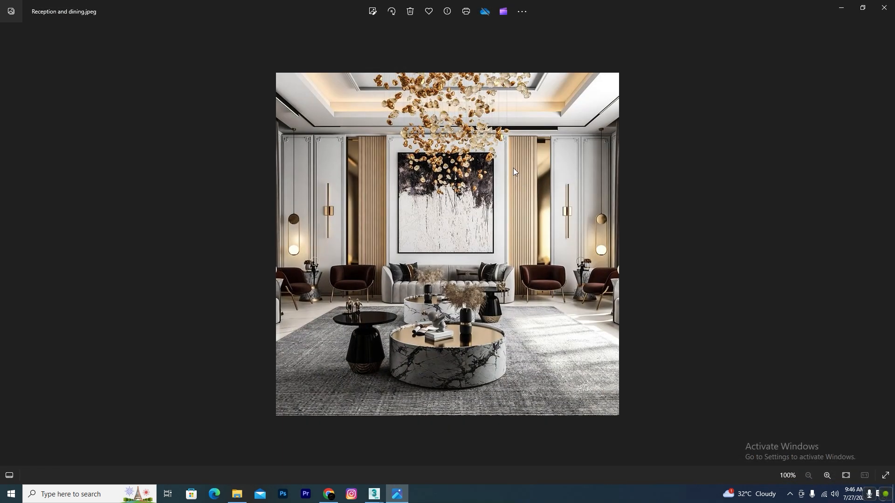
left_click(840, 6)
End the isolation and, from the top view, isolate the fluted panel together with the neighbouring classic wall moulding
left_click(483, 466)
key("t")
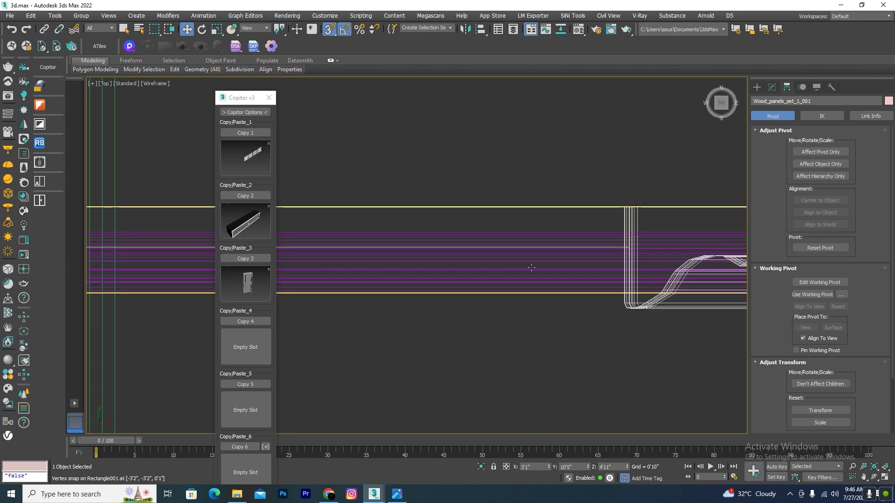
scroll(563, 201, "down", 8)
scroll(626, 202, "up", 5)
scroll(620, 196, "down", 5)
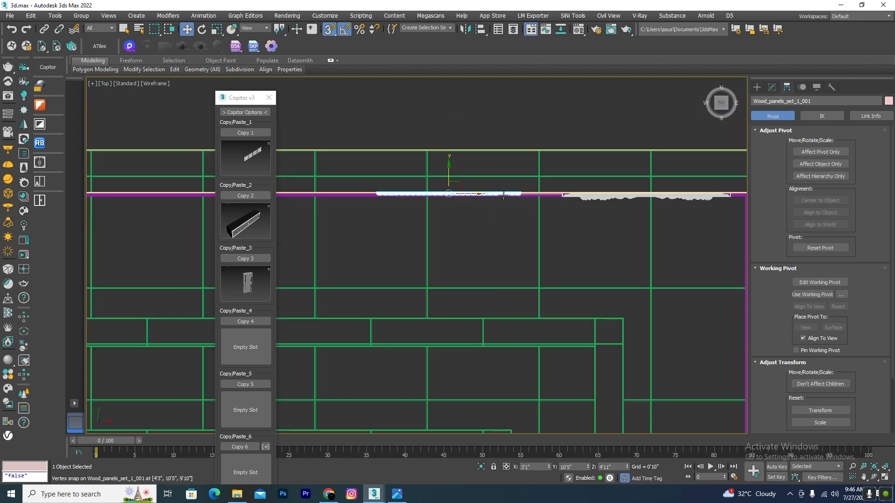
scroll(615, 186, "up", 5)
scroll(609, 170, "down", 3)
scroll(656, 197, "up", 4)
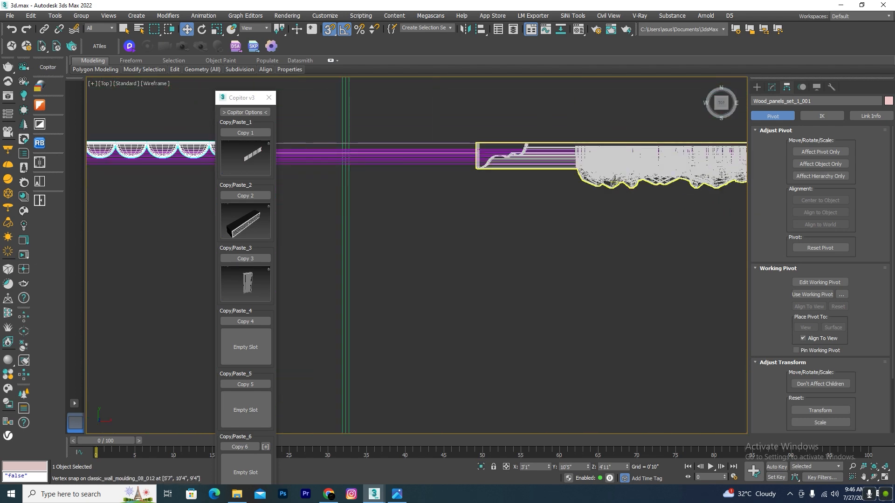
left_click(615, 182, "ctrl")
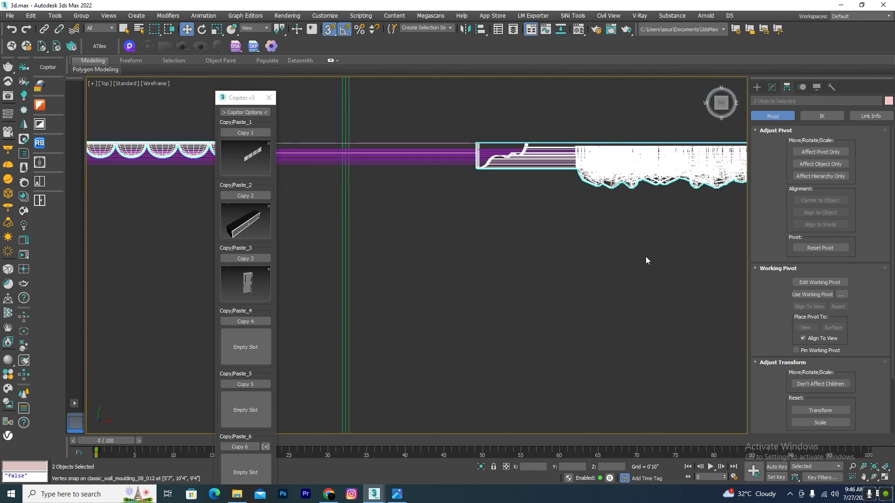
left_click(479, 468)
left_click(539, 301)
Examine the fluted panel's spacing from the moulding in the top view and its back in a shaded orthographic view
left_click(394, 255)
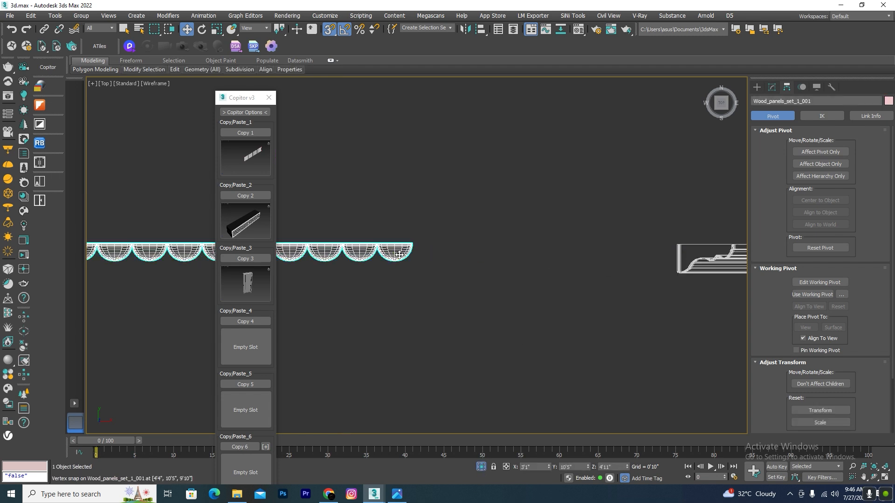
left_click_drag(396, 263, 675, 280)
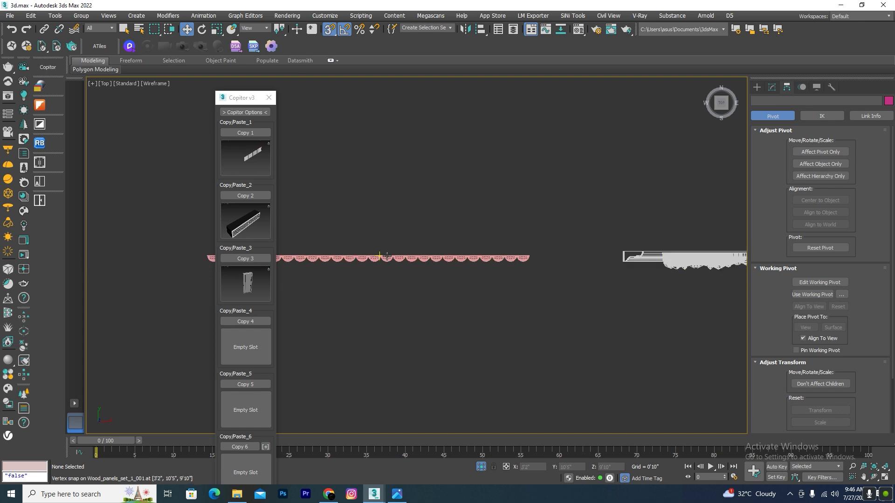
key("z")
left_click(468, 222)
scroll(569, 164, "down", 4)
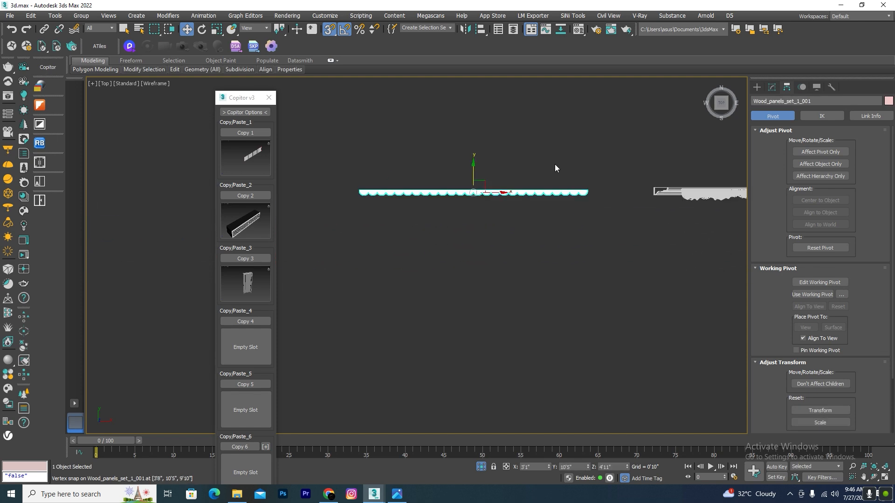
middle_click_drag(555, 164, 562, 198, "alt")
key("z")
key("F3")
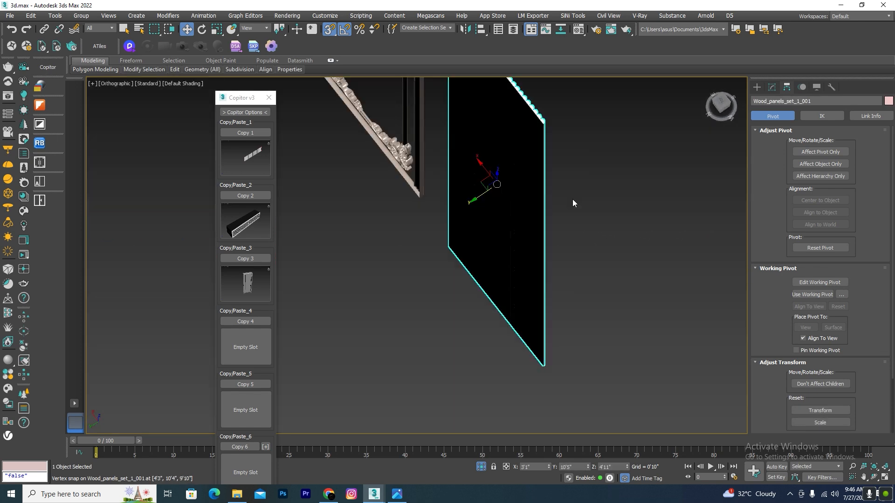
Create a box in the front view that spans the fluted panel's full face, about 9'10" by 2'6"
key("l")
key("f")
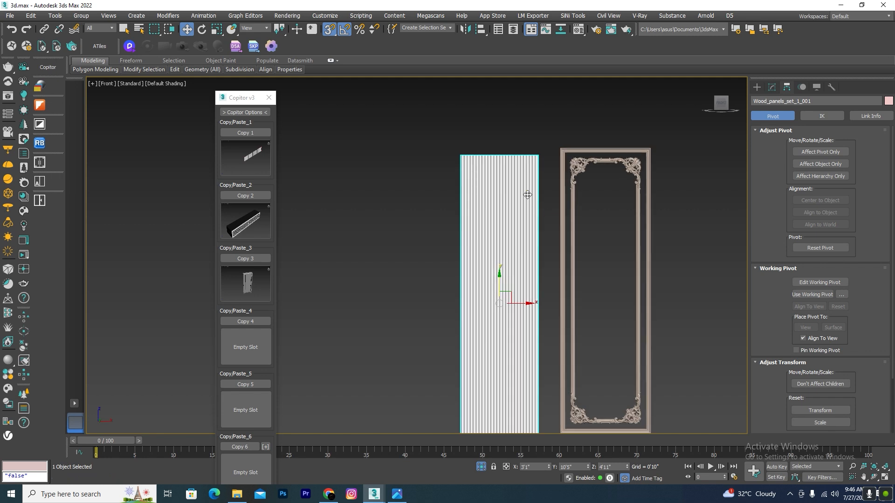
left_click(757, 88)
left_click(795, 150)
scroll(410, 117, "down", 3)
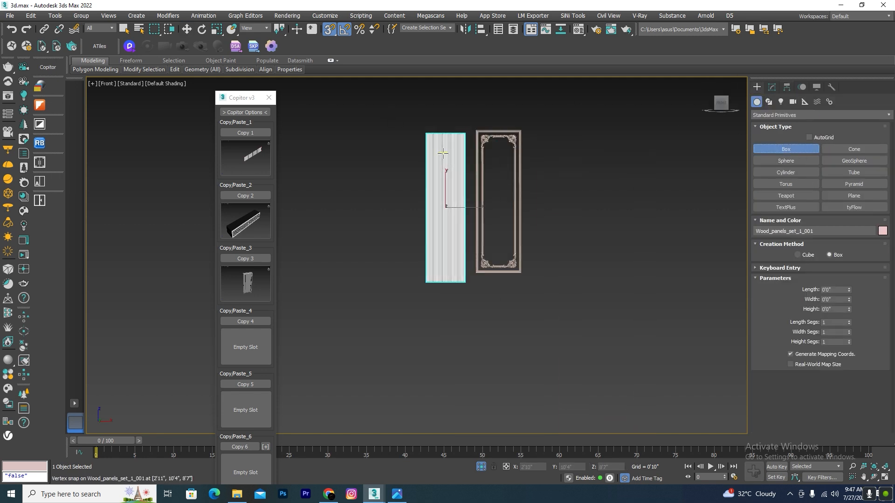
scroll(417, 119, "up", 3)
left_click_drag(410, 109, 490, 408)
left_click(490, 407)
key("w")
Move the box along Y to the fluted panel's back in the wireframe top view and set its height to -0'1"
key("t")
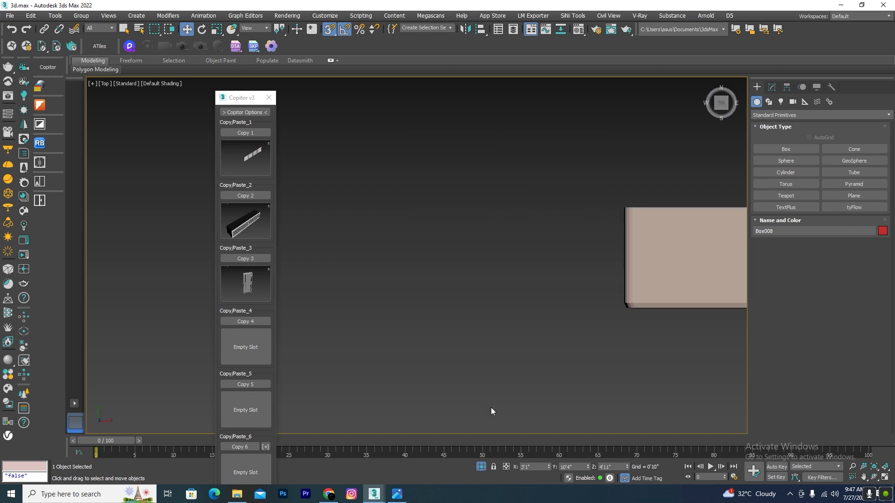
key("F3")
scroll(554, 198, "up", 3)
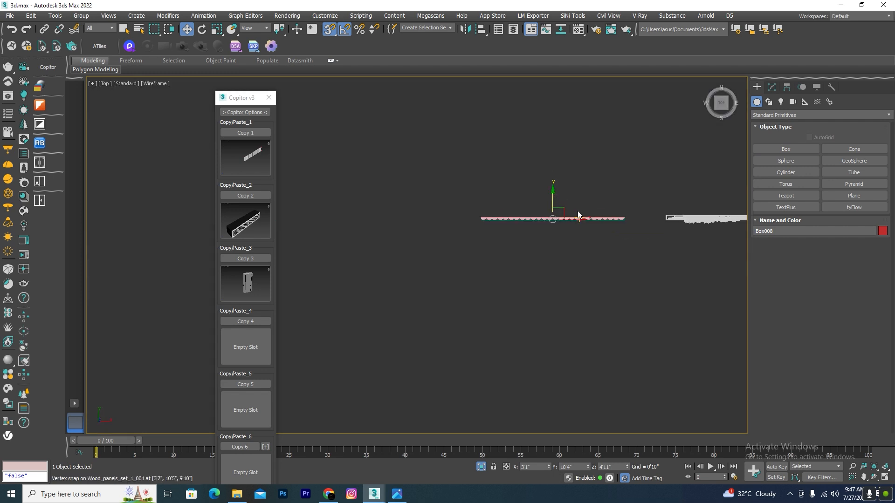
left_click_drag(552, 199, 651, 219)
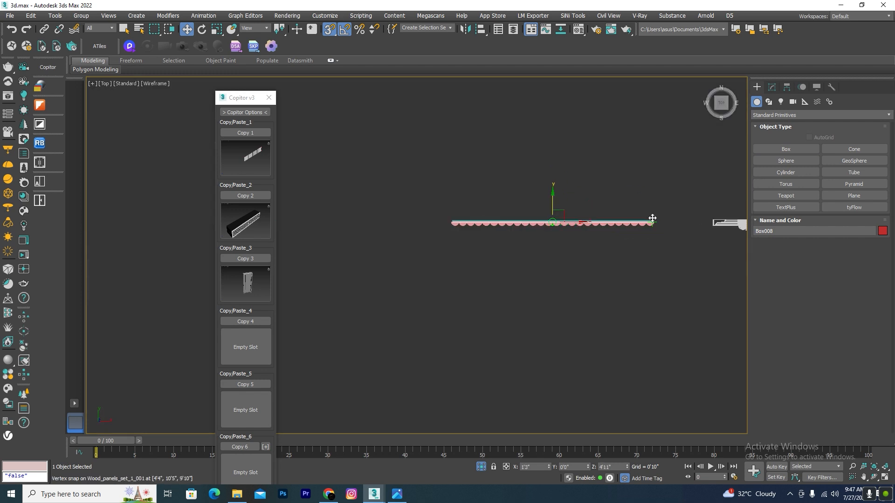
left_click(771, 87)
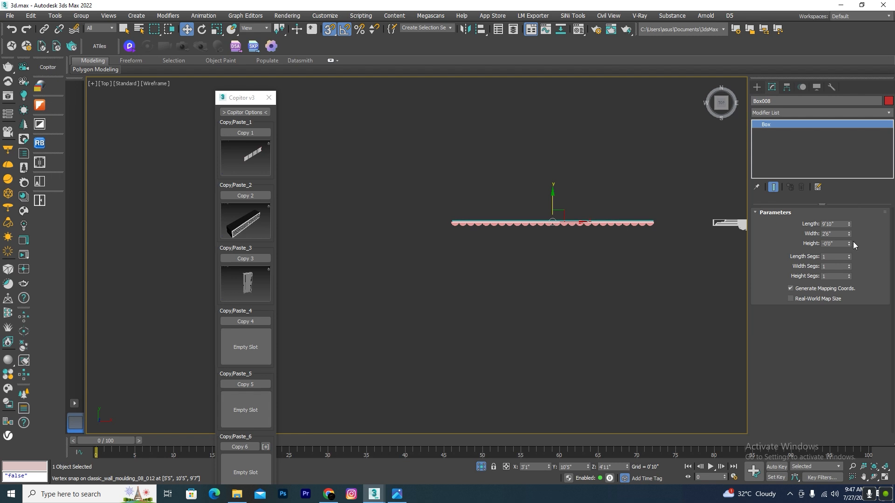
left_click_drag(848, 243, 844, 292)
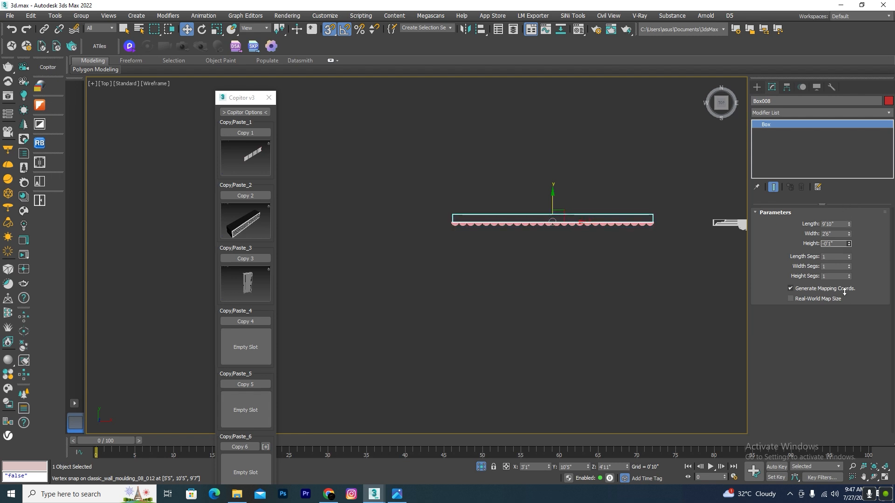
Convert the box to an editable poly and move its back vertices along Y level with the neighbouring moulding's back
right_click(636, 266)
mouse_move(655, 362)
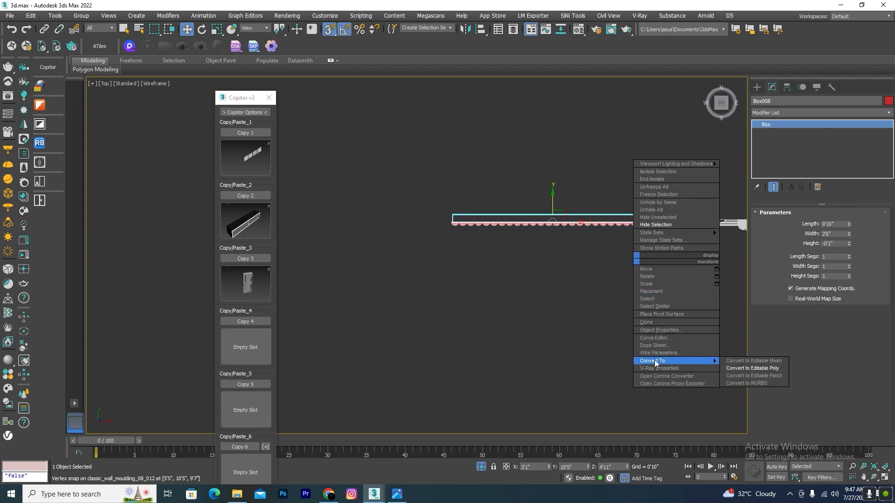
left_click(764, 368)
left_click(795, 223)
left_click_drag(683, 195, 435, 217)
scroll(718, 226, "up", 5)
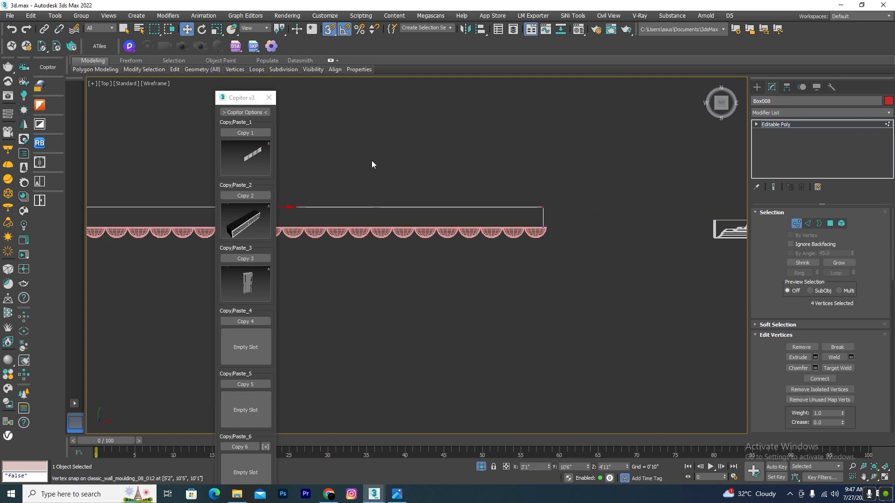
scroll(377, 163, "down", 3)
left_click_drag(355, 173, 574, 196)
Leave vertex editing and group the fluted panel with its backing box under the name "wall panel"
mouse_move(451, 220)
middle_mouse_down("alt")
mouse_move(506, 197)
mouse_move(611, 252)
mouse_move(549, 192)
mouse_move(565, 195)
mouse_move(519, 89)
middle_mouse_up("alt")
key("F3")
scroll(520, 88, "down", 3)
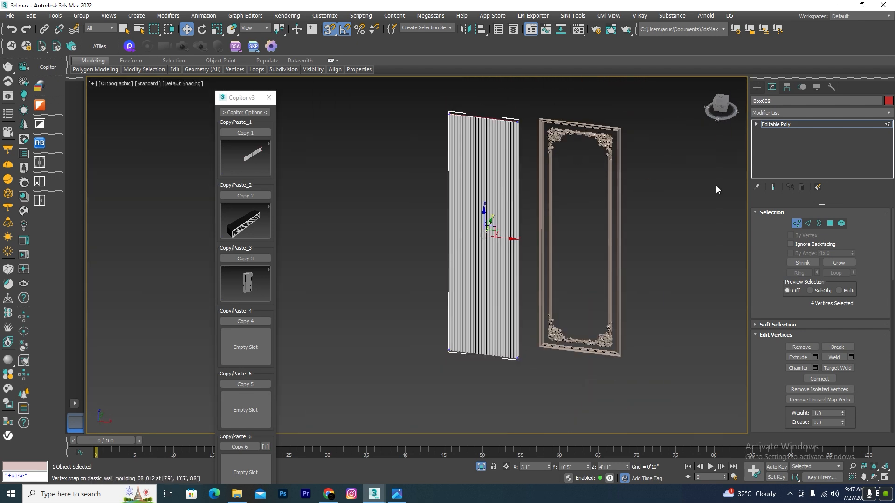
left_click(796, 223)
left_click_drag(527, 118, 438, 231)
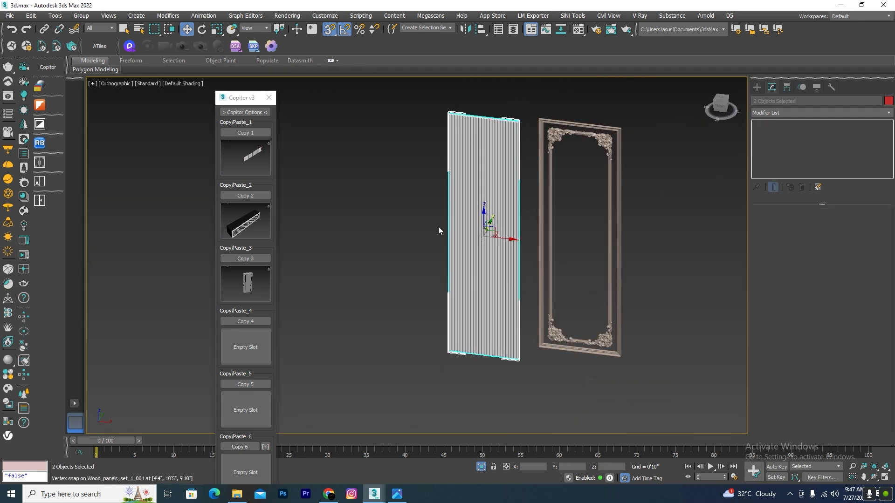
left_click(81, 15)
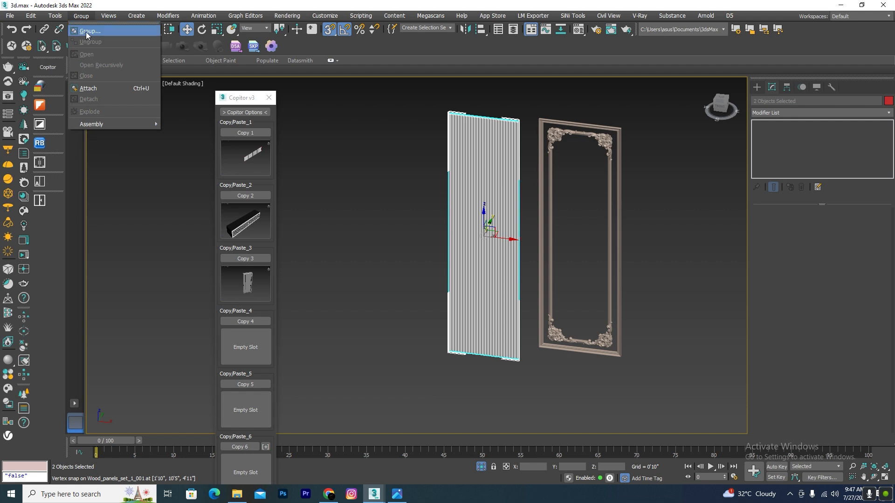
left_click(86, 30)
key("BackSpace")
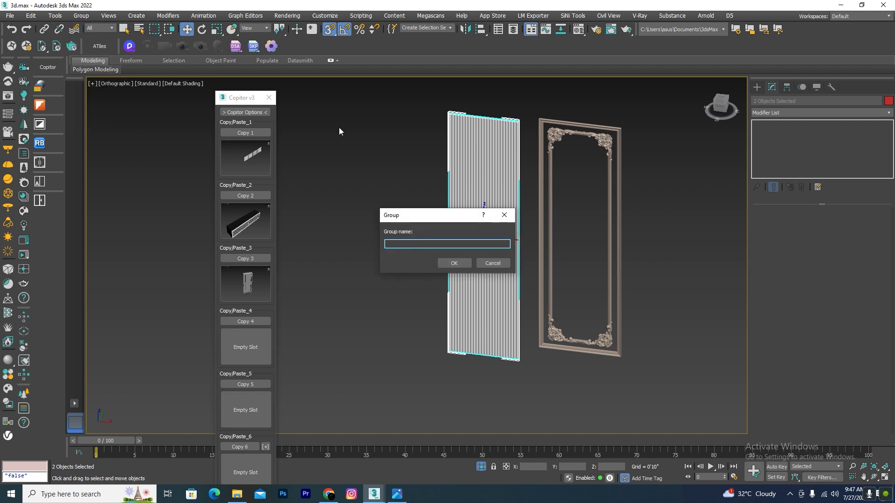
type("panel")
left_click(449, 263)
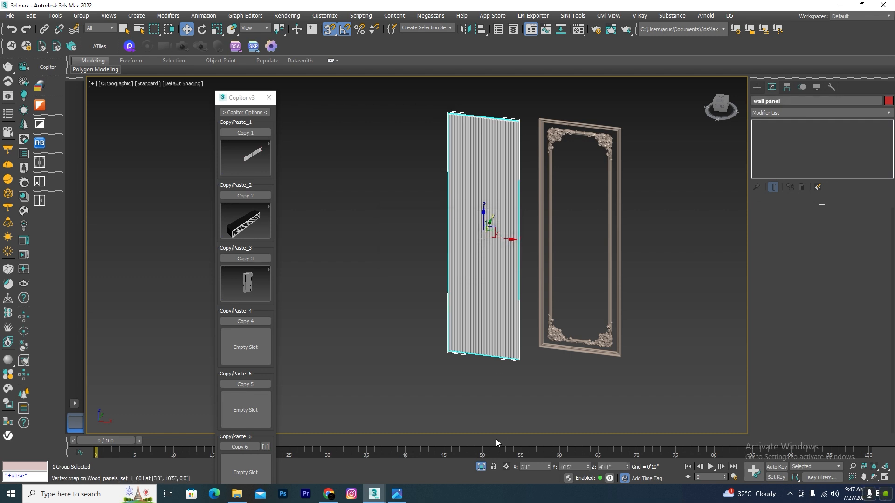
End the isolation and raise the wall panel group clear of the skirting in the wireframe left view
left_click(481, 466)
scroll(530, 263, "up", 5)
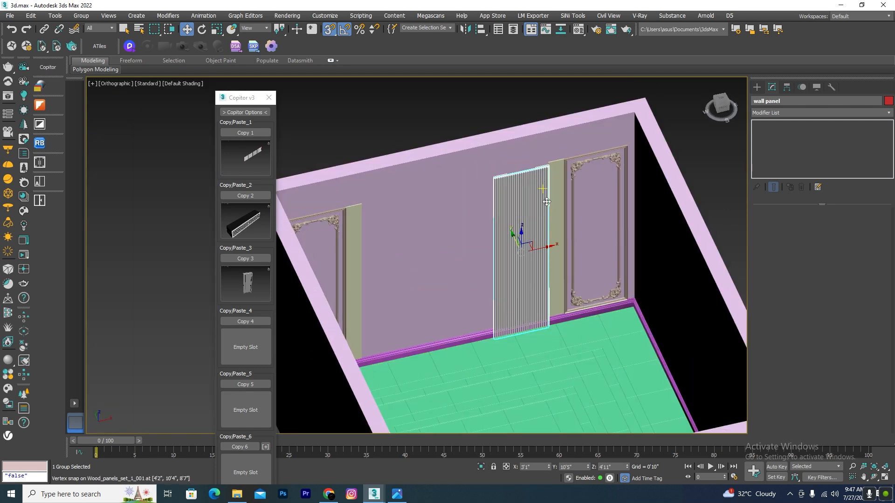
key("l")
key("F3")
scroll(530, 163, "up", 6)
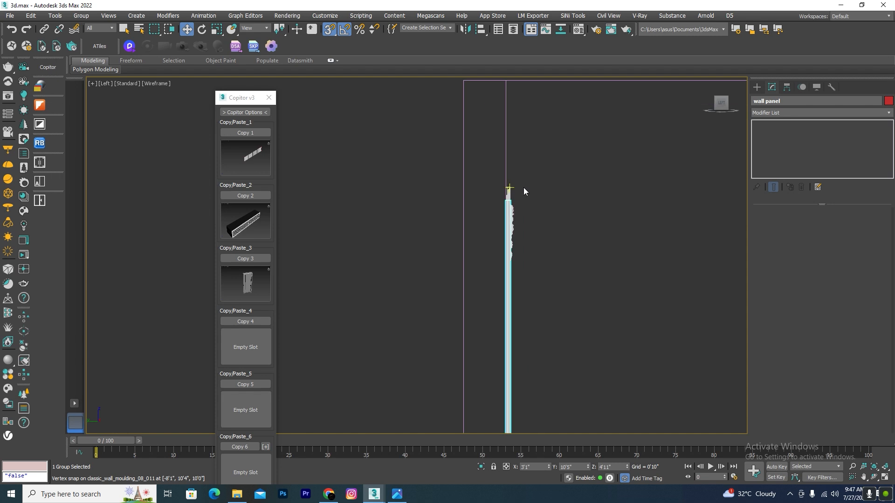
scroll(529, 184, "down", 6)
scroll(541, 284, "up", 5)
scroll(541, 261, "down", 5)
scroll(550, 224, "up", 3)
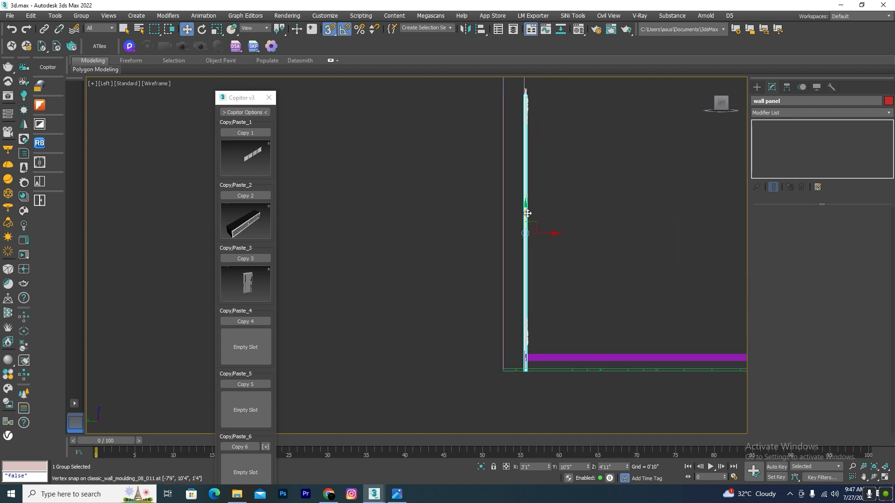
left_click_drag(527, 214, 549, 168)
scroll(525, 336, "up", 5)
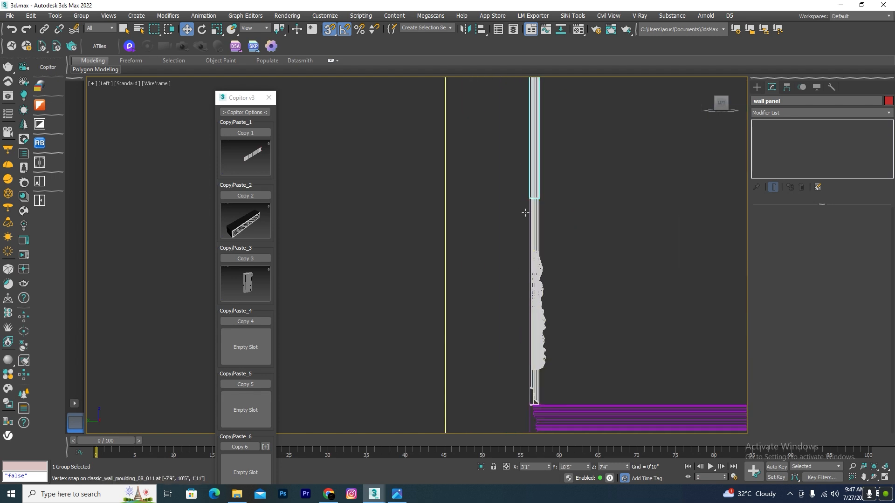
scroll(543, 196, "down", 3)
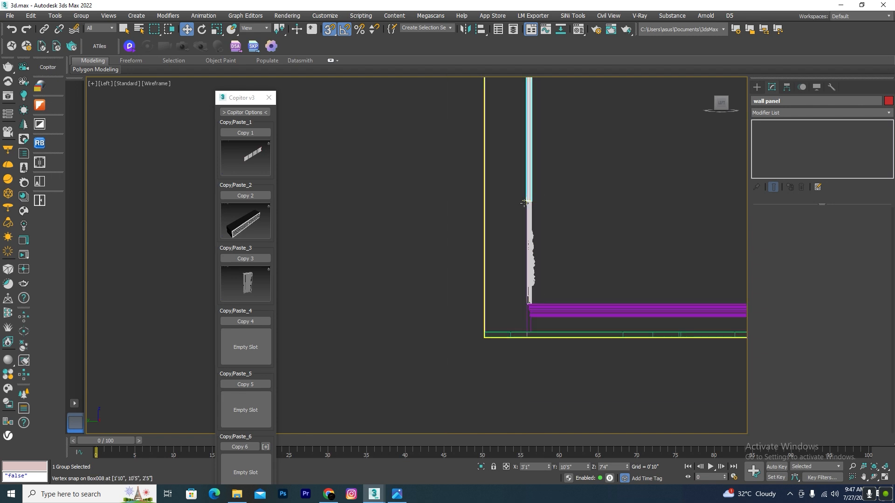
Lower the wall panel group along Y in the front view until its base rests on the skirting
key("f")
scroll(538, 199, "down", 5)
scroll(519, 244, "up", 5)
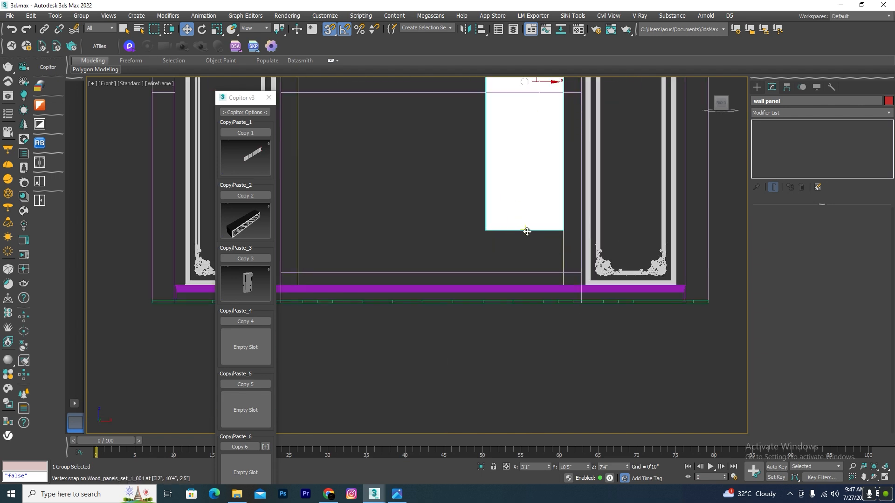
left_click_drag(527, 231, 581, 270)
scroll(560, 303, "up", 5)
left_click_drag(551, 132, 699, 200)
scroll(555, 255, "down", 5)
scroll(595, 172, "down", 3)
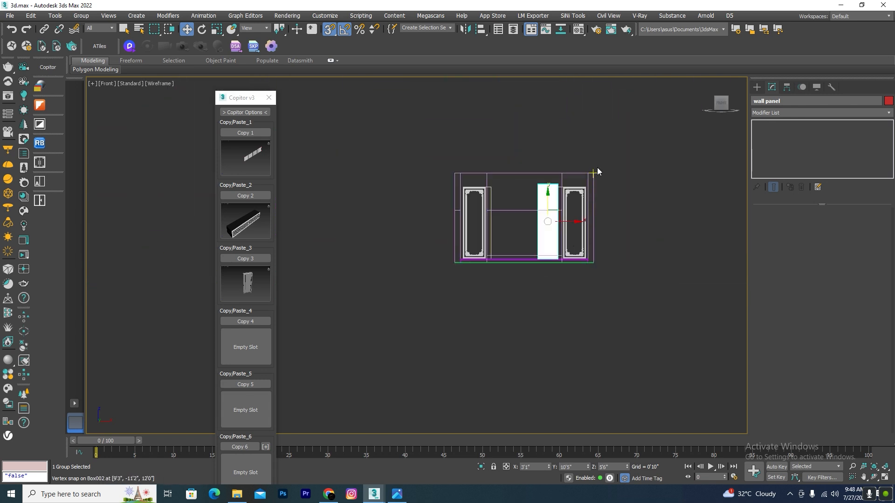
Open the wall panel group and lower the fluted panel's top vertices to the height of the neighbouring moulding
scroll(568, 218, "up", 5)
left_click(498, 220)
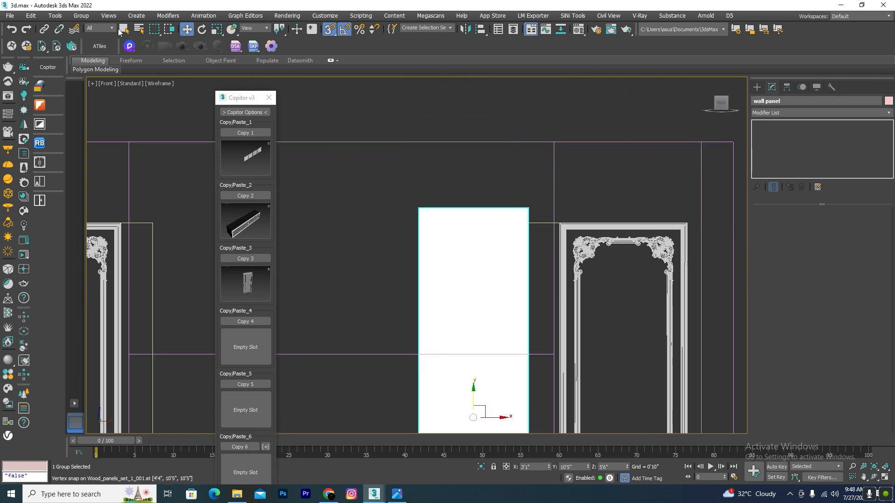
left_click(78, 18)
left_click(91, 52)
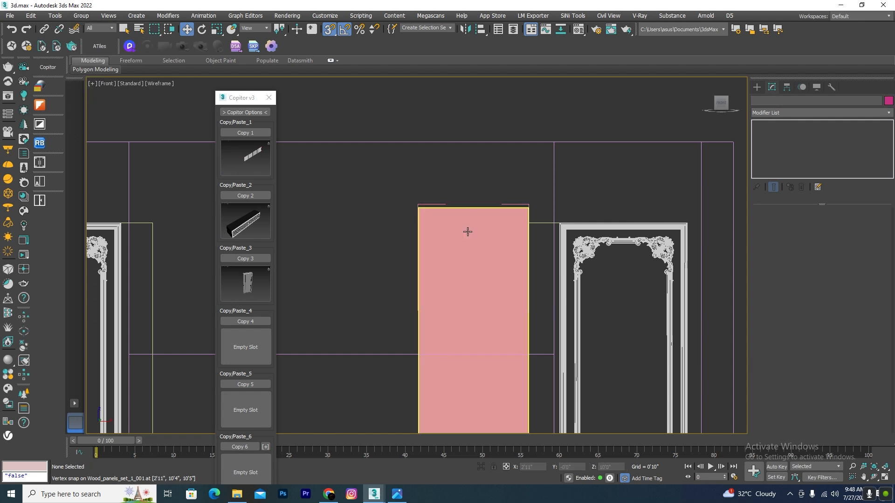
left_click(468, 244)
left_click(795, 223)
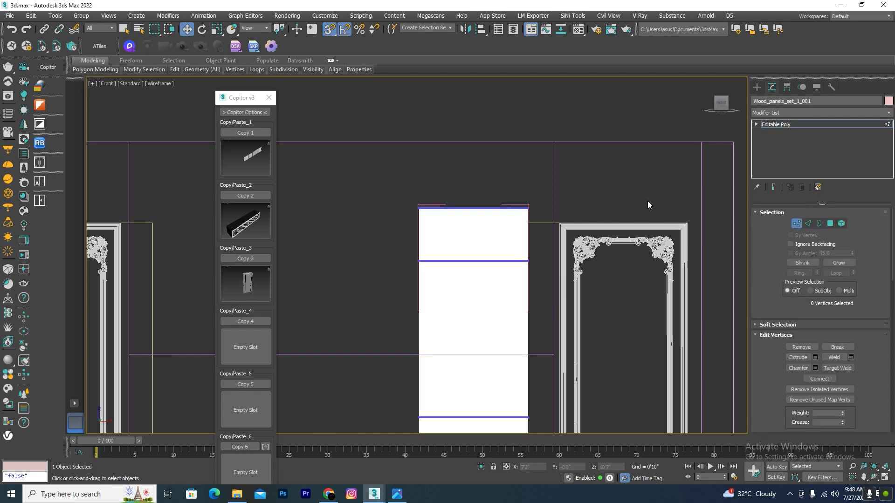
left_click_drag(364, 196, 552, 231)
scroll(508, 201, "up", 3)
left_click_drag(438, 195, 552, 243)
key("1")
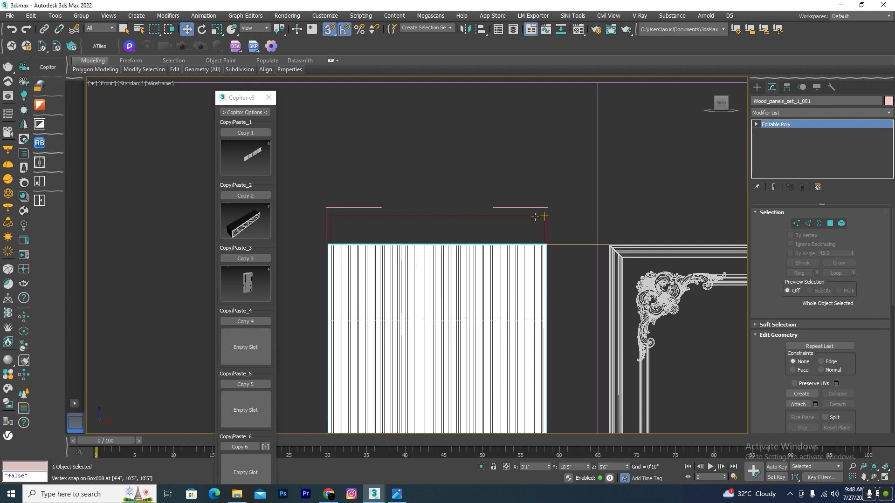
Lower the backing box's top vertices to the fluted panel's top edge and close the group
left_click(543, 215)
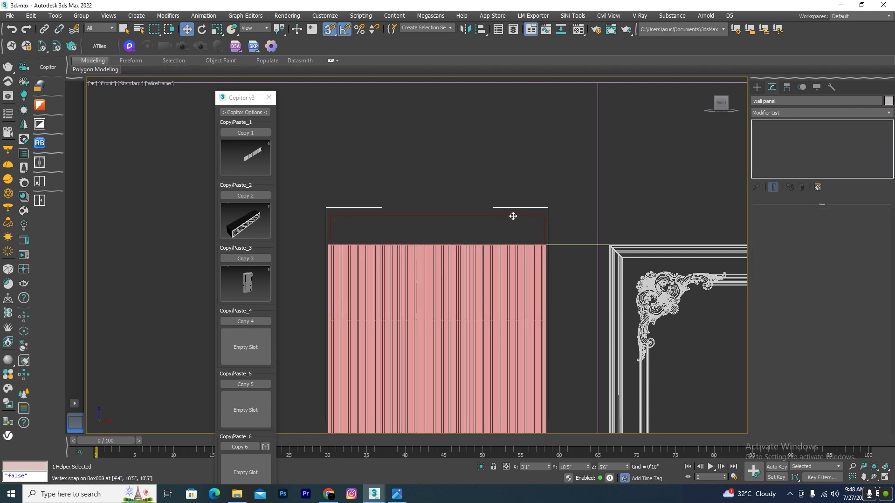
left_click(544, 228)
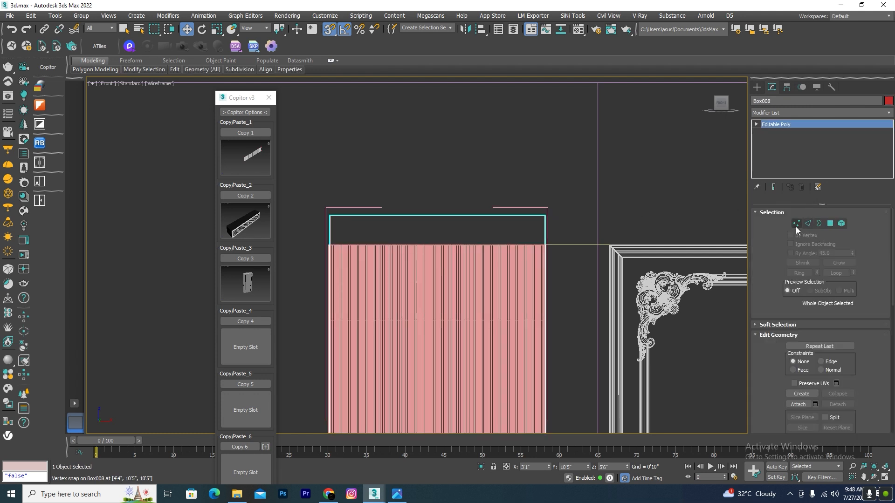
left_click(795, 225)
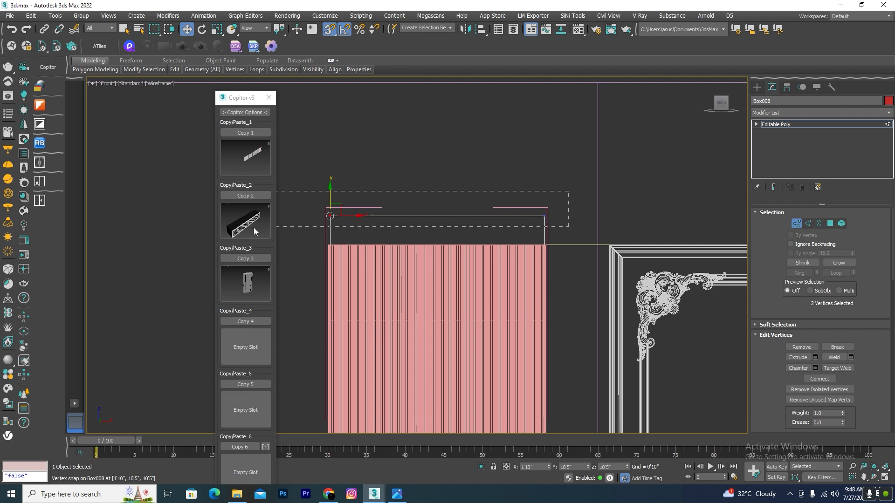
left_click_drag(254, 227, 254, 227)
left_click_drag(438, 189, 546, 243)
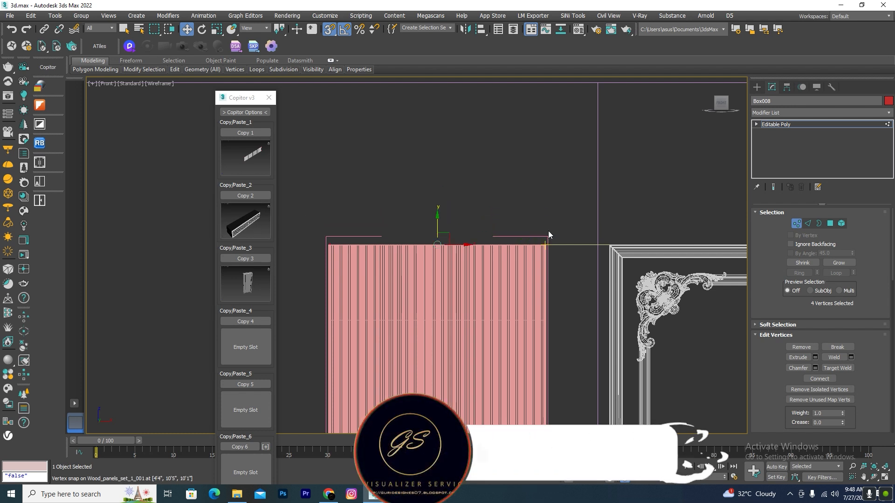
key("1")
left_click(82, 19)
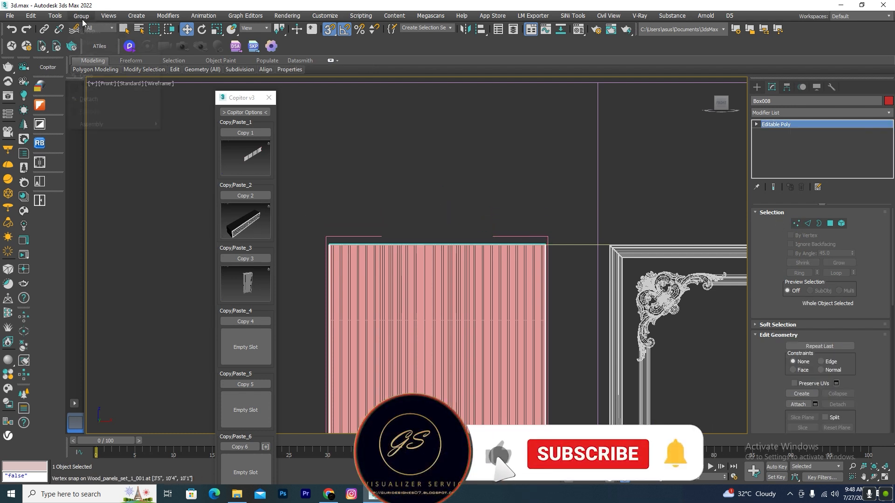
left_click(105, 76)
Copy the wall panel group along X and align the copy with the small box beside the opposite moulding
scroll(363, 224, "down", 5)
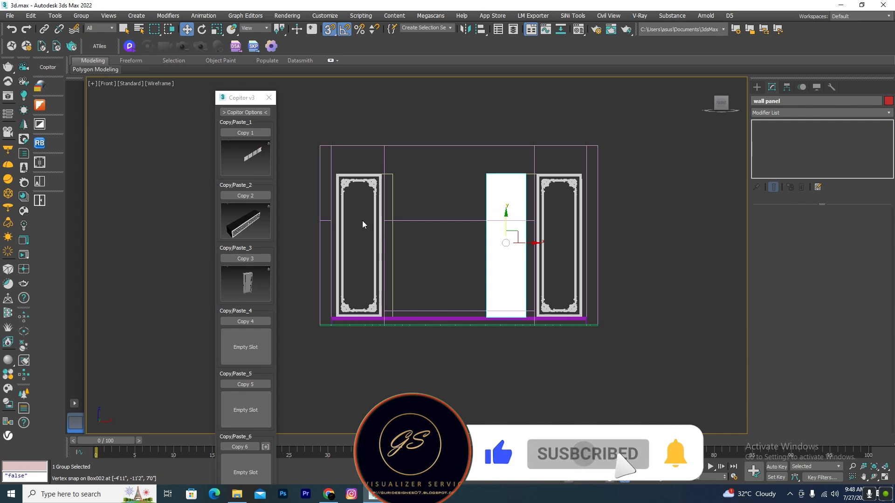
scroll(363, 224, "up", 3)
left_click_drag(561, 252, 428, 271, "shift")
key("Return")
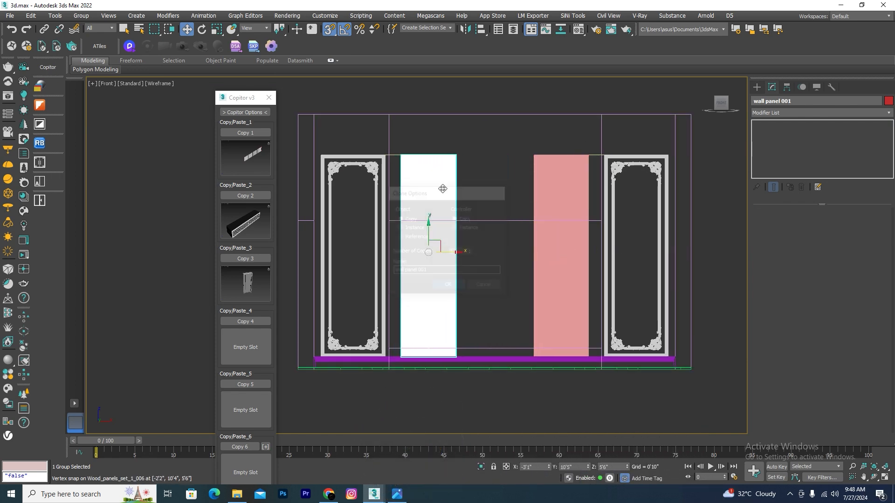
scroll(410, 163, "up", 8)
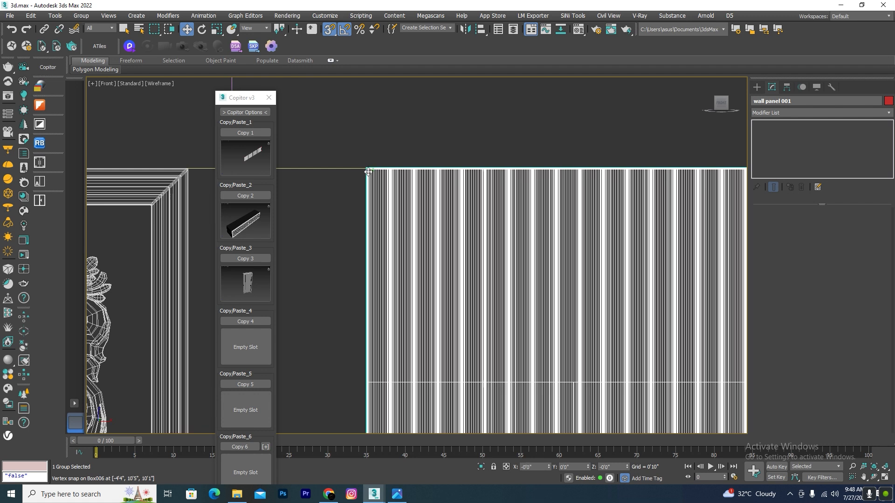
scroll(368, 173, "down", 8)
Draw a guide box about 9'5" long over the right wall panel in the front view and set its width to 1'8"
left_click(553, 163)
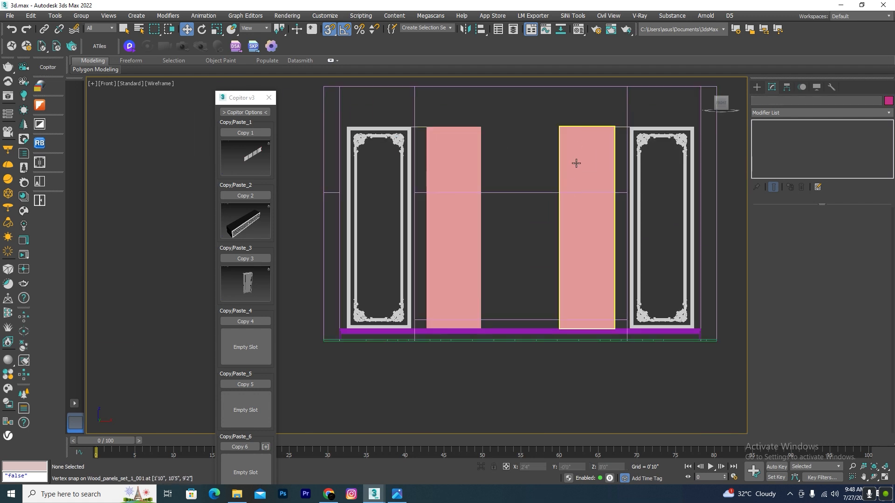
left_click(576, 163)
left_click(756, 87)
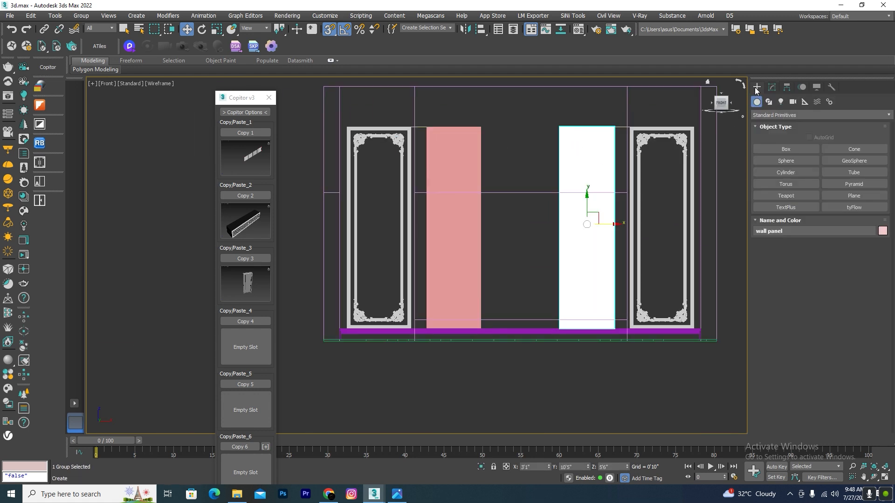
left_click(792, 149)
left_click_drag(550, 124, 613, 331)
right_click(613, 331)
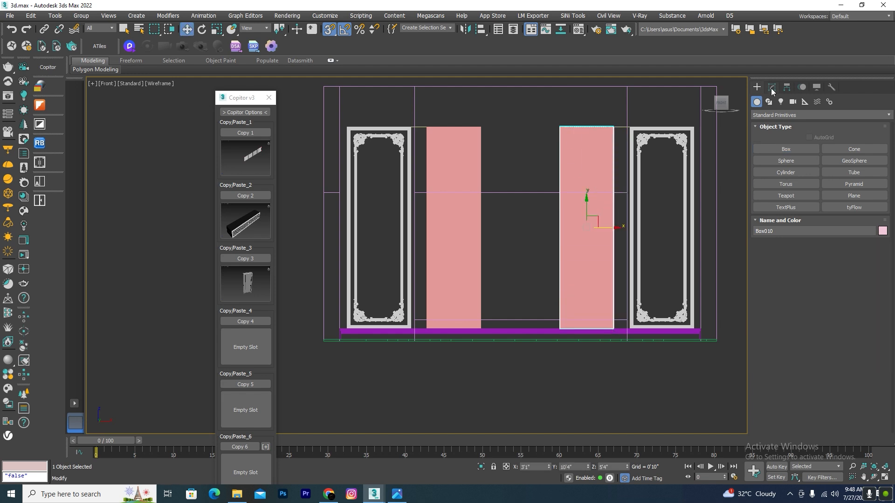
left_click(771, 87)
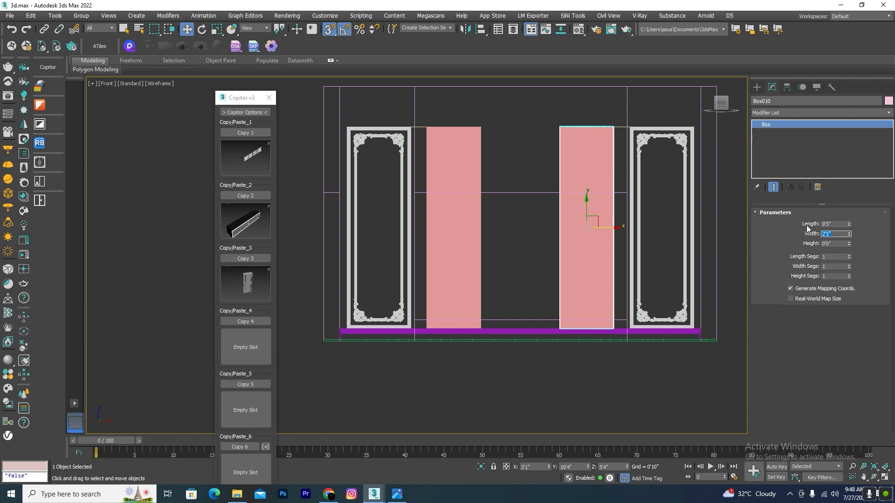
key("Return")
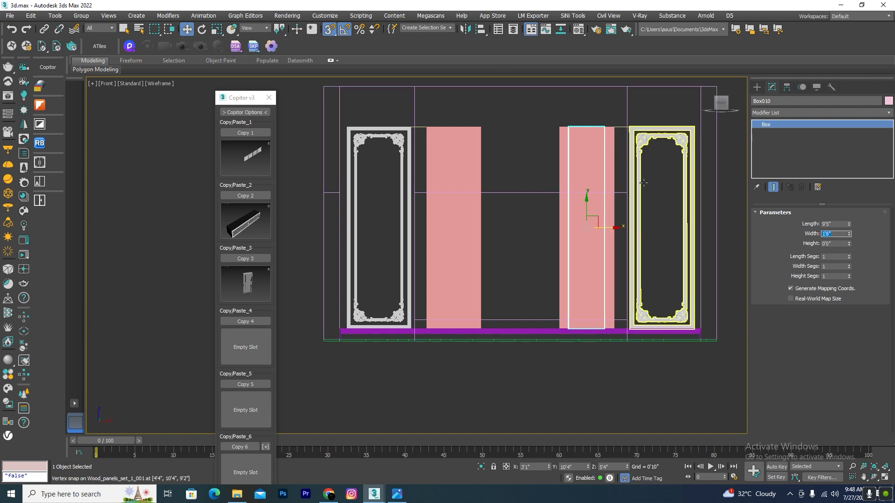
Move the guide box along X and snap its right edge to the outer edge of the right wall panel
scroll(589, 124, "up", 5)
scroll(511, 119, "down", 5)
left_click_drag(547, 123, 483, 124)
scroll(477, 150, "up", 3)
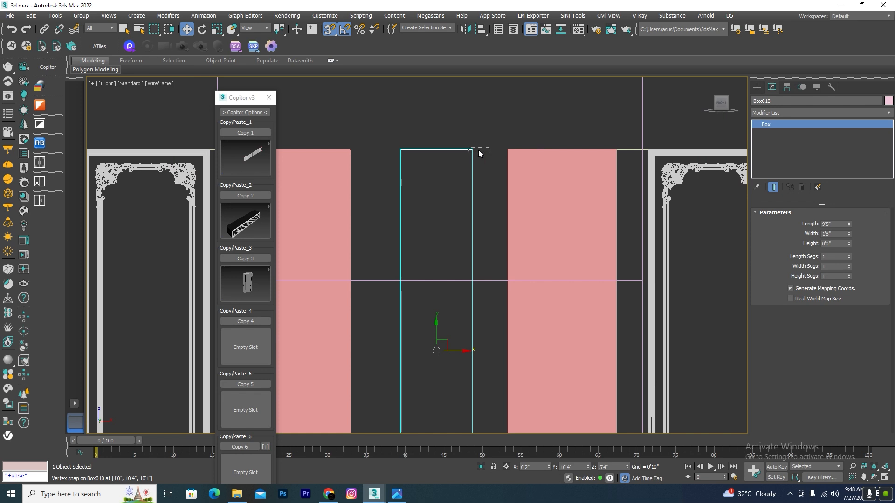
left_click(474, 155)
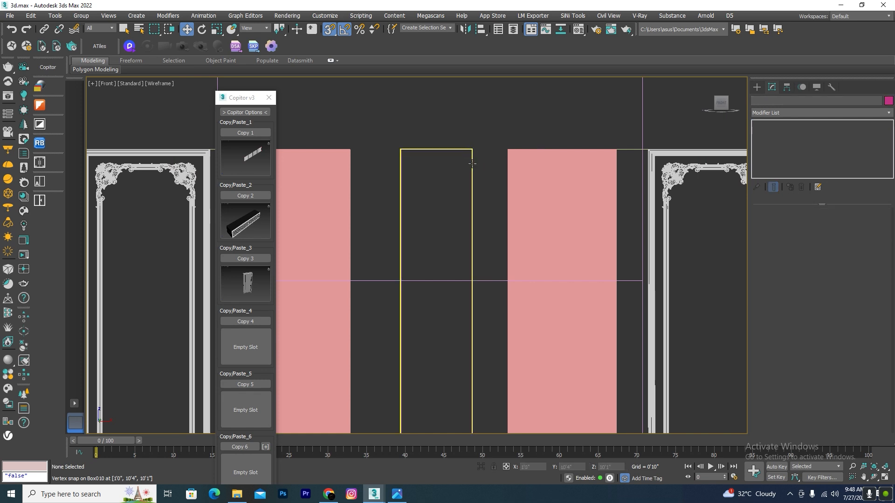
left_click_drag(472, 149, 624, 150)
Open the right wall panel group and delete the flute elements that extend inward past the guide box
left_click(523, 170)
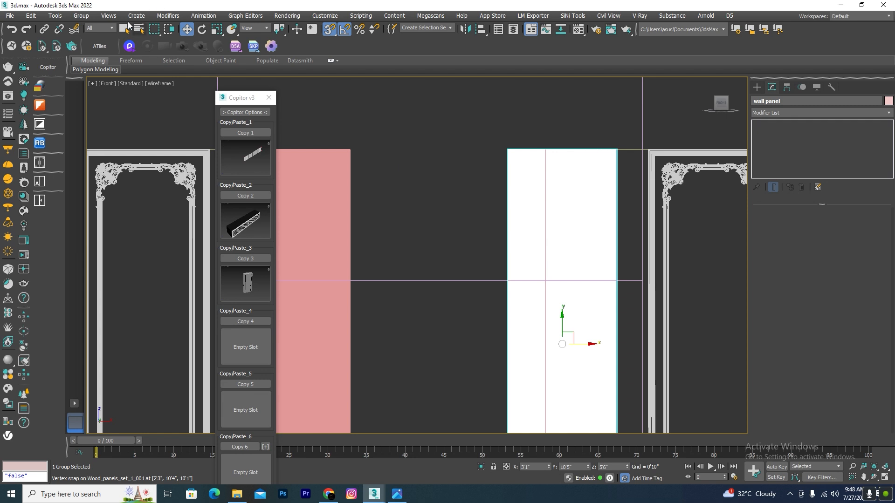
left_click(81, 16)
left_click(99, 55)
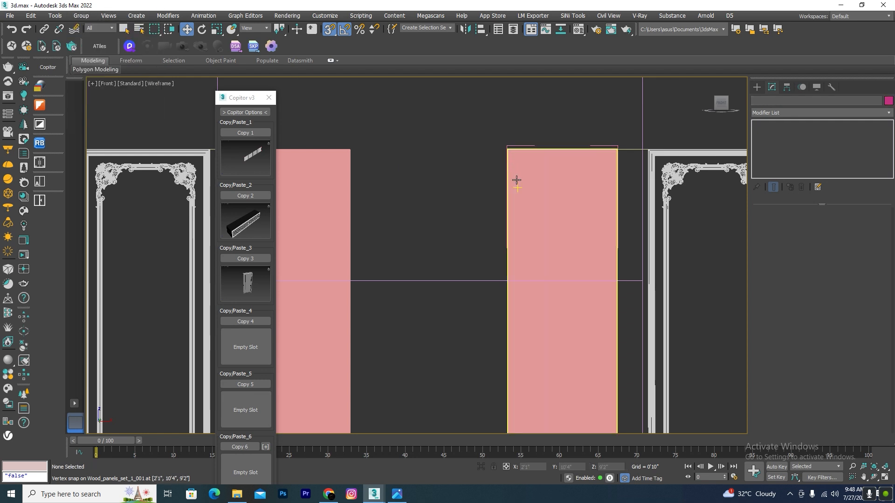
left_click(560, 224)
left_click(841, 224)
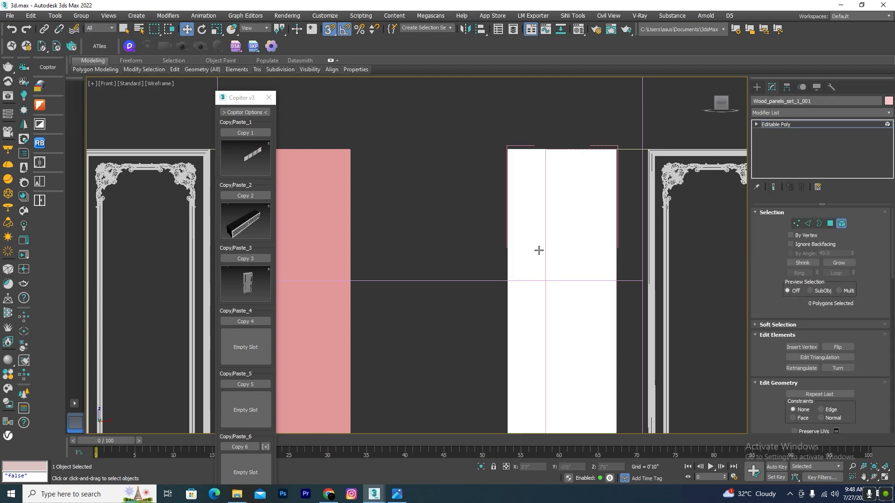
left_click_drag(534, 266, 533, 266)
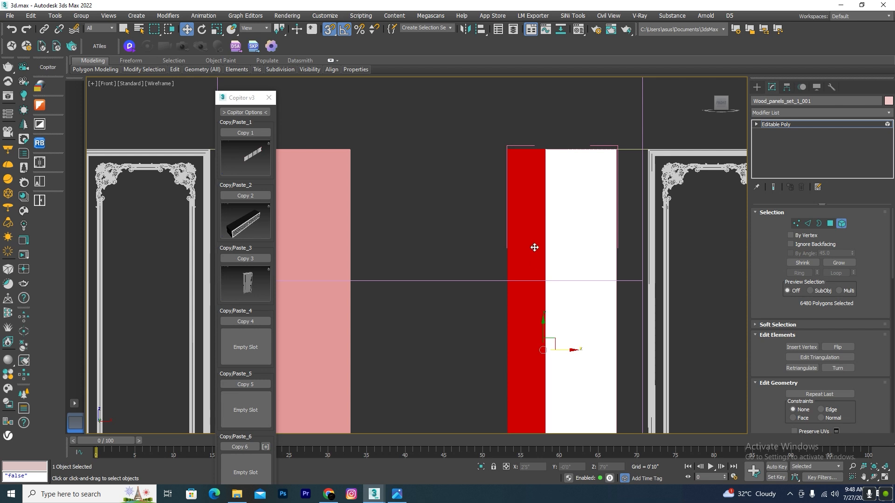
key("Delete")
scroll(540, 160, "up", 6)
scroll(541, 160, "down", 4)
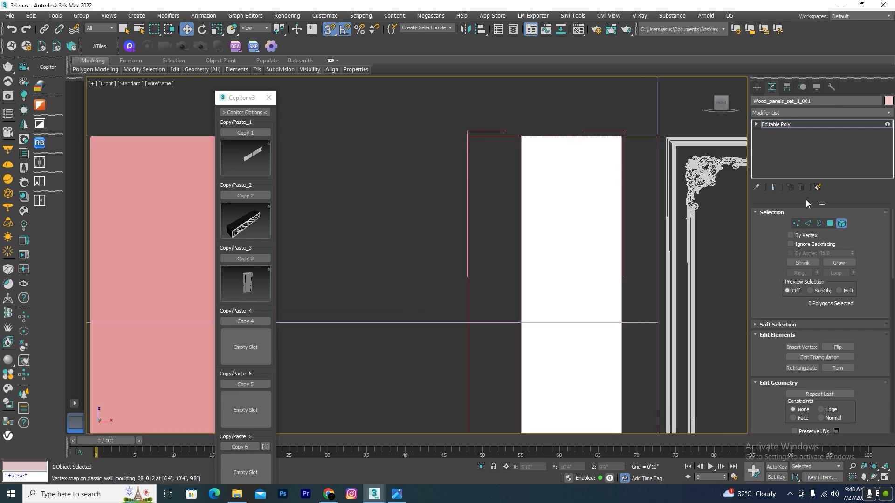
left_click(841, 223)
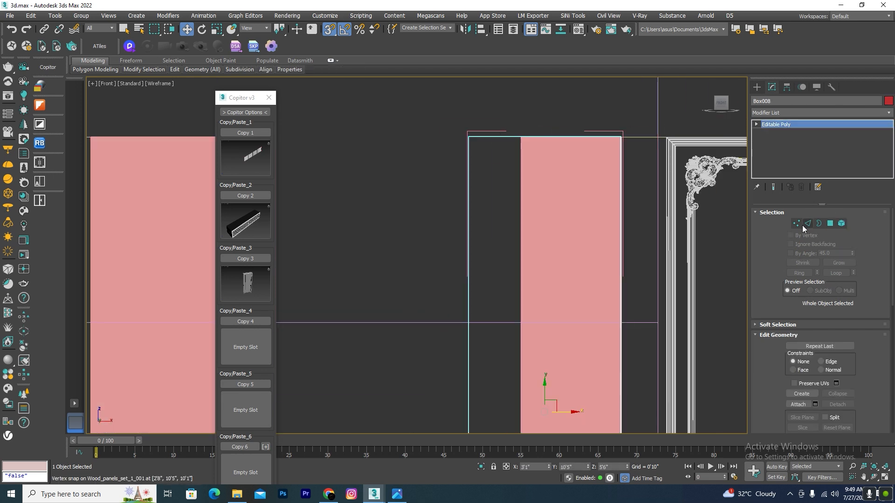
Move the backing box's inner-side vertices along X to the edge of the remaining flutes
left_click(798, 224)
scroll(466, 142, "down", 7)
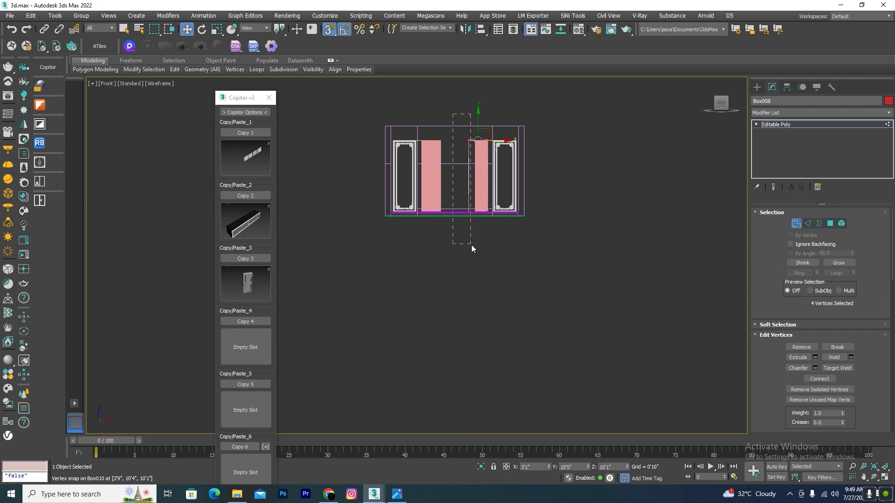
scroll(469, 145, "up", 8)
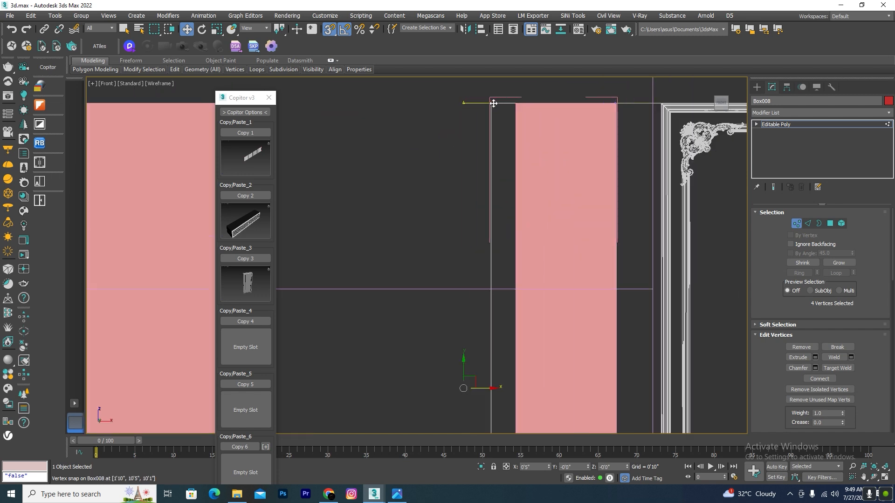
left_click_drag(493, 103, 515, 103)
scroll(516, 108, "down", 4)
left_click(798, 224)
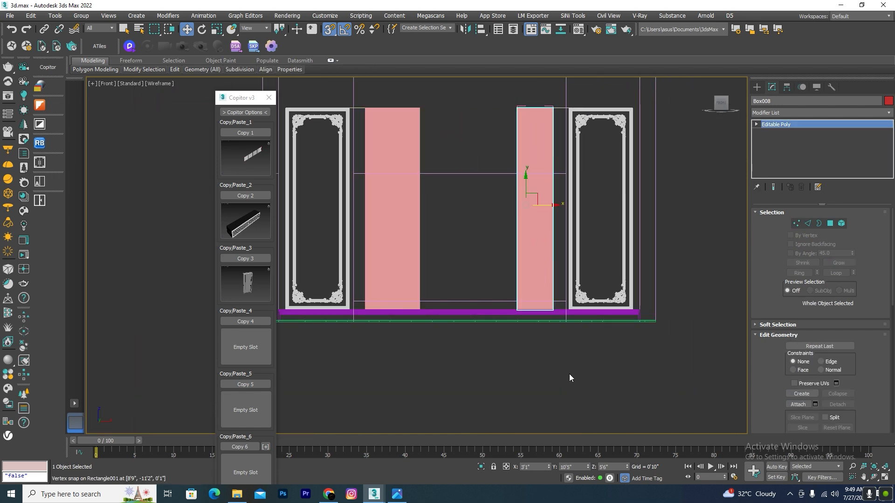
left_click(568, 374)
Replace the left wall panel group with a copy of the narrowed right panel, snapped to the small box beside the left moulding
left_click(410, 142)
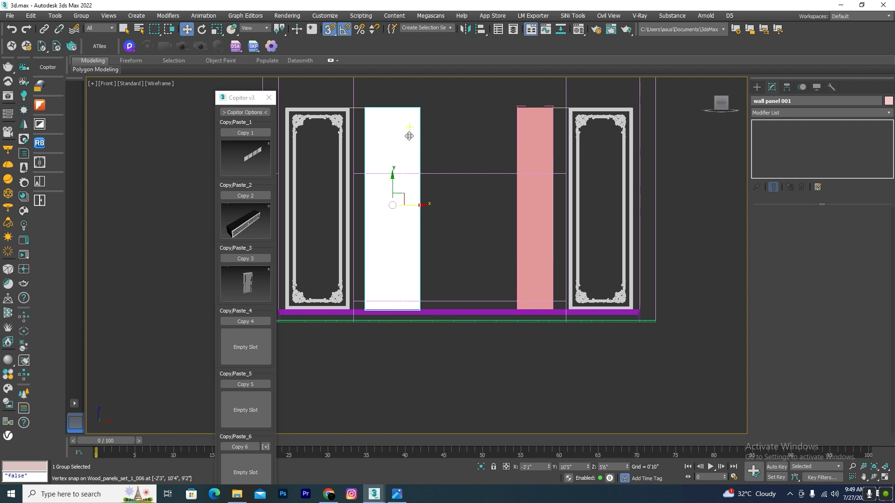
key("Delete")
left_click_drag(527, 113, 528, 116)
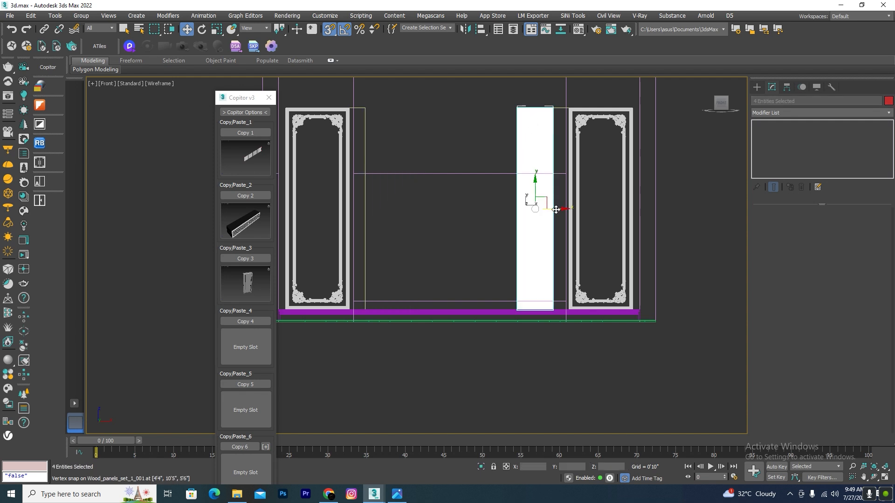
left_click_drag(555, 209, 441, 208, "shift")
left_click(413, 283)
scroll(409, 122, "up", 4)
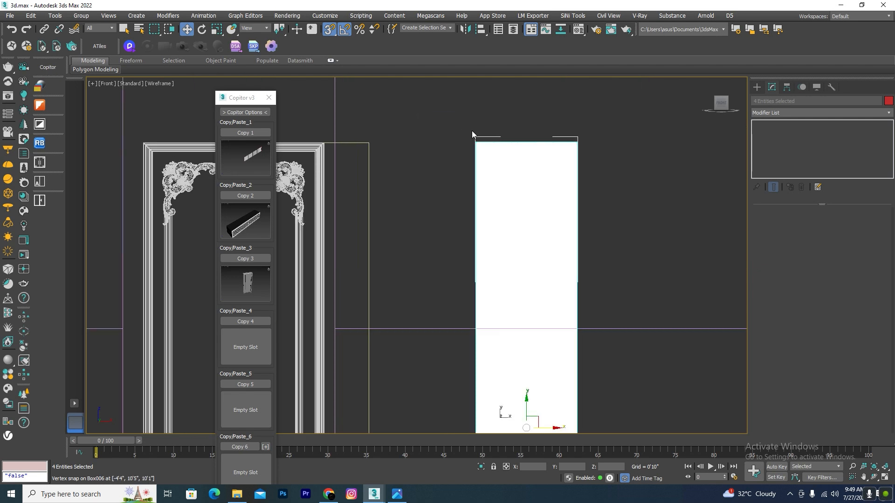
left_click_drag(473, 143, 366, 144)
scroll(519, 133, "down", 5)
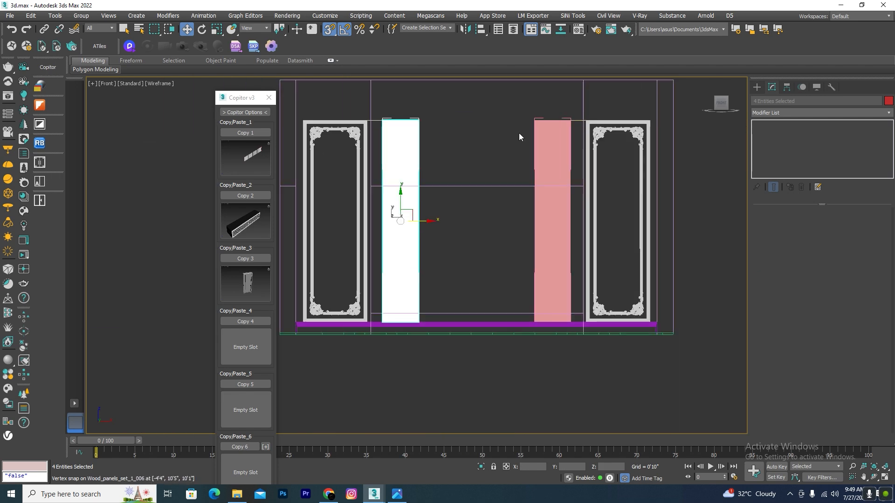
left_click(518, 133)
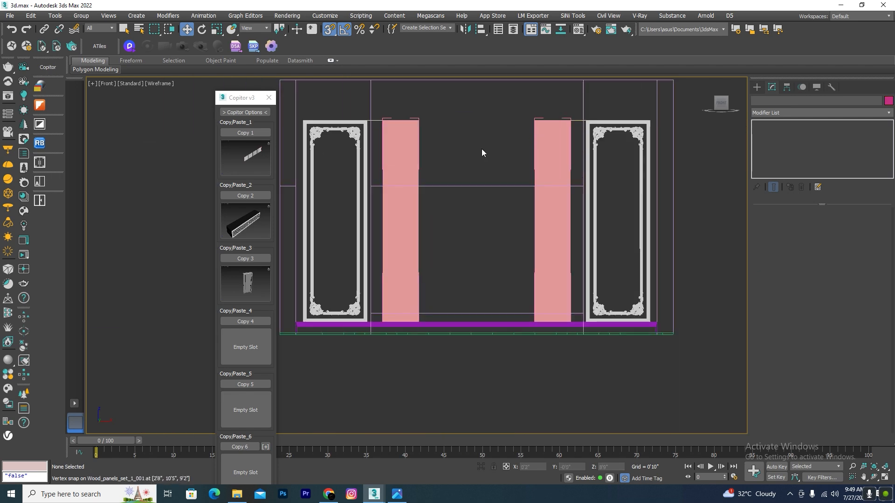
Delete the guide boxes covering the flutes of both wall panels in a shaded view
middle_click_drag(465, 156, 501, 173, "alt")
key("F3")
scroll(501, 173, "down", 3)
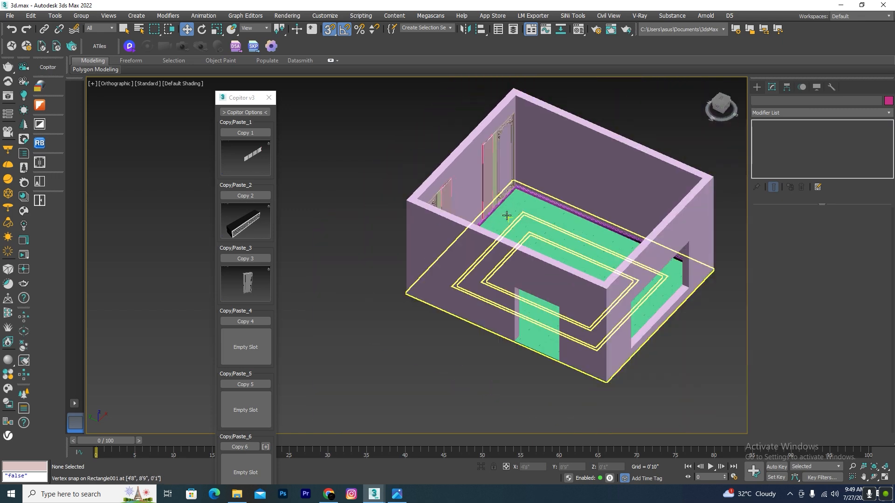
middle_click_drag(507, 216, 465, 225, "alt")
scroll(465, 226, "up", 8)
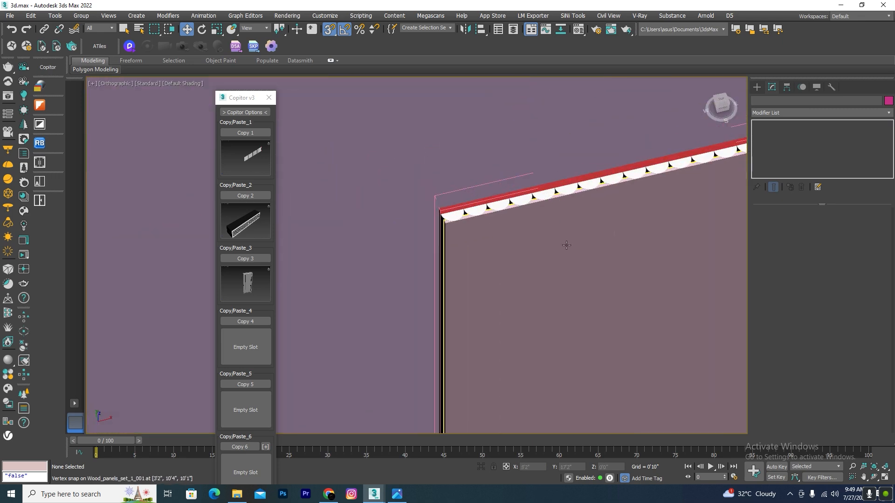
left_click(566, 244)
key("Delete")
scroll(393, 226, "down", 8)
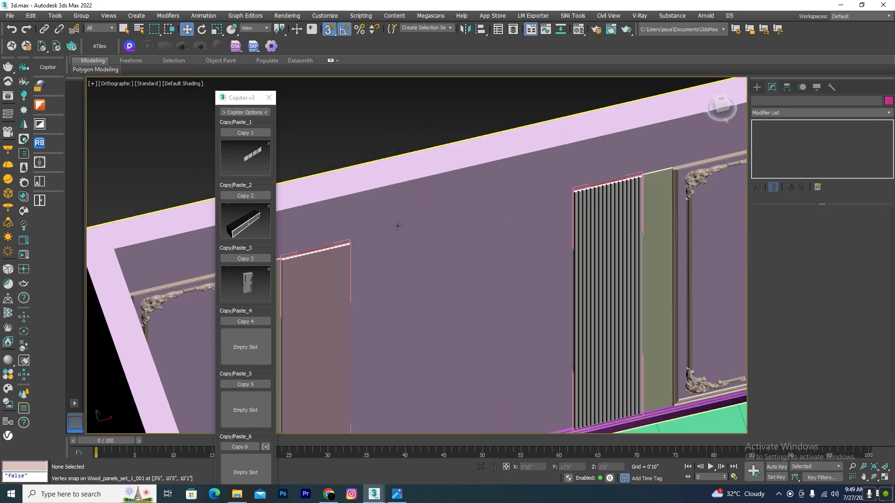
left_click(335, 276)
key("Delete")
Draw a box about 9'5" by 5'6" in the front view, filling the gap between the two fluted panels above the skirting
scroll(312, 262, "up", 6)
scroll(449, 239, "down", 4)
middle_click_drag(310, 271, 492, 217)
scroll(450, 208, "up", 6)
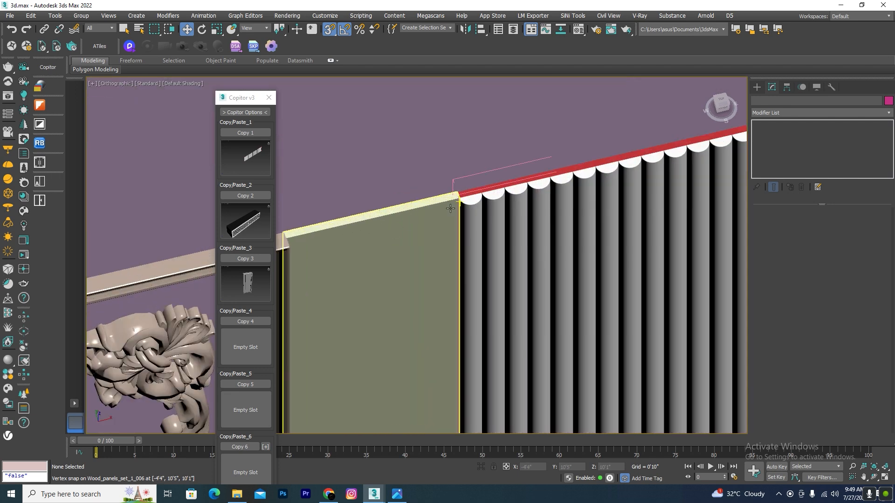
scroll(450, 208, "up", 3)
scroll(447, 176, "down", 12)
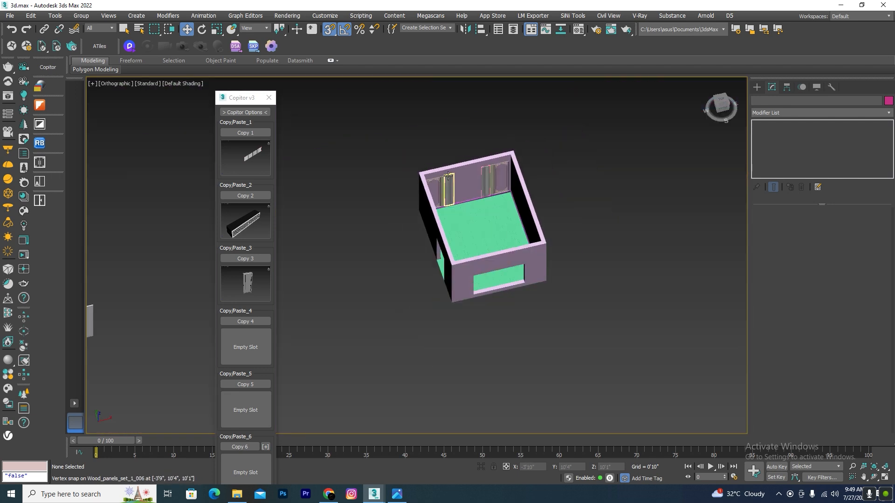
key("f")
scroll(571, 177, "down", 5)
key("F3")
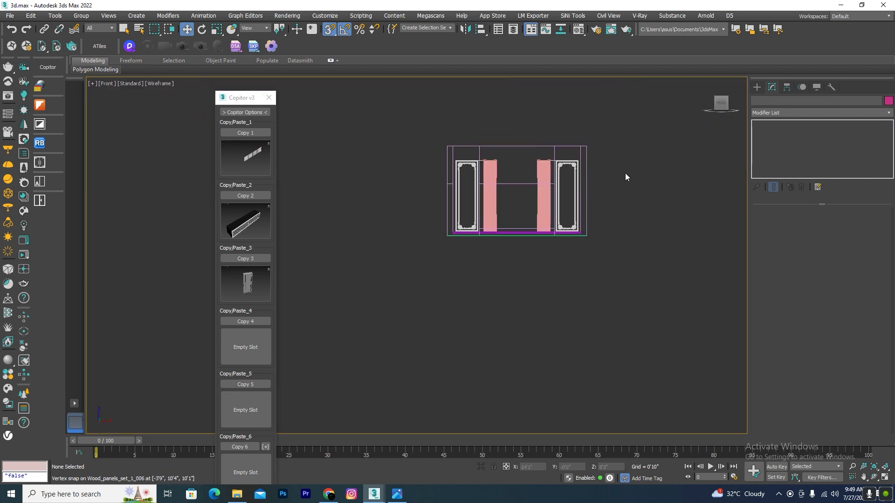
scroll(564, 175, "up", 4)
left_click(756, 87)
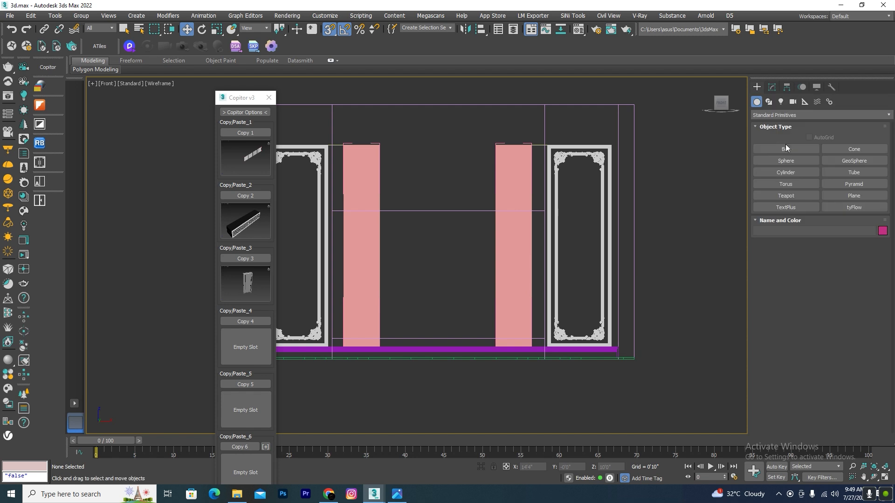
left_click(785, 149)
left_click_drag(380, 144, 492, 346)
key("w")
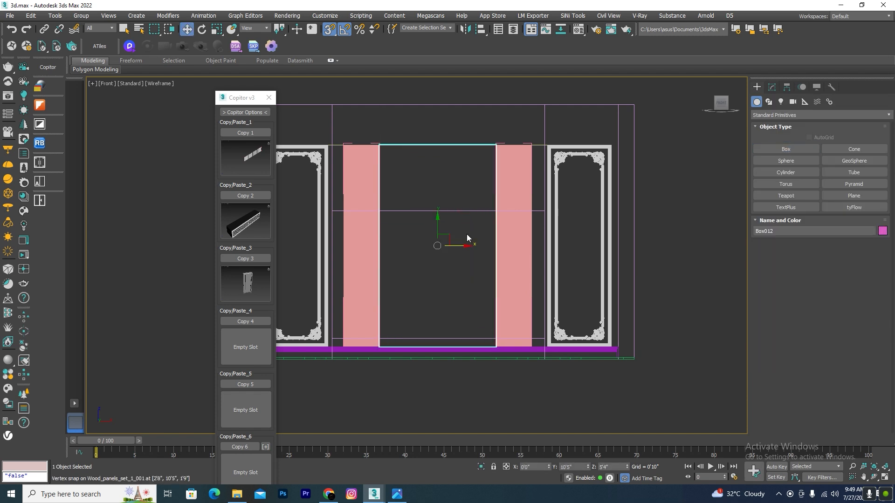
Set the central box's height to 2" and show the room in a shaded view
key("t")
scroll(467, 237, "down", 6)
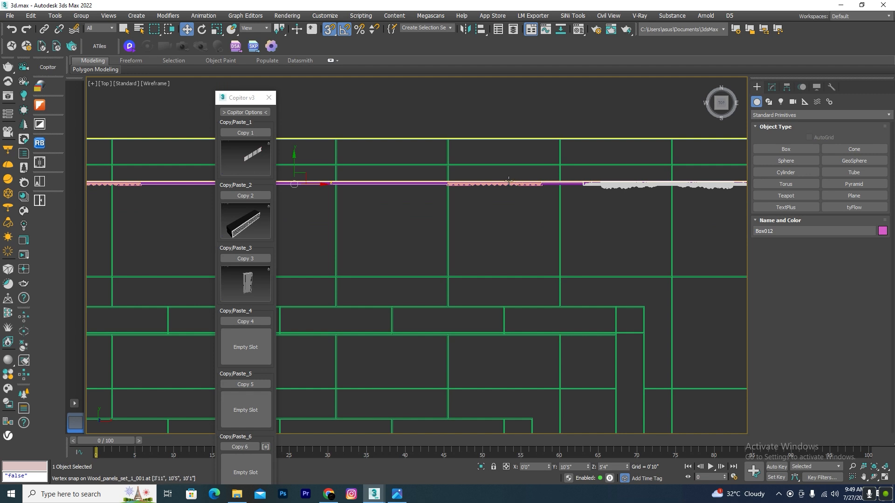
left_click(772, 87)
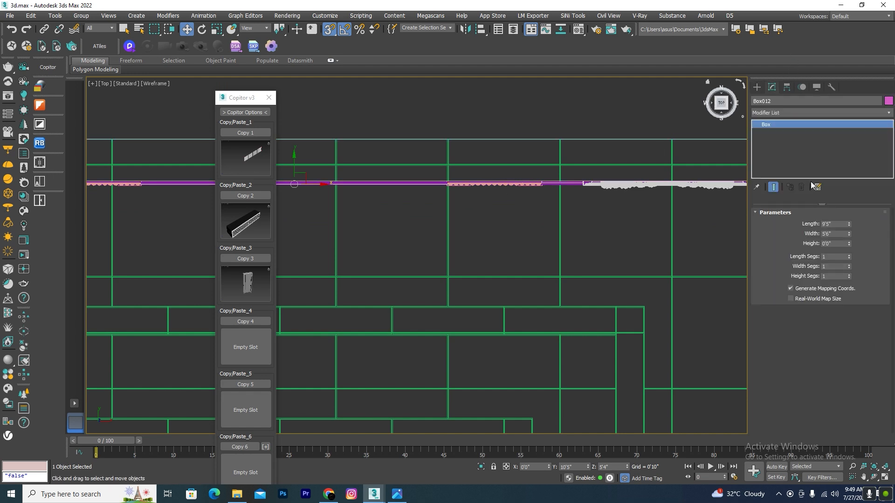
type("2")
key("Return")
scroll(588, 194, "down", 5)
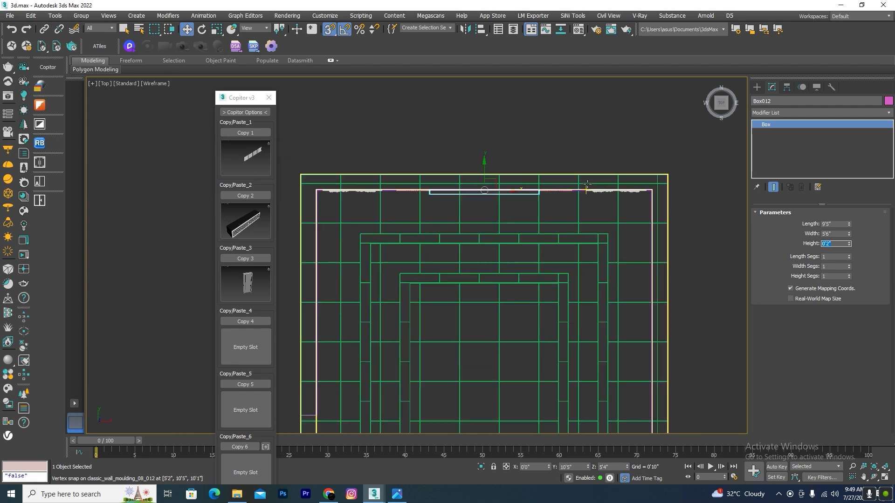
mouse_move(552, 228)
middle_mouse_down("alt")
mouse_move(513, 210)
mouse_move(481, 223)
middle_mouse_up("alt")
key("F3")
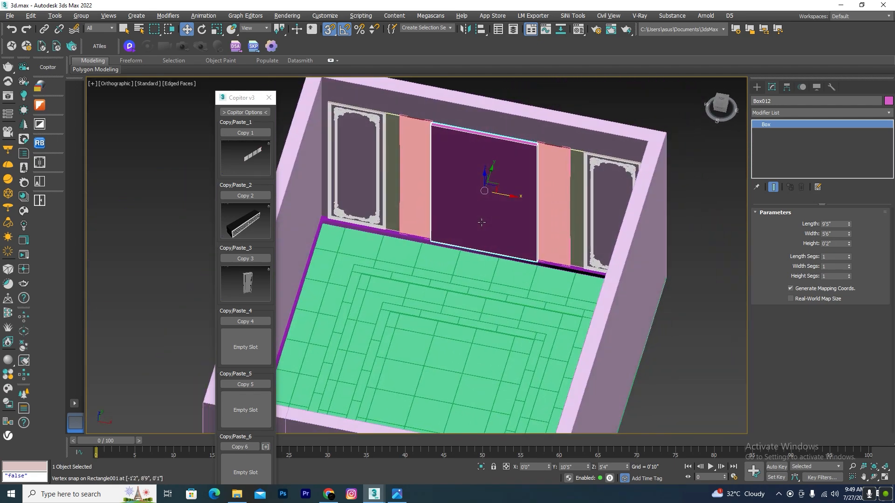
Switch to the Reception and dining.jpeg reference image and compare its central wall panel with the modelled wall
left_click(396, 494)
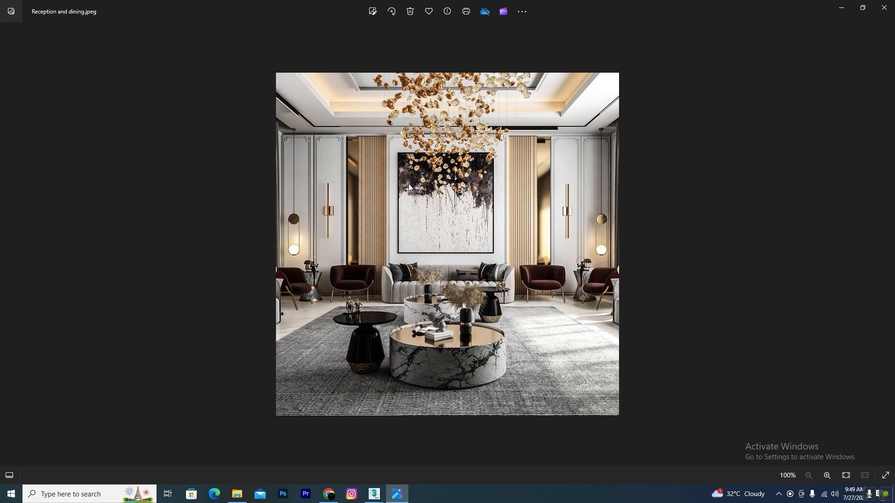
left_click(844, 7)
middle_click_drag(559, 177, 519, 200, "alt")
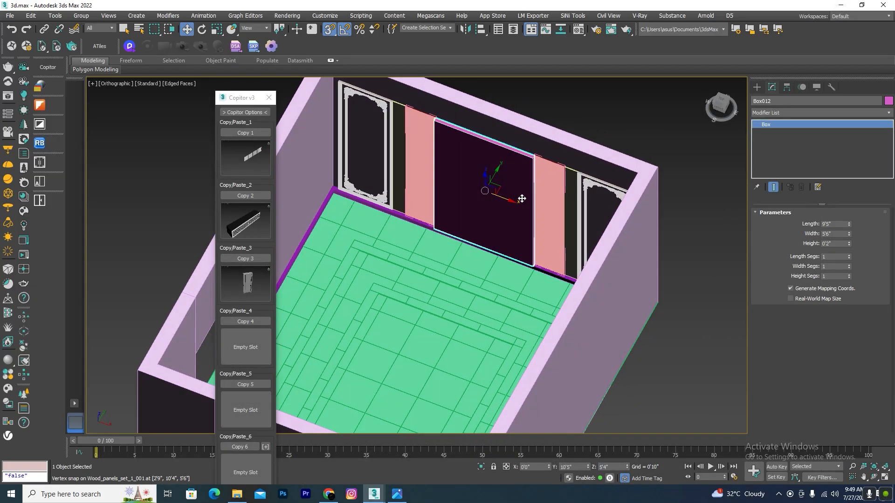
Isolate the central box and convert it to an editable poly
left_click(480, 466)
middle_click_drag(623, 246, 585, 239, "alt")
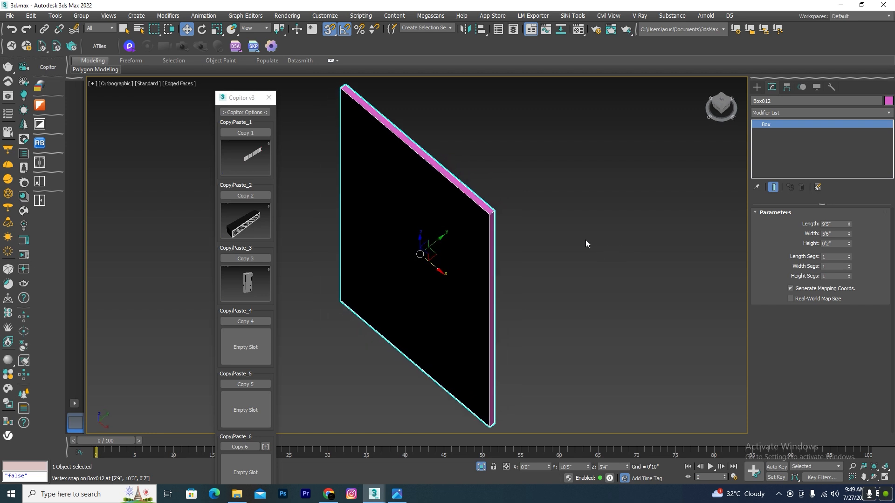
right_click(569, 208)
mouse_move(601, 308)
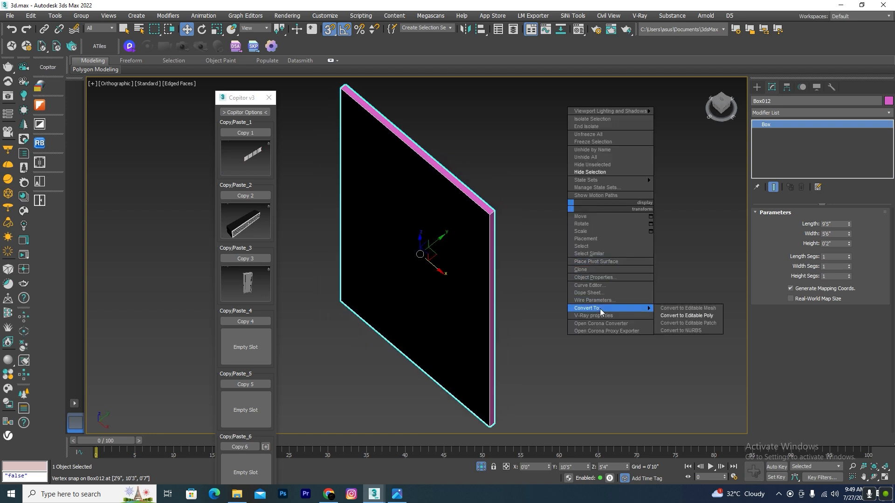
left_click(689, 315)
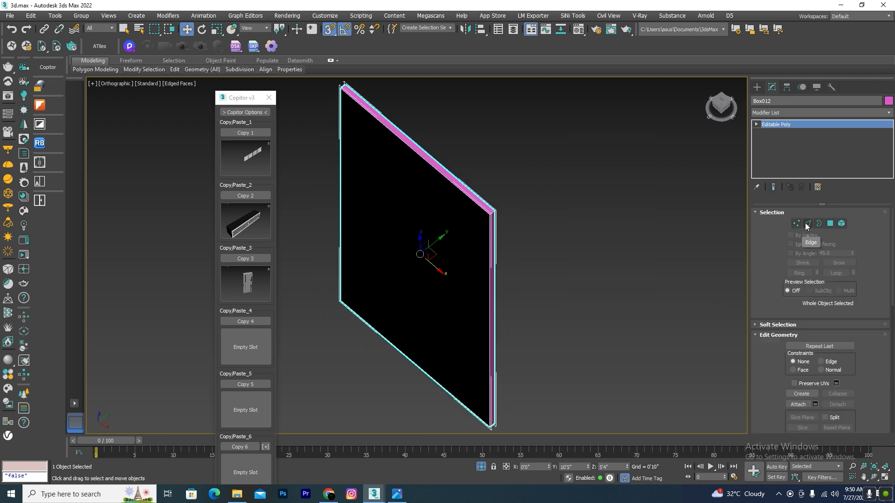
Connect the ring of short thickness edges on the central panel with a new edge loop around its sides
left_click(807, 224)
scroll(525, 183, "up", 6)
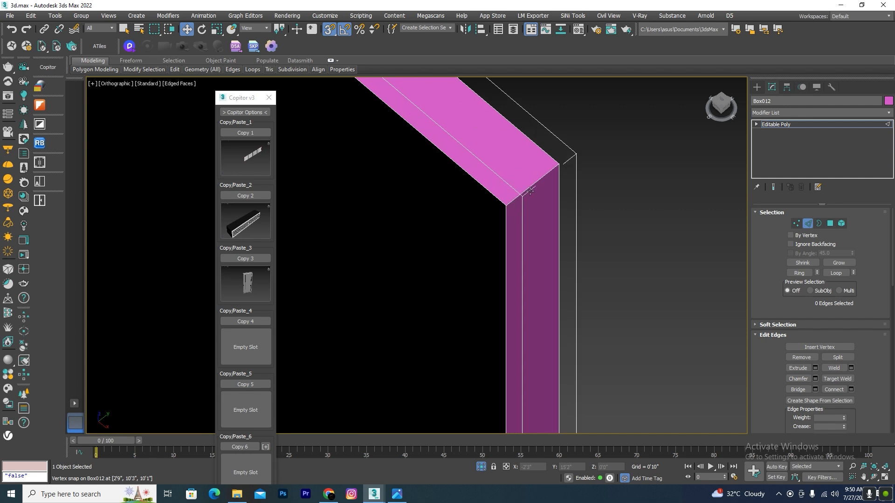
left_click(527, 187)
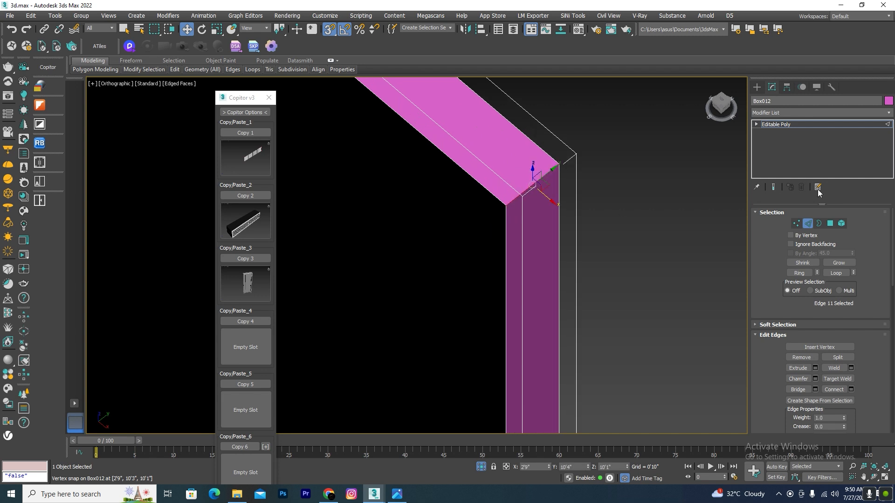
left_click(798, 273)
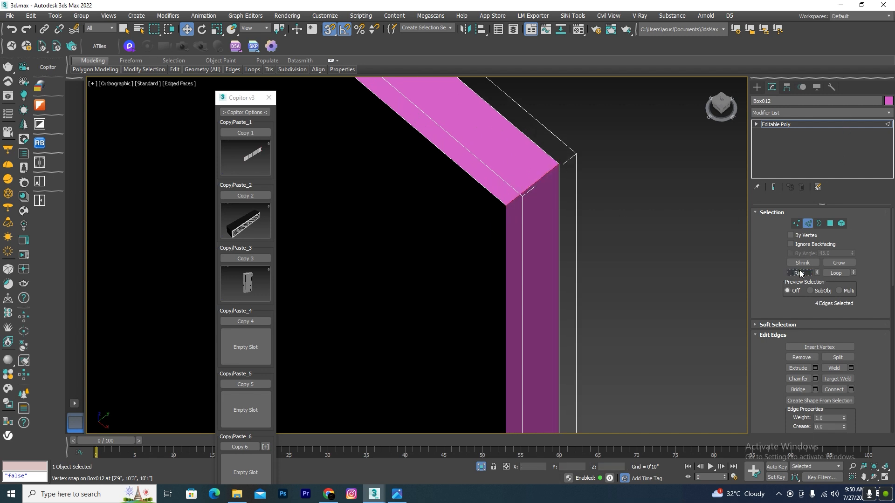
left_click(851, 390)
left_click(425, 297)
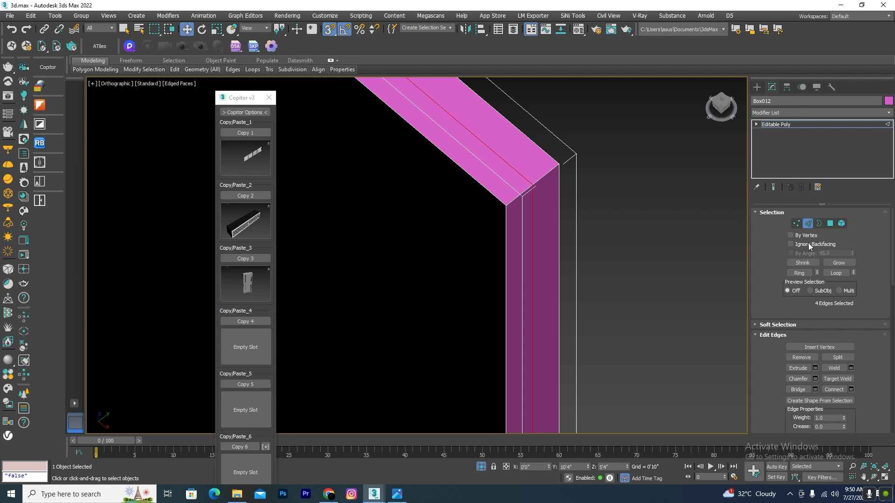
Extrude the front strips of the panel's two vertical sides outward by 2" using Local Normal
left_click(830, 224)
left_click(519, 252)
scroll(573, 219, "down", 5)
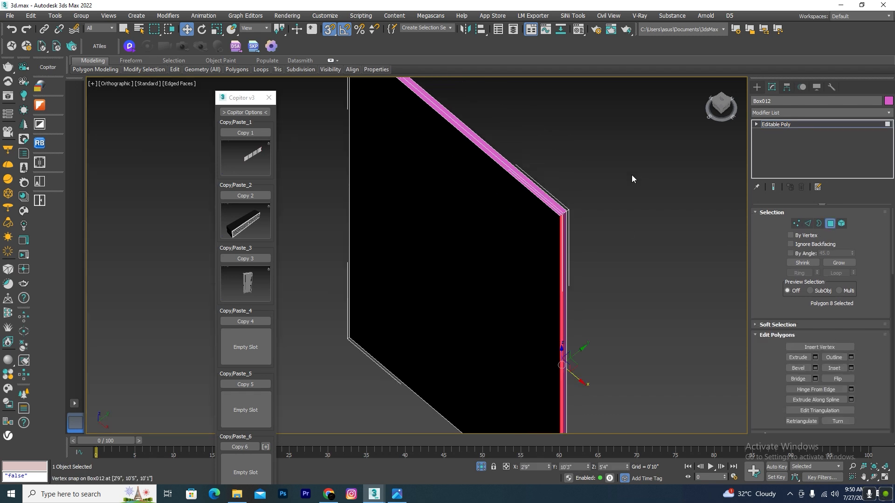
middle_click_drag(569, 195, 603, 209, "alt")
scroll(552, 214, "up", 8)
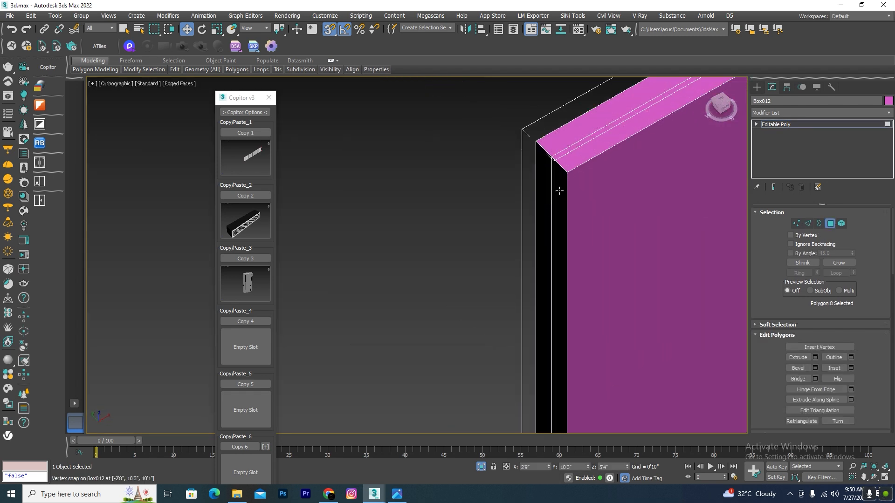
left_click(559, 191, "ctrl")
left_click(815, 357)
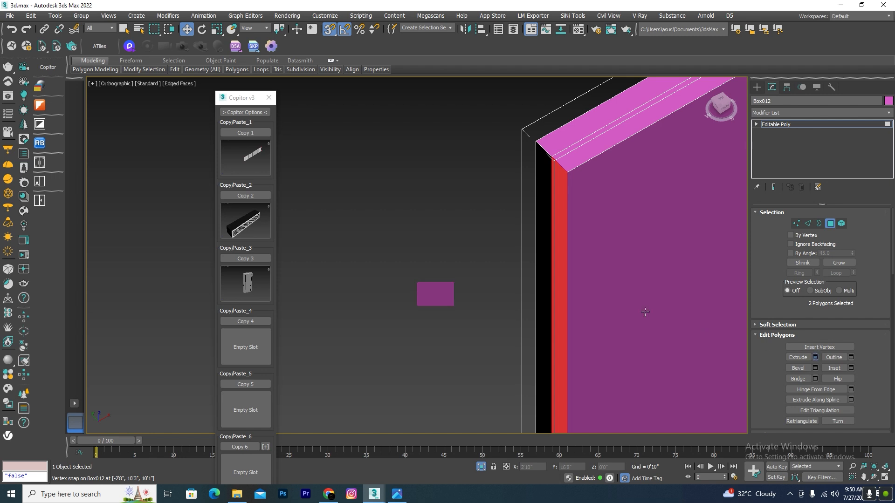
mouse_move(433, 261)
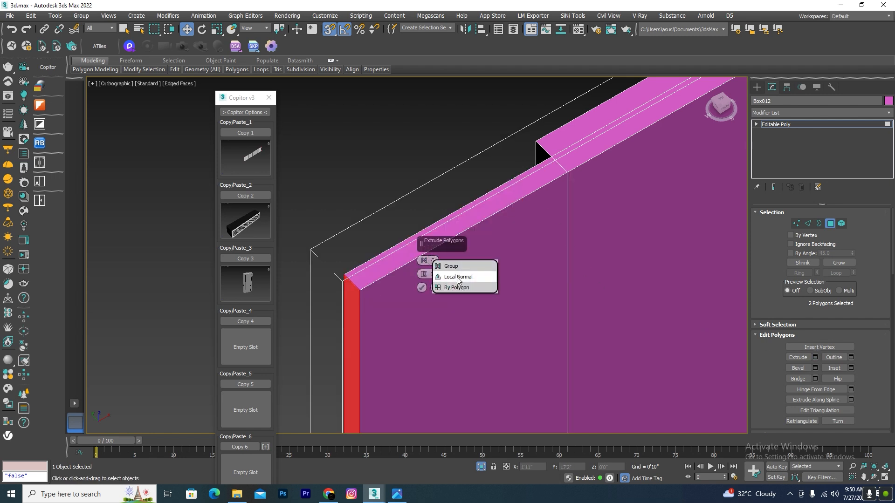
left_click(457, 277)
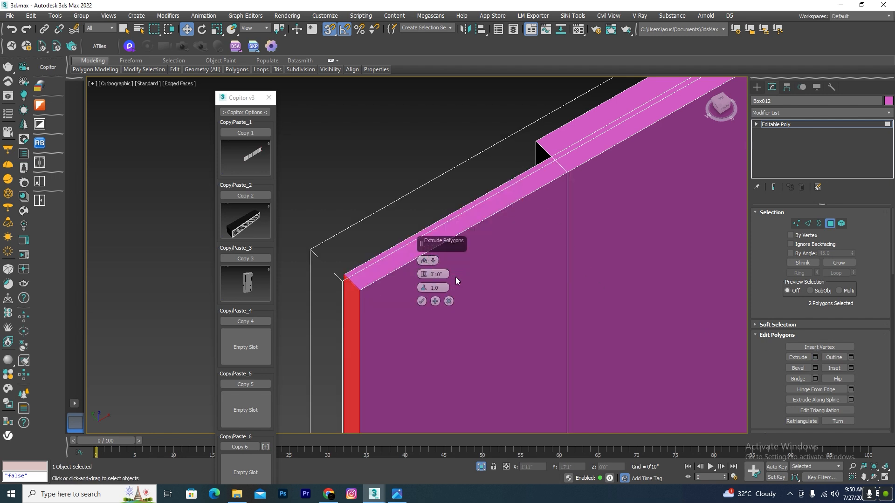
left_click(417, 269)
type("1")
key("Return")
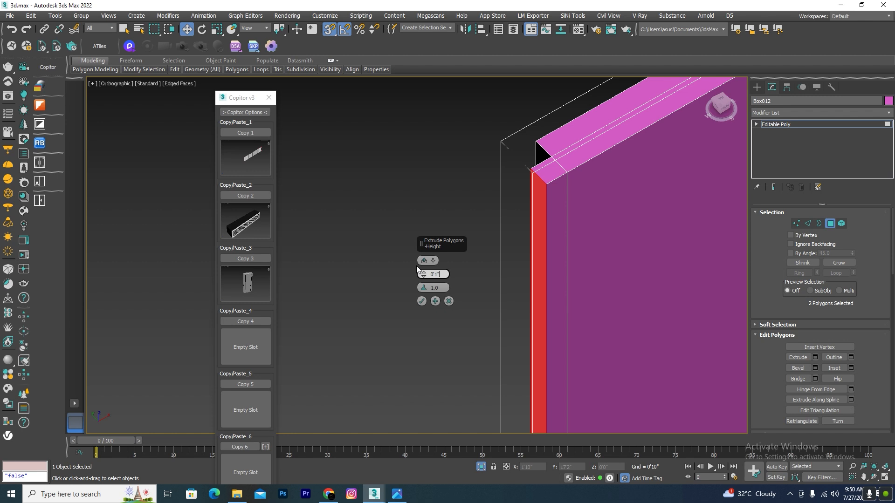
type("2")
key("Return")
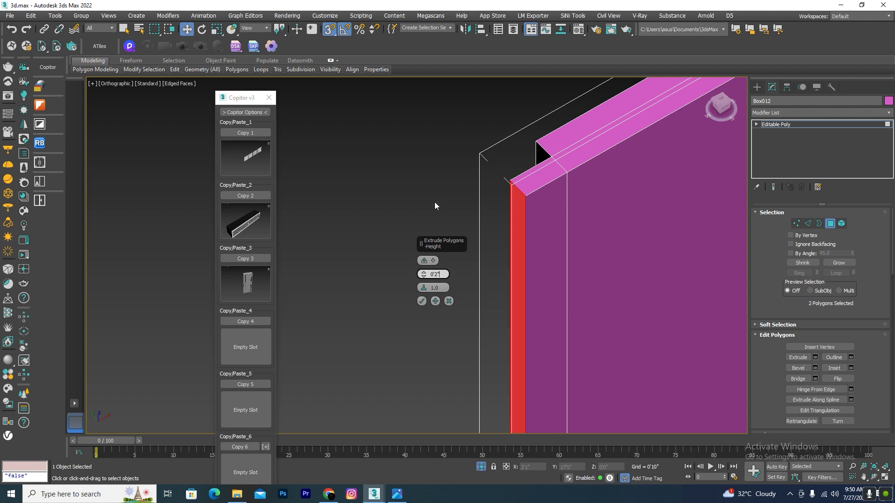
left_click(422, 301)
End the isolation, check the panel's extruded sides against the fluted panels, and leave polygon editing
scroll(483, 385, "down", 2)
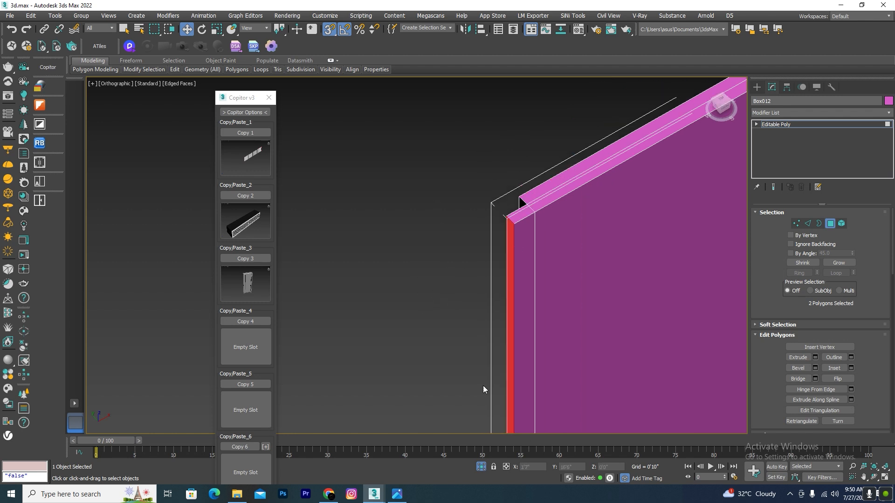
left_click(480, 468)
scroll(515, 216, "up", 5)
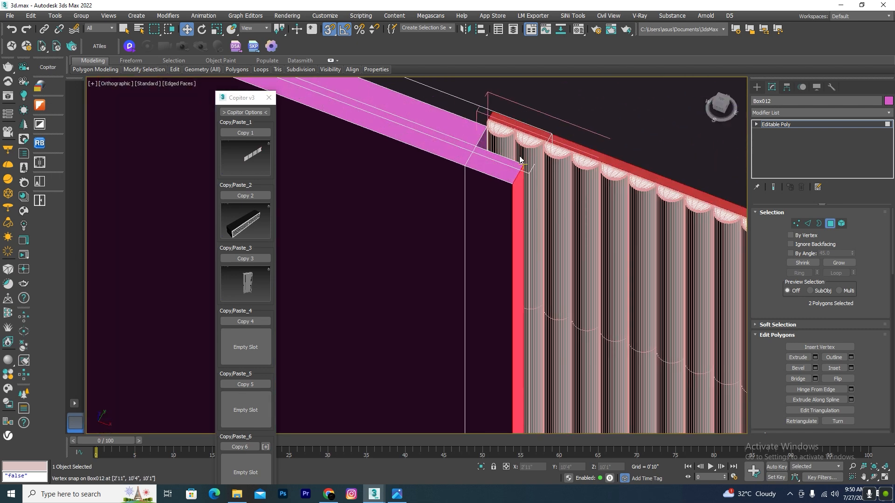
scroll(524, 160, "down", 2)
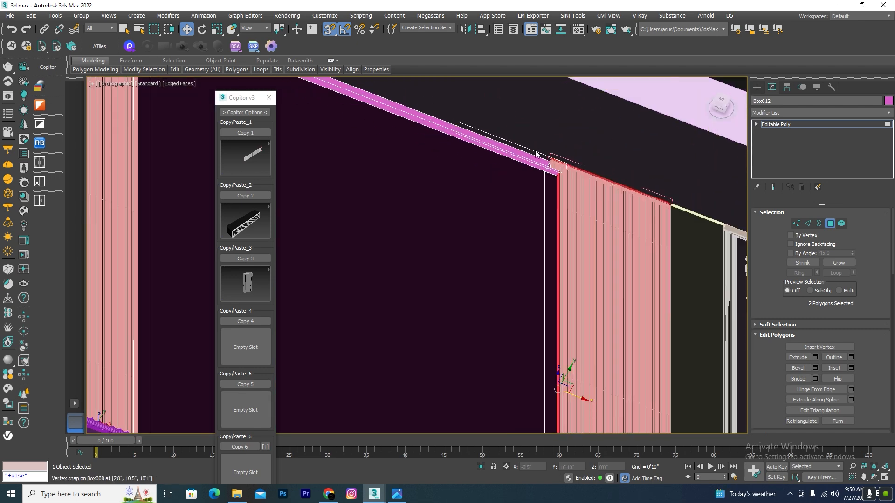
left_click(831, 223)
scroll(609, 178, "down", 5)
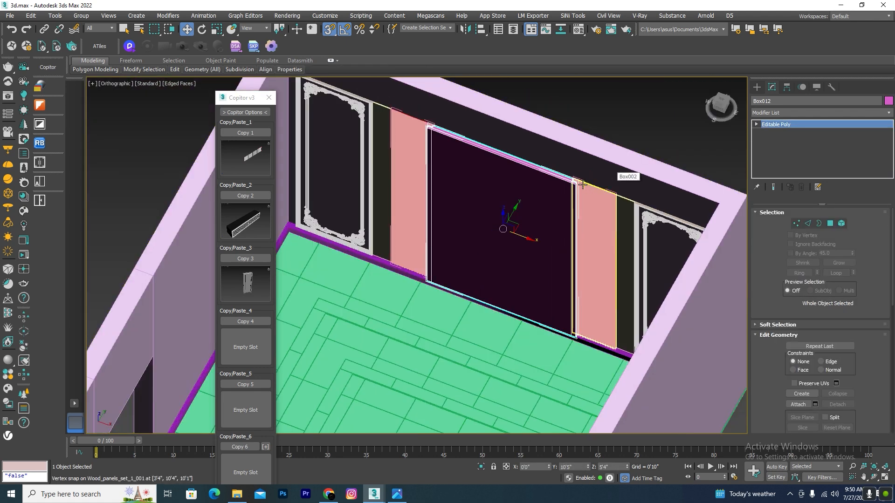
Isolate the central panel with the classic moulding on its right, and copy the moulding onto the panel in the front wireframe view
left_click(646, 221, "ctrl")
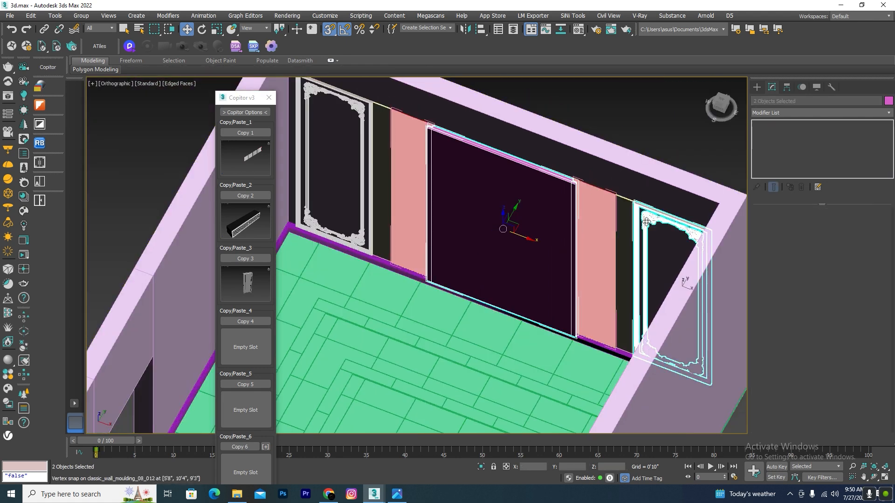
left_click(480, 468)
left_click(628, 326)
key("f")
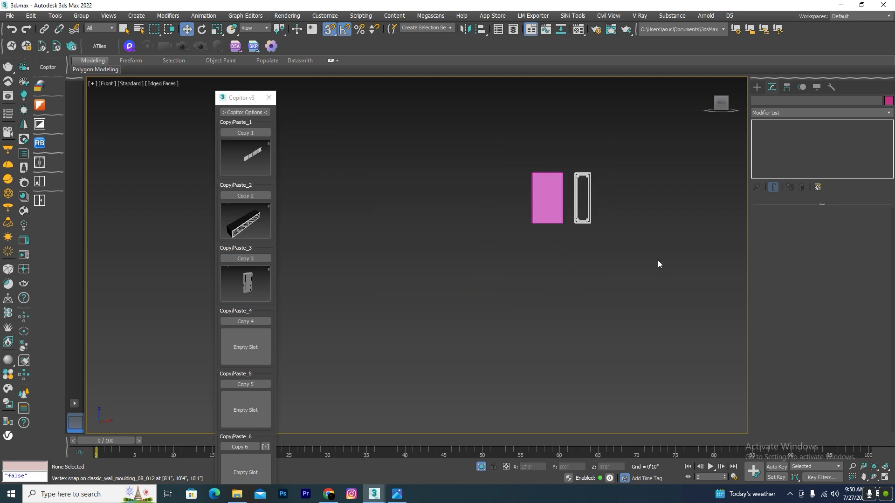
key("F3")
scroll(592, 186, "up", 6)
left_click(602, 281)
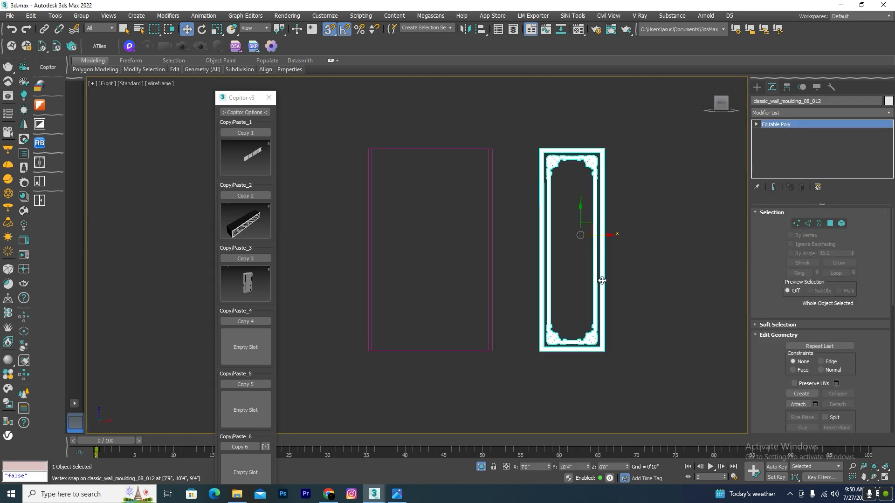
left_click_drag(603, 237, 449, 278, "shift")
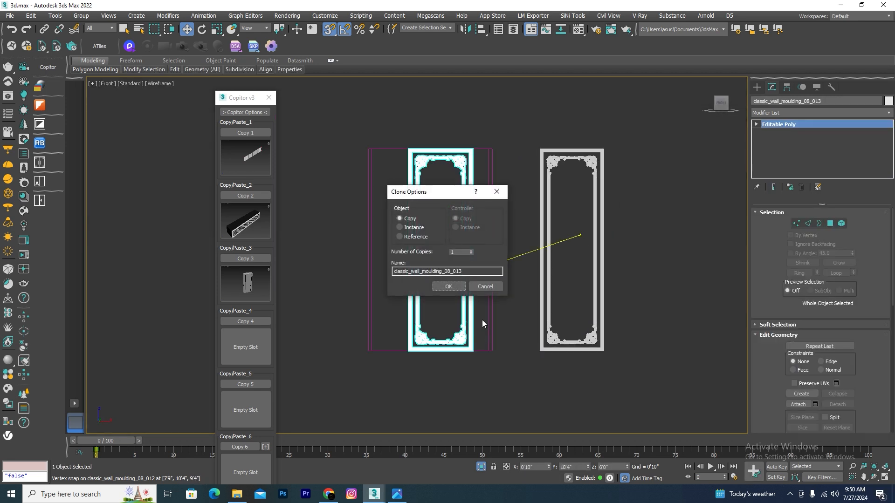
left_click(448, 286)
Snap the copied moulding's lower right corner to the lower right corner of the central panel
scroll(476, 353, "up", 8)
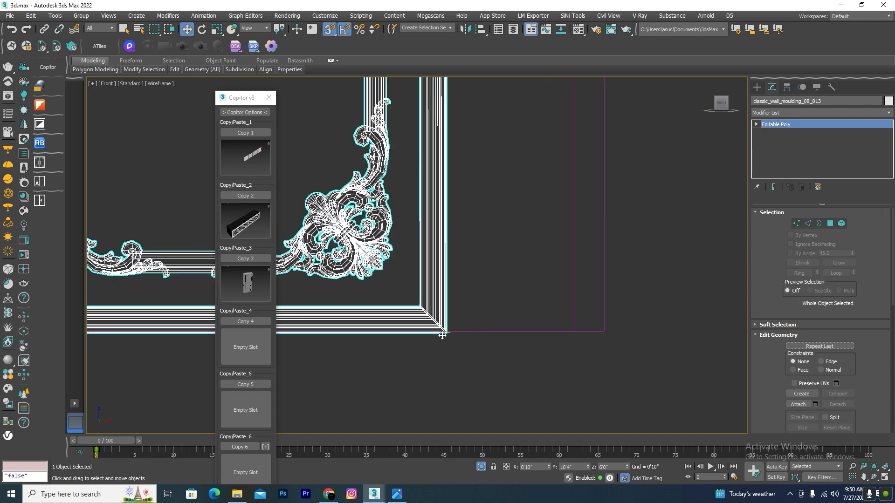
scroll(451, 332, "down", 3)
scroll(451, 304, "up", 3)
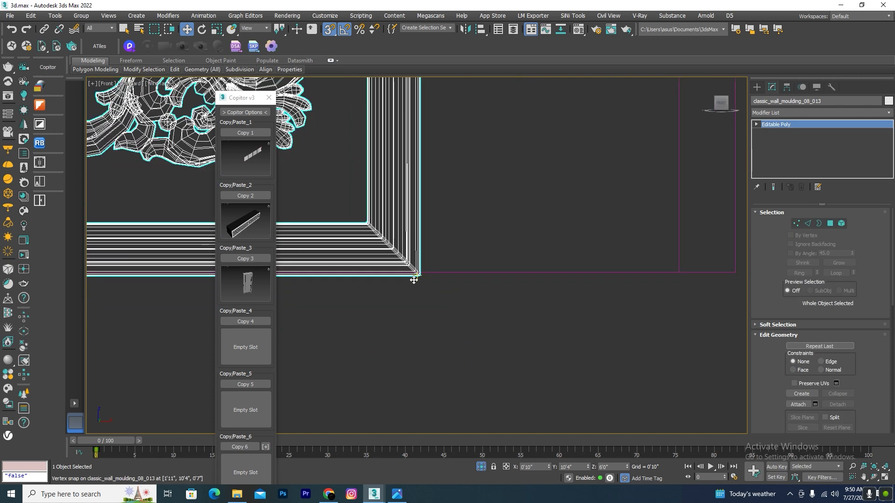
scroll(417, 280, "down", 2)
left_click_drag(695, 293, 643, 275)
scroll(596, 309, "down", 7)
scroll(583, 215, "up", 1)
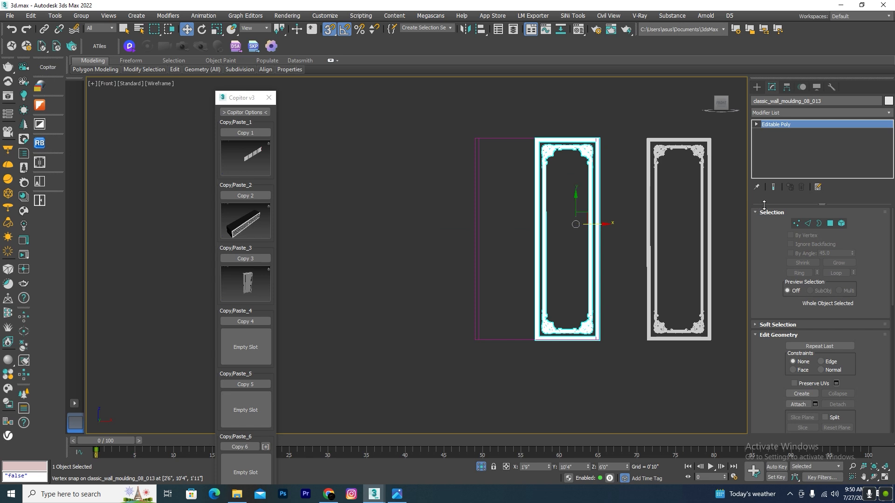
Widen the copied moulding by snapping its left-side vertices to the left edge of the central panel
left_click(796, 224)
left_click_drag(567, 114, 503, 368)
left_click_drag(575, 240, 544, 240)
scroll(473, 341, "up", 5)
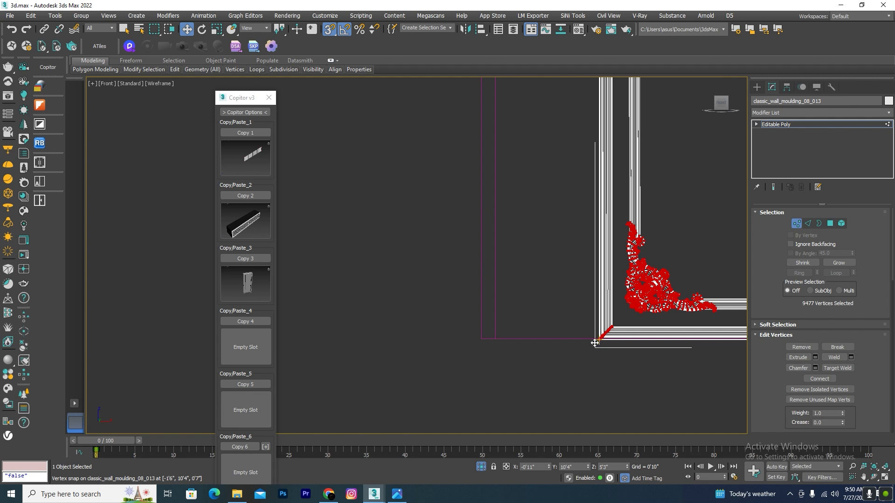
left_click_drag(595, 343, 483, 340)
scroll(484, 343, "down", 5)
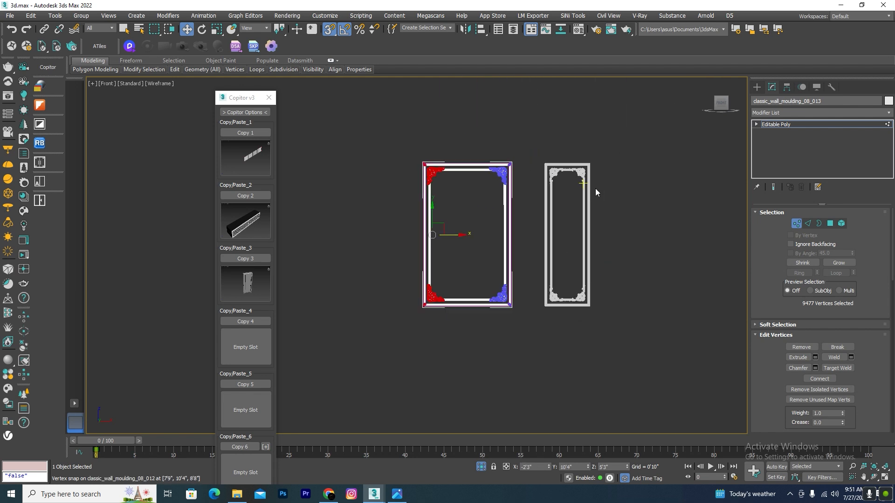
left_click(796, 228)
Move the widened moulding in the top view so its back sits flush against the central panel's front face
middle_click_drag(476, 247, 493, 298, "alt")
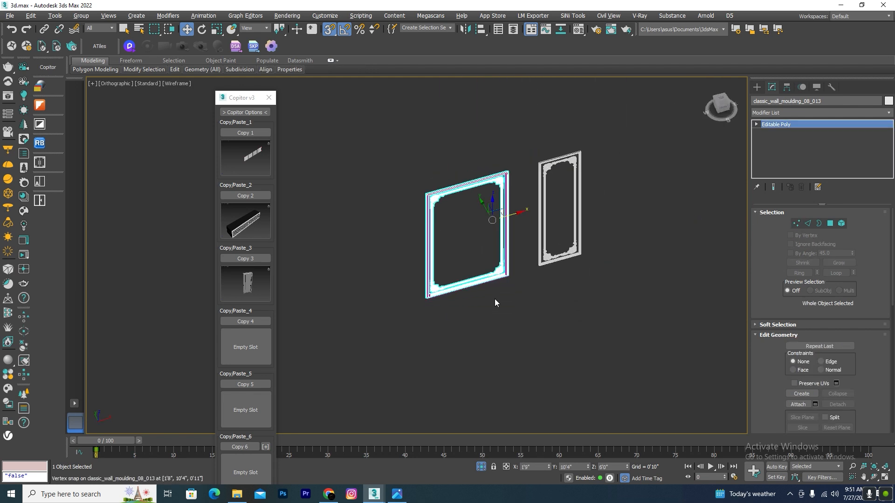
left_click(495, 300)
key("F3")
scroll(503, 170, "up", 6)
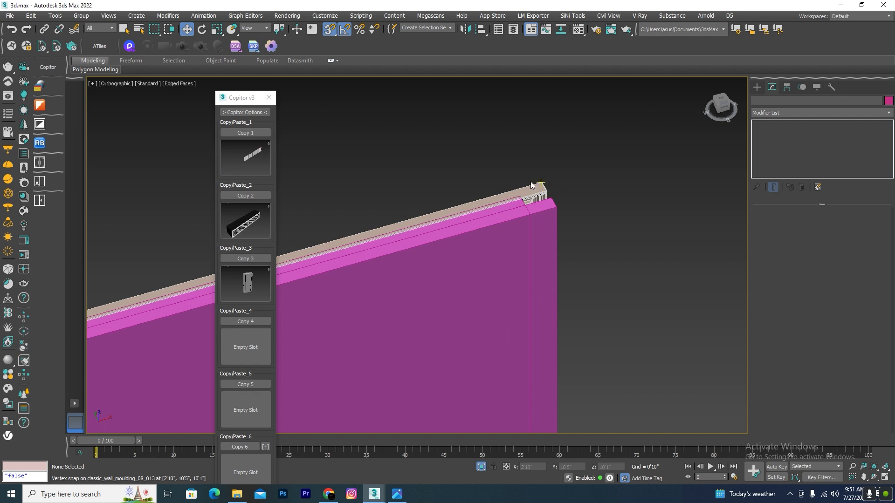
left_click(535, 184)
key("t")
scroll(535, 184, "down", 4)
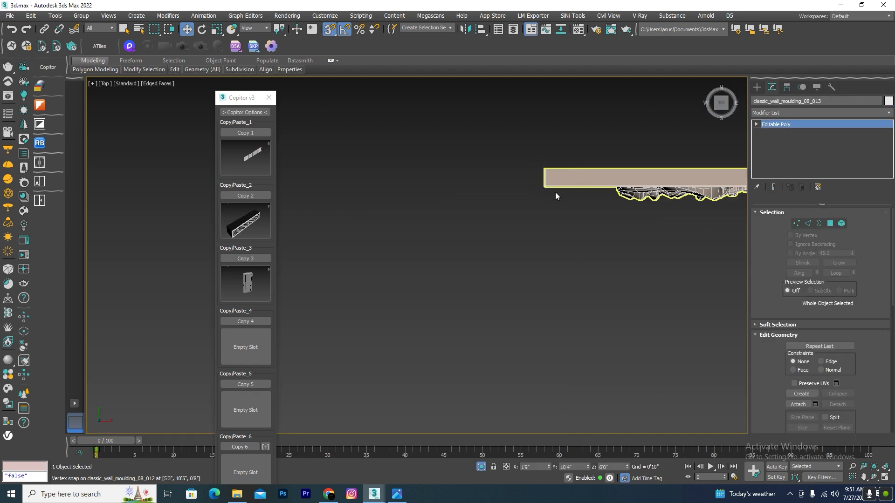
scroll(555, 194, "down", 3)
scroll(646, 144, "up", 4)
left_click_drag(391, 185, 445, 230)
scroll(470, 234, "up", 3)
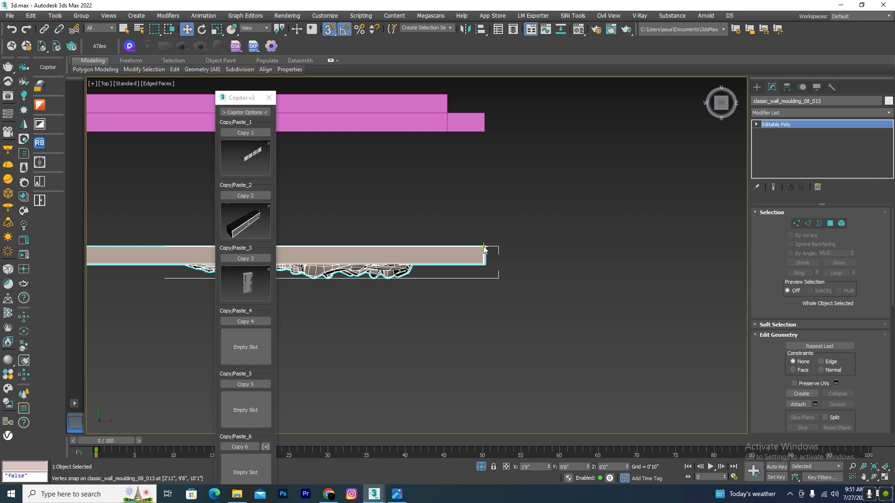
scroll(486, 154, "down", 5)
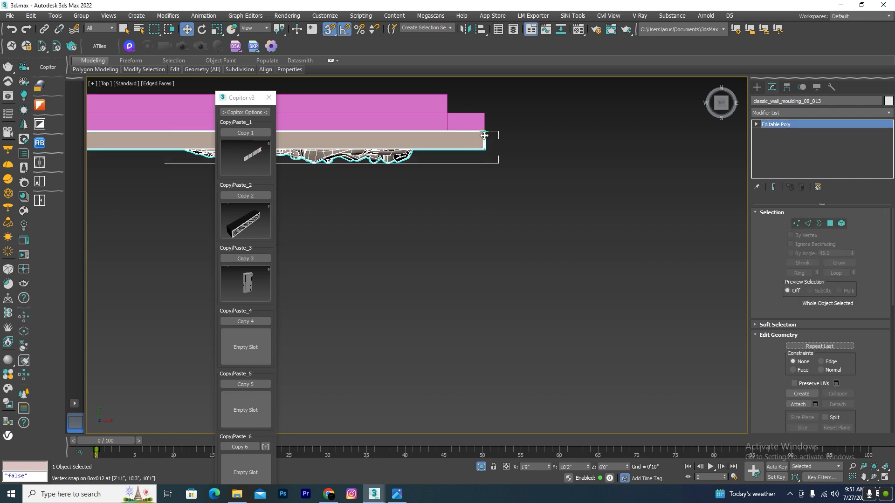
middle_click_drag(484, 264, 536, 284, "alt")
scroll(576, 304, "down", 3)
left_click(575, 304)
scroll(475, 148, "up", 3)
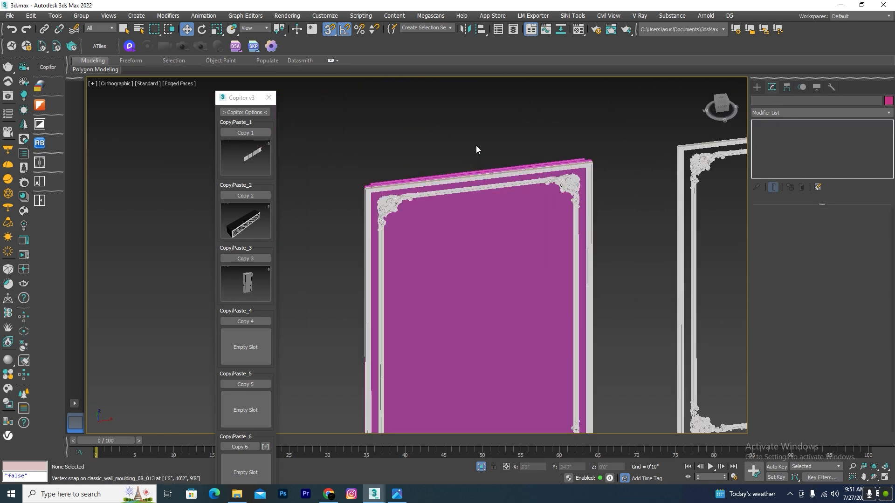
Show the whole room again and compare the framed central panel with the Reception and dining.jpeg reference image
left_click(481, 467)
scroll(531, 347, "down", 4)
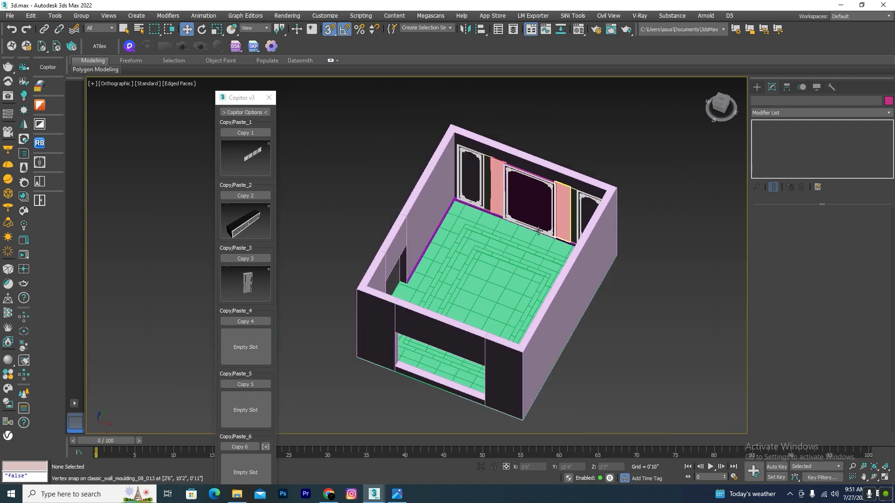
middle_click_drag(530, 347, 559, 280, "alt")
scroll(579, 219, "up", 5)
scroll(579, 219, "up", 2)
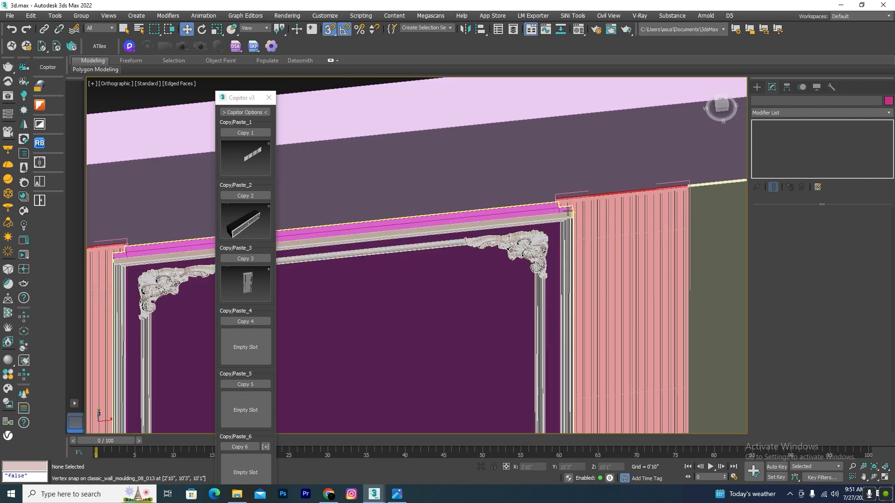
scroll(447, 230, "down", 4)
scroll(447, 214, "up", 5)
scroll(448, 212, "down", 5)
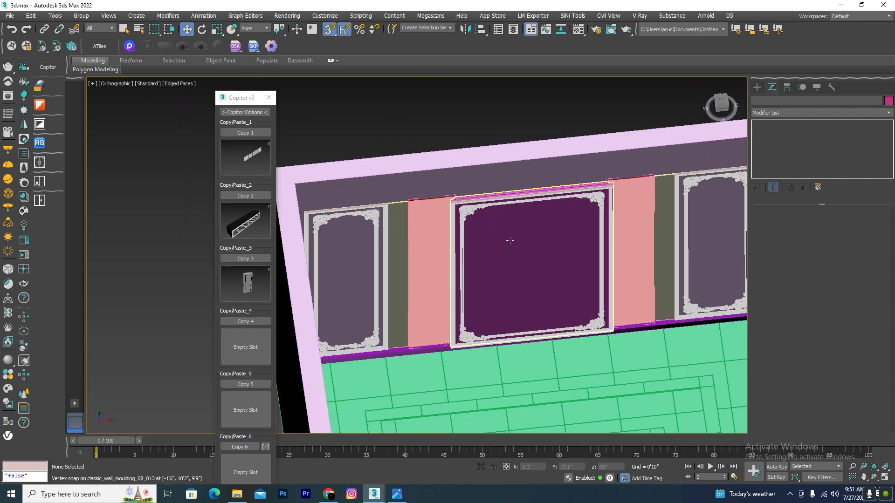
left_click(397, 493)
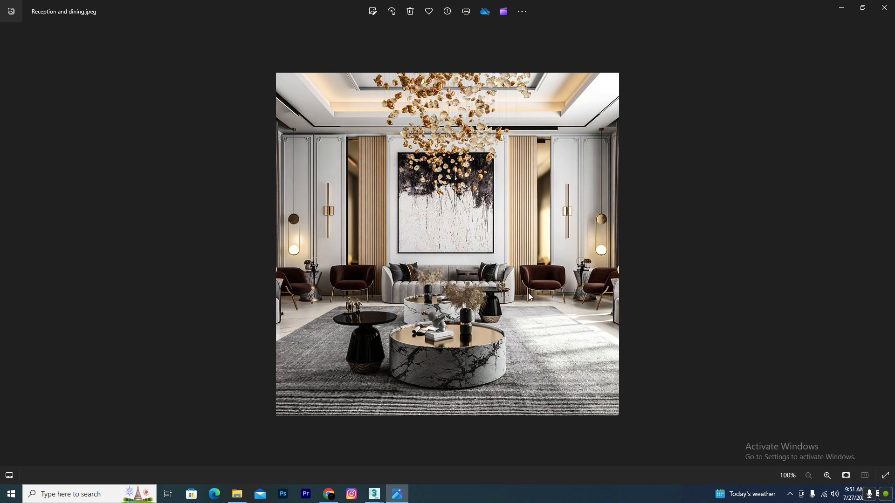
left_click(841, 8)
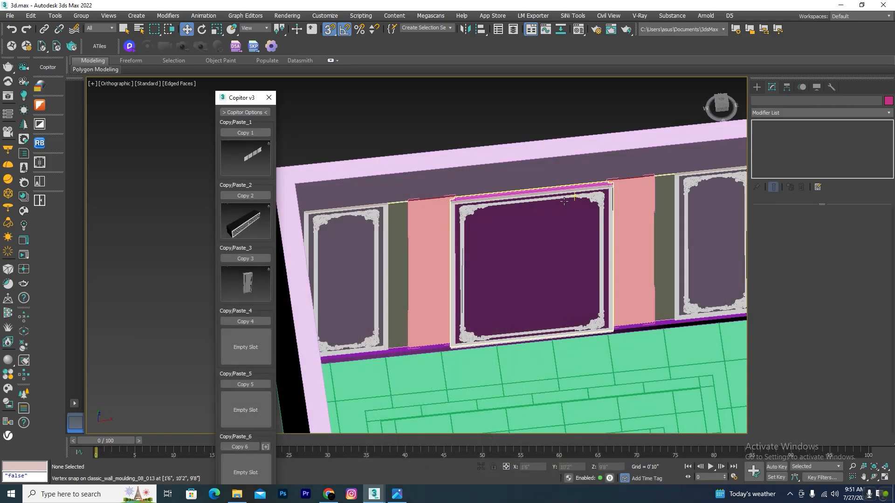